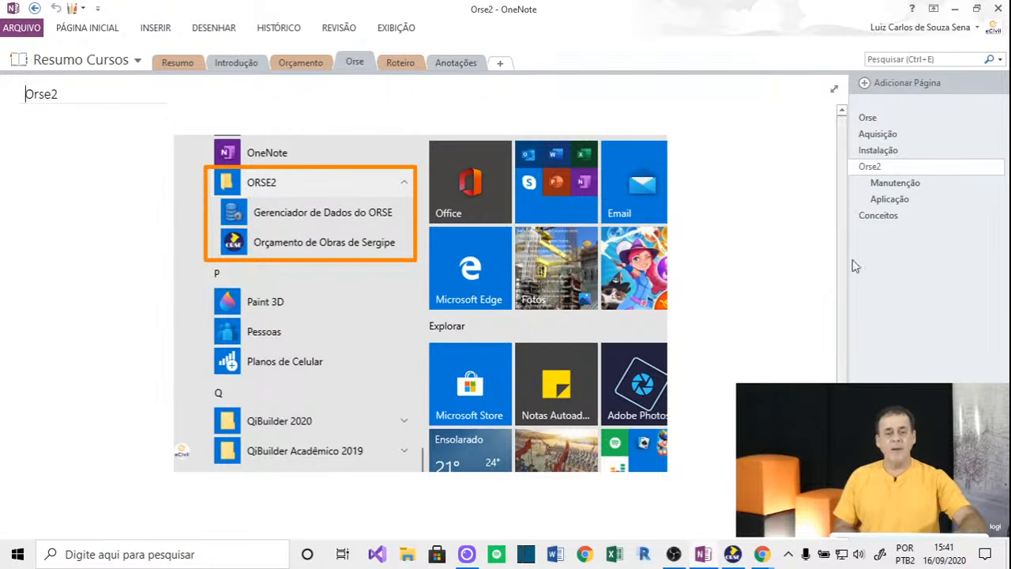
View the Manutenção page of the Orse notes, then switch to the Aplicação page.
{"action": "left_click", "coordinate": [904, 186]}
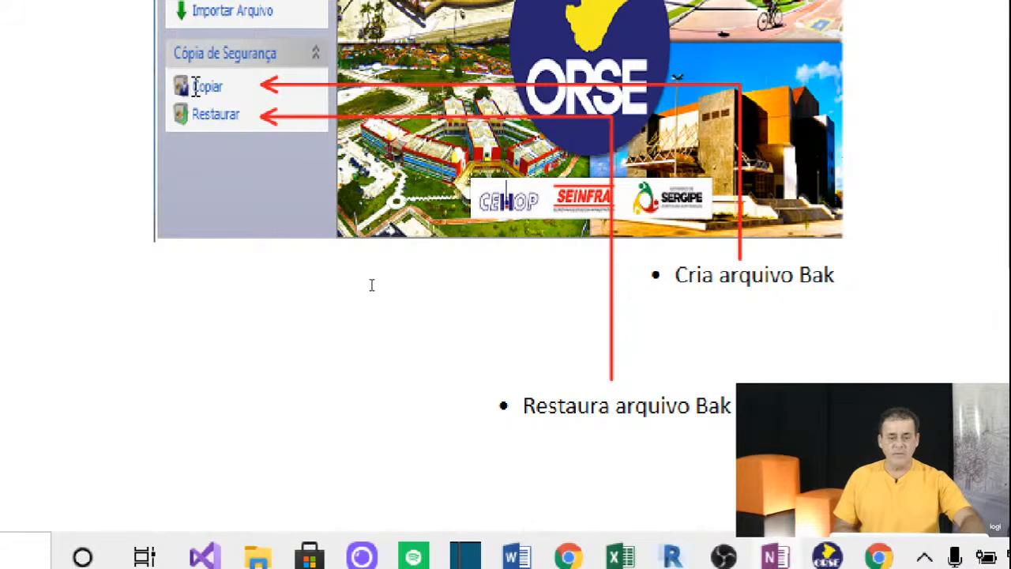
{"action": "left_click", "coordinate": [609, 405]}
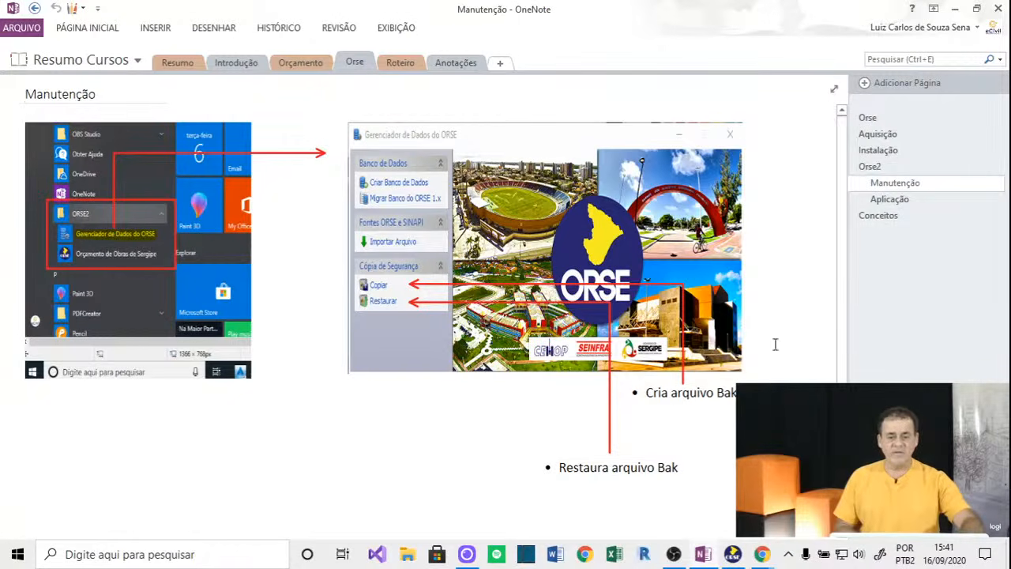
{"action": "left_click", "coordinate": [916, 202]}
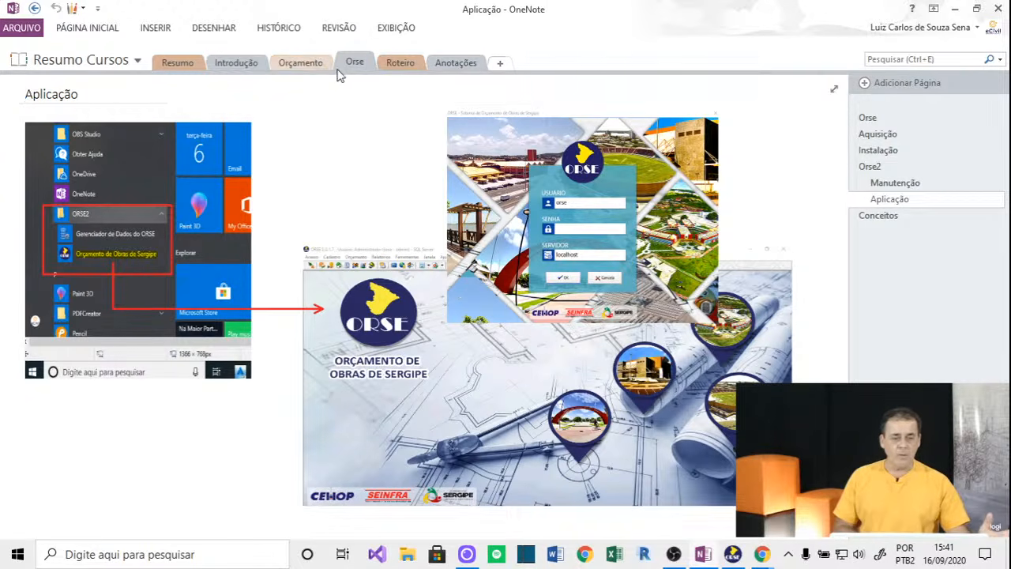
Browse the Roteiro pages, settle on Fontes de Referência, then bring ORSE to the front.
{"action": "left_click", "coordinate": [400, 63]}
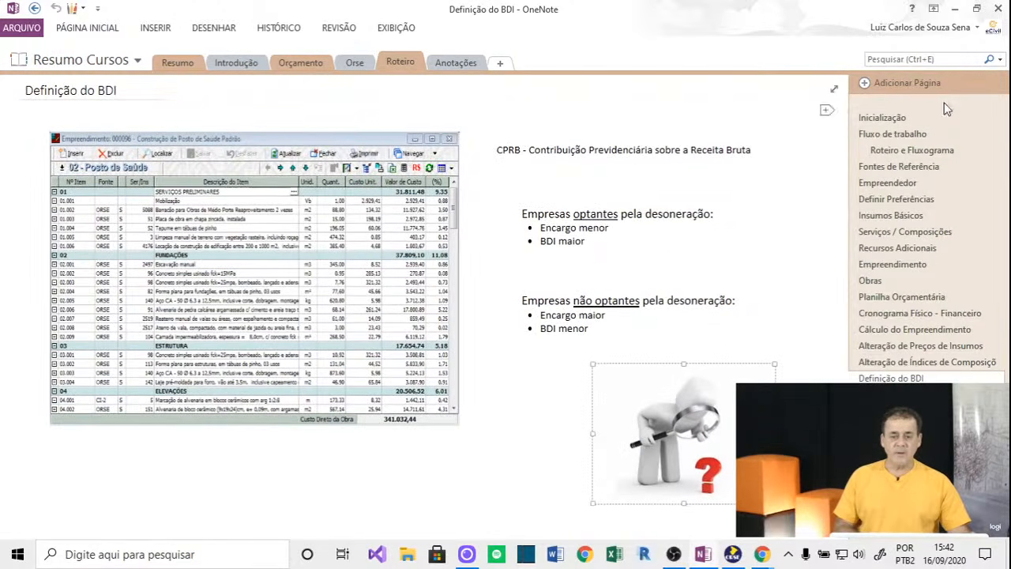
{"action": "left_click", "coordinate": [885, 118]}
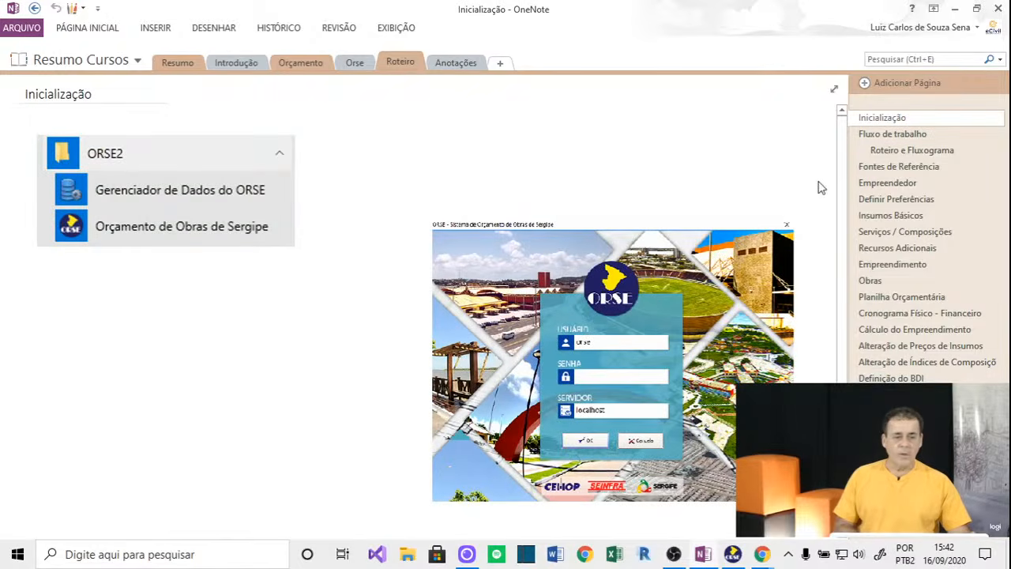
{"action": "left_click", "coordinate": [888, 134]}
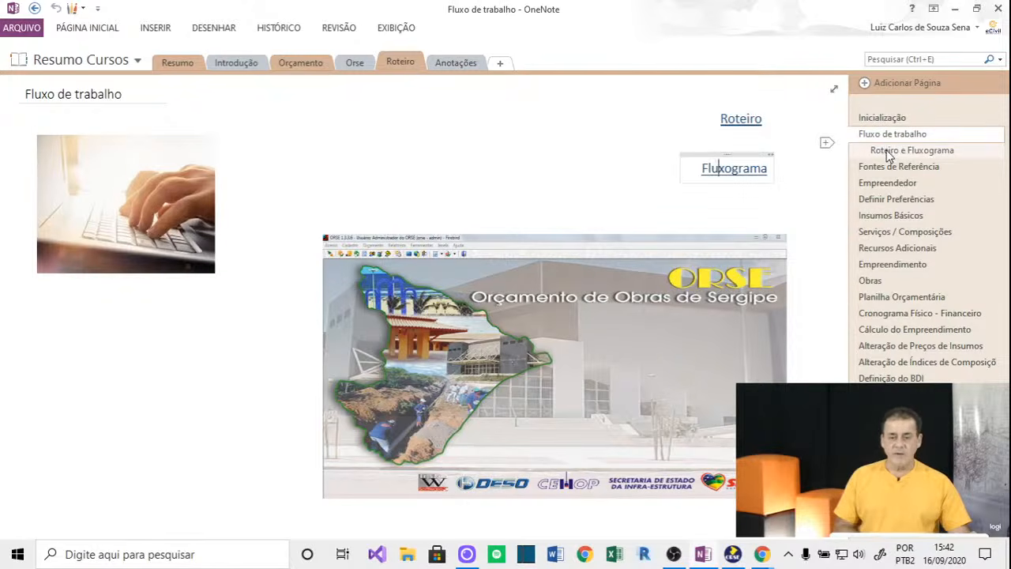
{"action": "left_click", "coordinate": [888, 152]}
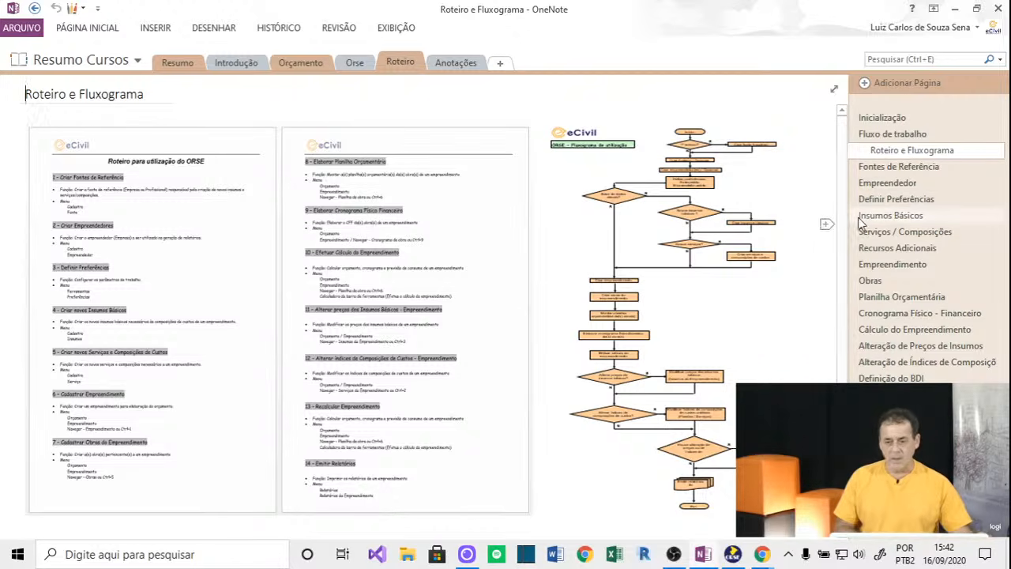
{"action": "left_click", "coordinate": [892, 167]}
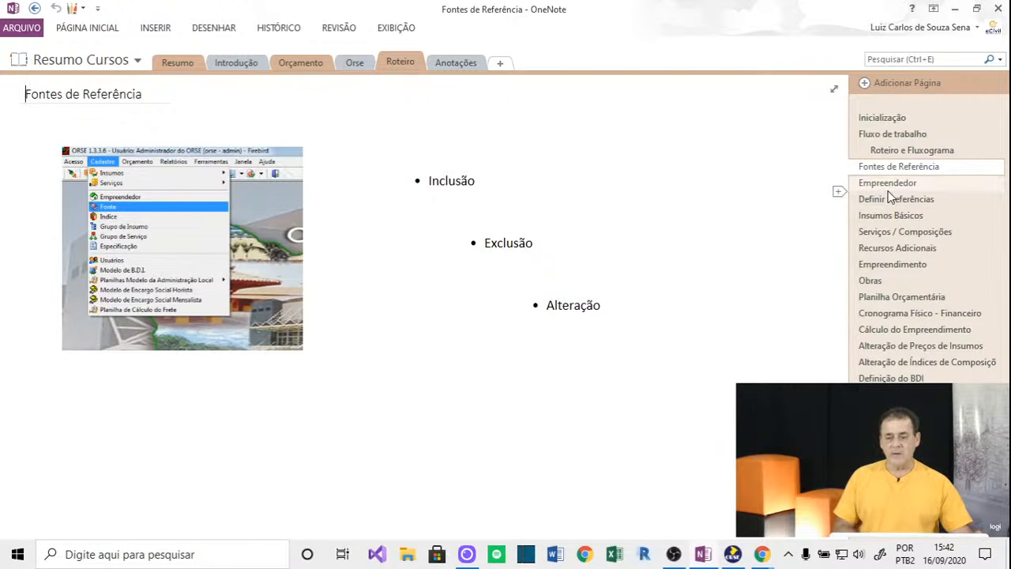
{"action": "left_click", "coordinate": [888, 184]}
{"action": "left_click", "coordinate": [883, 201]}
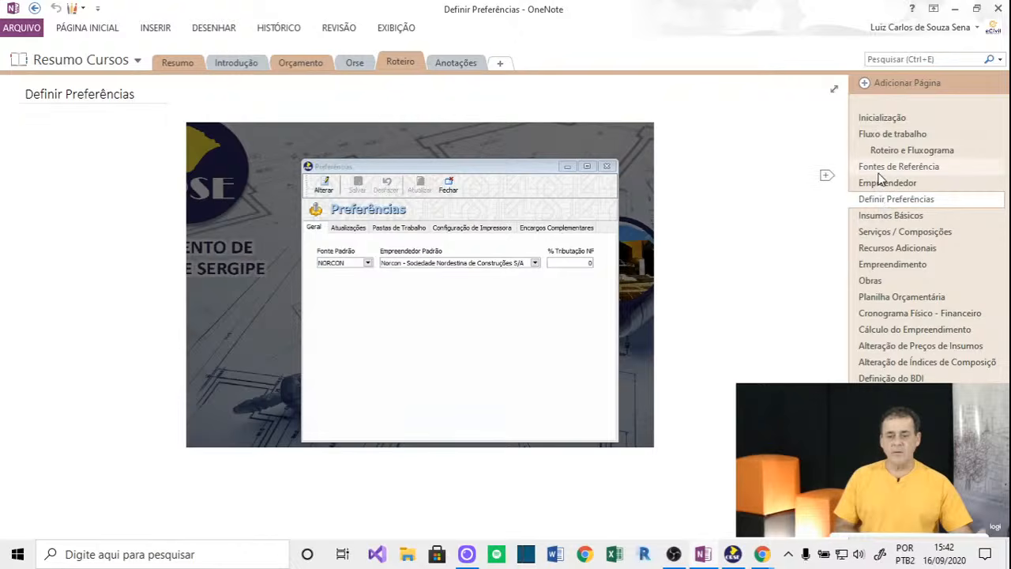
{"action": "left_click", "coordinate": [881, 168]}
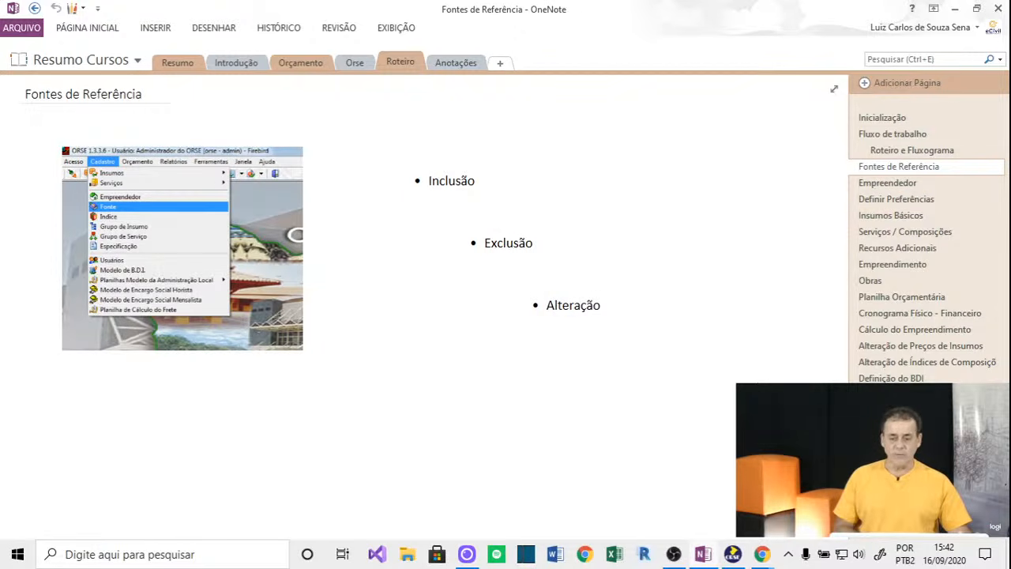
{"action": "left_click", "coordinate": [736, 556]}
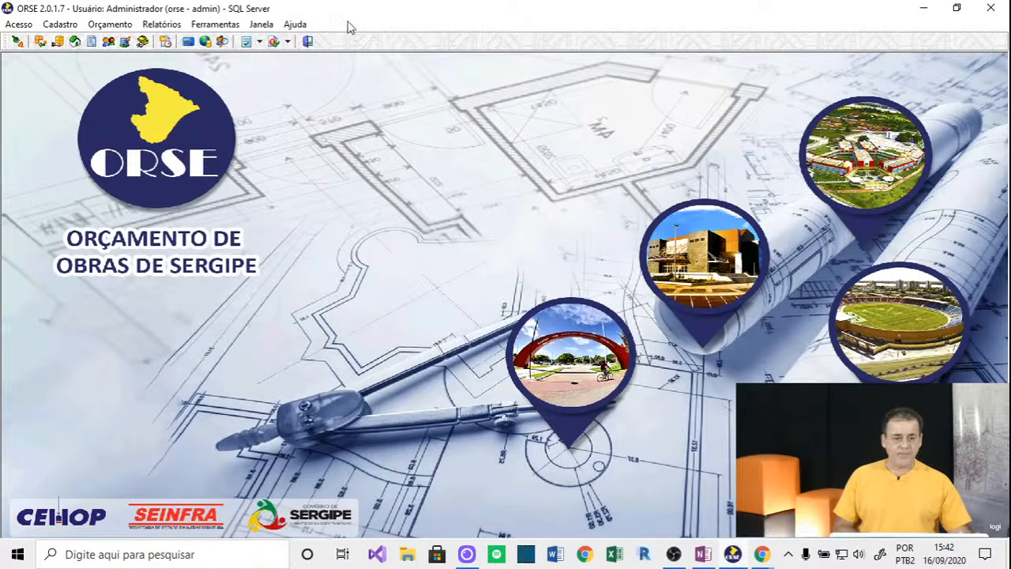
{"action": "left_click", "coordinate": [308, 43]}
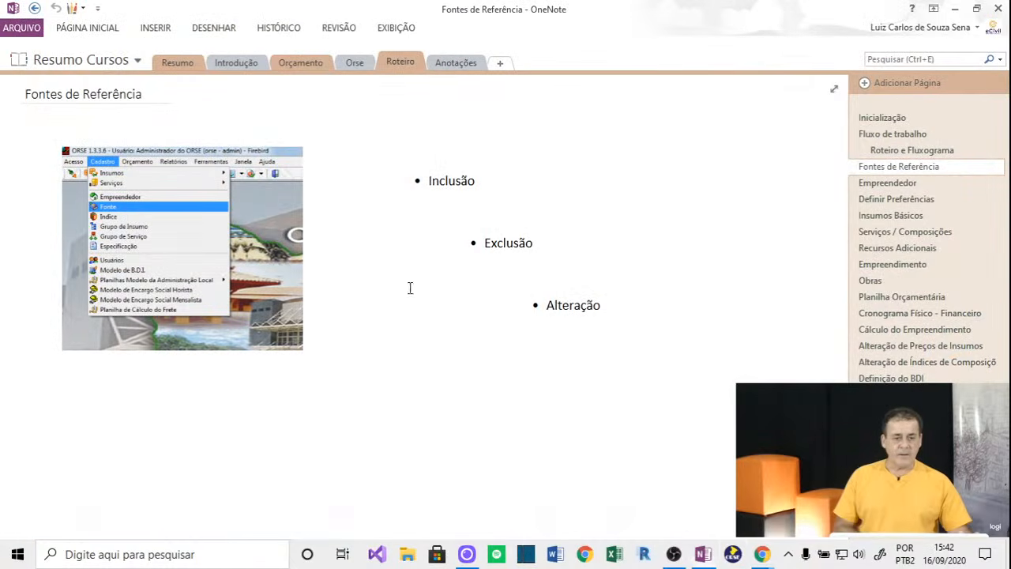
{"action": "left_click", "coordinate": [733, 556]}
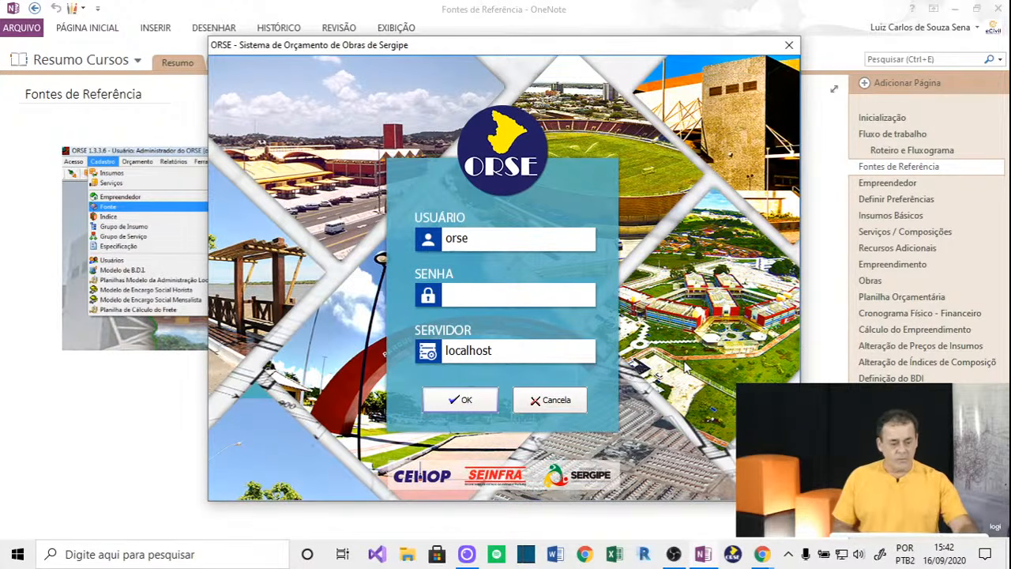
{"action": "type", "text": "###"}
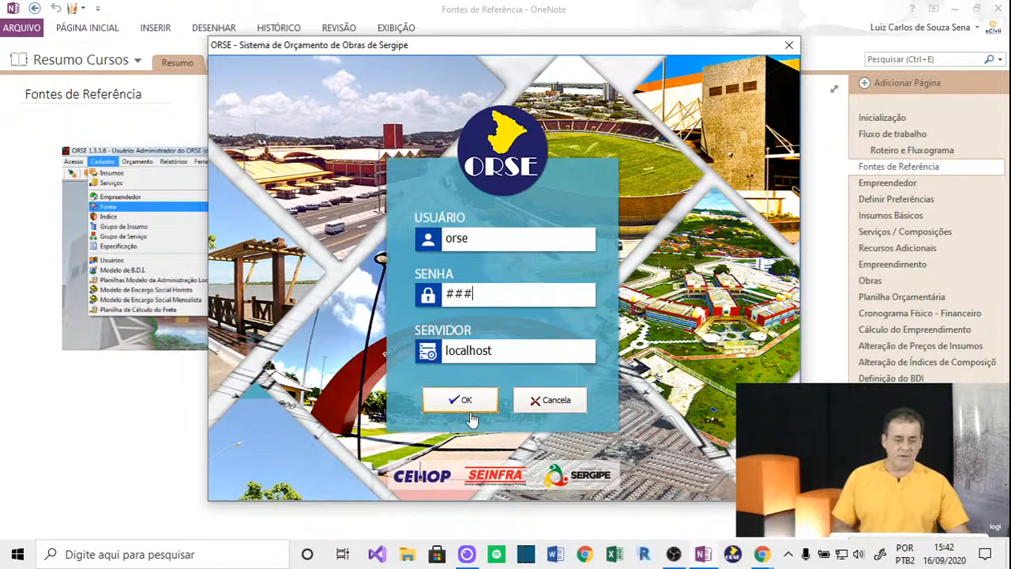
{"action": "left_click", "coordinate": [466, 405]}
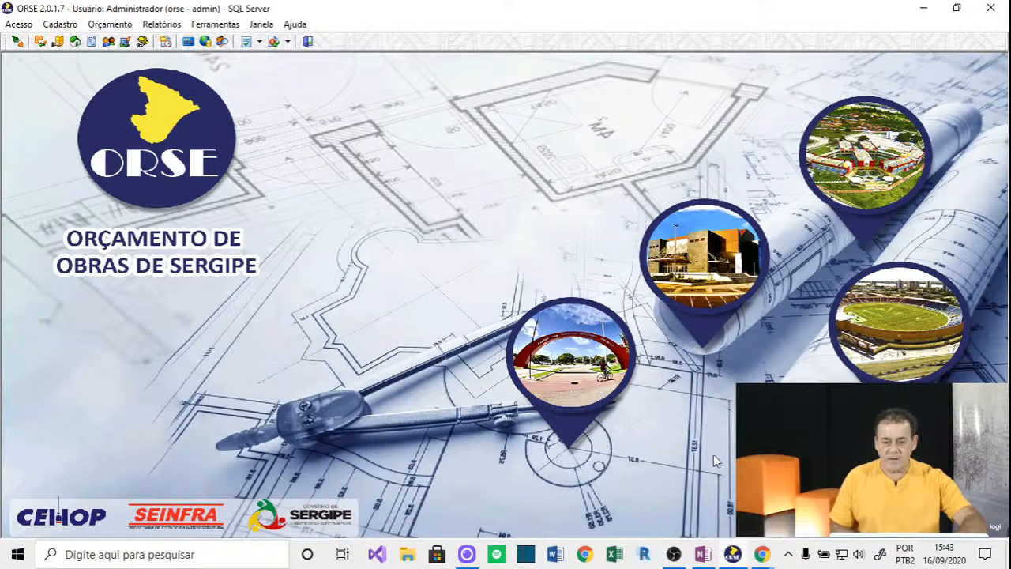
{"action": "mouse_move", "coordinate": [770, 557]}
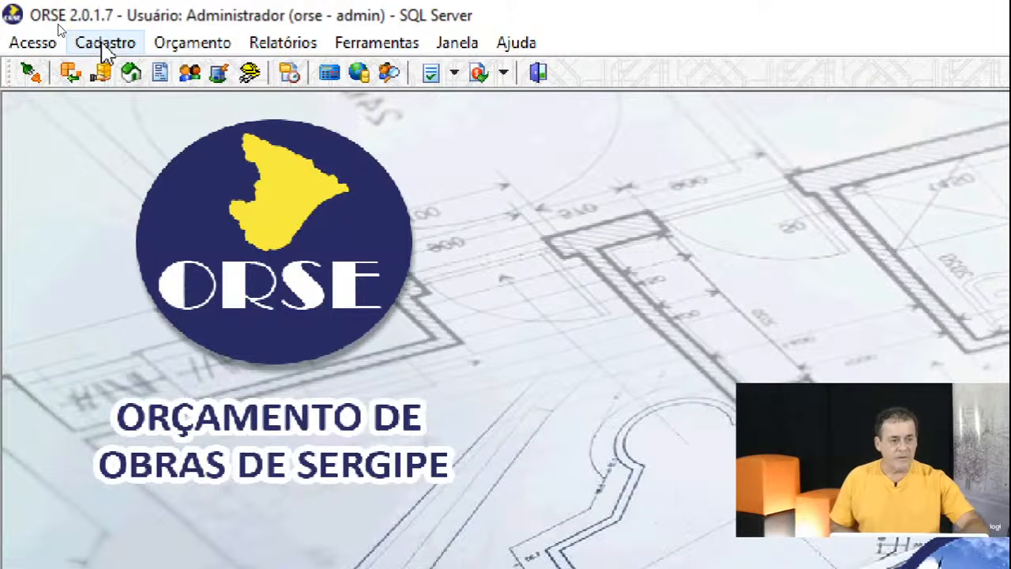
Open Cadastro > Fonte and browse the eCivil, NORCON, ORSE, SINAPI and TC sources.
{"action": "left_click", "coordinate": [58, 26]}
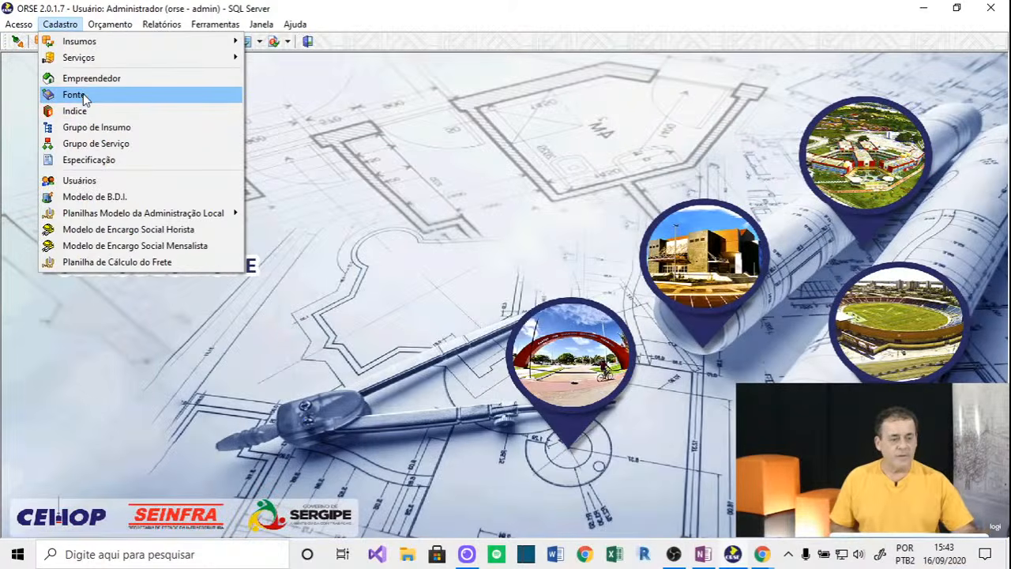
{"action": "left_click", "coordinate": [73, 95]}
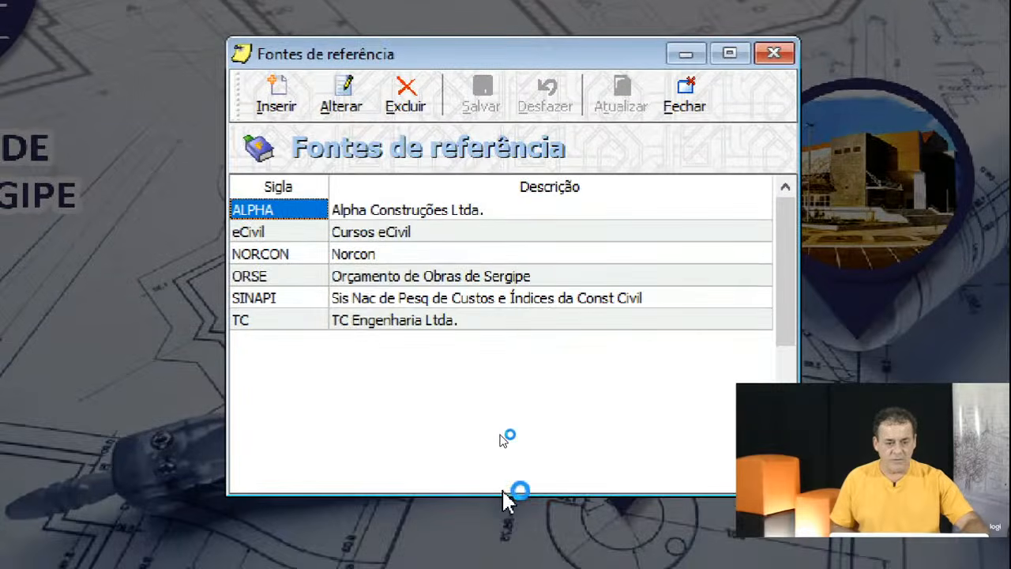
{"action": "left_click", "coordinate": [310, 237]}
{"action": "left_click", "coordinate": [307, 254]}
{"action": "left_click", "coordinate": [305, 276]}
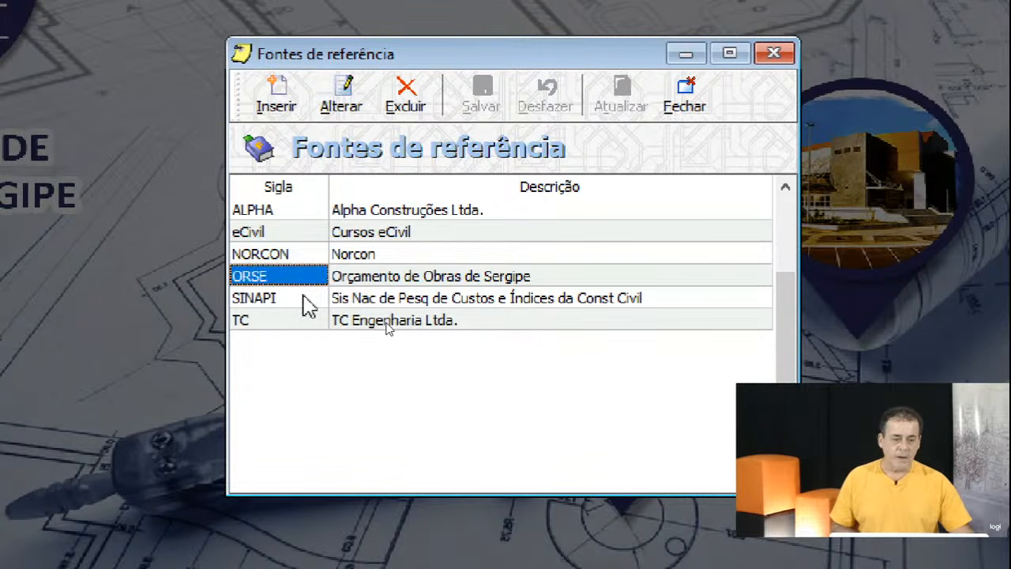
{"action": "left_click", "coordinate": [302, 297]}
{"action": "left_click", "coordinate": [300, 319]}
{"action": "left_click", "coordinate": [302, 255]}
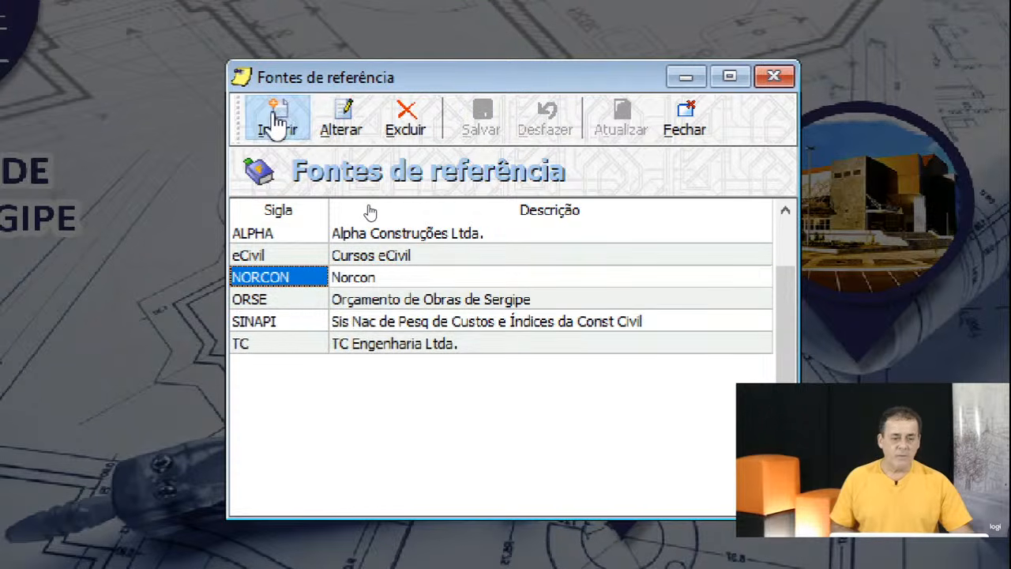
Add a reference source with Sigla 'Dinâmico' and description 'Construtora Dinâmico', and save it.
{"action": "left_click", "coordinate": [277, 99]}
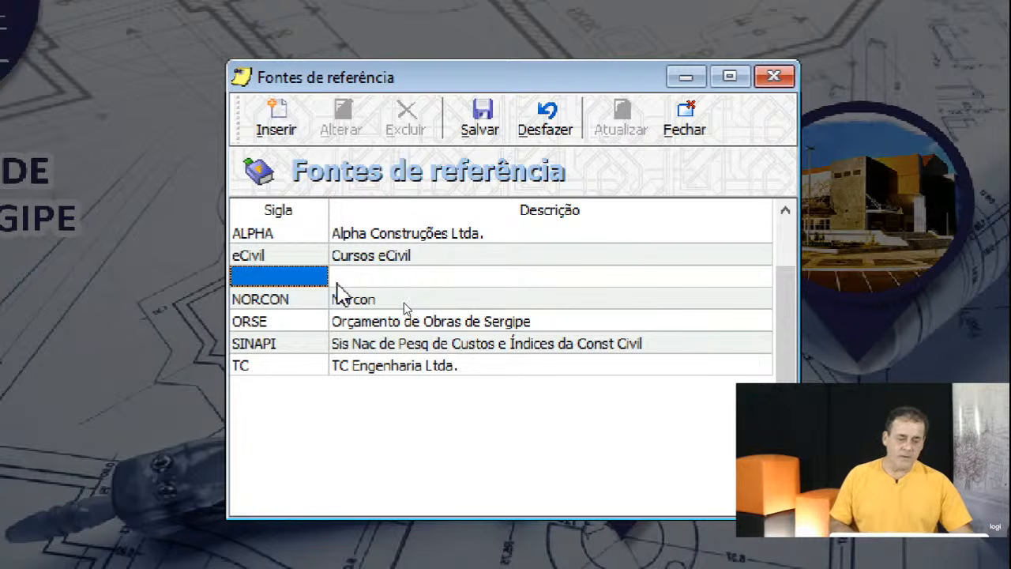
{"action": "left_click", "coordinate": [302, 277]}
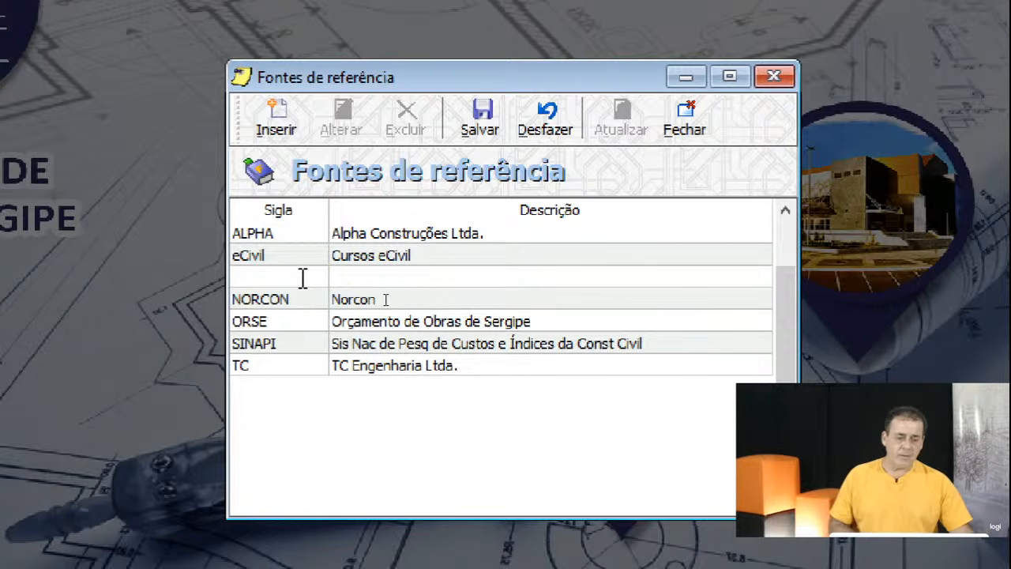
{"action": "type", "text": "Di"}
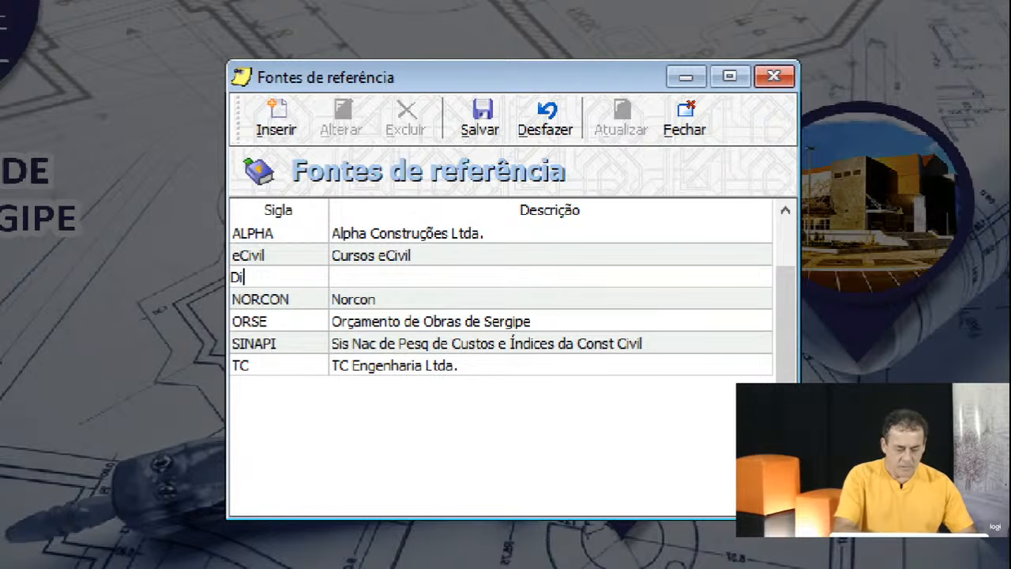
{"action": "type", "text": "nâmico"}
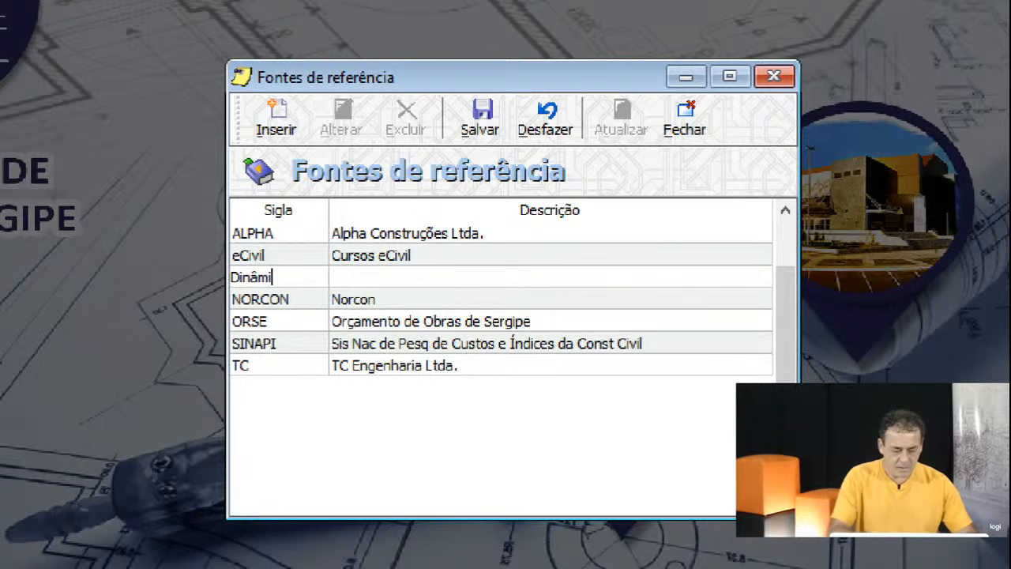
{"action": "left_click", "coordinate": [383, 277]}
{"action": "left_click", "coordinate": [383, 277]}
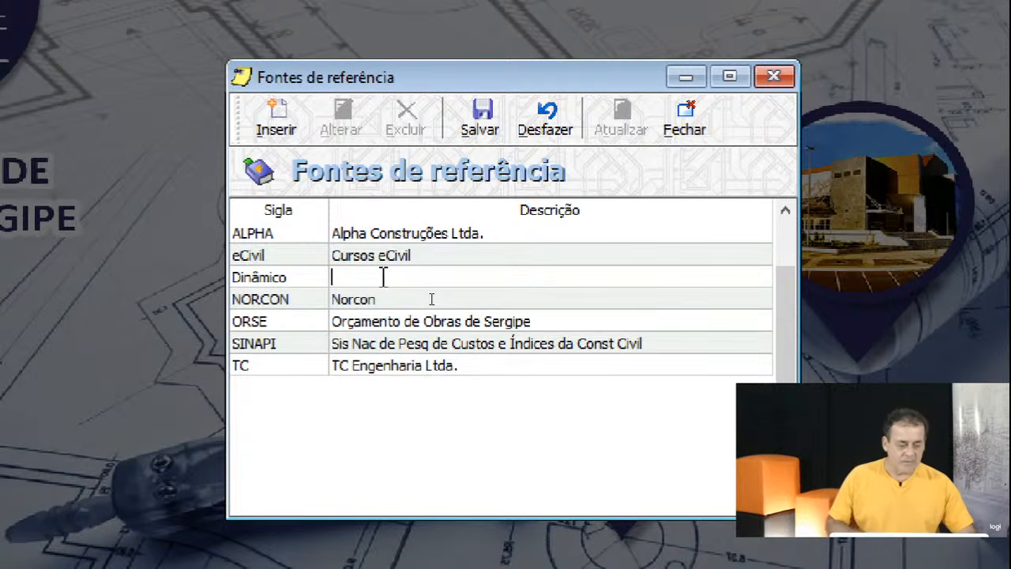
{"action": "type", "text": "Construtora"}
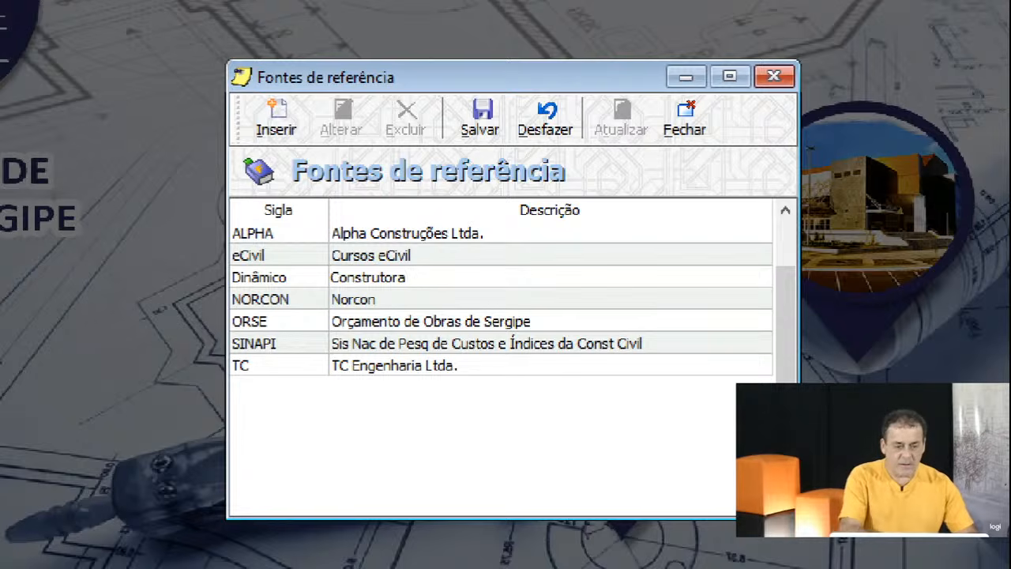
{"action": "type", "text": "Din"}
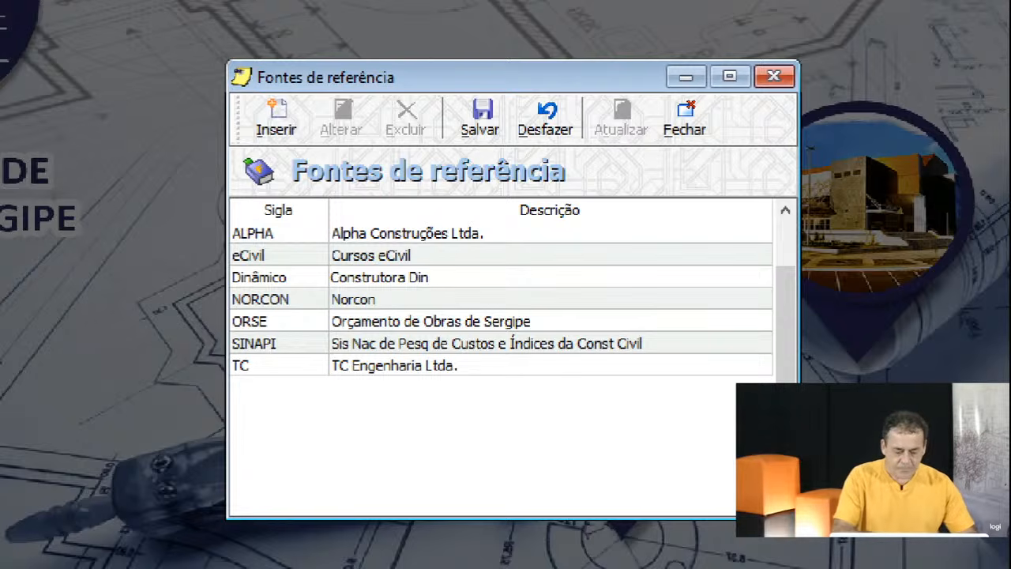
{"action": "type", "text": "âmico"}
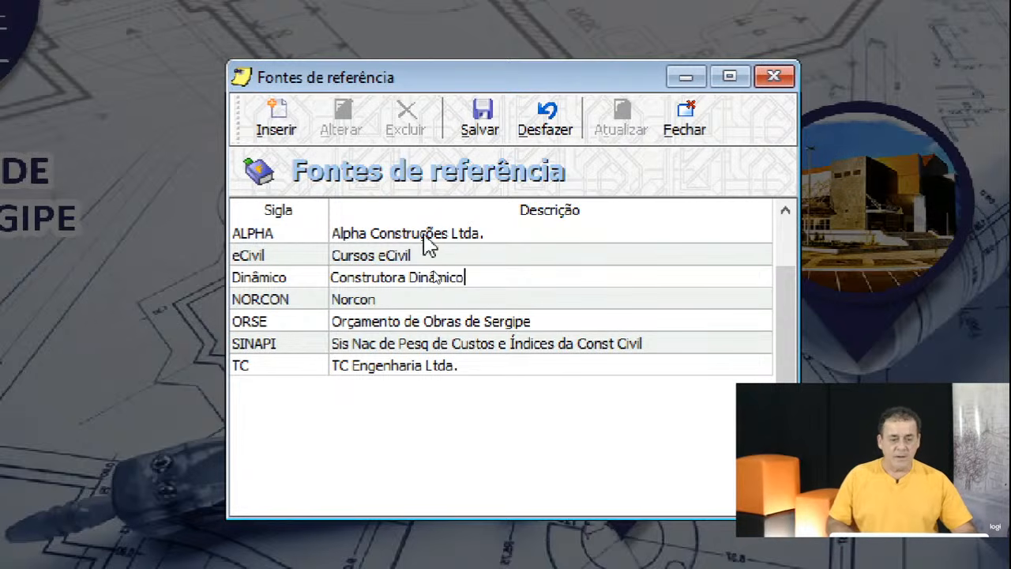
{"action": "double_click", "coordinate": [506, 283]}
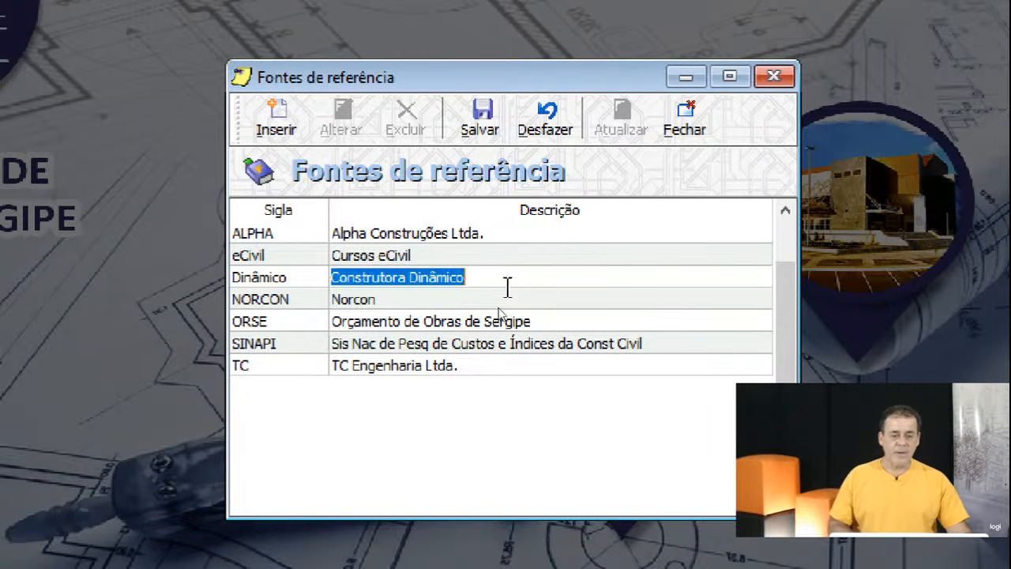
{"action": "left_click", "coordinate": [479, 120]}
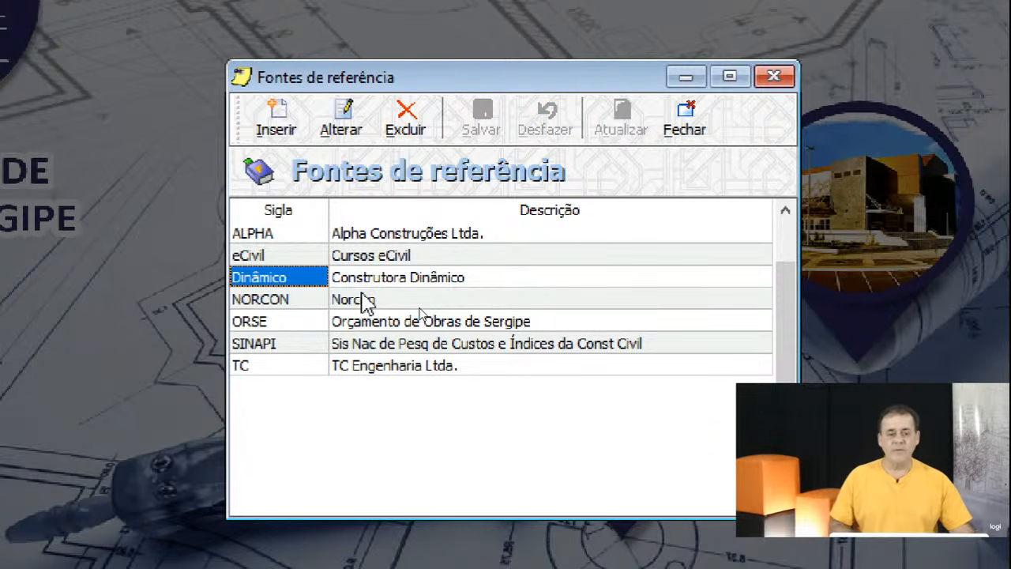
{"action": "left_click", "coordinate": [393, 260]}
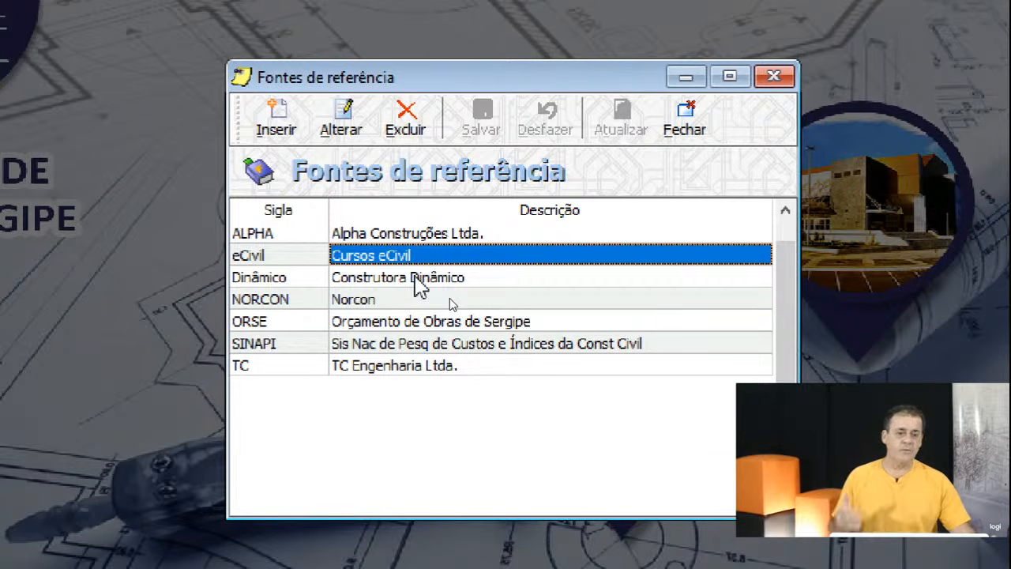
{"action": "left_click", "coordinate": [311, 327]}
{"action": "left_click", "coordinate": [306, 342]}
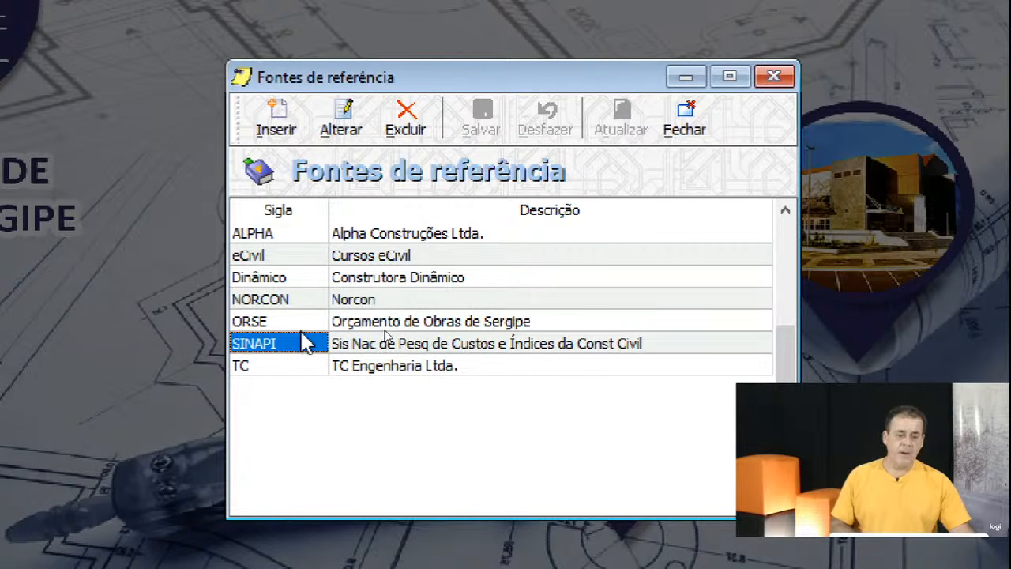
{"action": "key", "text": "Up"}
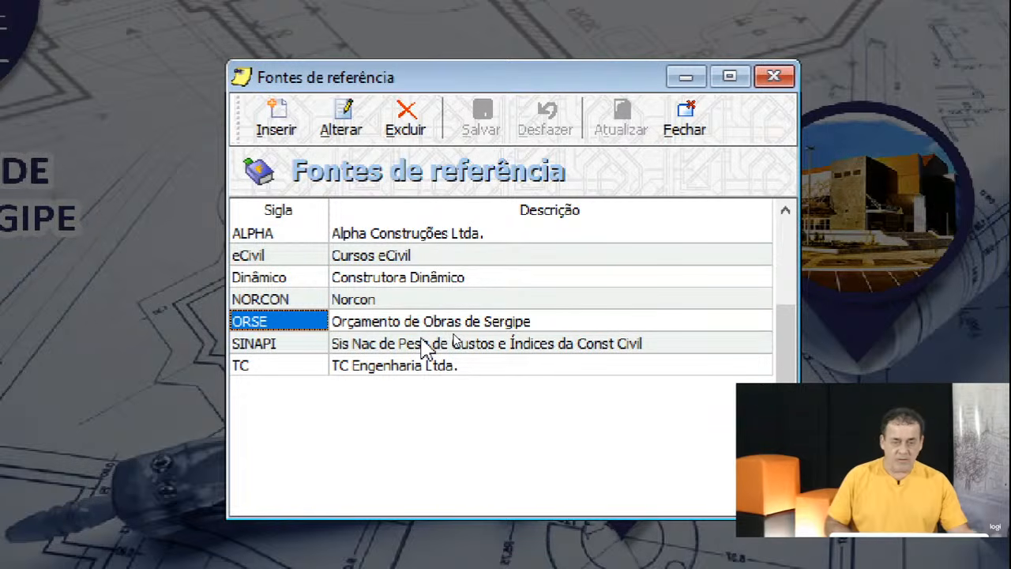
{"action": "left_click", "coordinate": [268, 348]}
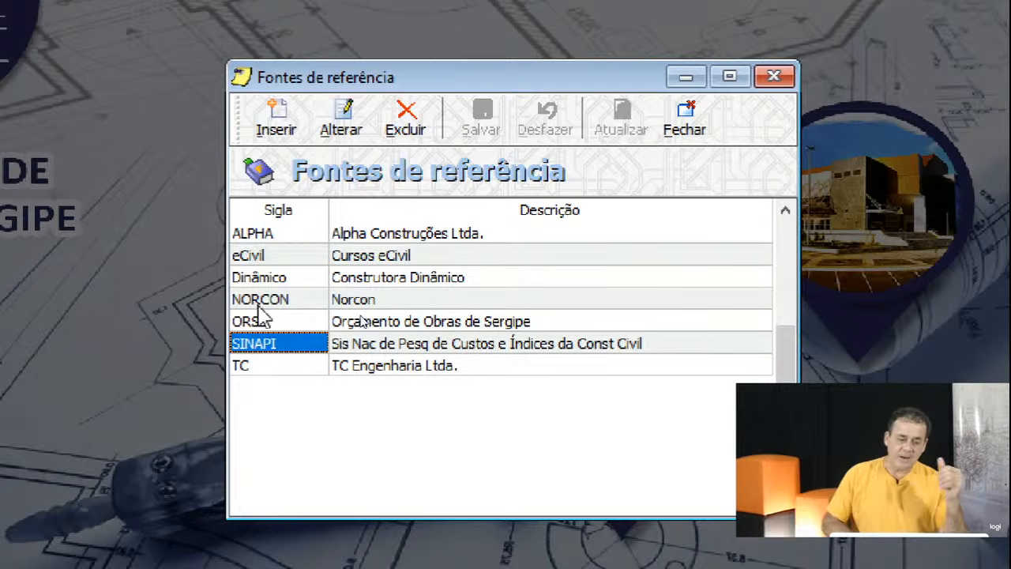
{"action": "left_click", "coordinate": [266, 324]}
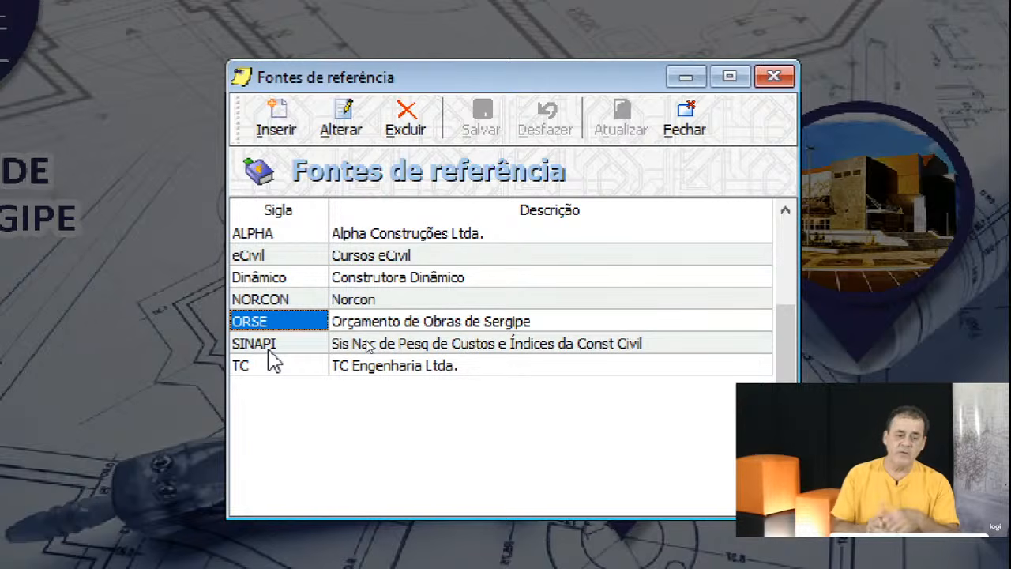
{"action": "left_click", "coordinate": [269, 352]}
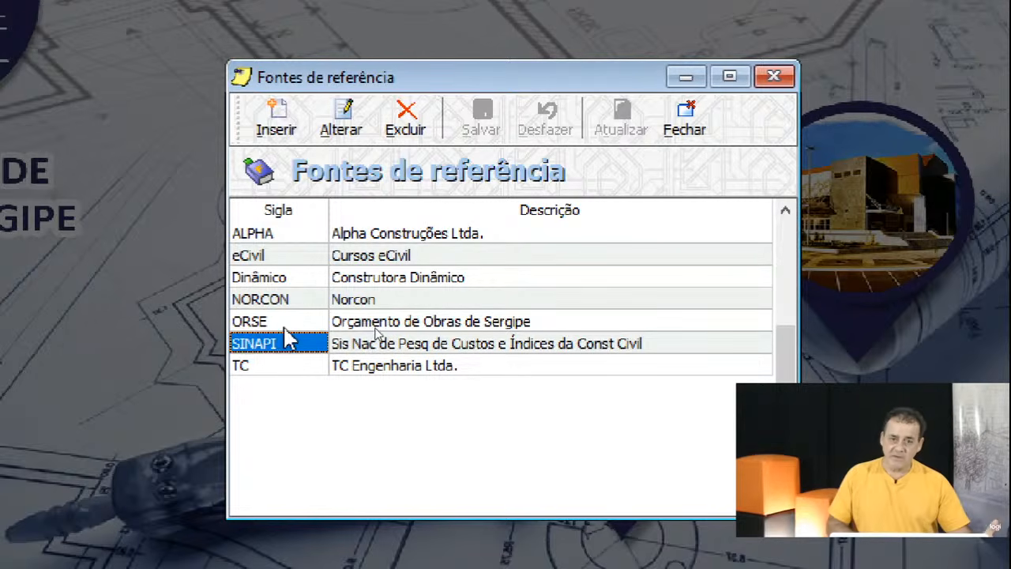
{"action": "left_click", "coordinate": [285, 327]}
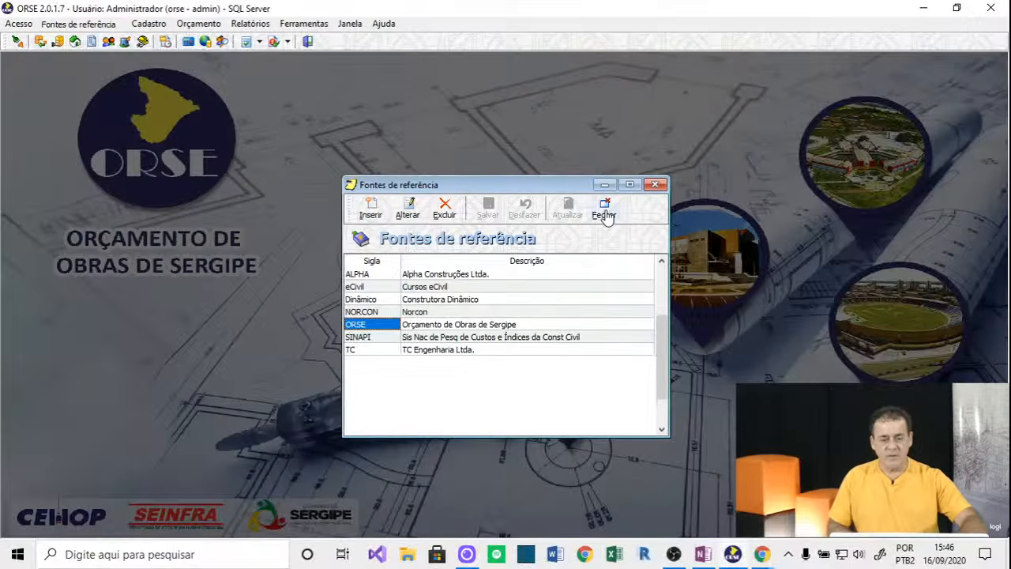
Close the reference sources list and open the Empreendedor register.
{"action": "left_click", "coordinate": [605, 215]}
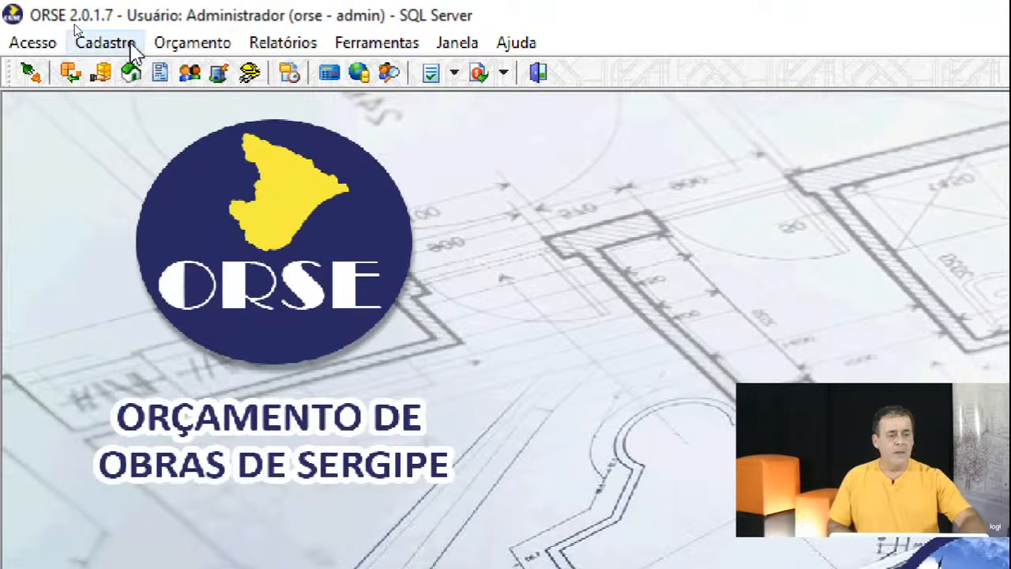
{"action": "left_click", "coordinate": [96, 33]}
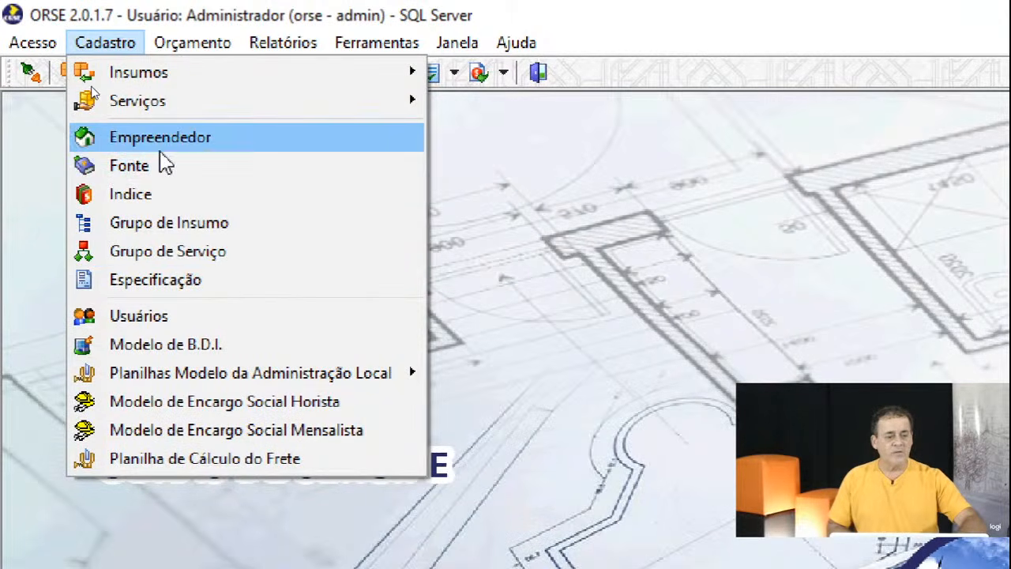
{"action": "left_click", "coordinate": [158, 141]}
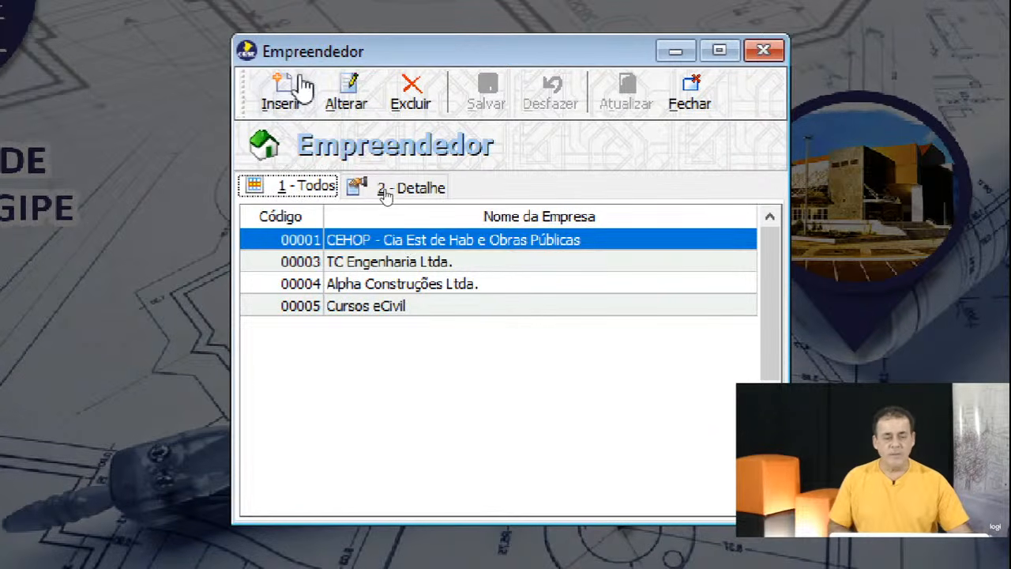
Start a blank developer record, then close the register without saving it.
{"action": "left_click", "coordinate": [278, 111]}
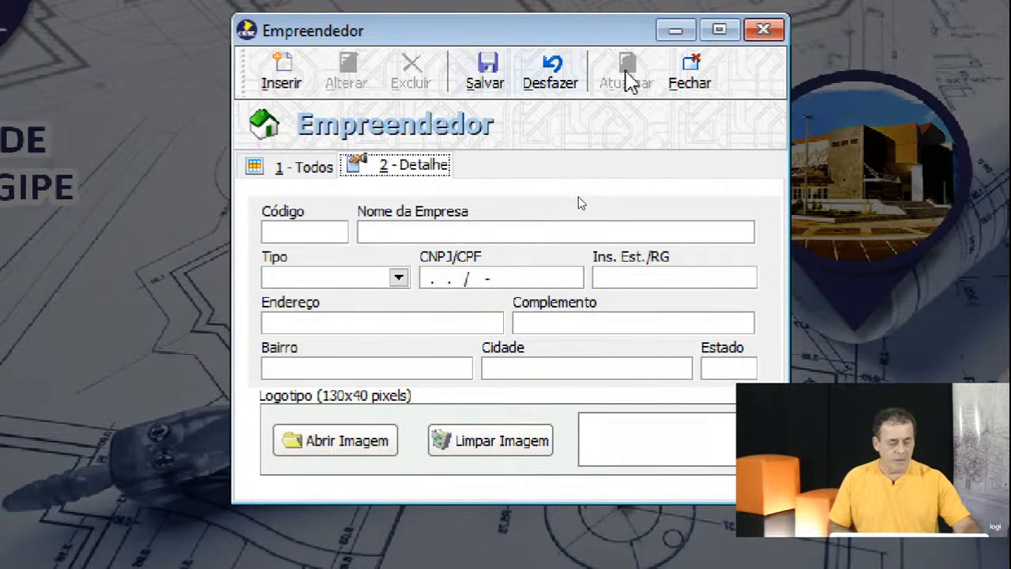
{"action": "left_click", "coordinate": [691, 99]}
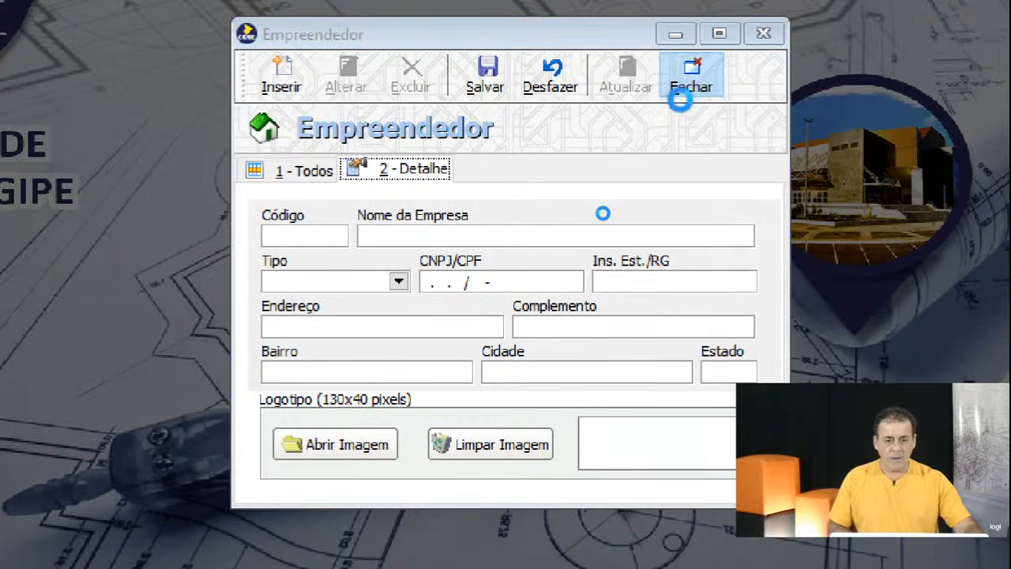
{"action": "left_click", "coordinate": [597, 255]}
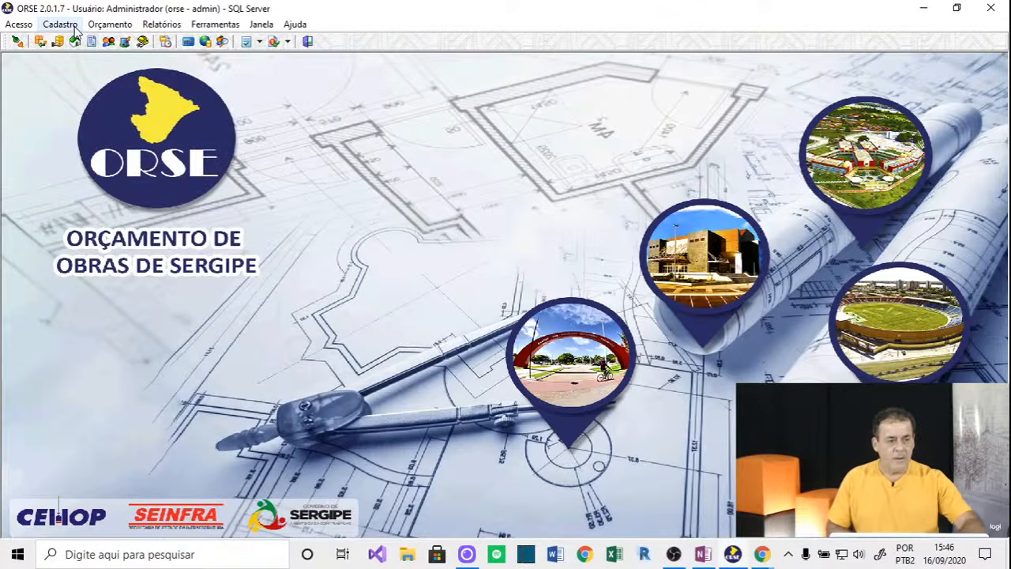
{"action": "left_click", "coordinate": [60, 24]}
{"action": "left_click", "coordinate": [120, 82]}
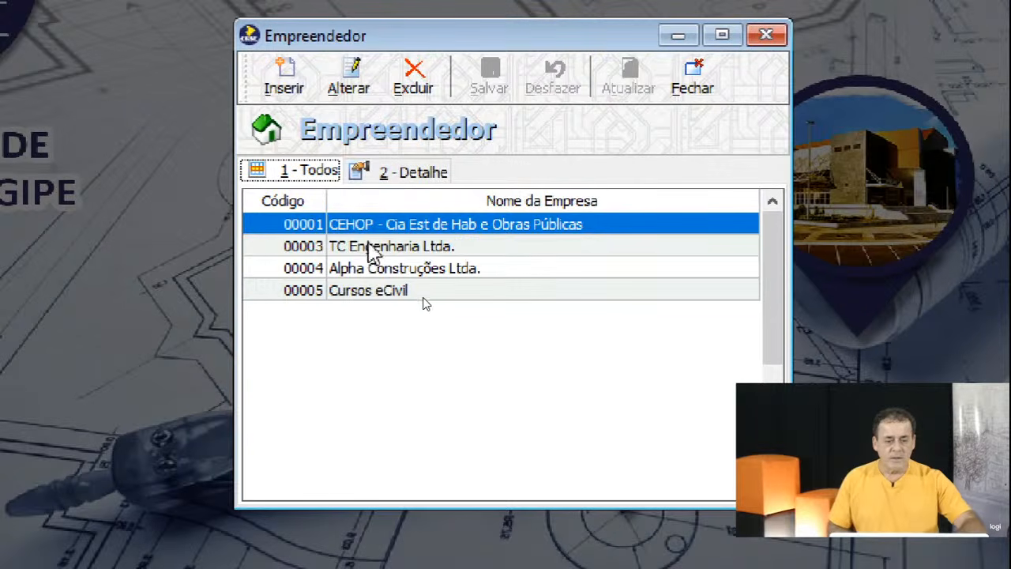
{"action": "left_click", "coordinate": [371, 290]}
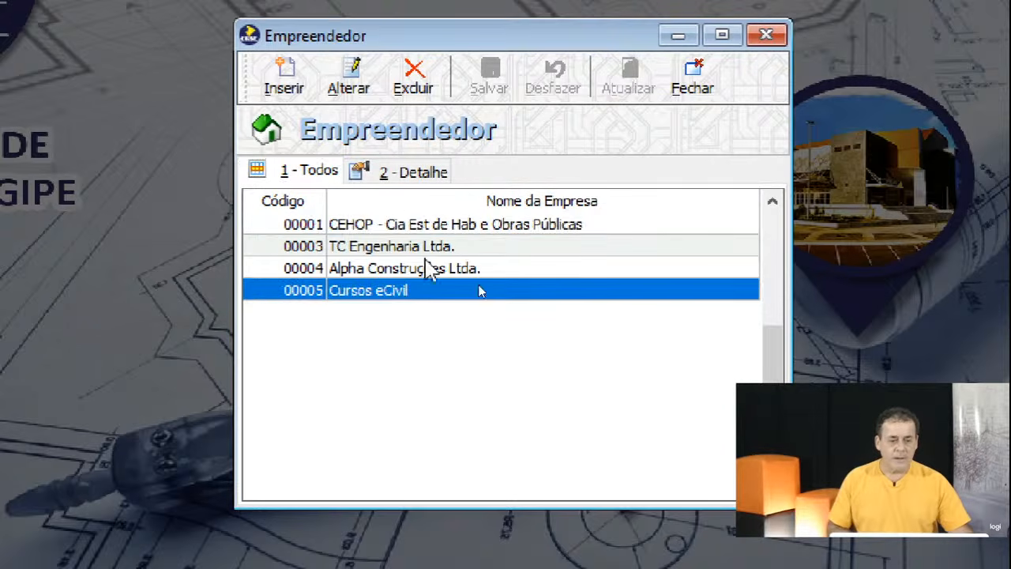
{"action": "left_click", "coordinate": [347, 88]}
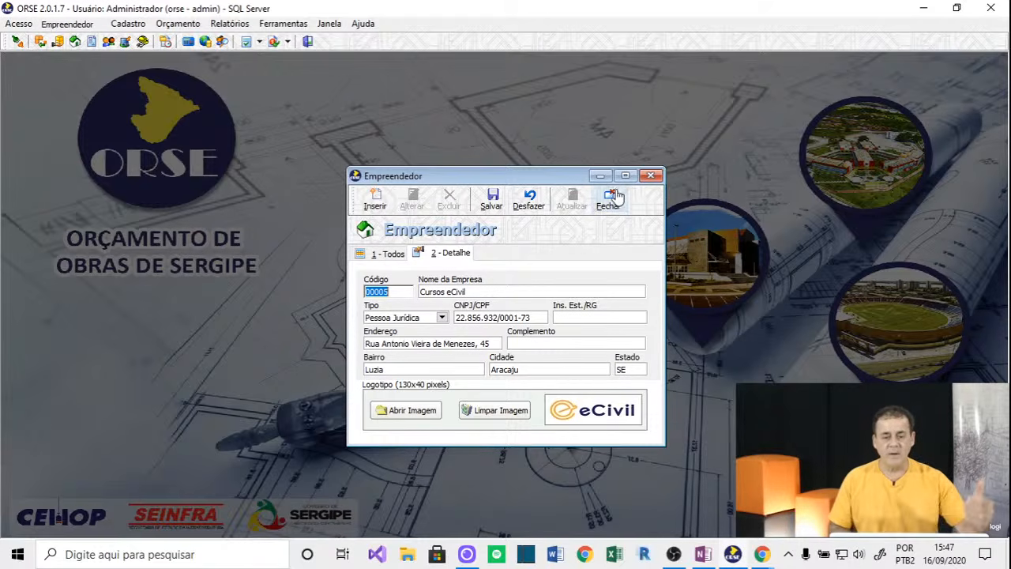
{"action": "left_click", "coordinate": [612, 205]}
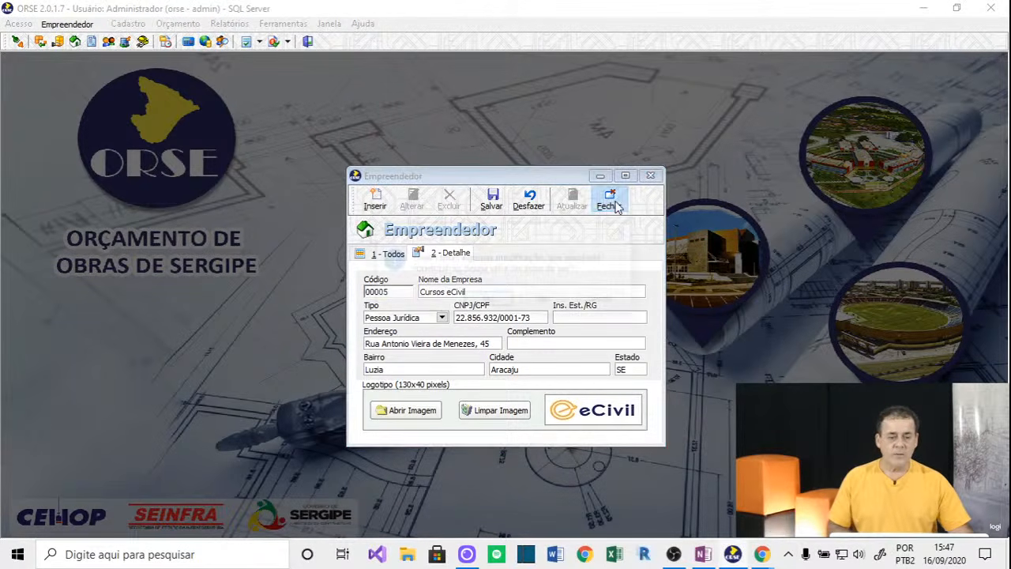
{"action": "left_click", "coordinate": [546, 300]}
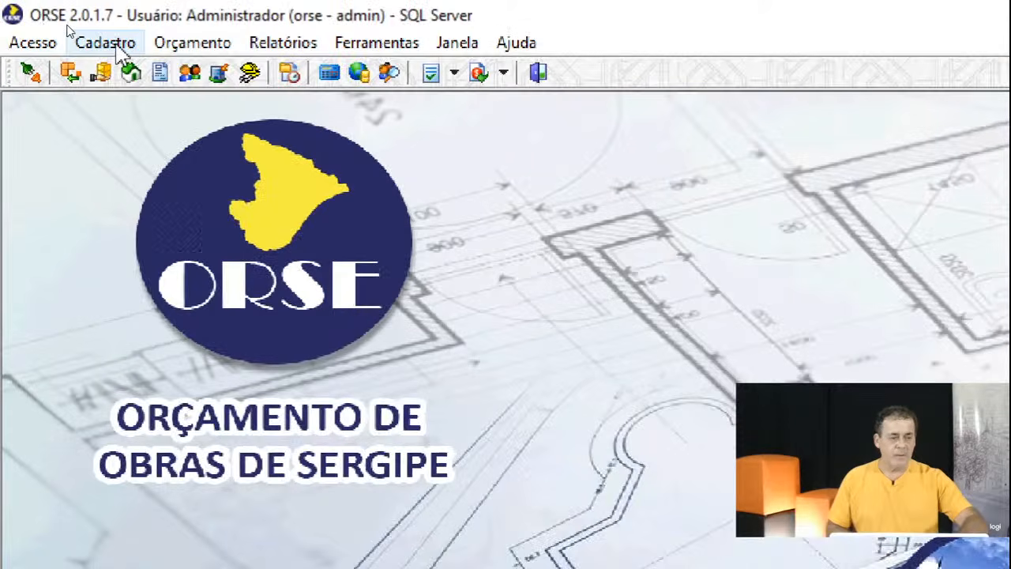
Open the Insumo register via Cadastro > Insumos > Fonte ORSE e outras.
{"action": "left_click", "coordinate": [118, 46]}
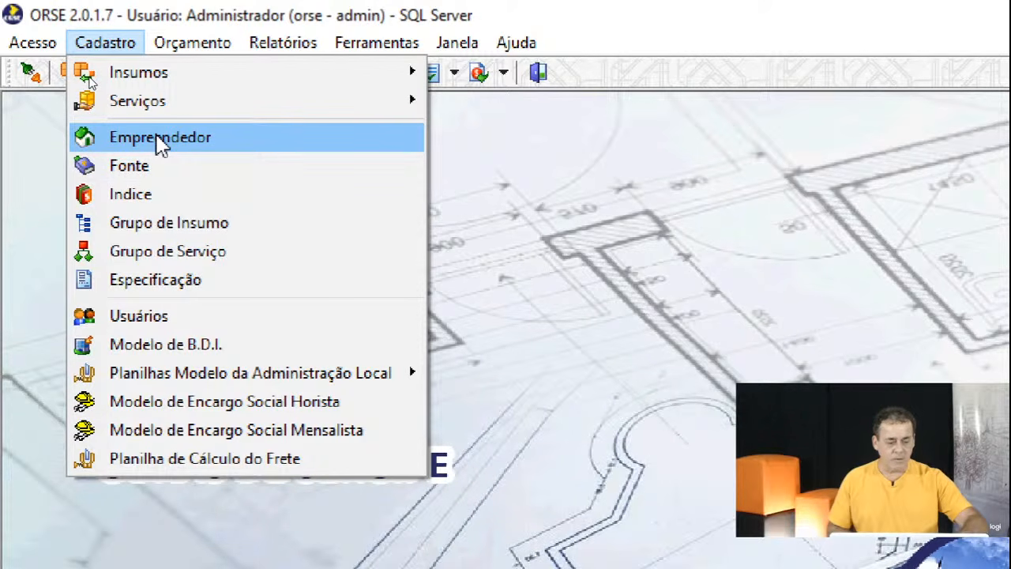
{"action": "mouse_move", "coordinate": [162, 82]}
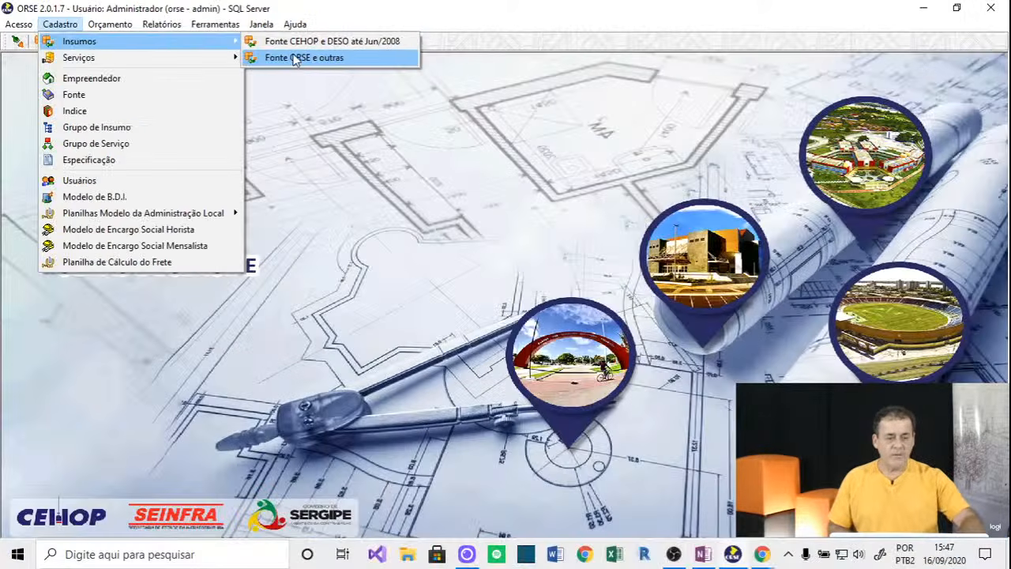
{"action": "left_click", "coordinate": [294, 58]}
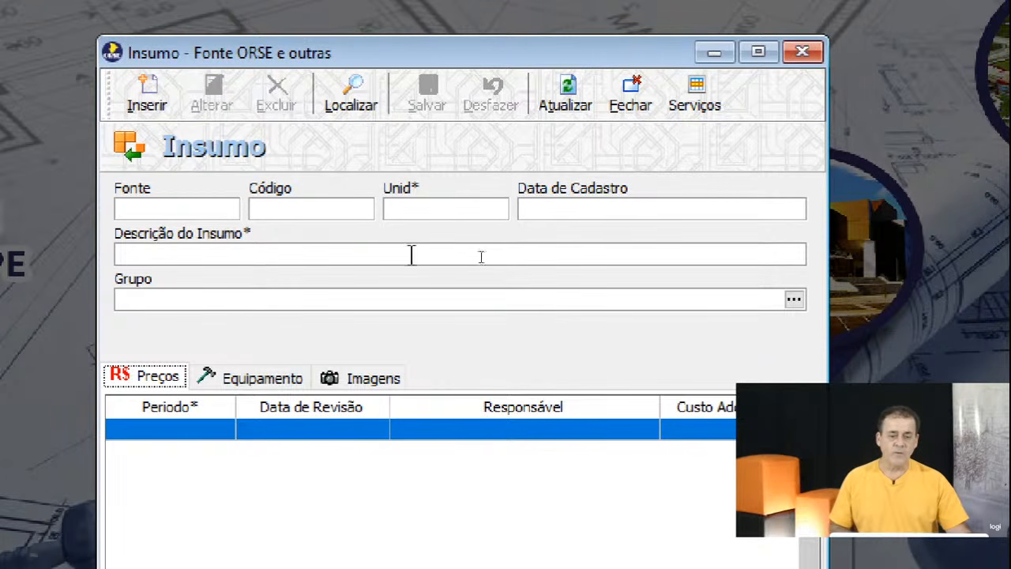
Search for insumos whose description contains 'cimento'.
{"action": "left_click", "coordinate": [356, 117]}
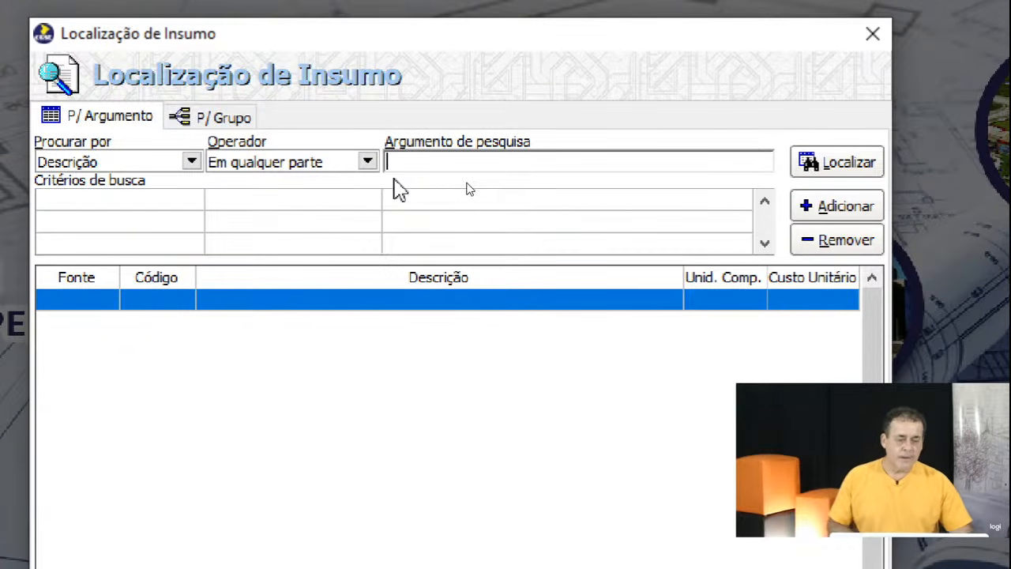
{"action": "type", "text": "cimento"}
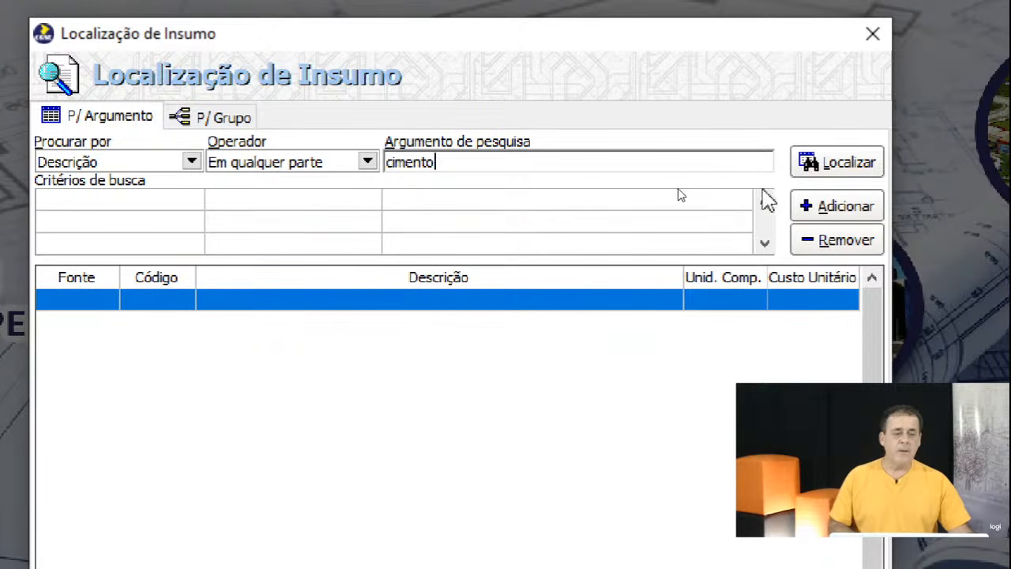
{"action": "left_click", "coordinate": [842, 174]}
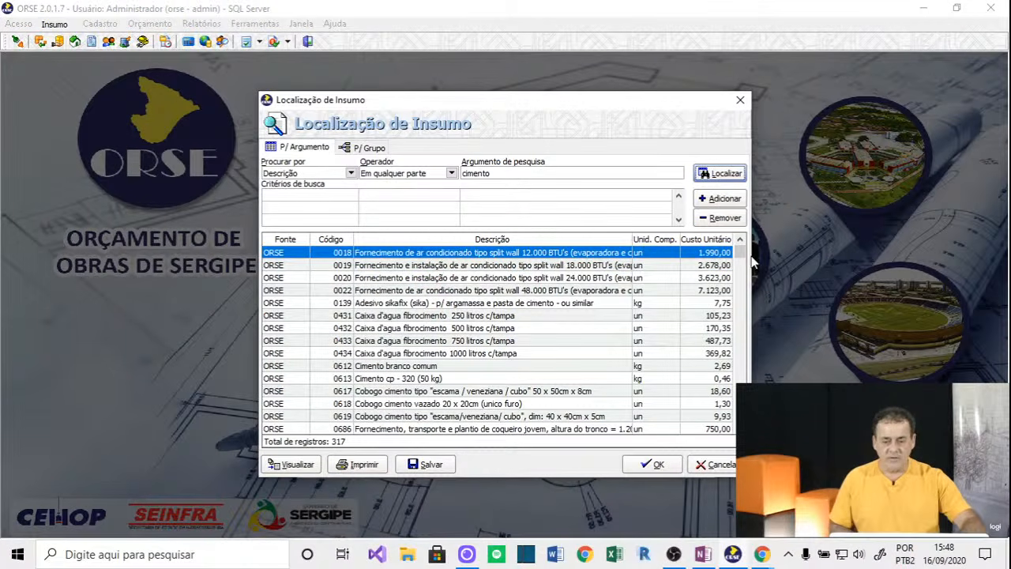
{"action": "left_click_drag", "start_coordinate": [741, 259], "coordinate": [723, 382]}
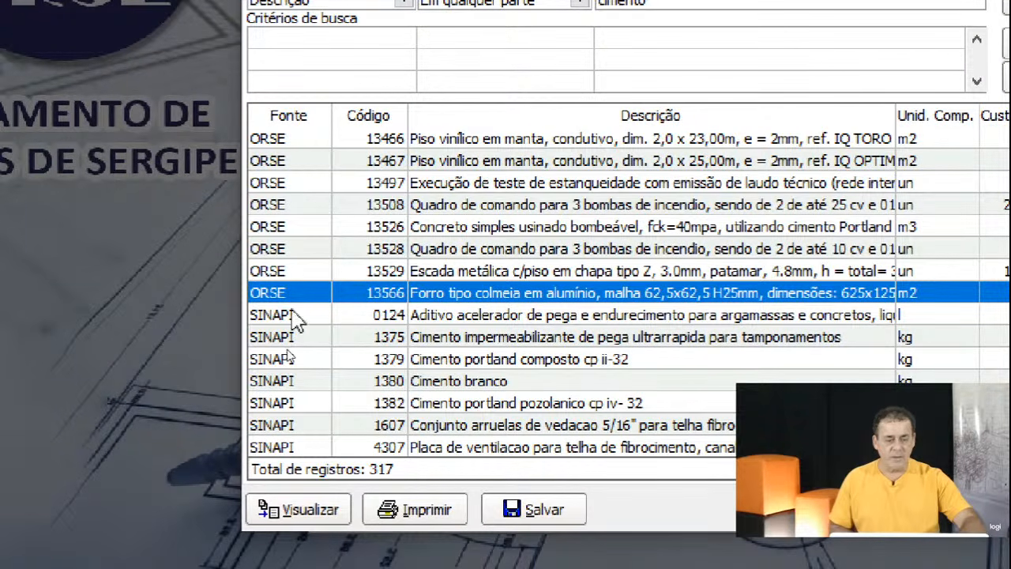
Sort the cimento results by source, code, description, unit, then unit cost.
{"action": "left_click", "coordinate": [292, 117]}
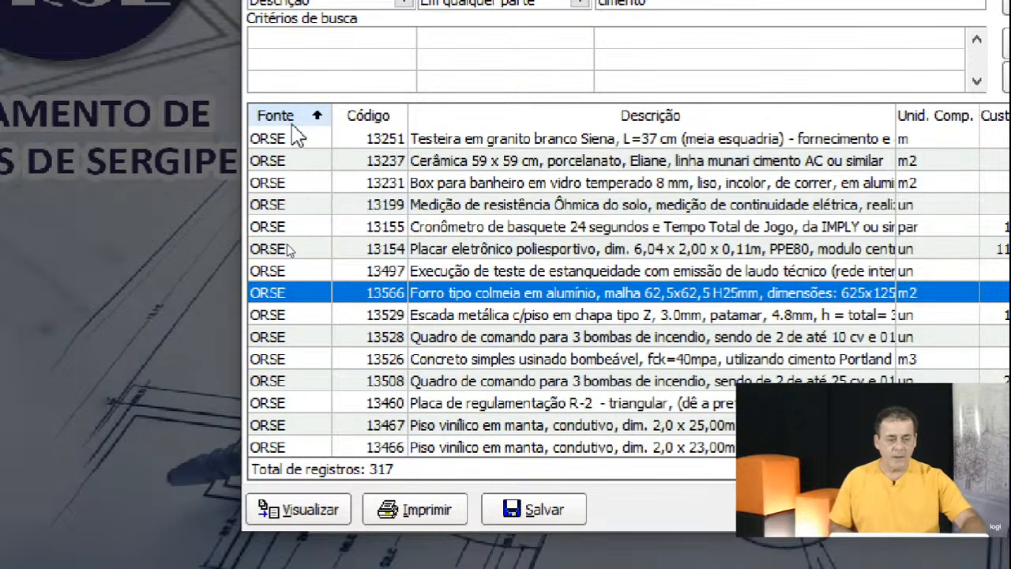
{"action": "left_click", "coordinate": [363, 117]}
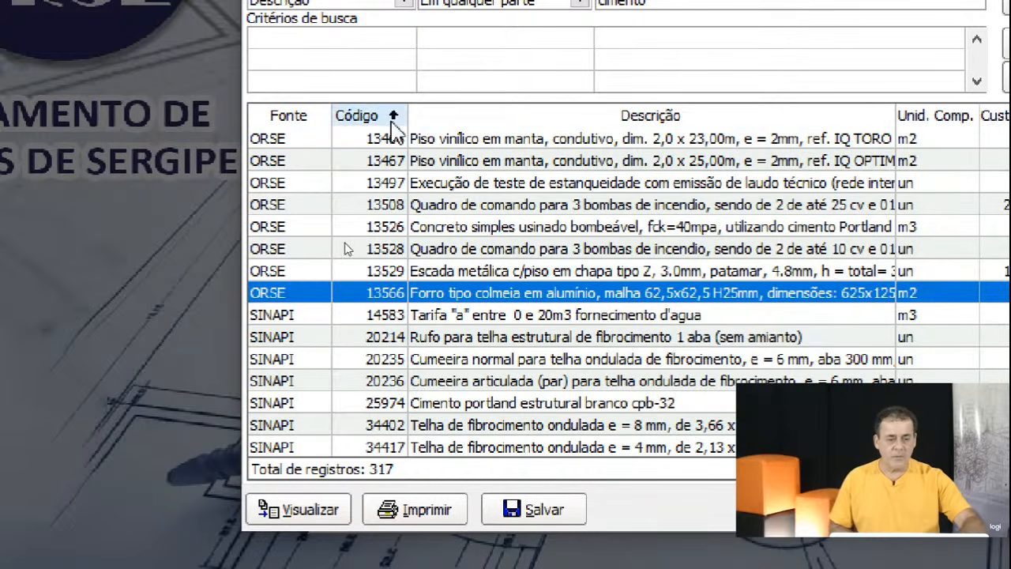
{"action": "left_click", "coordinate": [549, 122]}
{"action": "left_click", "coordinate": [957, 117]}
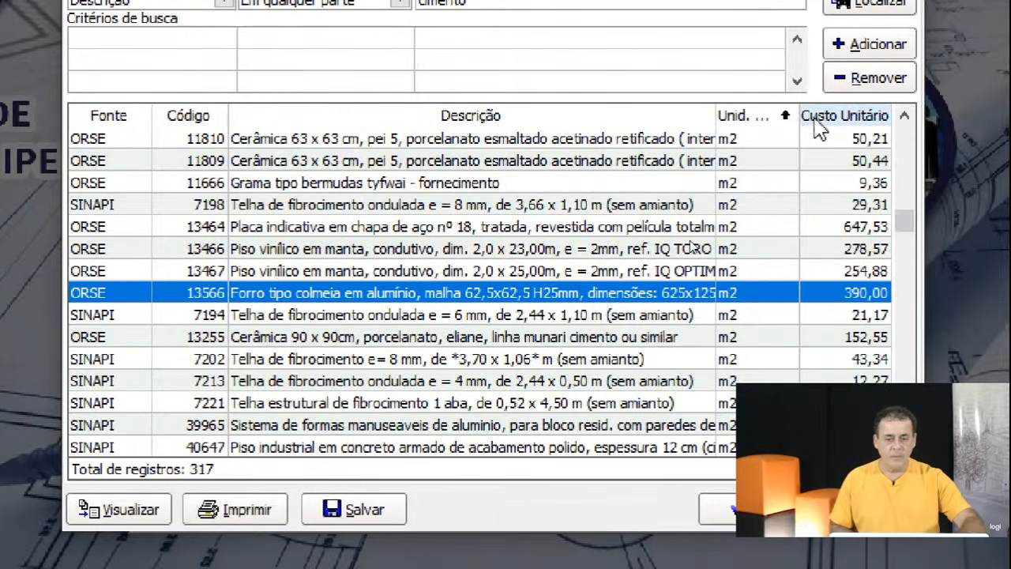
{"action": "left_click", "coordinate": [822, 117]}
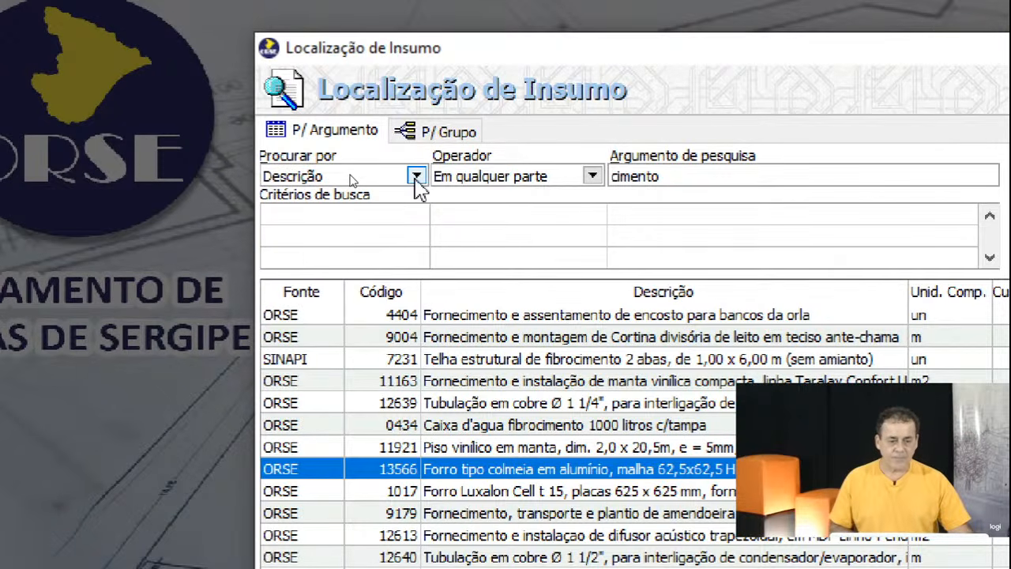
Add a search criterion for Fonte contains 'ORSE'.
{"action": "left_click", "coordinate": [416, 179]}
{"action": "left_click", "coordinate": [348, 198]}
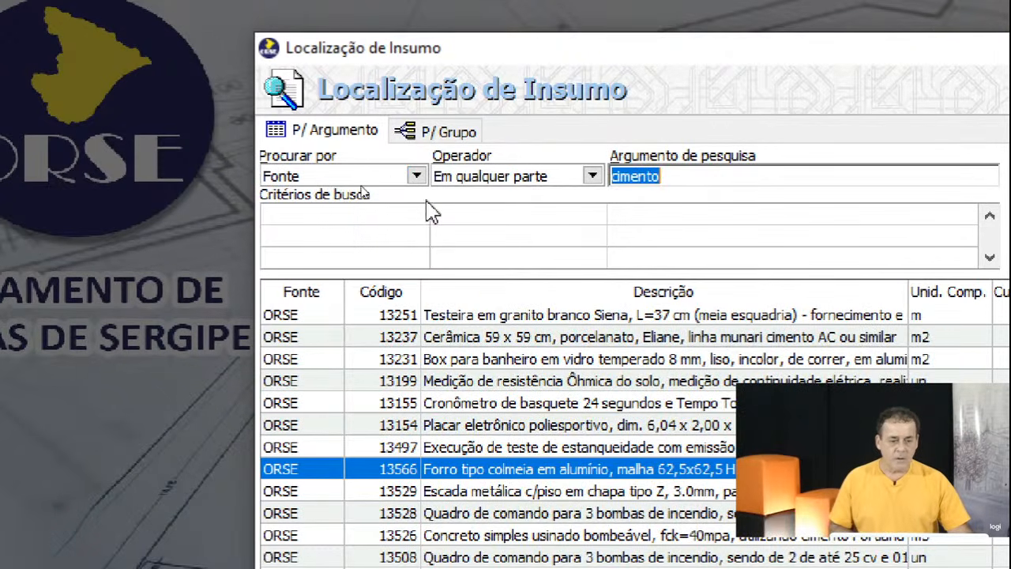
{"action": "left_click", "coordinate": [592, 176]}
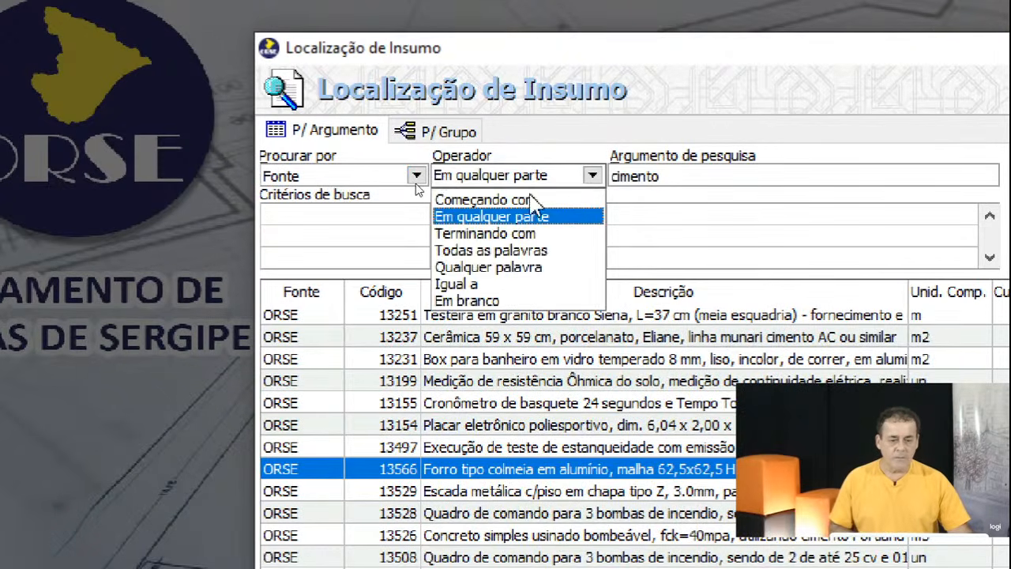
{"action": "left_click", "coordinate": [521, 218]}
{"action": "left_click", "coordinate": [614, 174]}
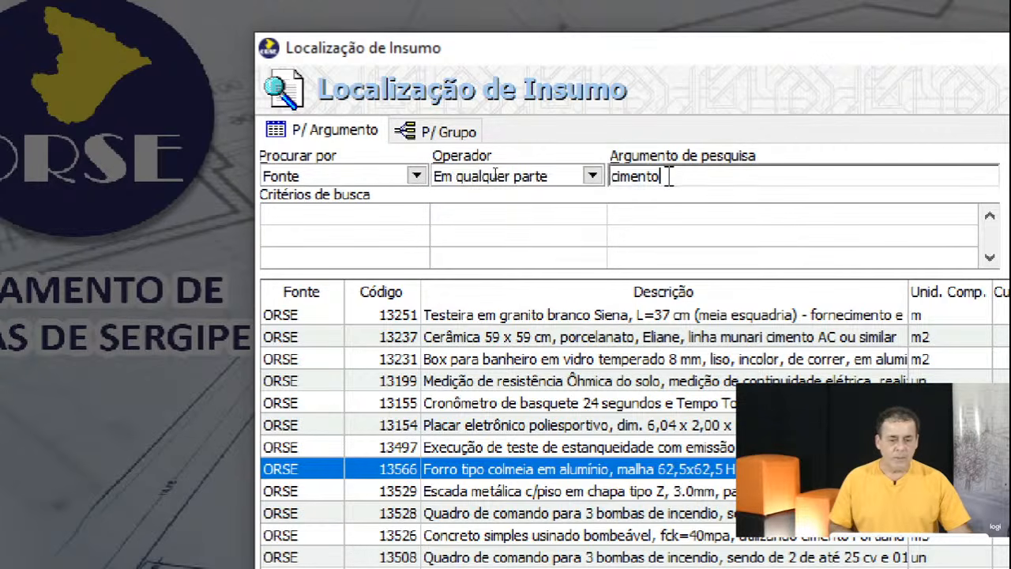
{"action": "double_click", "coordinate": [612, 175]}
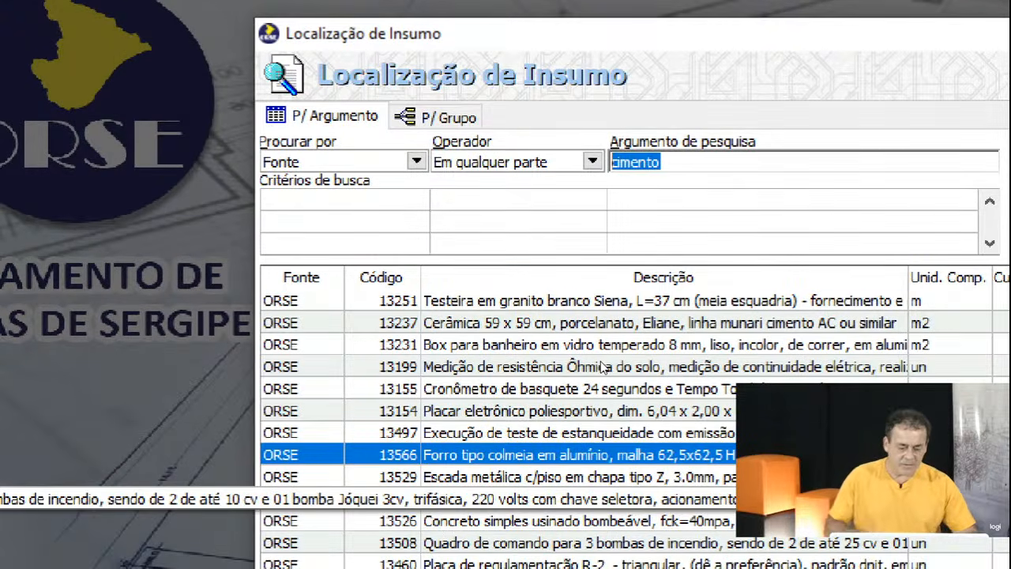
{"action": "type", "text": "O"}
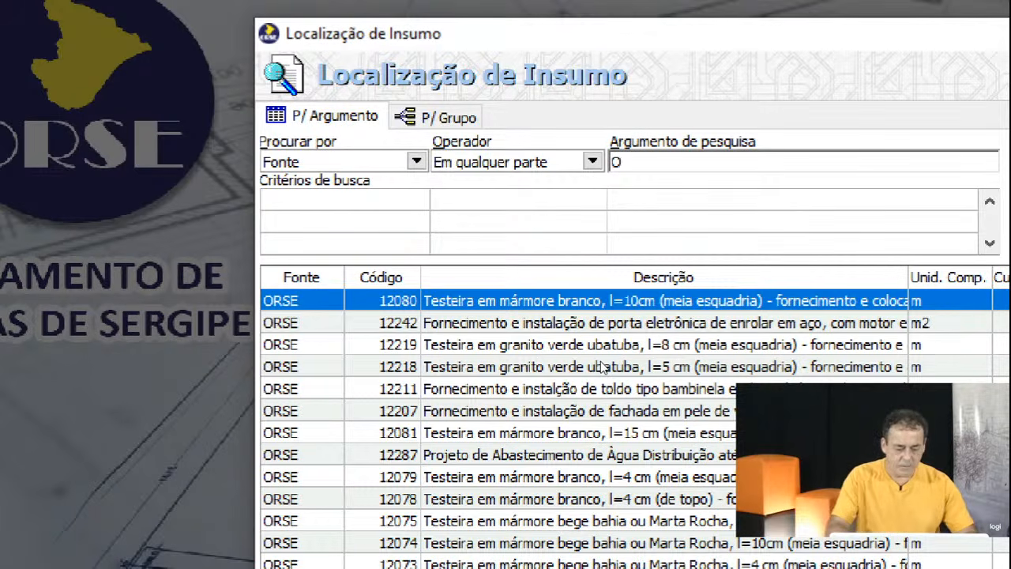
{"action": "type", "text": "R"}
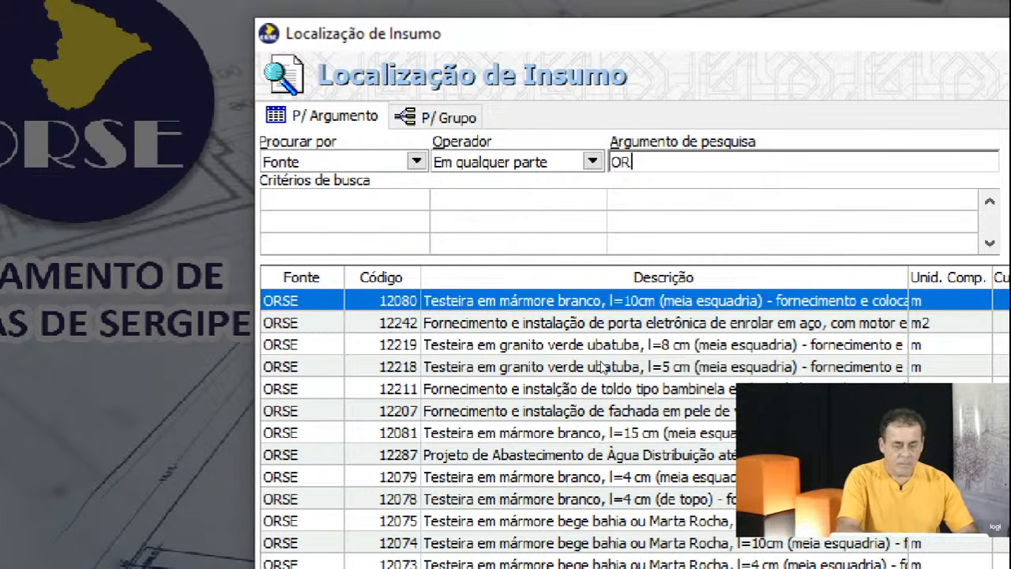
{"action": "type", "text": "SE"}
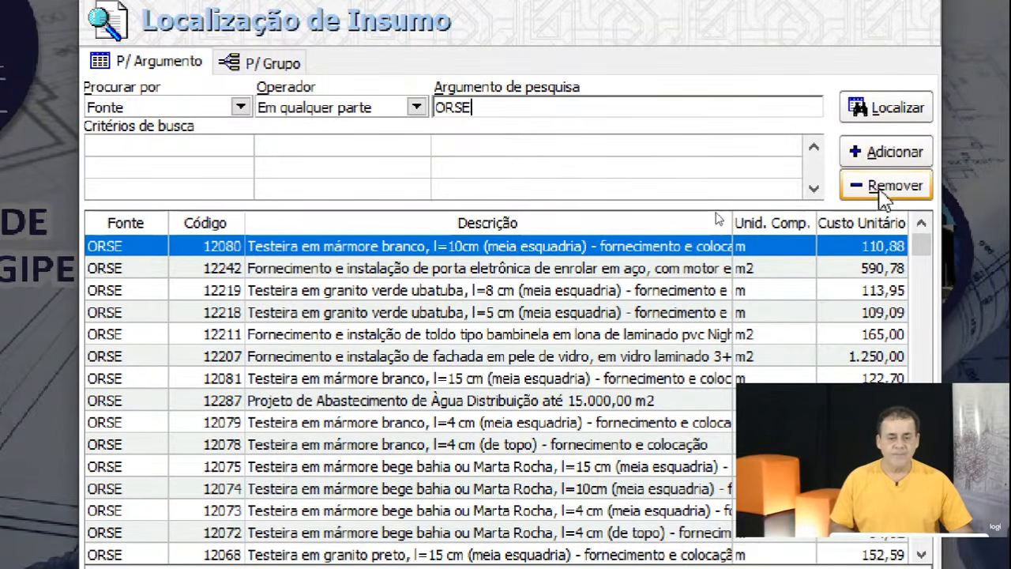
{"action": "left_click", "coordinate": [889, 141]}
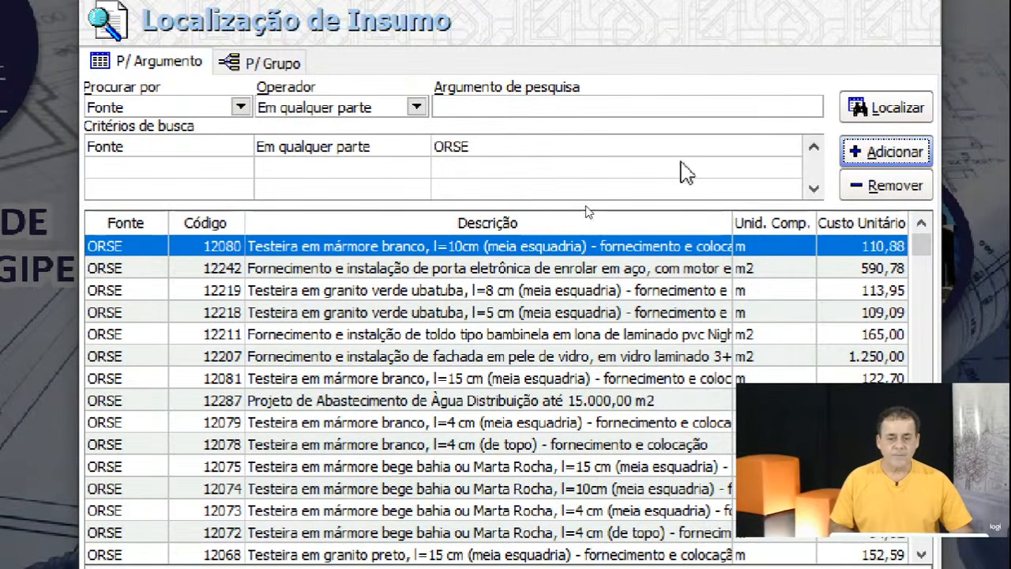
Set up a Descrição criterion matching all words of 'eletroduto 3'.
{"action": "left_click", "coordinate": [239, 107]}
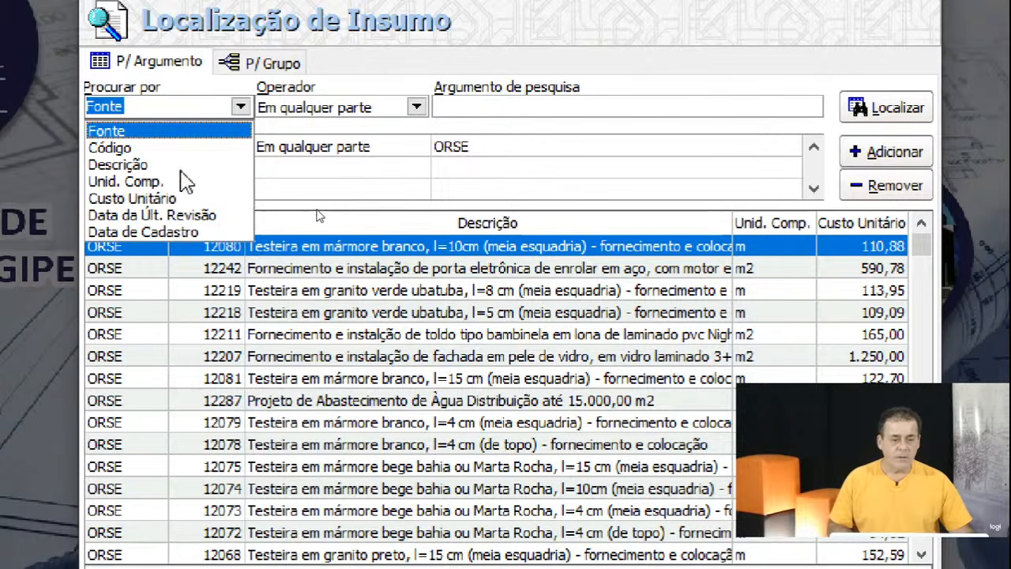
{"action": "left_click", "coordinate": [155, 165]}
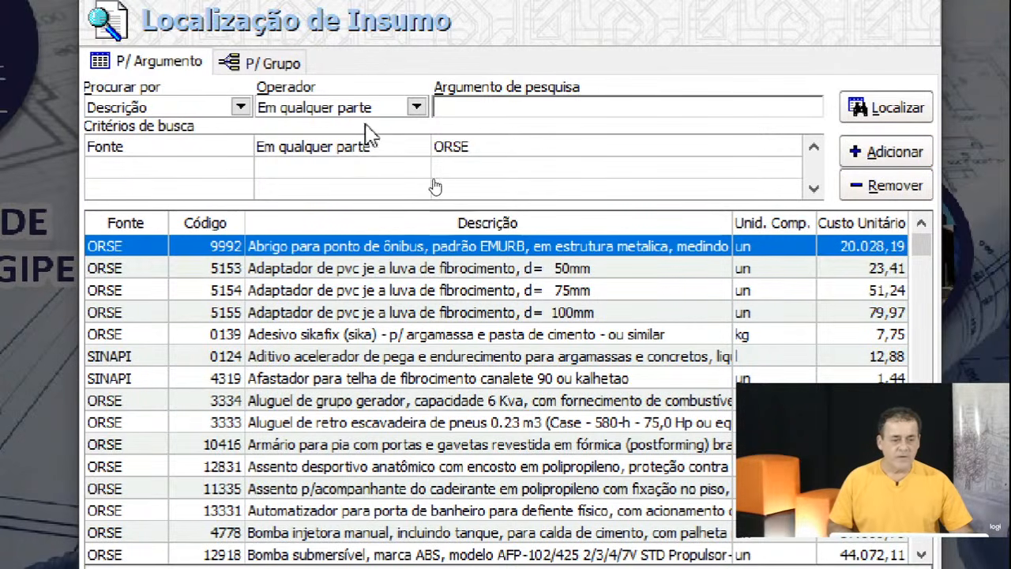
{"action": "left_click", "coordinate": [411, 111]}
{"action": "left_click", "coordinate": [383, 182]}
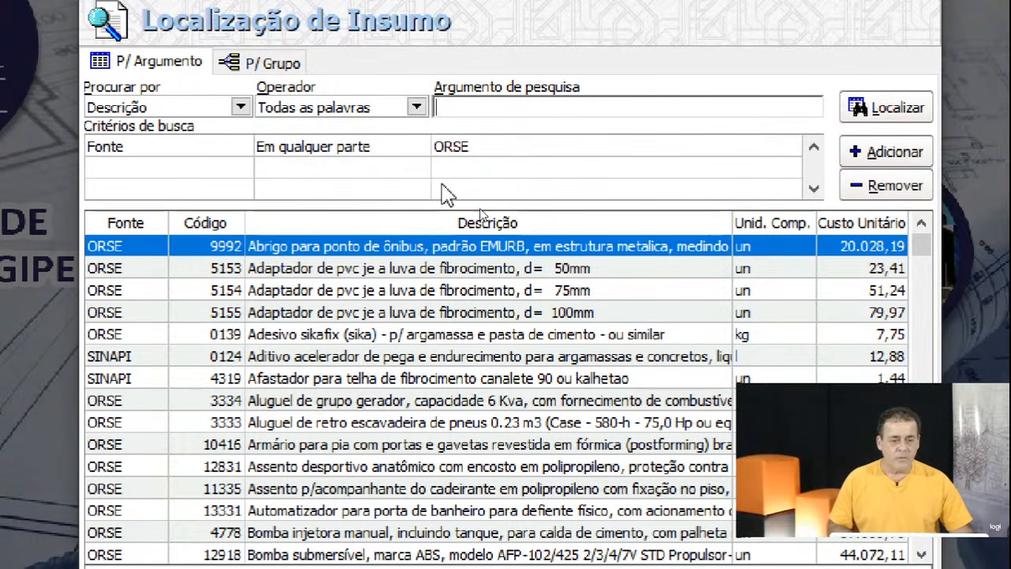
{"action": "left_click", "coordinate": [490, 103]}
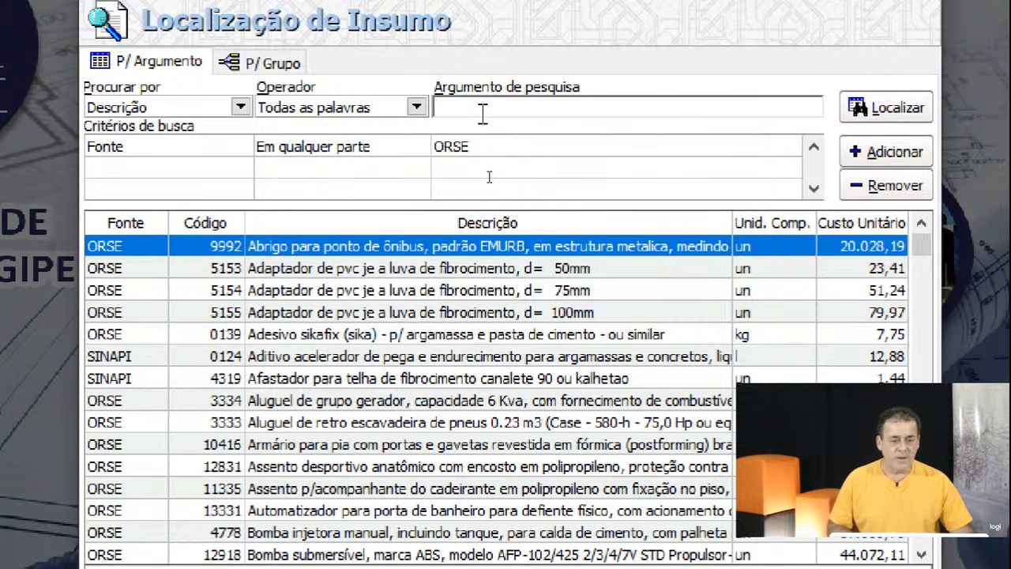
{"action": "type", "text": "elet"}
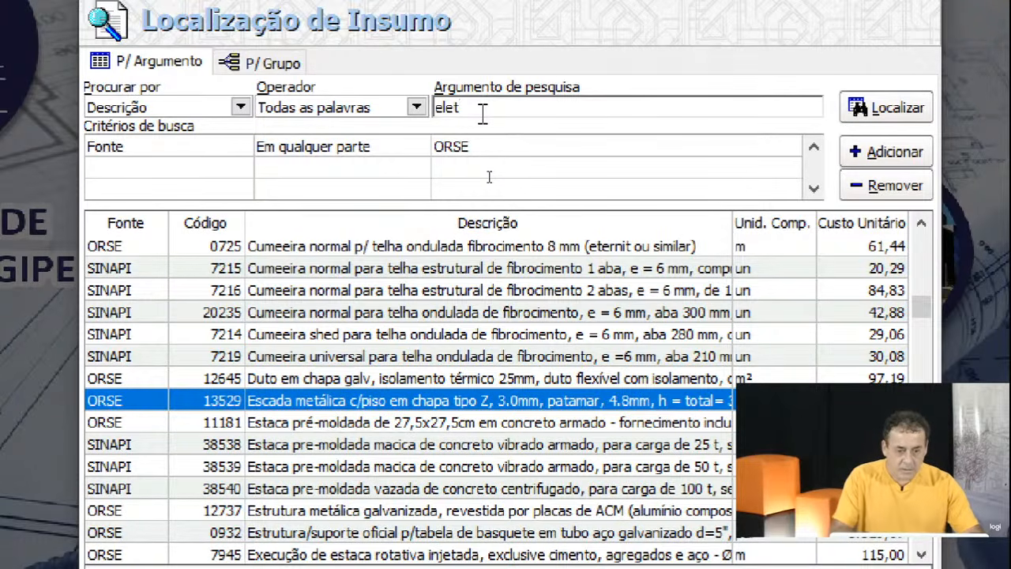
{"action": "type", "text": "roduto "}
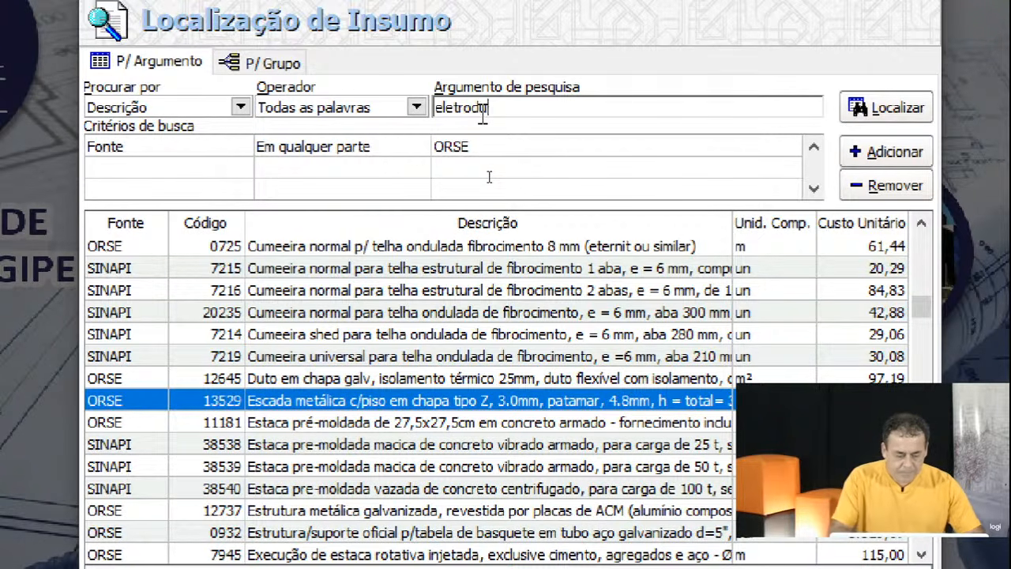
{"action": "type", "text": "3"}
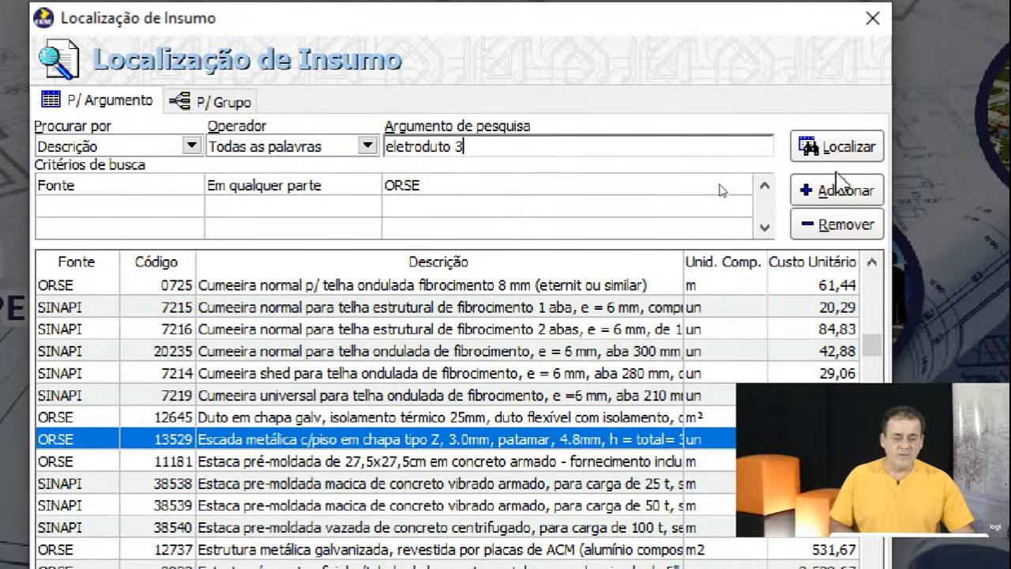
Run the search to list the 43 matching ORSE eletroduto records.
{"action": "left_click", "coordinate": [888, 150]}
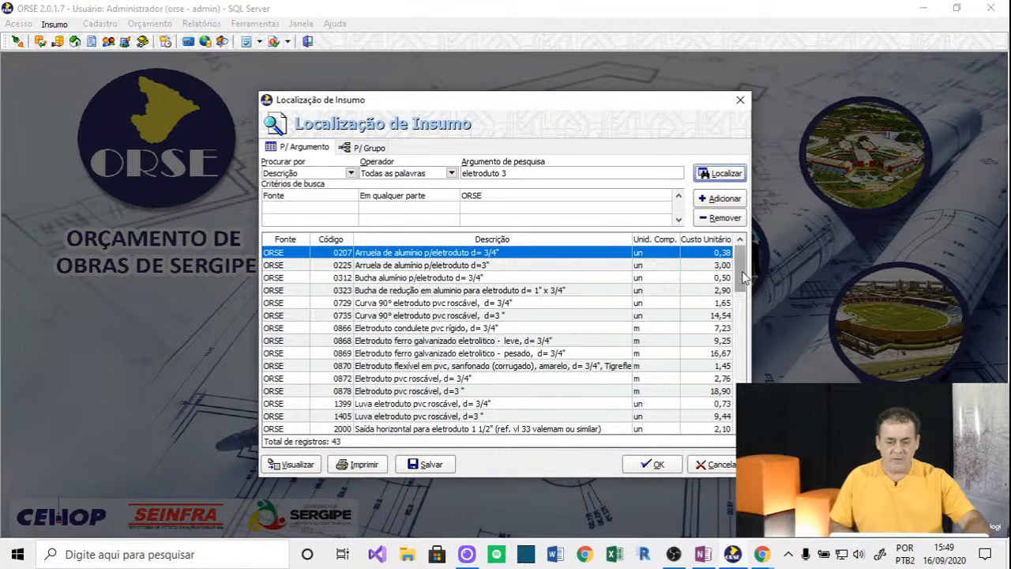
{"action": "left_click_drag", "start_coordinate": [740, 274], "coordinate": [744, 385]}
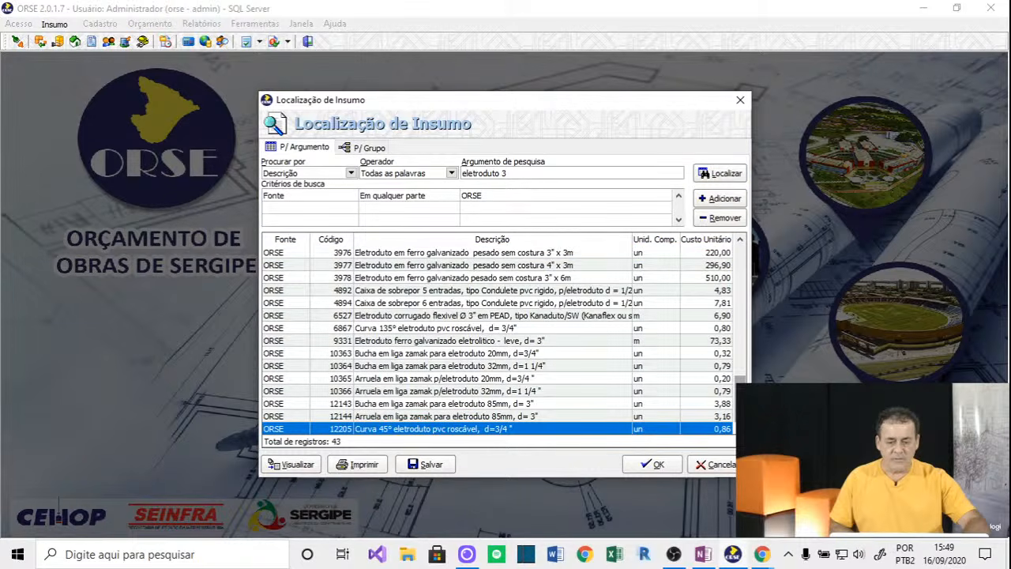
{"action": "left_click_drag", "start_coordinate": [755, 299], "coordinate": [744, 265]}
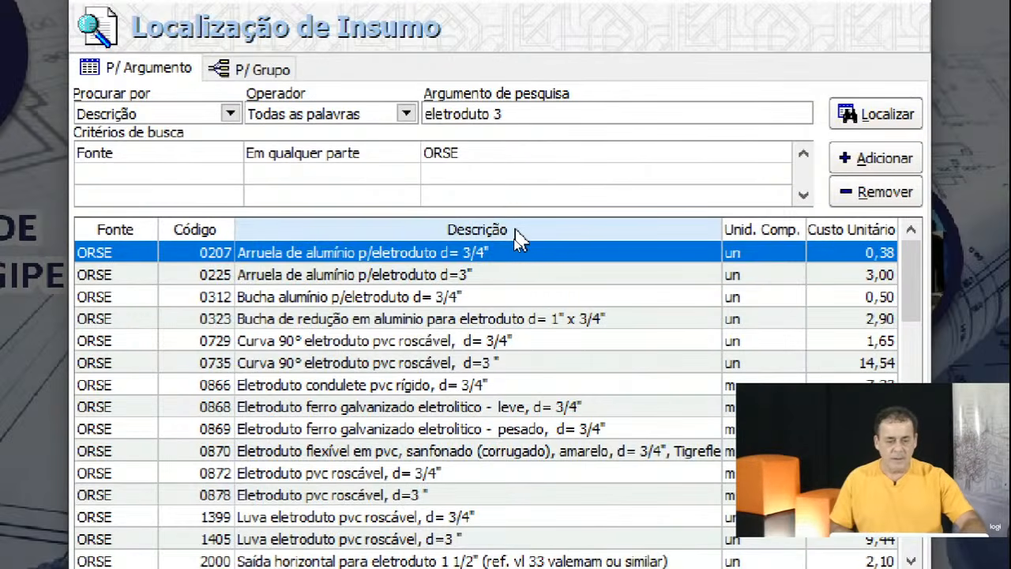
Sort the results by Descrição and step down through the eletroduto and luva rows.
{"action": "left_click", "coordinate": [513, 240]}
{"action": "left_click", "coordinate": [515, 274]}
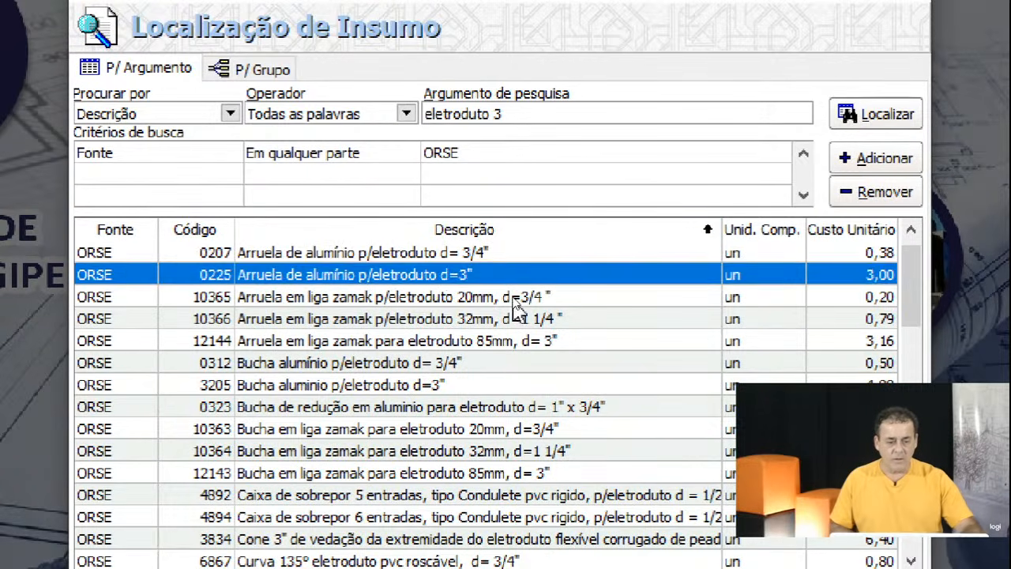
{"action": "left_click", "coordinate": [509, 385]}
{"action": "left_click", "coordinate": [507, 494]}
{"action": "key", "text": "Down"}
{"action": "key", "text": "Down"}
{"action": "key", "text": "Down"}
{"action": "key", "text": "Down"}
{"action": "key", "text": "Down"}
{"action": "key", "text": "Down"}
{"action": "key", "text": "Down"}
{"action": "key", "text": "Down"}
{"action": "key", "text": "Down"}
{"action": "key", "text": "Down"}
{"action": "key", "text": "Down"}
{"action": "key", "text": "Down"}
{"action": "key", "text": "Down"}
{"action": "key", "text": "Down"}
{"action": "key", "text": "Down"}
{"action": "key", "text": "Down"}
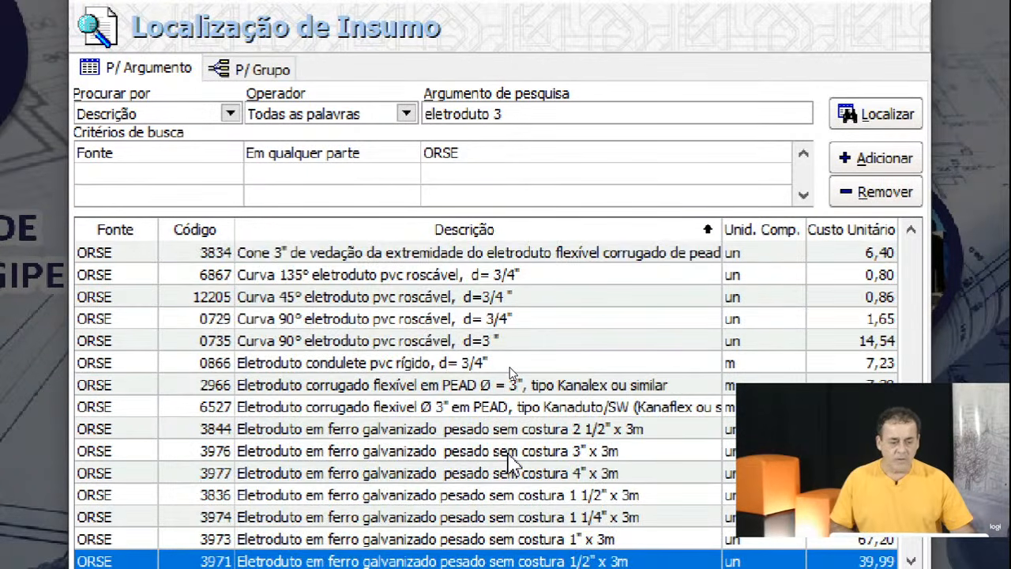
{"action": "key", "text": "Down"}
{"action": "key", "text": "Down"}
{"action": "key", "text": "Down"}
{"action": "key", "text": "Down"}
{"action": "key", "text": "Down"}
{"action": "key", "text": "Down"}
{"action": "key", "text": "Down"}
{"action": "key", "text": "Down"}
{"action": "key", "text": "Down"}
{"action": "key", "text": "Down"}
{"action": "key", "text": "Down"}
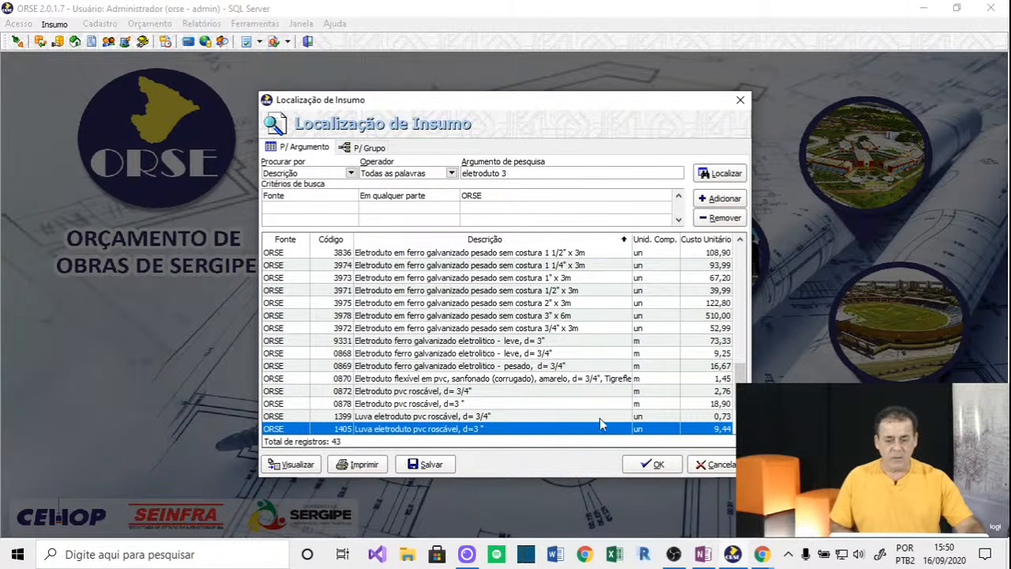
Cancel the insumo search, then start a new insumo record and undo it.
{"action": "left_click", "coordinate": [716, 465]}
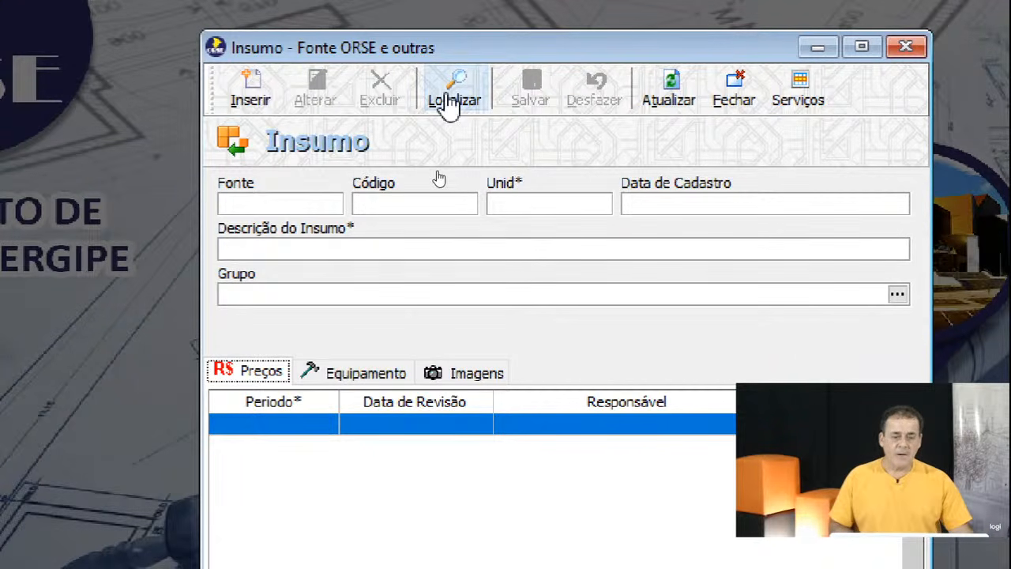
{"action": "left_click", "coordinate": [255, 100]}
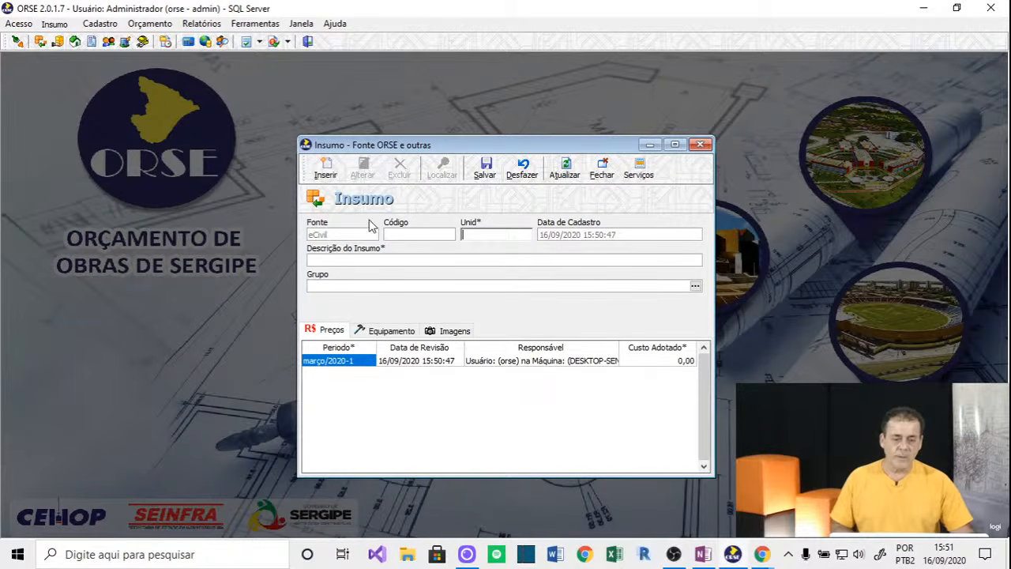
{"action": "left_click", "coordinate": [522, 180]}
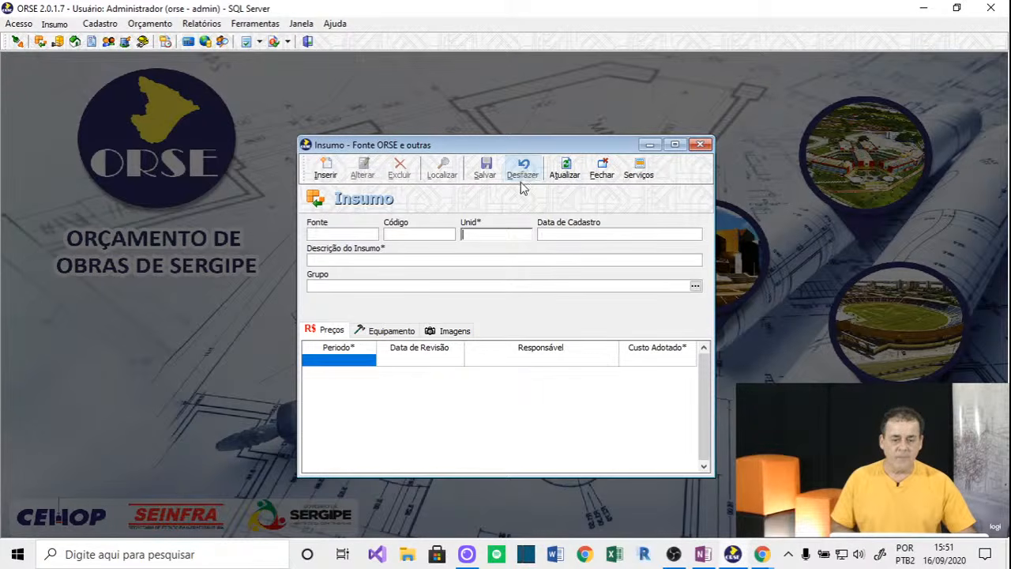
Reopen insumo 3972, the 3/4" x 3m galvanized eletroduto, and clear the access-violation error.
{"action": "left_click", "coordinate": [443, 173]}
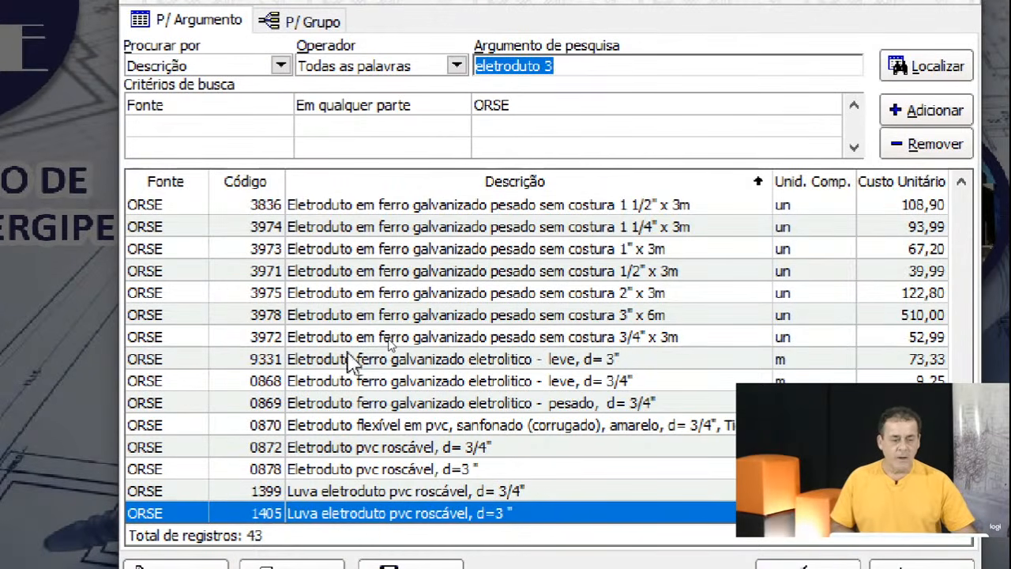
{"action": "left_click", "coordinate": [350, 339]}
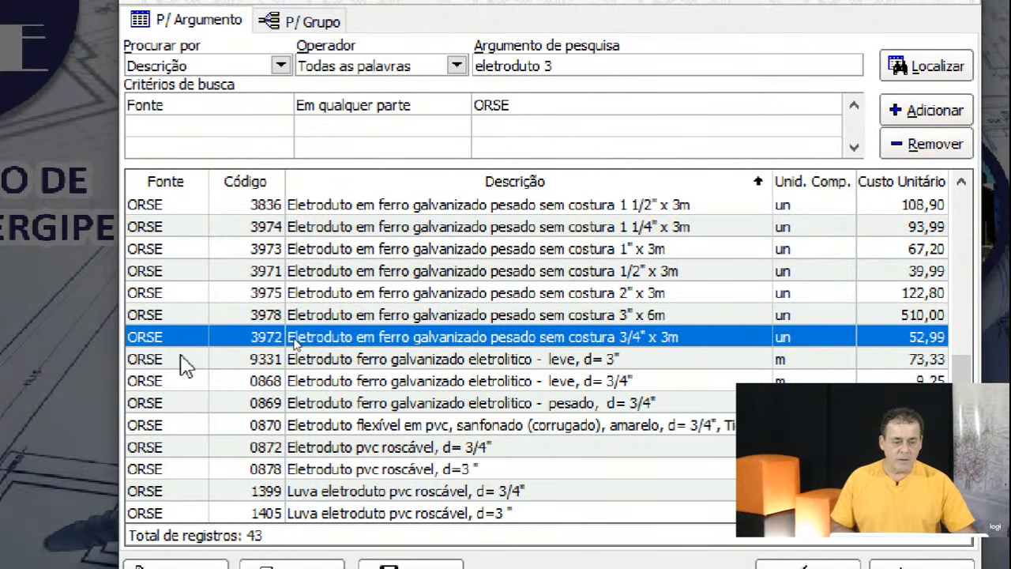
{"action": "double_click", "coordinate": [389, 338]}
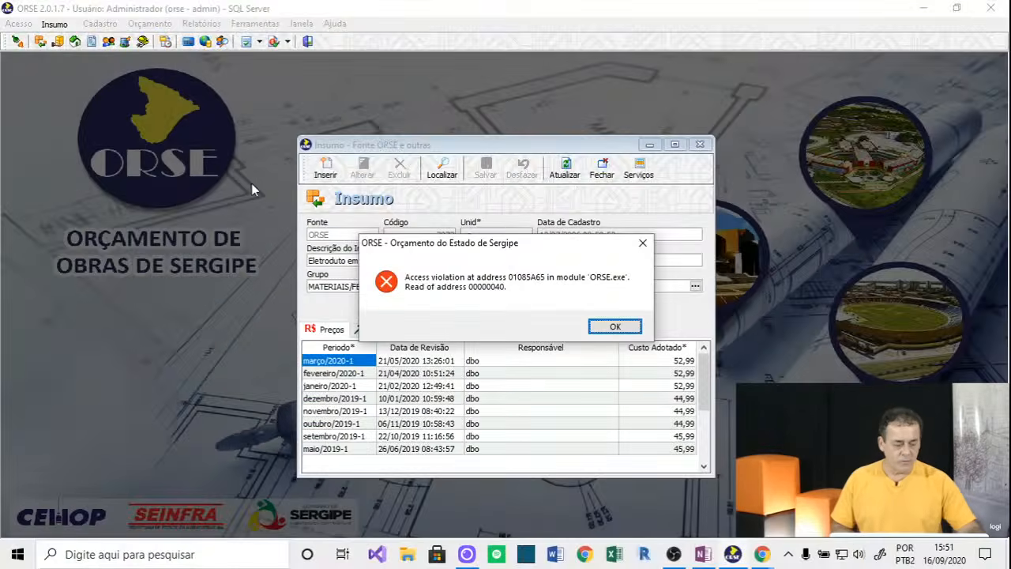
{"action": "key", "text": "Return"}
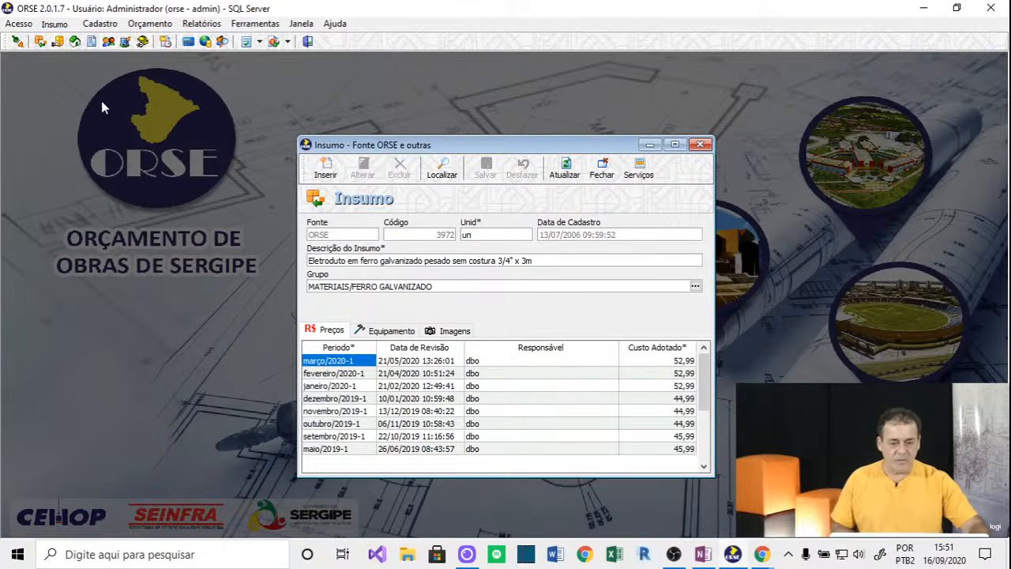
{"action": "left_click", "coordinate": [19, 24]}
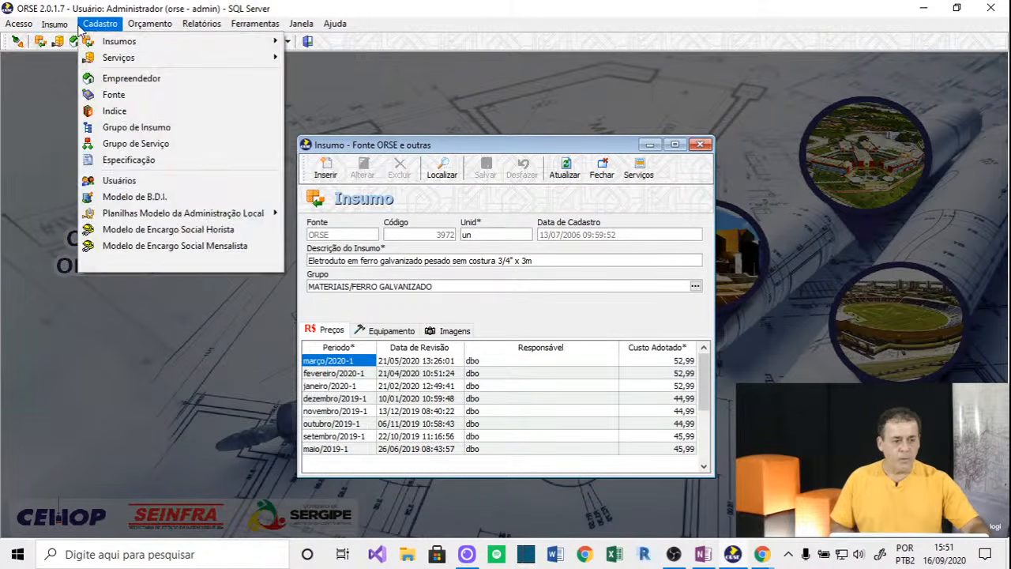
{"action": "mouse_move", "coordinate": [54, 24]}
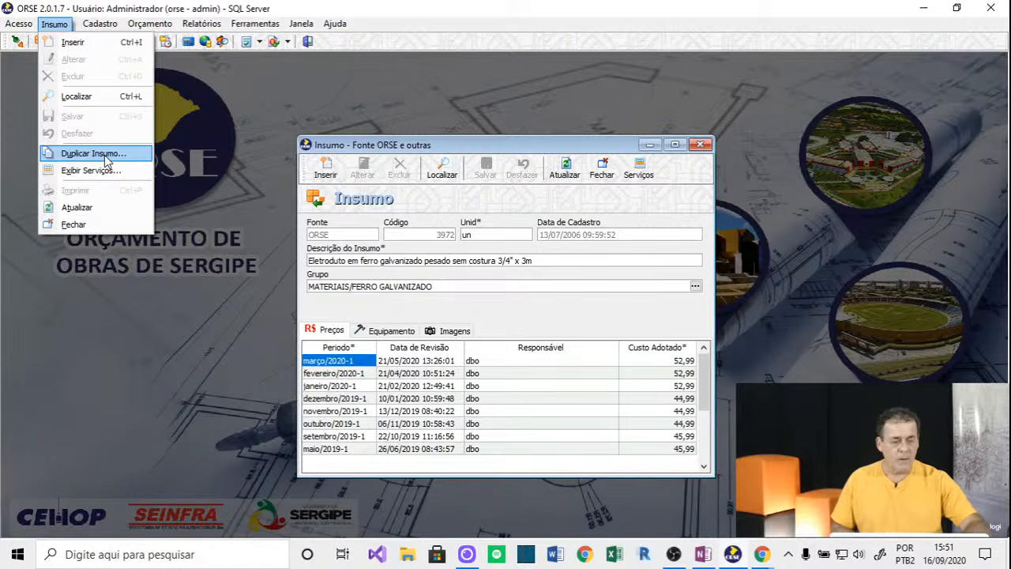
Duplicate insumo 3972 as eCivil input 0006 and commit its março/2020-1 price of 52,99.
{"action": "left_click", "coordinate": [106, 152]}
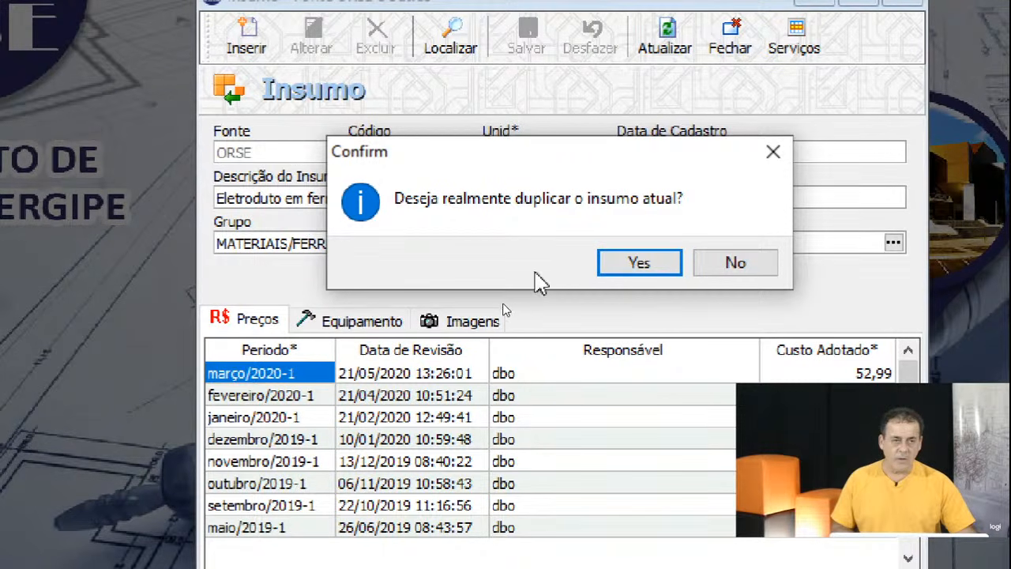
{"action": "left_click", "coordinate": [640, 264]}
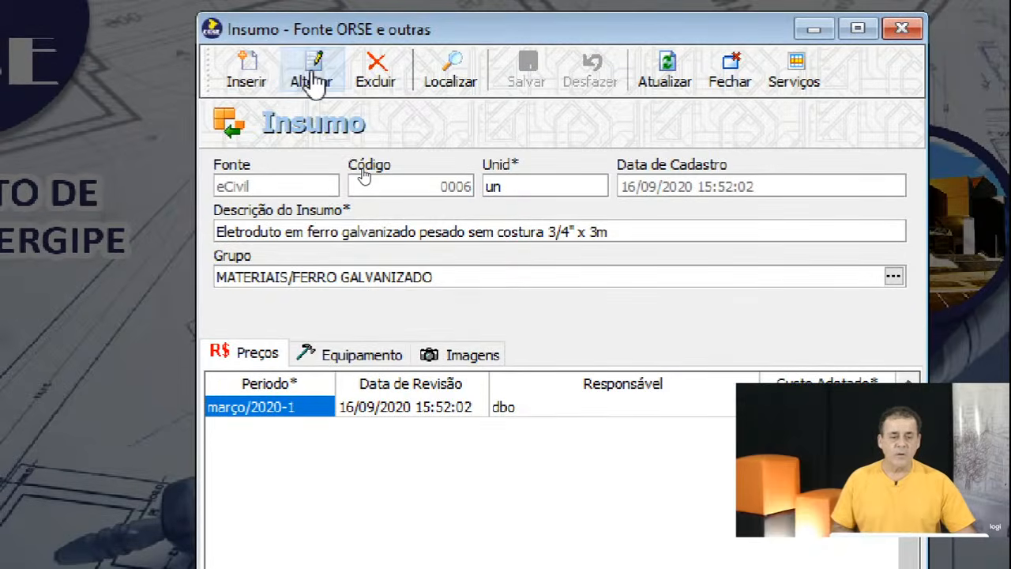
{"action": "left_click", "coordinate": [314, 48]}
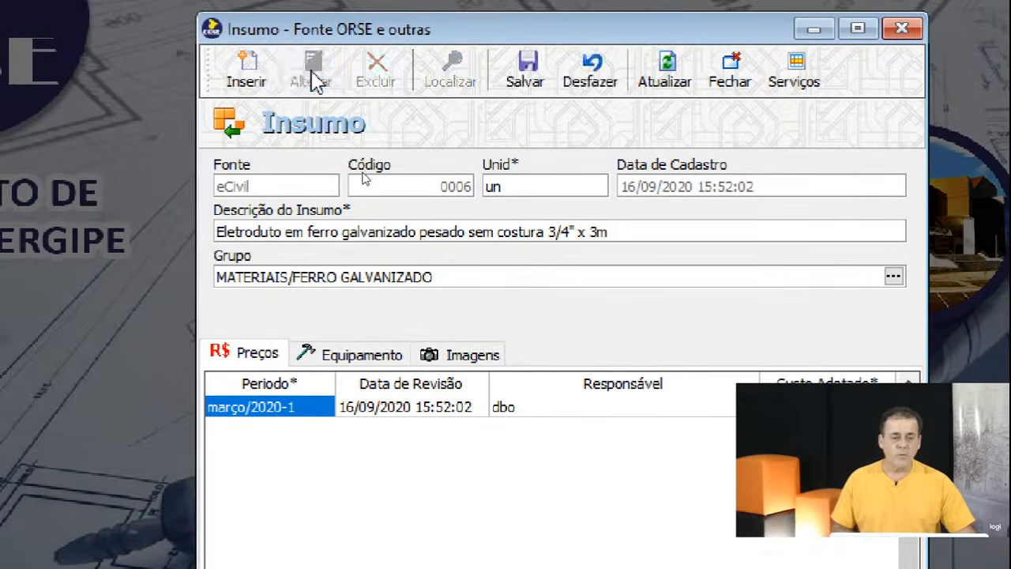
{"action": "left_click_drag", "start_coordinate": [608, 231], "coordinate": [403, 236]}
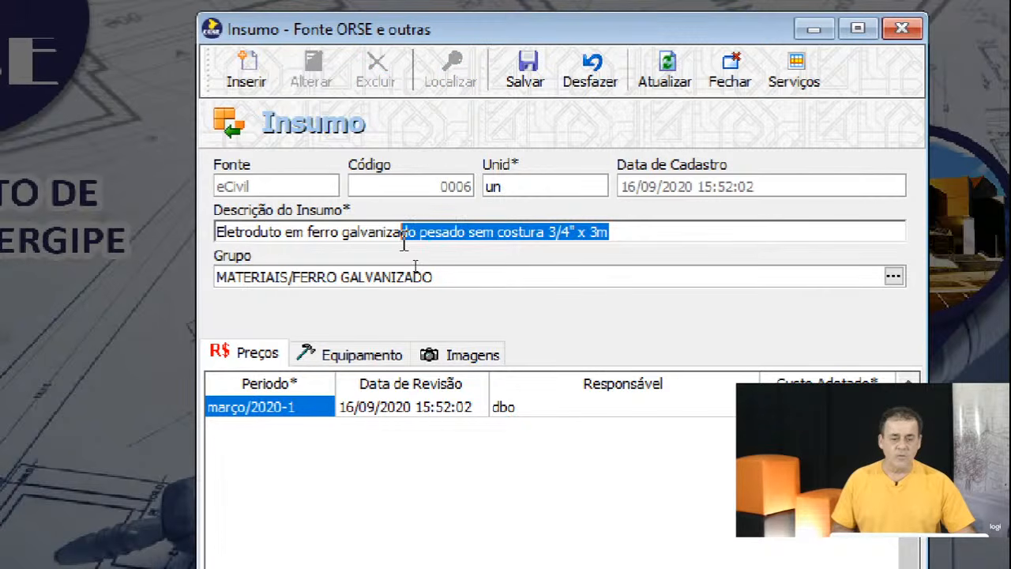
{"action": "left_click", "coordinate": [635, 362]}
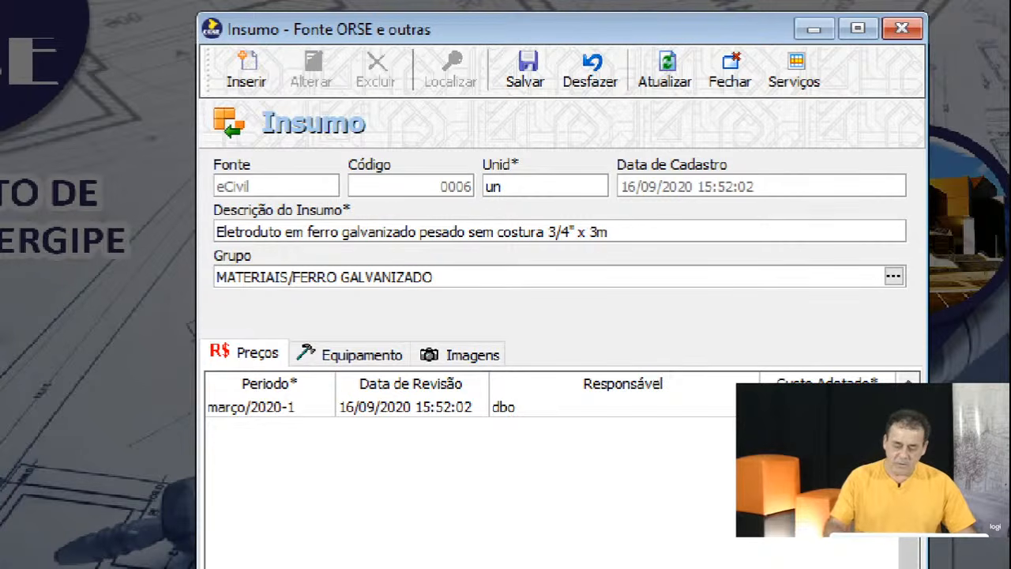
{"action": "key", "text": "Down"}
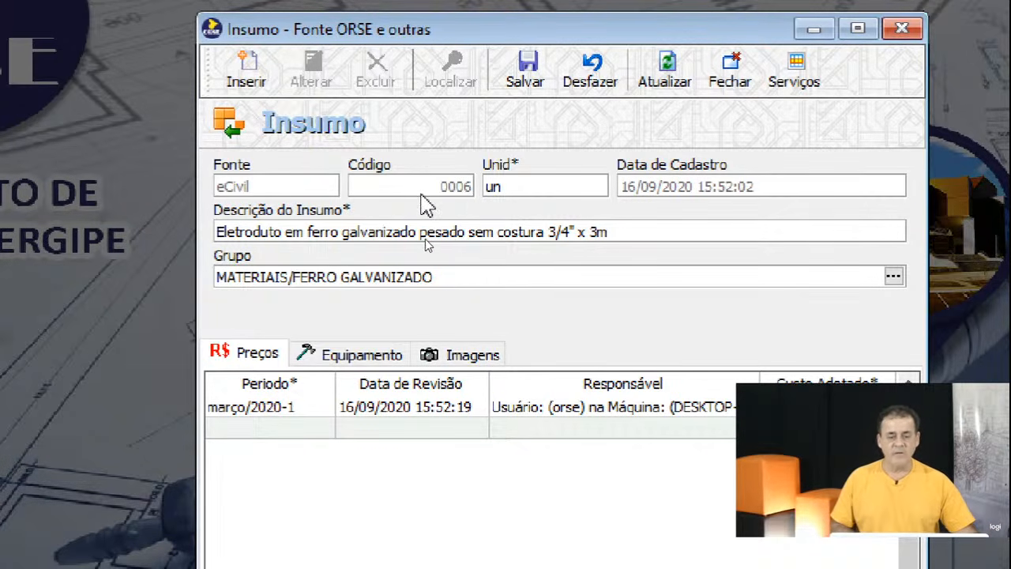
Save eCivil input 0006, then load ORSE insumo 3973, the 1" x 3m galvanized eletroduto.
{"action": "left_click", "coordinate": [545, 91]}
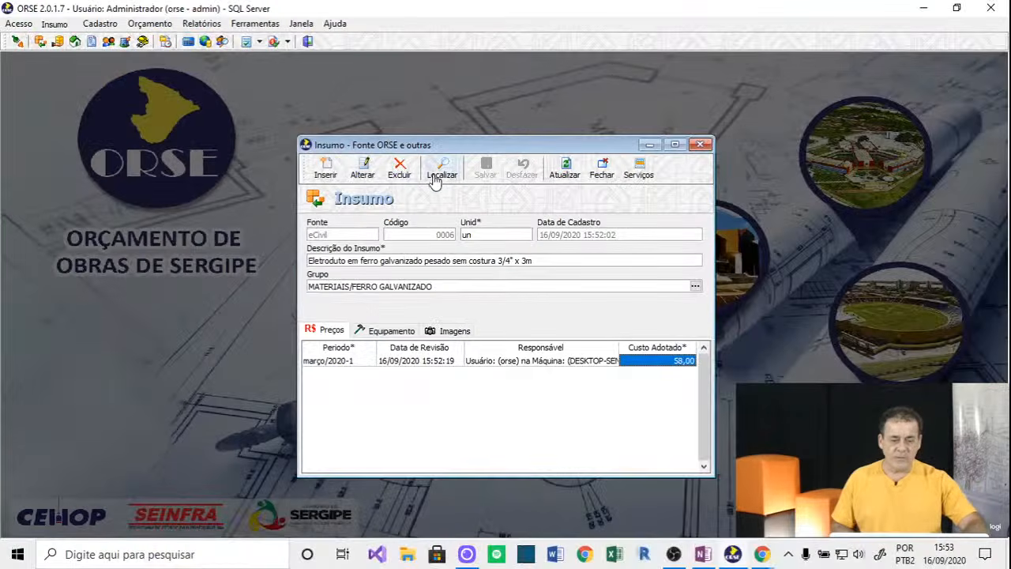
{"action": "left_click", "coordinate": [500, 158]}
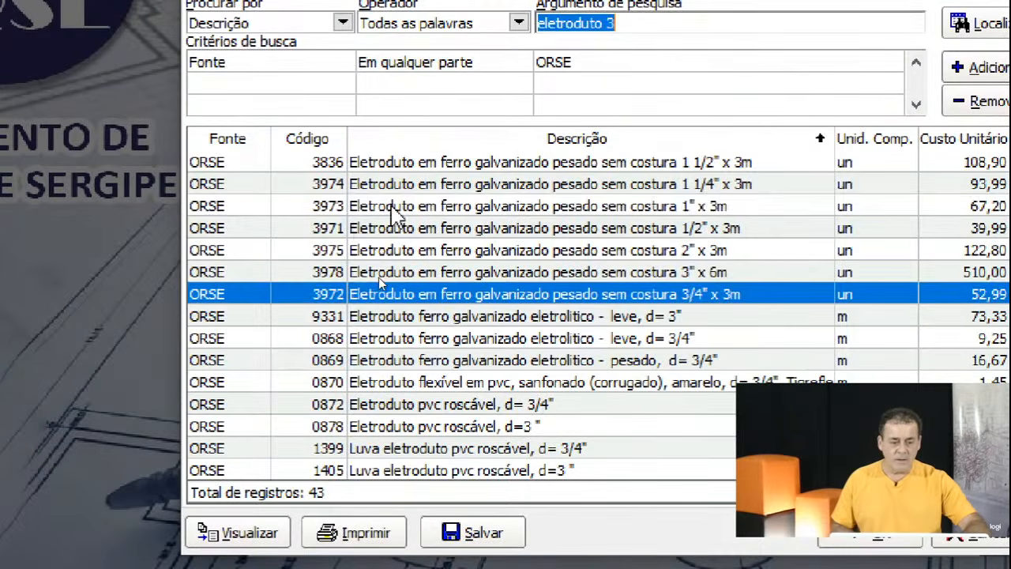
{"action": "double_click", "coordinate": [379, 284]}
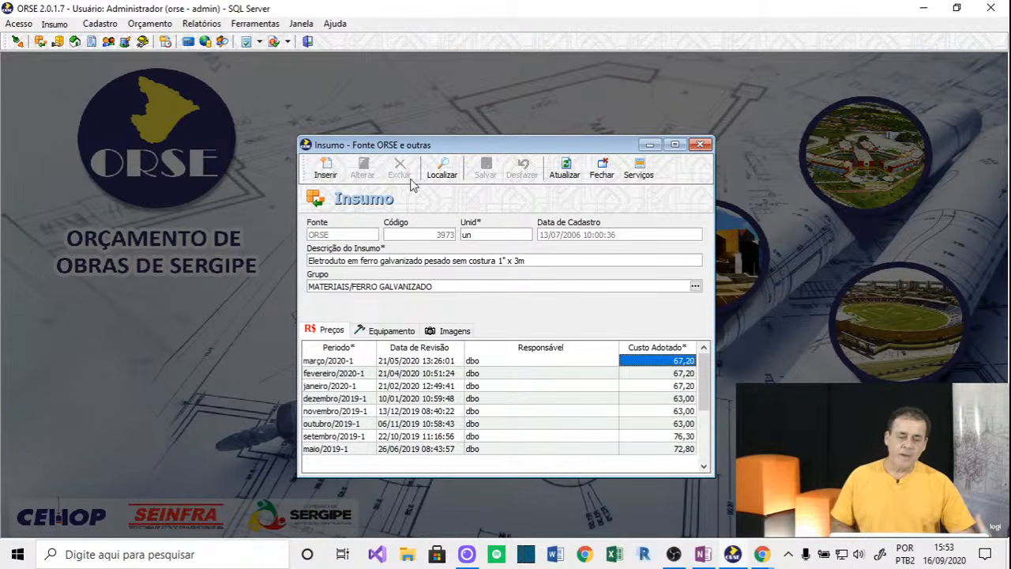
Close the Insumo record and open Cadastro > Serviços > Fonte ORSE e outras.
{"action": "left_click", "coordinate": [602, 170]}
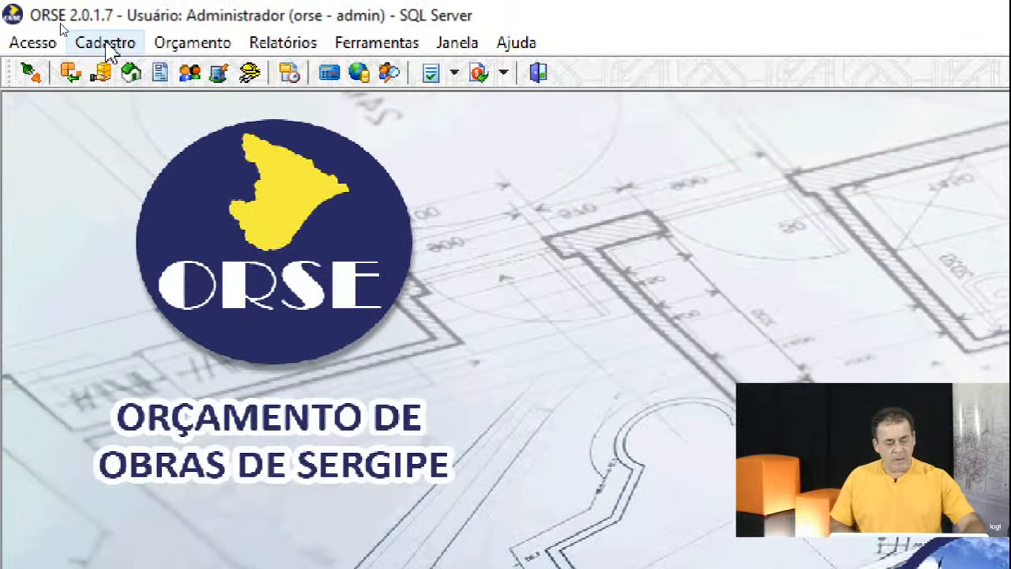
{"action": "left_click", "coordinate": [60, 25]}
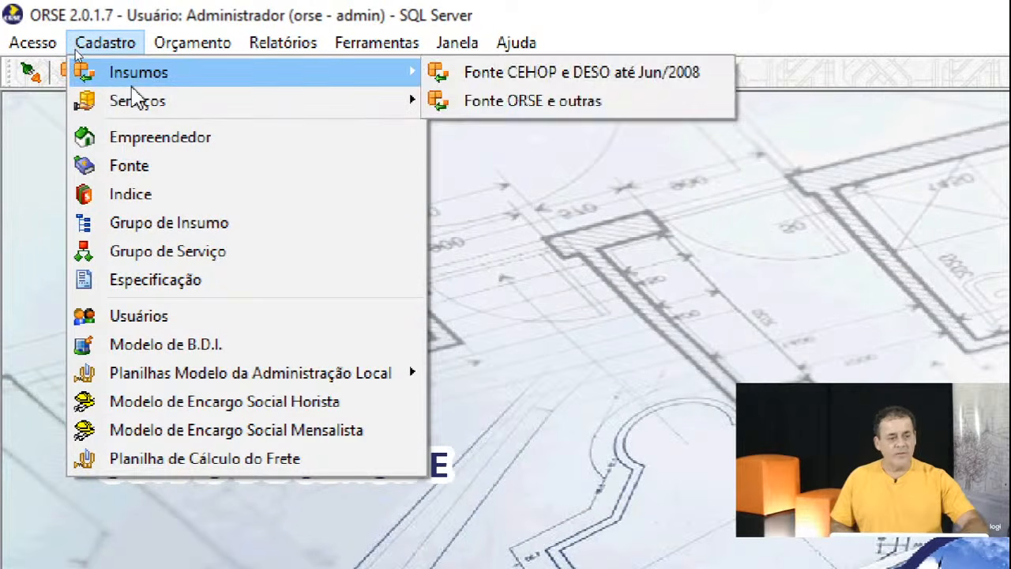
{"action": "mouse_move", "coordinate": [140, 108]}
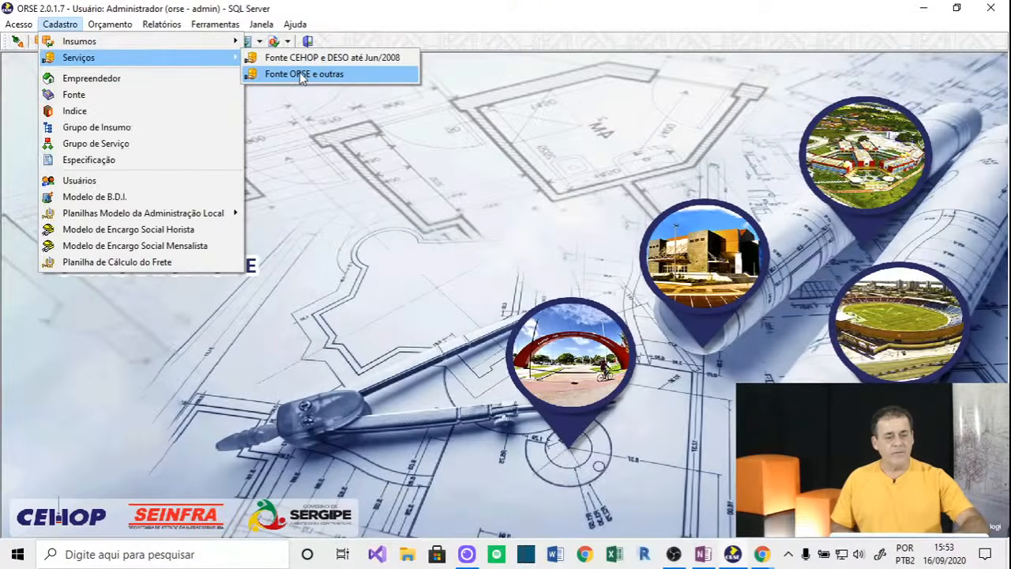
{"action": "left_click", "coordinate": [527, 131]}
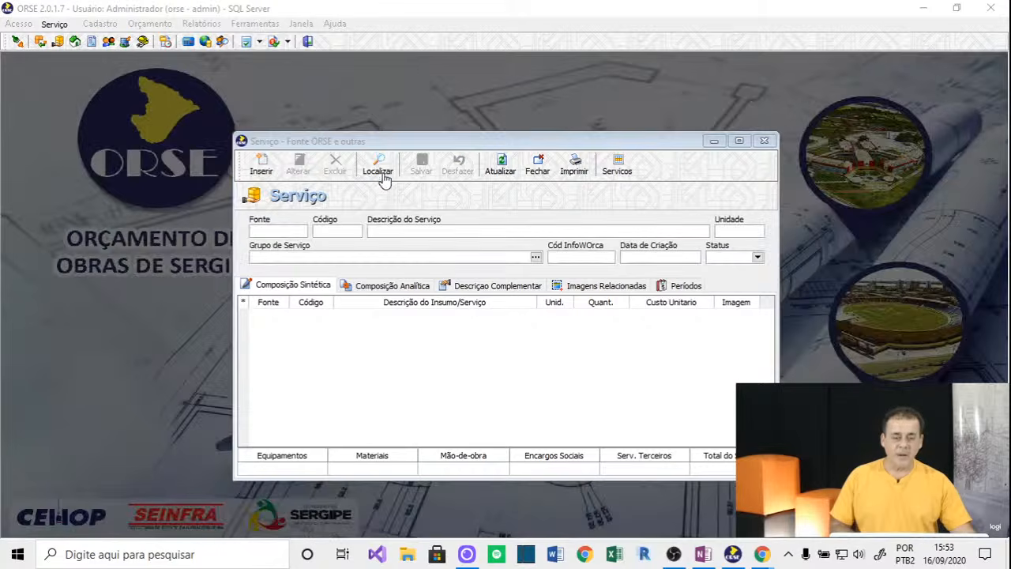
Search the service register for 'cha' to list chapisco services.
{"action": "left_click", "coordinate": [378, 166]}
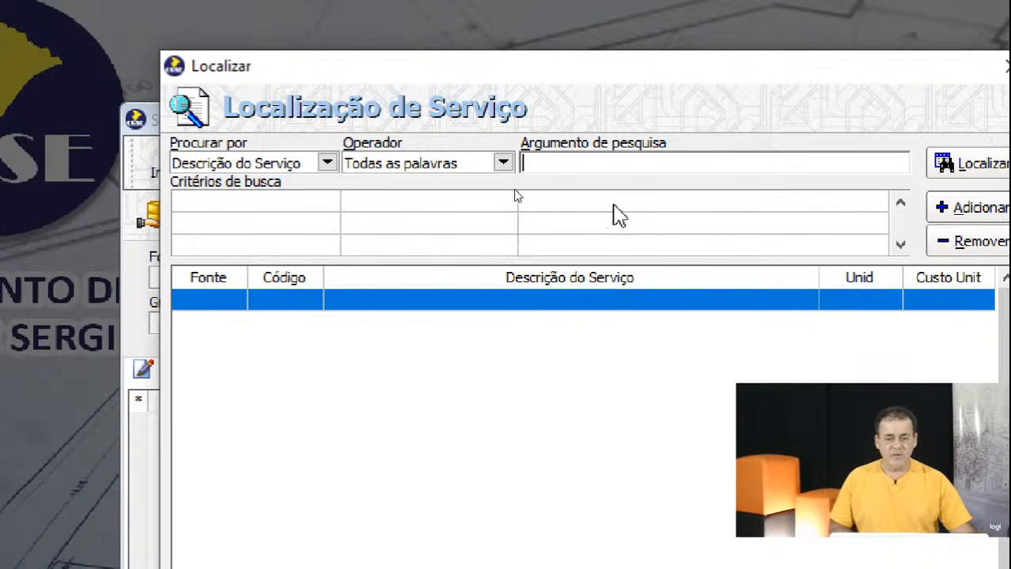
{"action": "type", "text": "chapisco"}
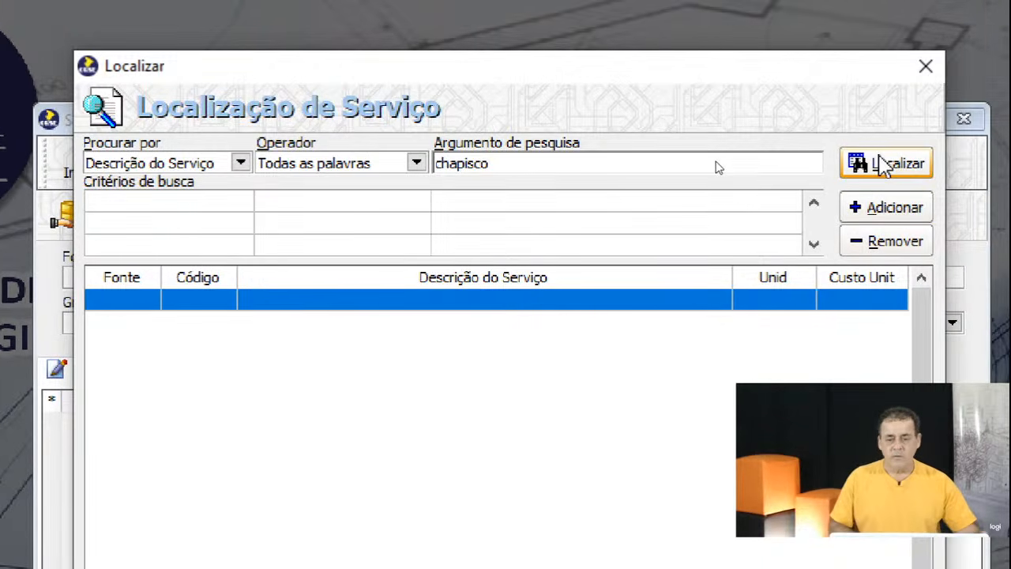
{"action": "left_click", "coordinate": [894, 163]}
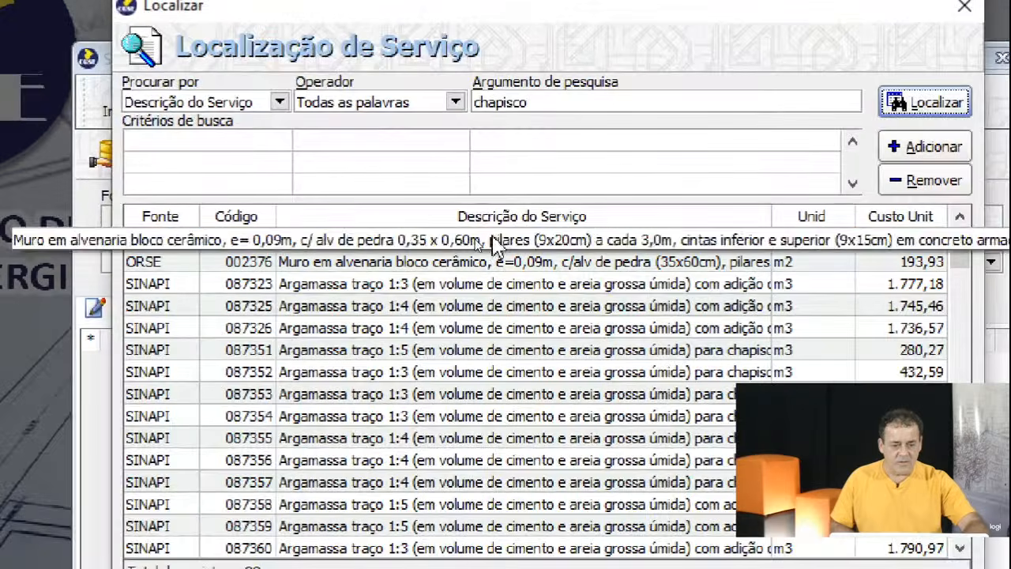
Sort the results by Descrição do Serviço and open SINAPI chapisco service 087902.
{"action": "left_click", "coordinate": [465, 244]}
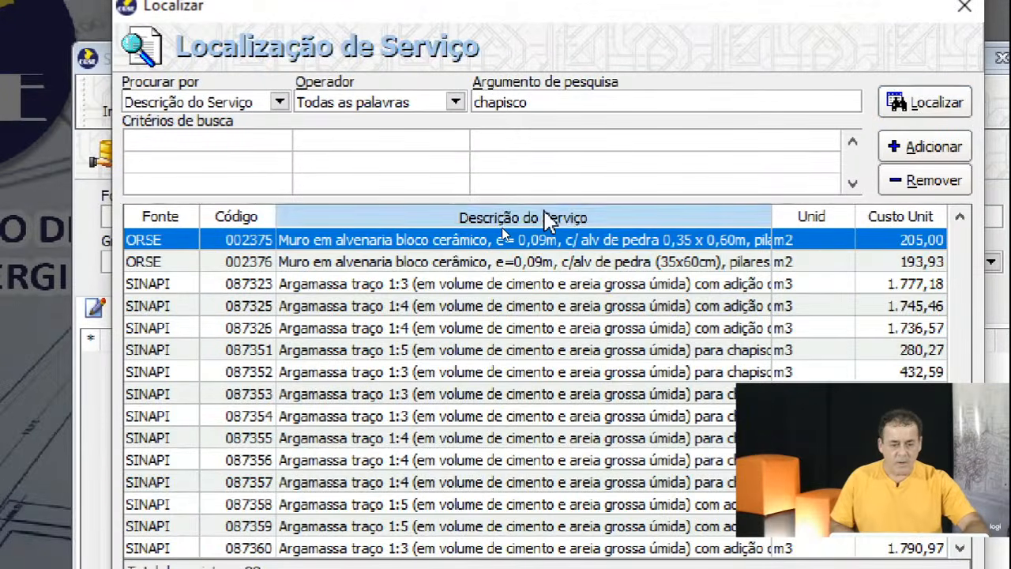
{"action": "left_click", "coordinate": [507, 232]}
{"action": "left_click", "coordinate": [497, 219]}
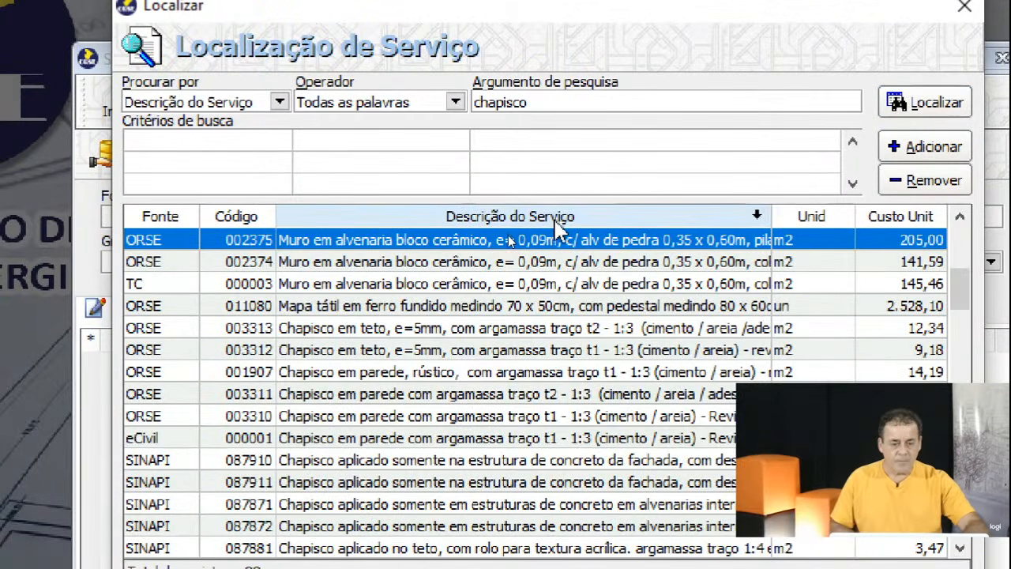
{"action": "scroll", "coordinate": [751, 353], "scroll_direction": "up", "scroll_amount": 2}
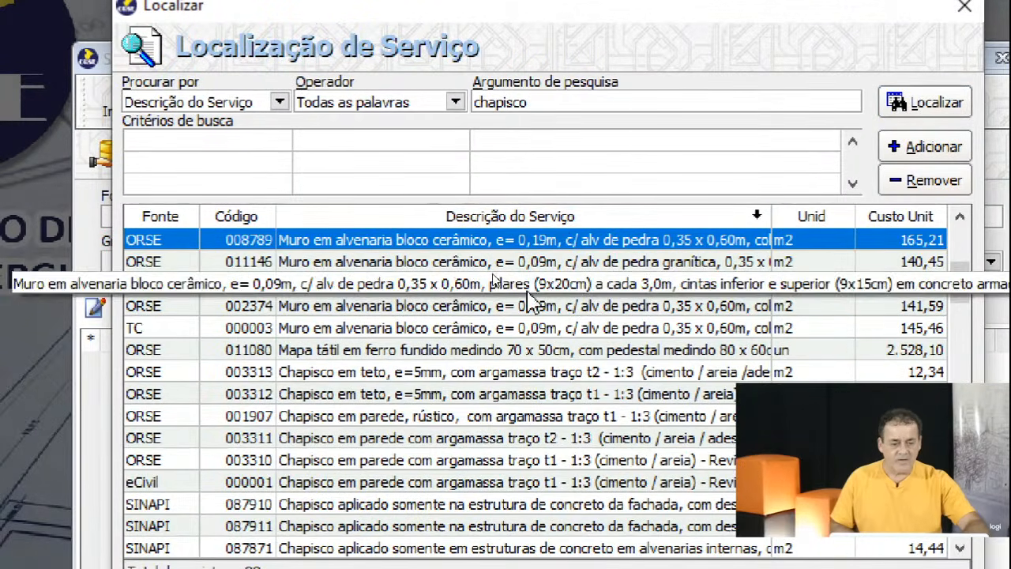
{"action": "left_click", "coordinate": [495, 212]}
{"action": "scroll", "coordinate": [518, 286], "scroll_direction": "up", "scroll_amount": 4}
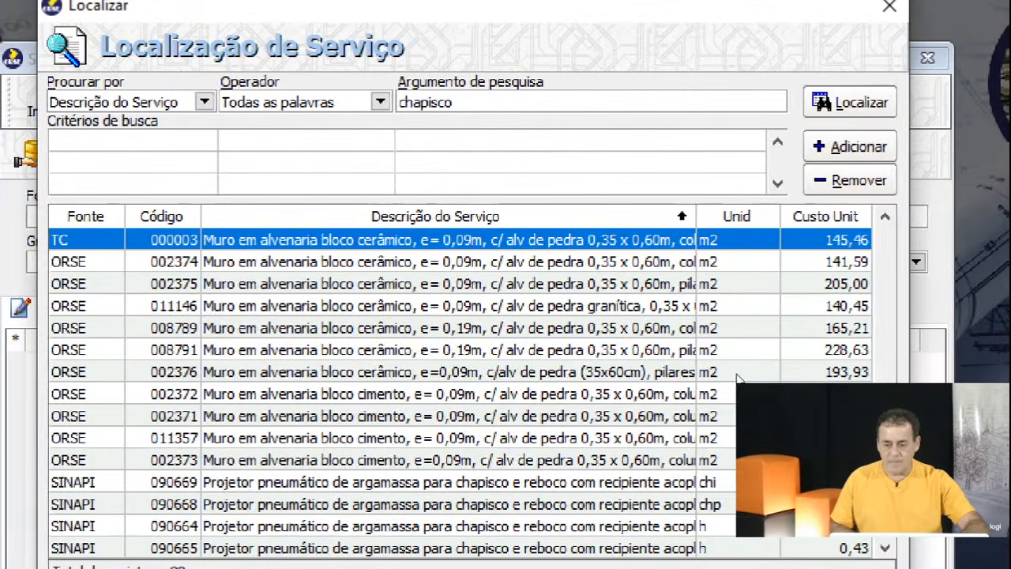
{"action": "left_click_drag", "start_coordinate": [877, 364], "coordinate": [859, 231]}
{"action": "scroll", "coordinate": [272, 491], "scroll_direction": "down", "scroll_amount": 10}
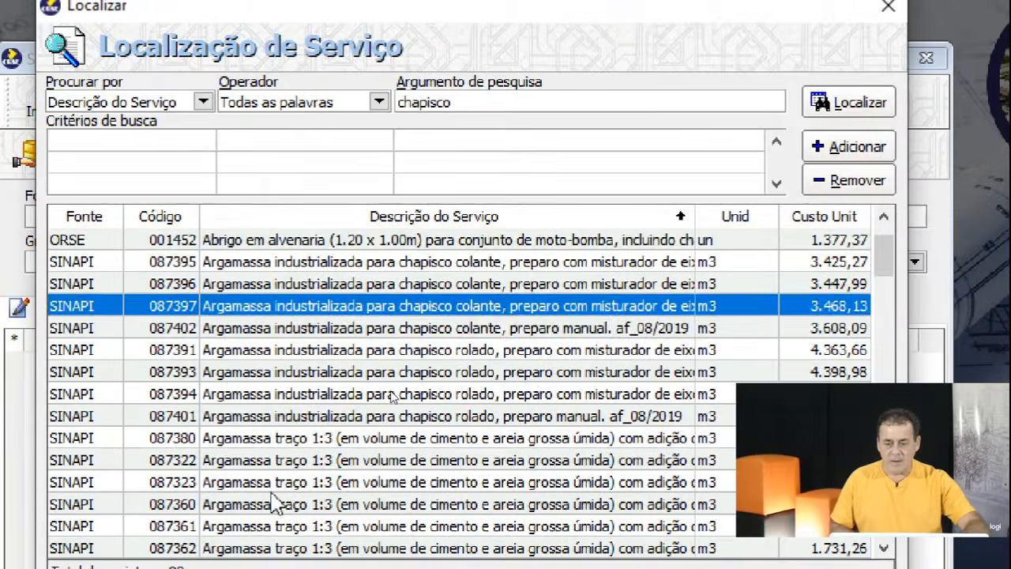
{"action": "scroll", "coordinate": [296, 501], "scroll_direction": "down", "scroll_amount": 20}
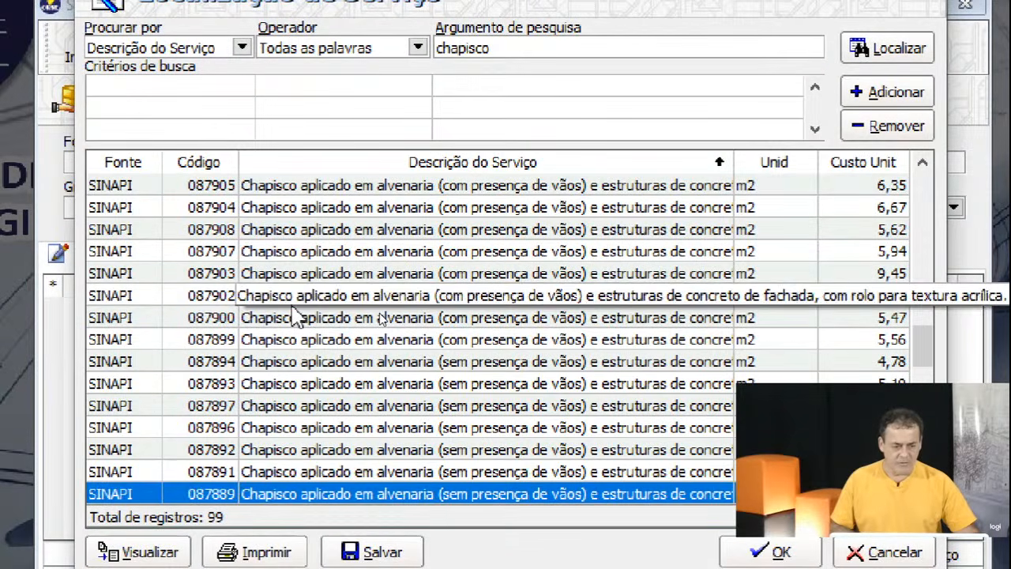
{"action": "left_click", "coordinate": [292, 304]}
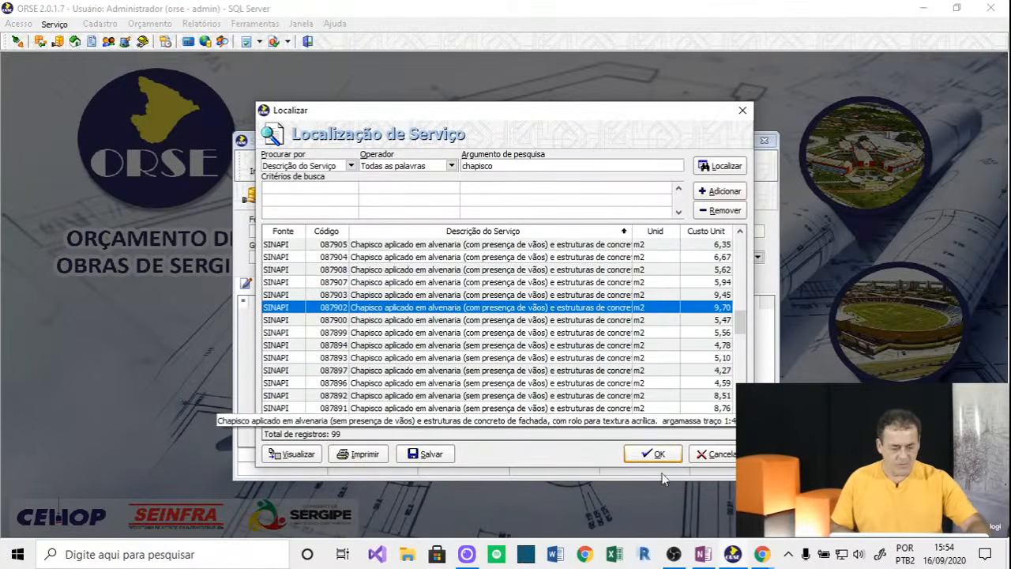
{"action": "left_click", "coordinate": [649, 453]}
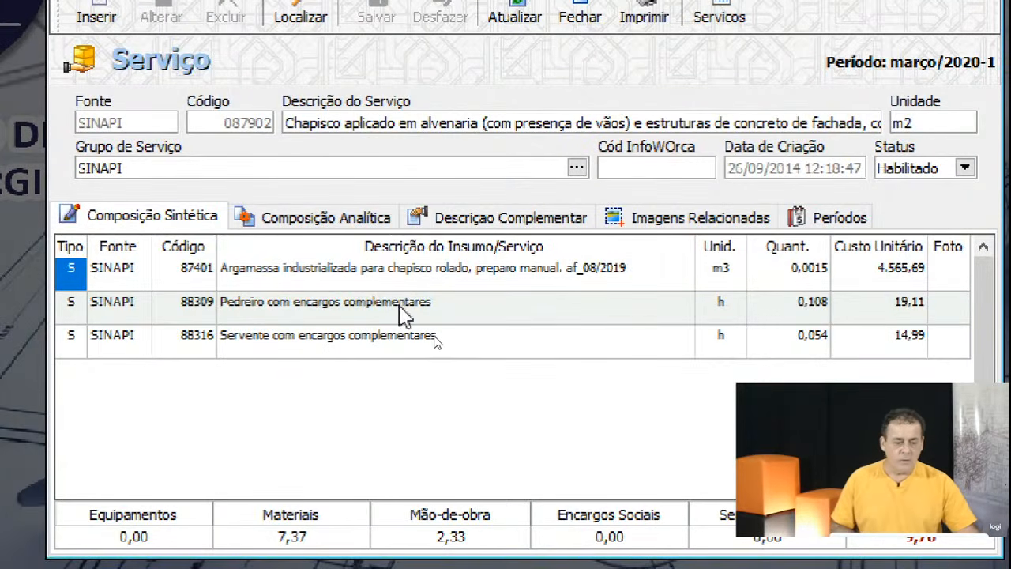
Inspect the argamassa, pedreiro and servente lines of 087902, then raise its window slightly.
{"action": "left_click", "coordinate": [388, 278]}
{"action": "left_click", "coordinate": [387, 304]}
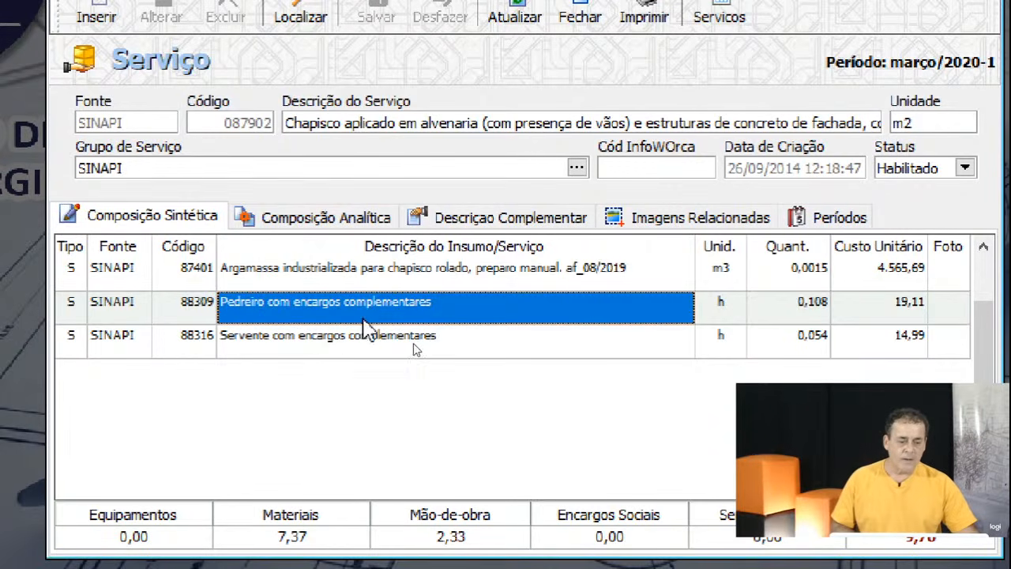
{"action": "left_click", "coordinate": [360, 340]}
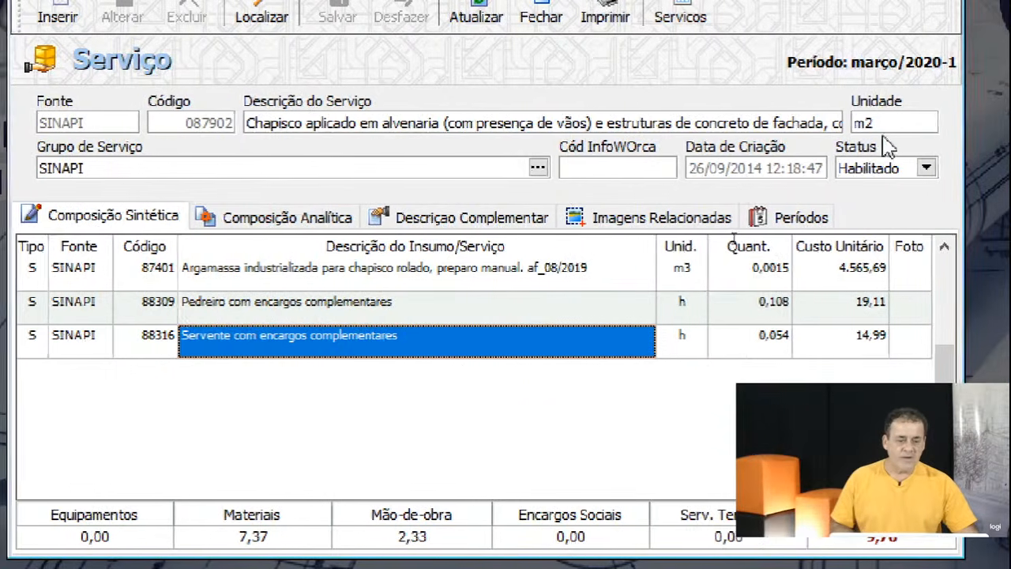
{"action": "double_click", "coordinate": [862, 123]}
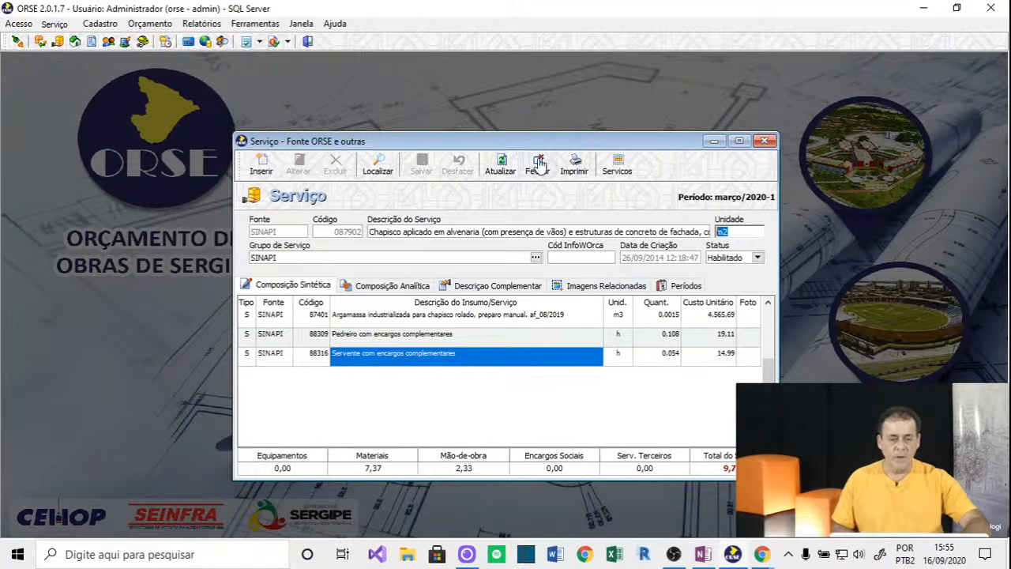
{"action": "left_click_drag", "start_coordinate": [534, 147], "coordinate": [540, 107]}
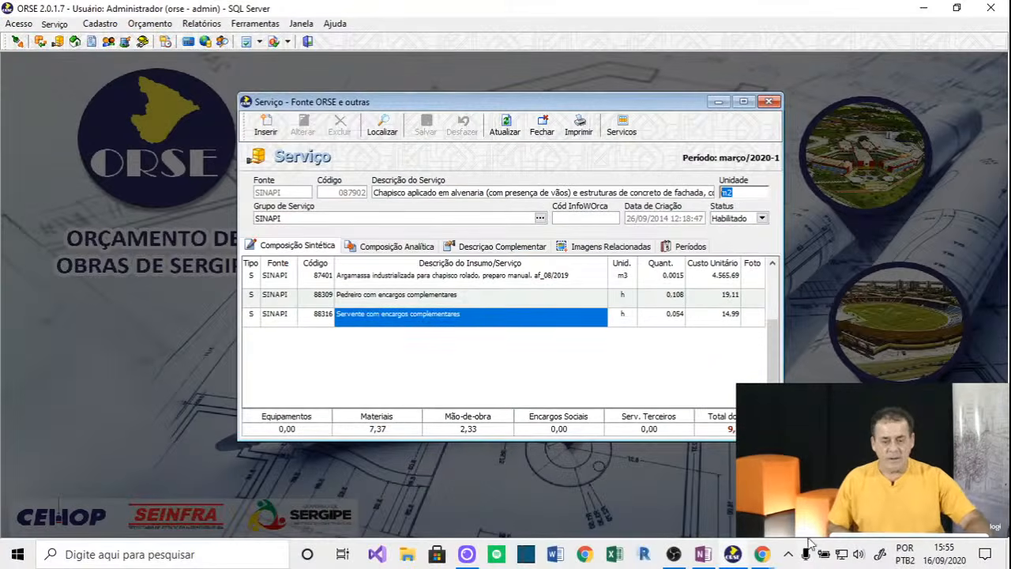
{"action": "left_click", "coordinate": [762, 553]}
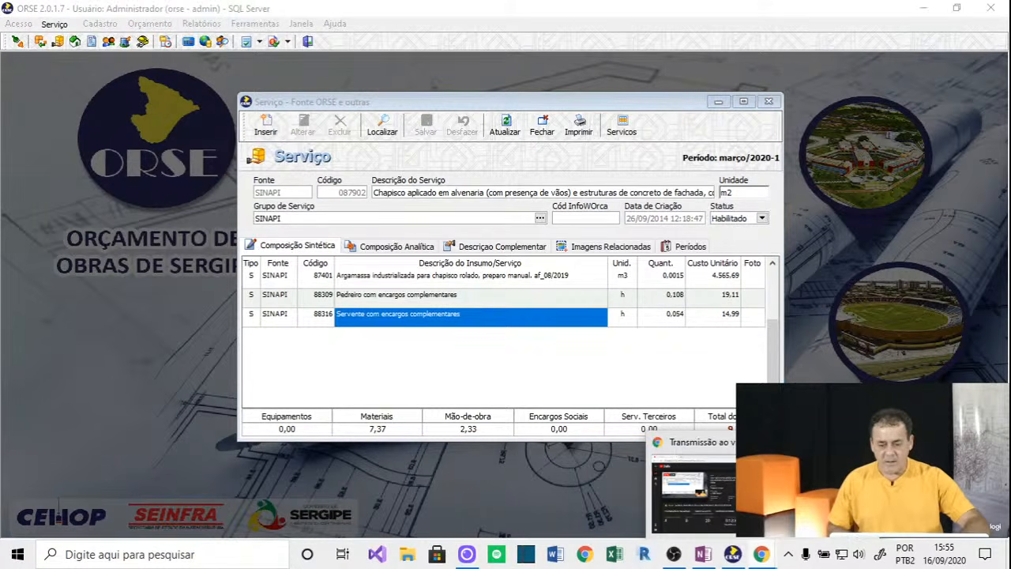
{"action": "left_click", "coordinate": [693, 483]}
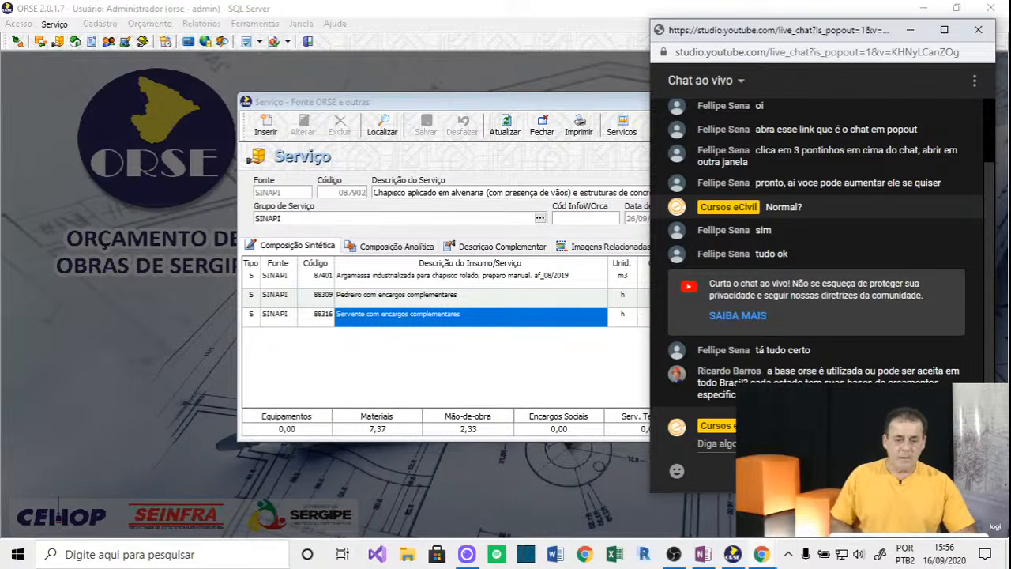
{"action": "left_click", "coordinate": [557, 107]}
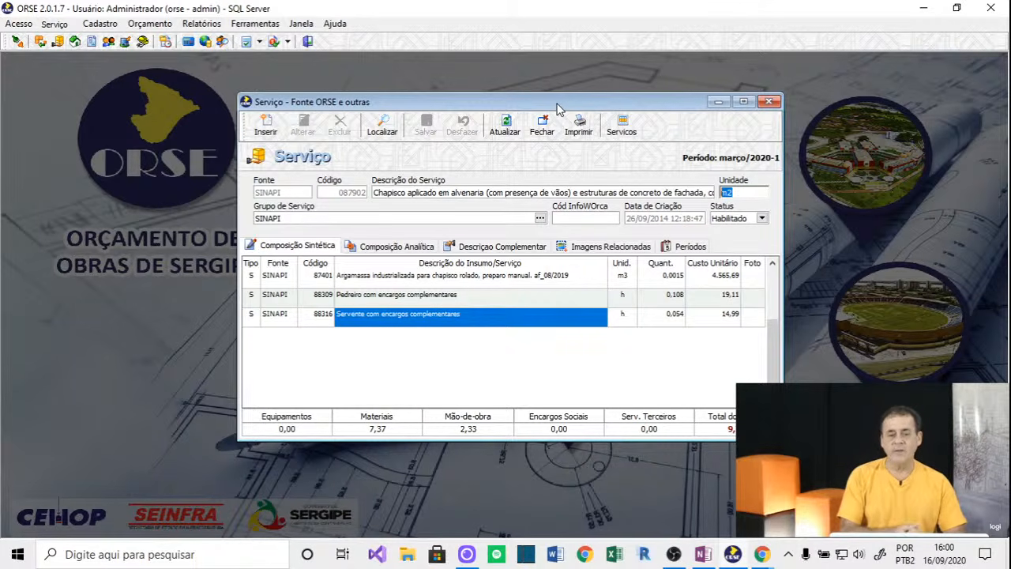
Check the argamassa, pedreiro and servente rows, then show the Composição Analítica of 087902.
{"action": "left_click", "coordinate": [496, 279]}
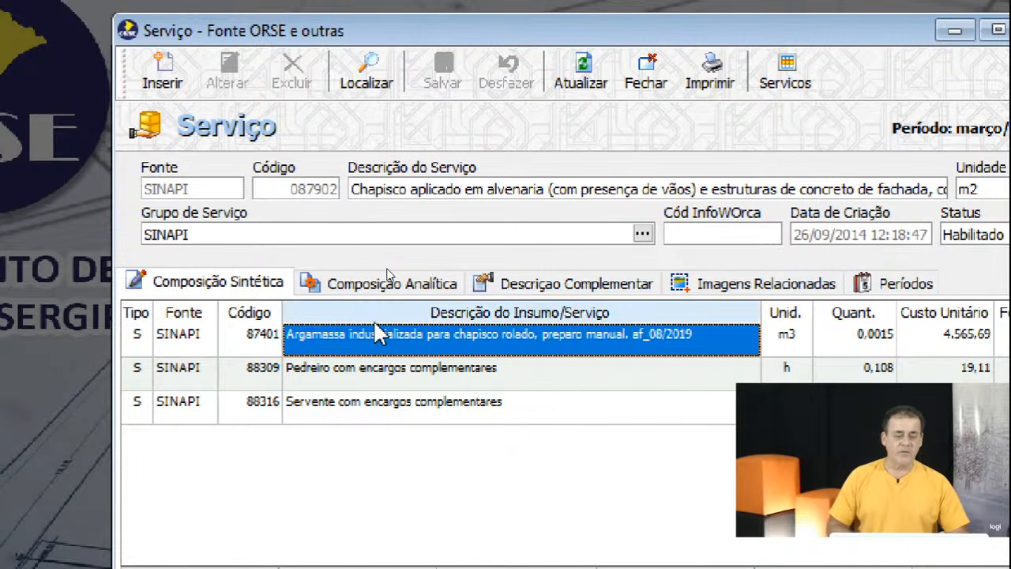
{"action": "left_click", "coordinate": [387, 373]}
{"action": "left_click", "coordinate": [388, 401]}
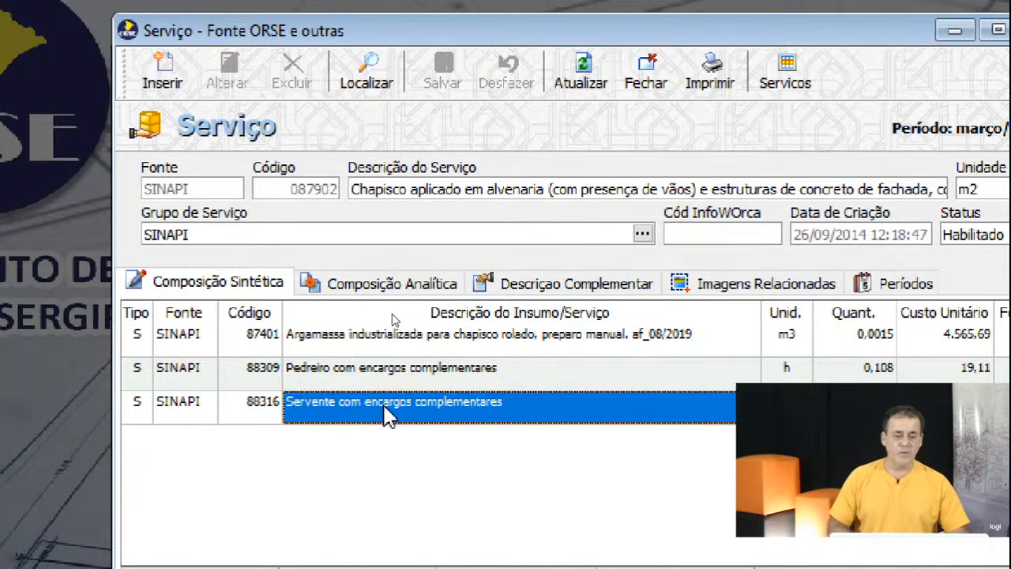
{"action": "left_click", "coordinate": [391, 286]}
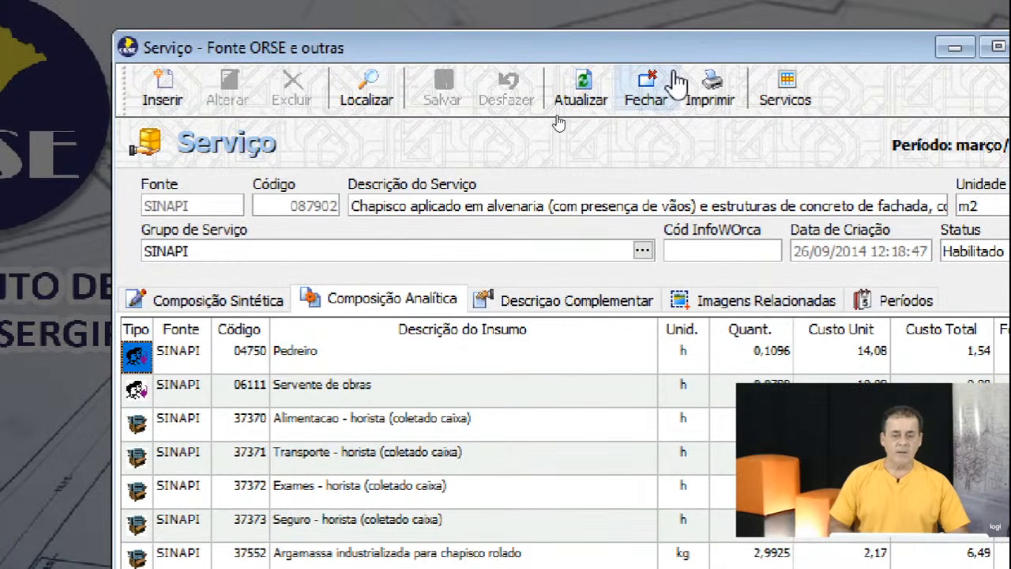
View the description and images, then step through the price periods from maio/2019 to março/2020.
{"action": "left_click", "coordinate": [572, 278]}
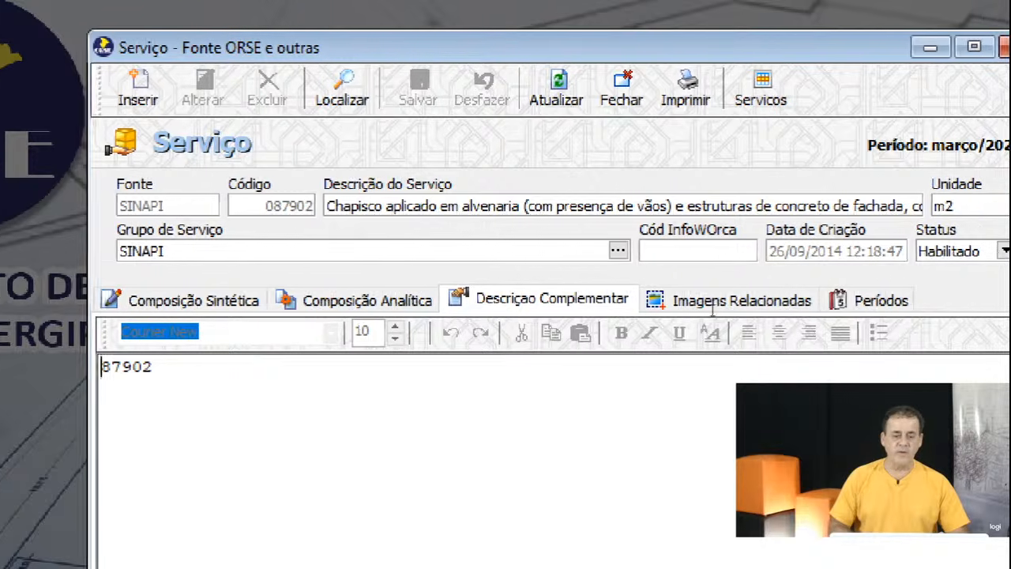
{"action": "left_click", "coordinate": [598, 308]}
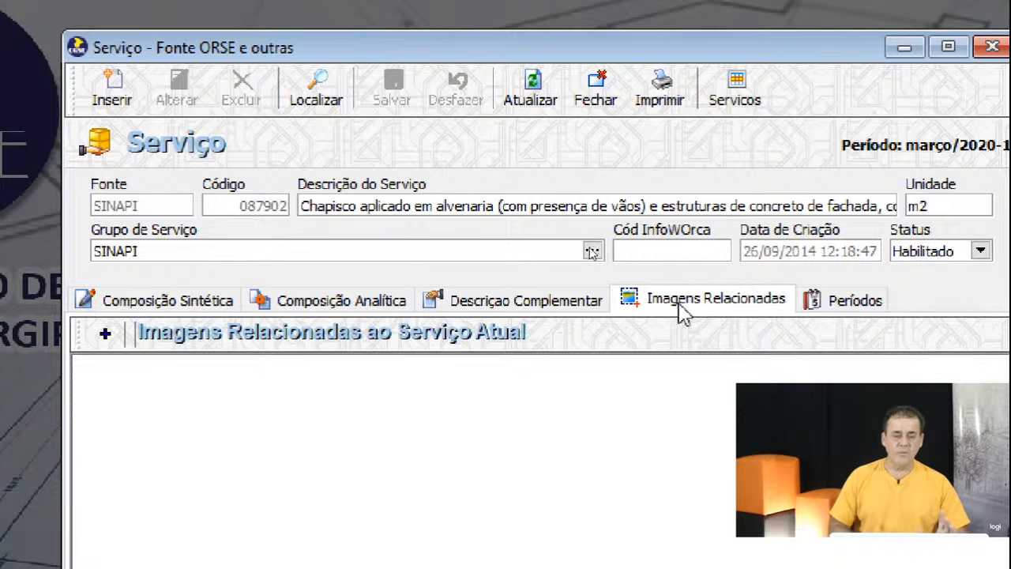
{"action": "left_click", "coordinate": [840, 308]}
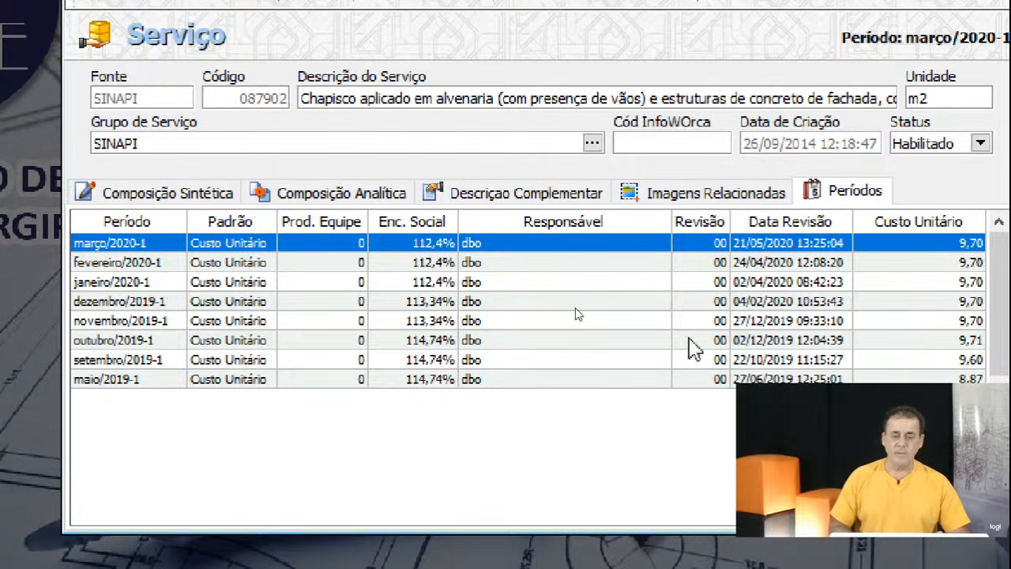
{"action": "left_click", "coordinate": [142, 382]}
{"action": "left_click", "coordinate": [142, 363]}
{"action": "left_click", "coordinate": [141, 322]}
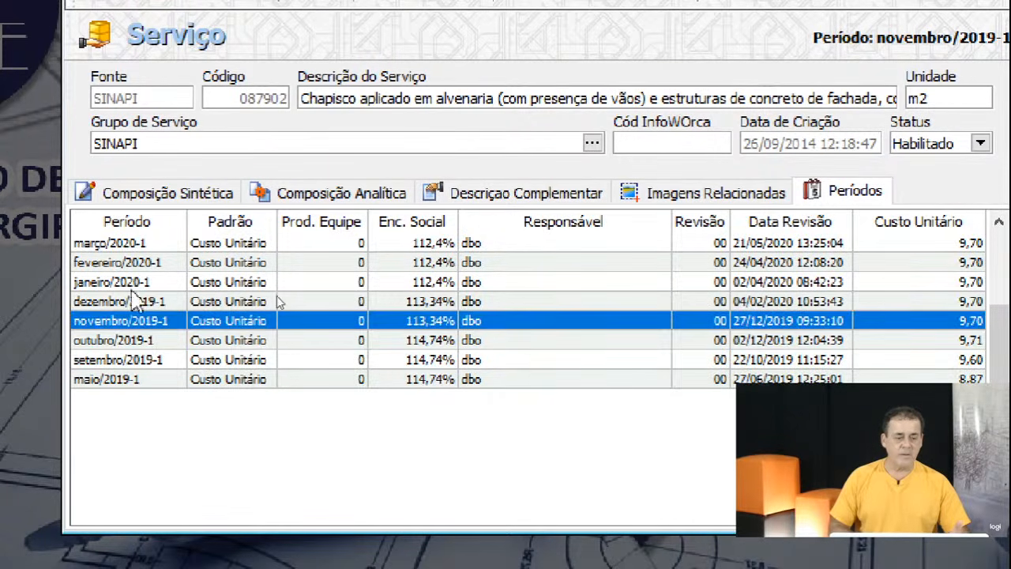
{"action": "left_click", "coordinate": [135, 244]}
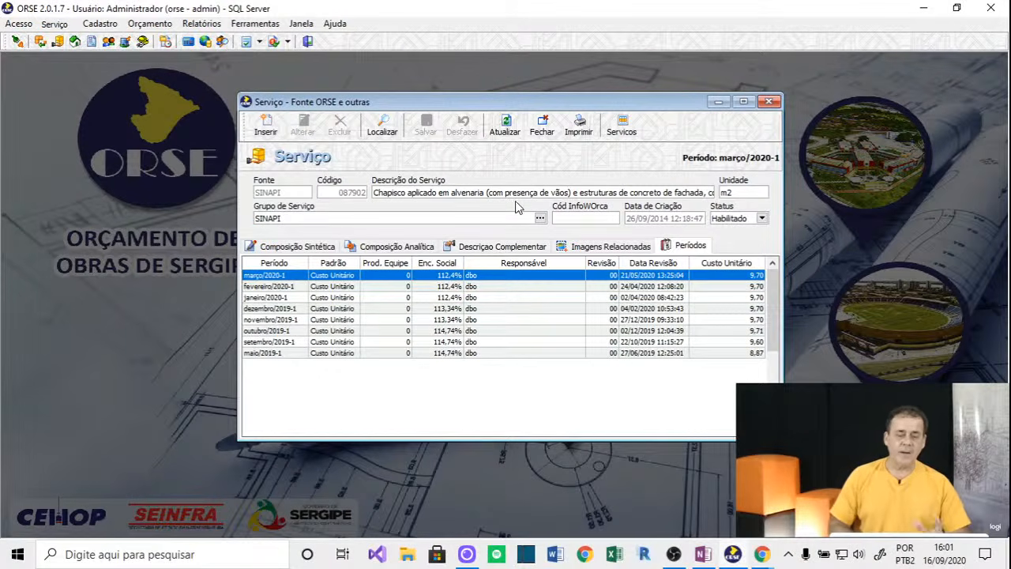
Close service 087902 and open the Orçamento > Empreendimento form.
{"action": "left_click", "coordinate": [542, 131]}
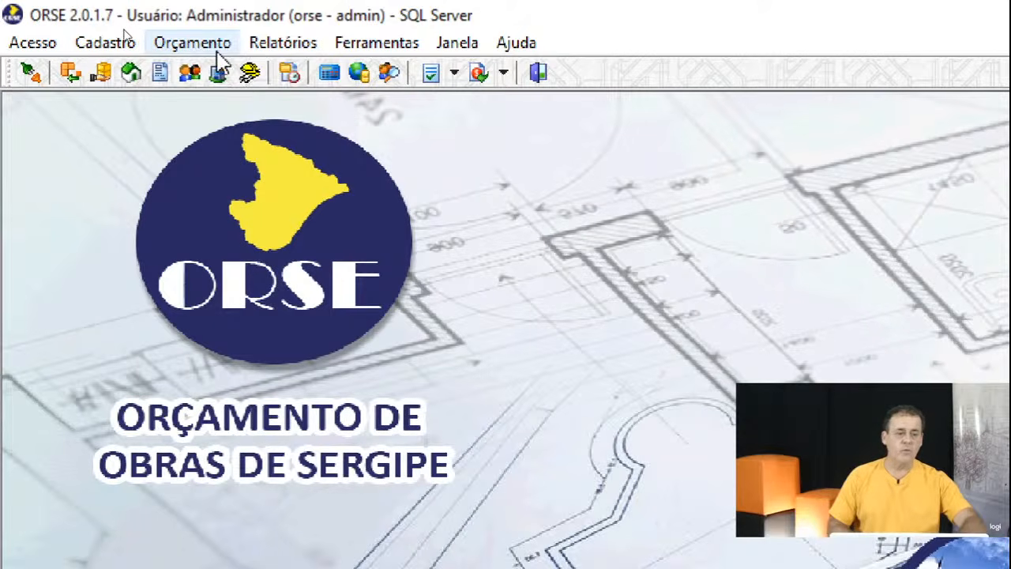
{"action": "left_click", "coordinate": [194, 43]}
{"action": "left_click", "coordinate": [219, 79]}
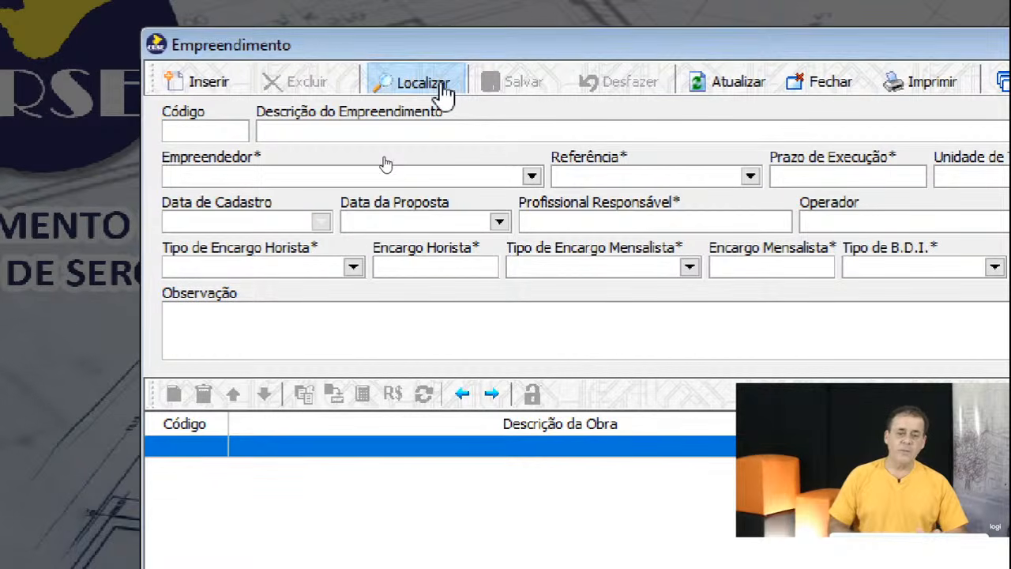
List all projects and load 000009 Construção de Centro Comercial / 32 salas.
{"action": "left_click", "coordinate": [444, 91]}
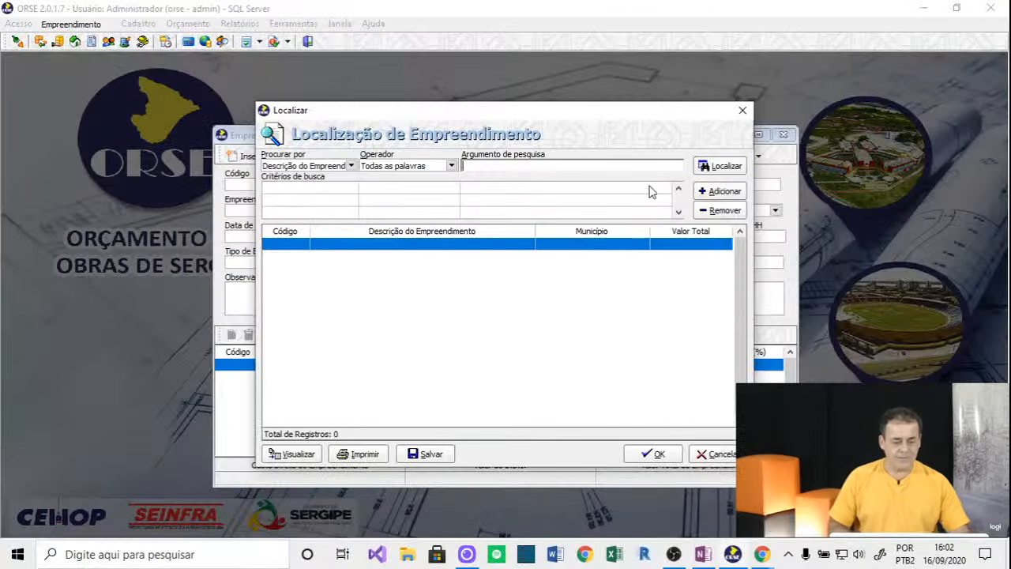
{"action": "left_click", "coordinate": [718, 166]}
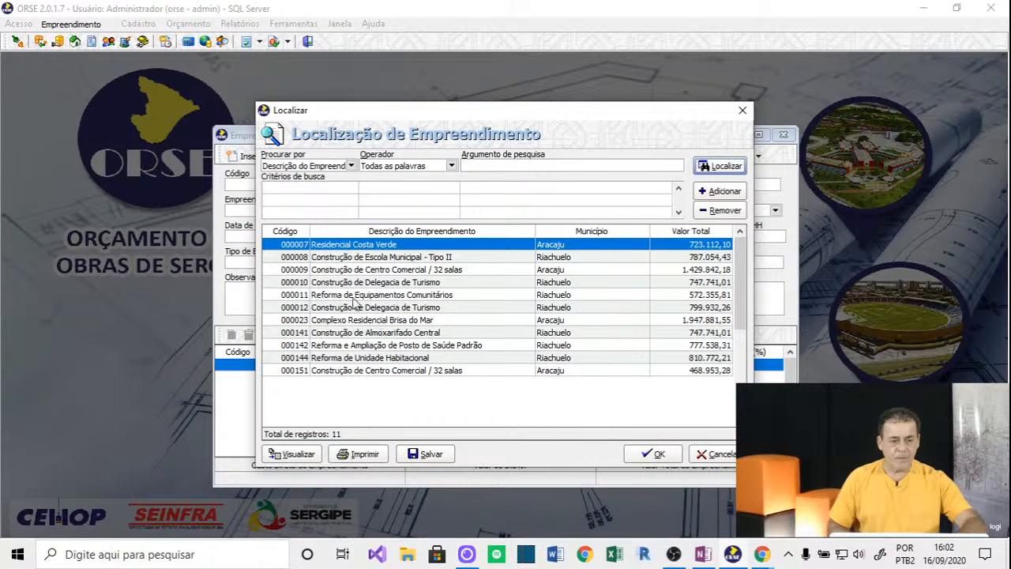
{"action": "double_click", "coordinate": [349, 269]}
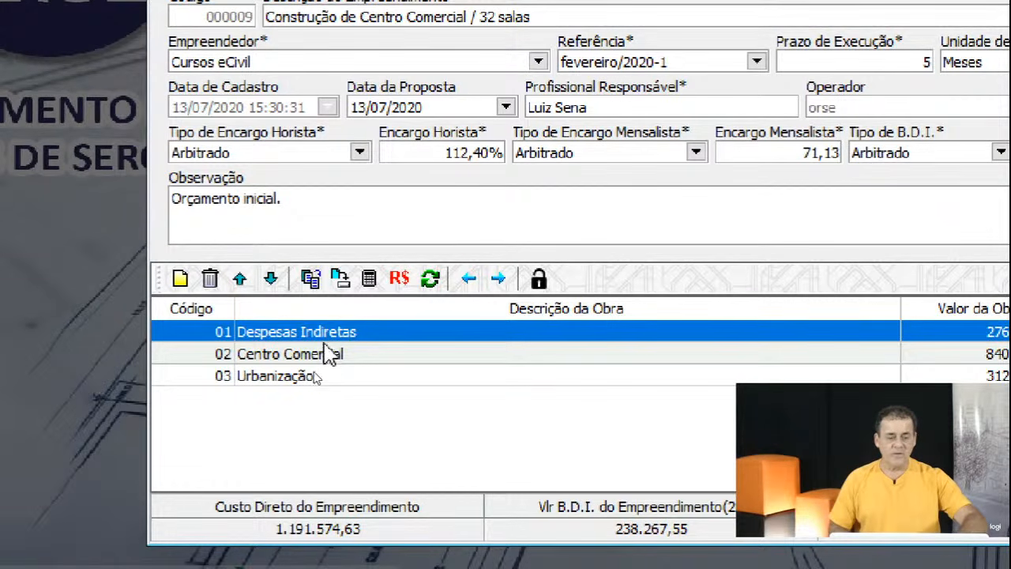
Open the item cost sheet of obra 02 Centro Comercial and select item 01.005 Tapume em tábuas de pinho.
{"action": "left_click", "coordinate": [307, 361]}
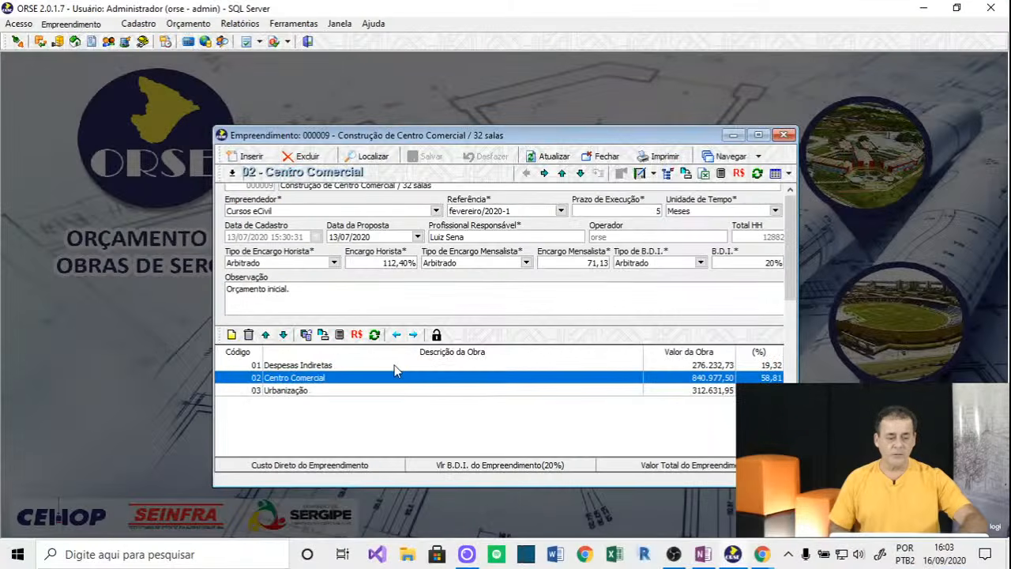
{"action": "double_click", "coordinate": [395, 373]}
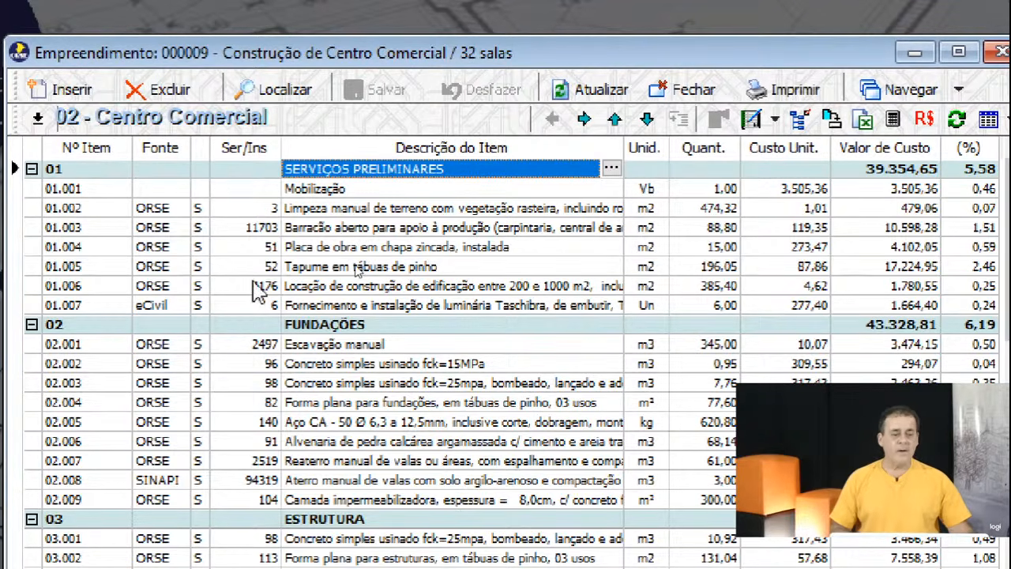
{"action": "left_click", "coordinate": [303, 269]}
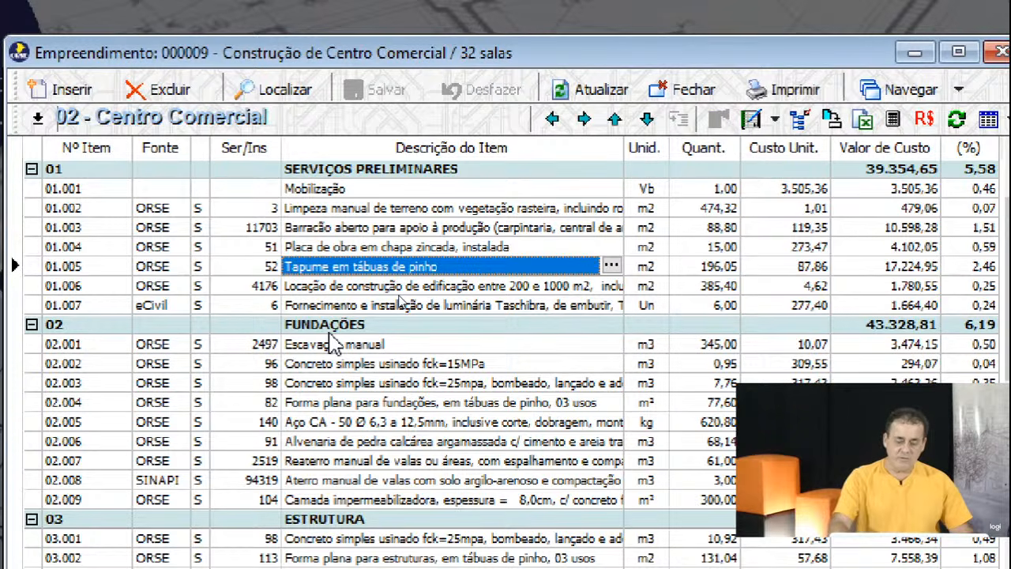
Insert a blank item 01.005 above Tapume and bring up the Localização de Serviço search for it.
{"action": "key", "text": "Insert"}
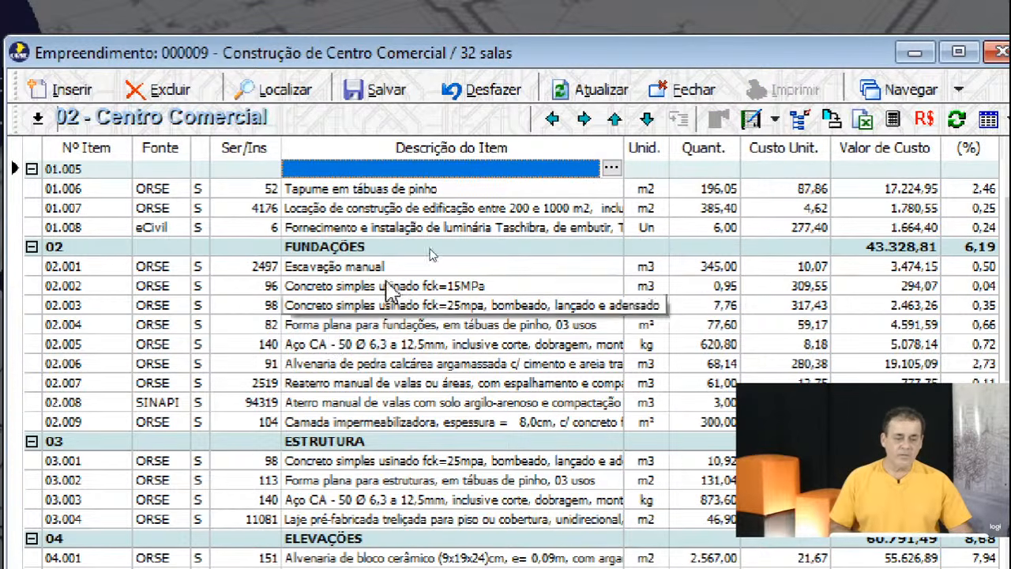
{"action": "left_click", "coordinate": [255, 169]}
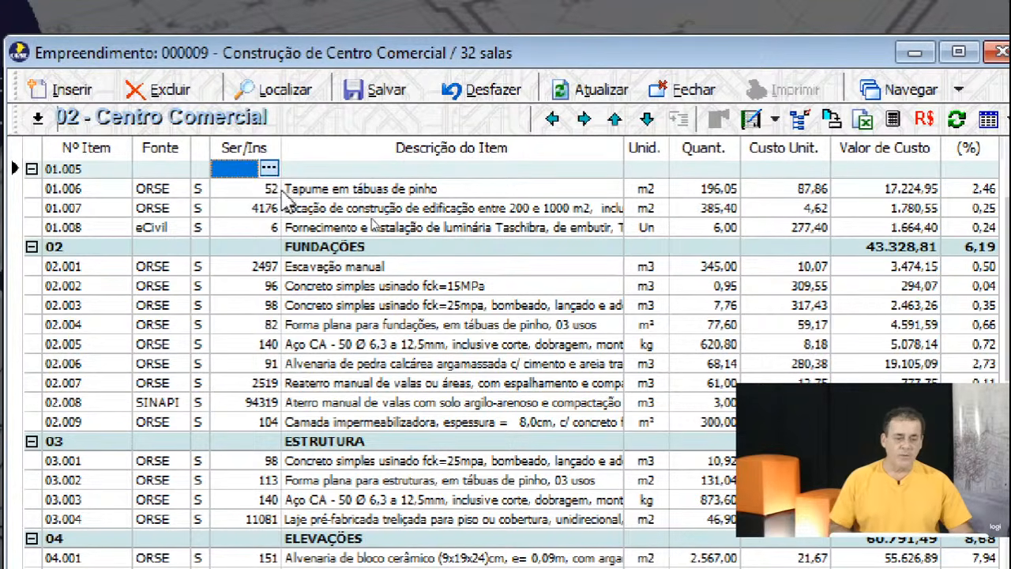
{"action": "left_click", "coordinate": [269, 168]}
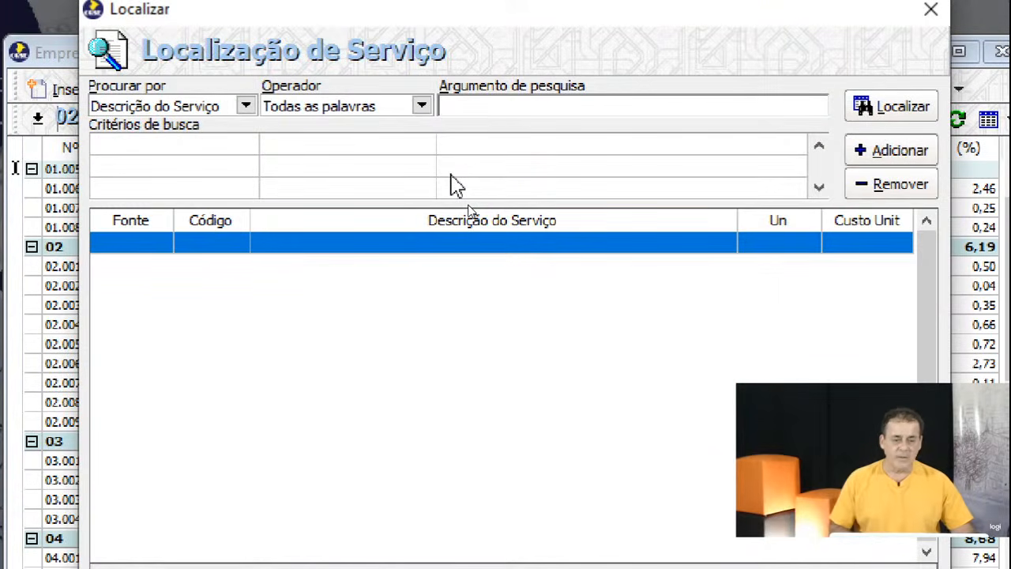
Search 'chapisco' and assign service 03312 Chapisco em teto to item 01.005.
{"action": "type", "text": "chapisco"}
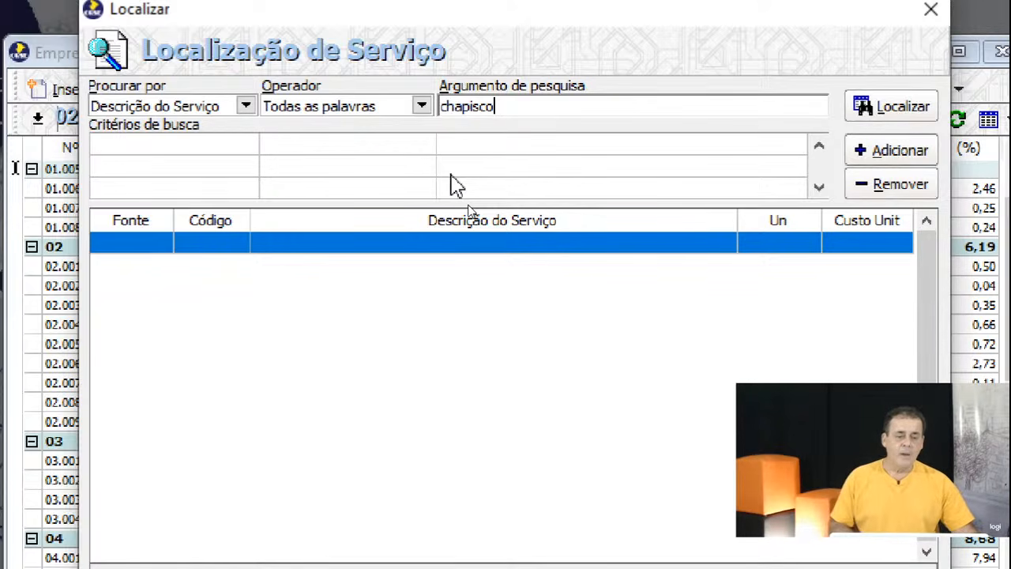
{"action": "key", "text": "Return"}
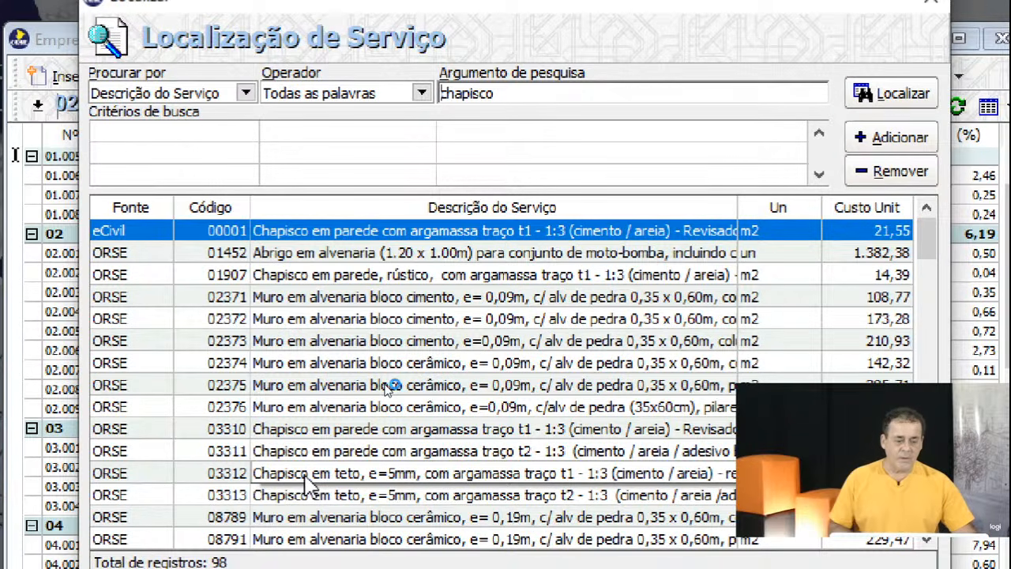
{"action": "double_click", "coordinate": [307, 473]}
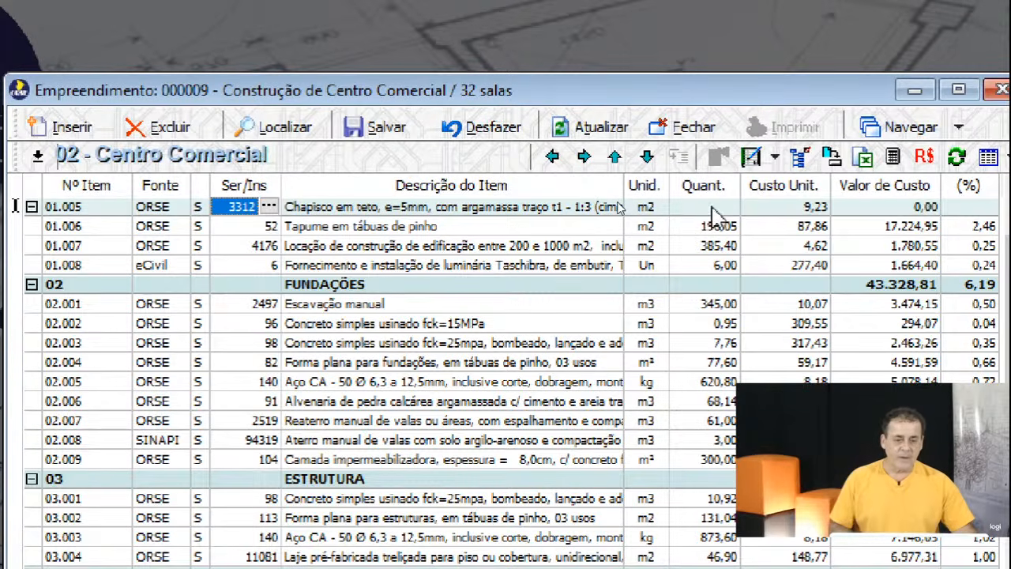
Set the chapisco item's quantity to 100,00 m2 and commit its 9,23 unit cost.
{"action": "left_click", "coordinate": [711, 196]}
{"action": "type", "text": "10"}
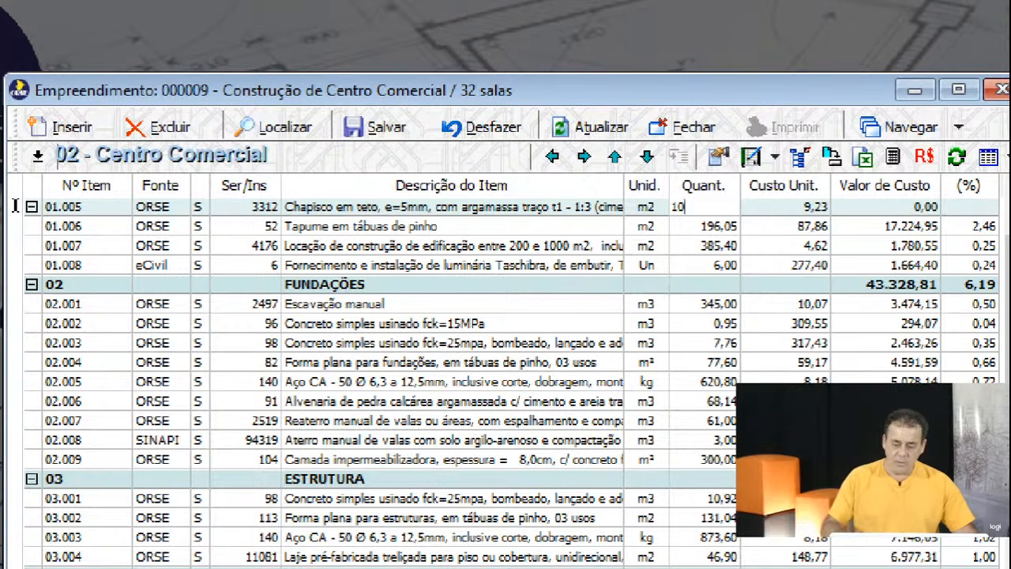
{"action": "type", "text": "0,00"}
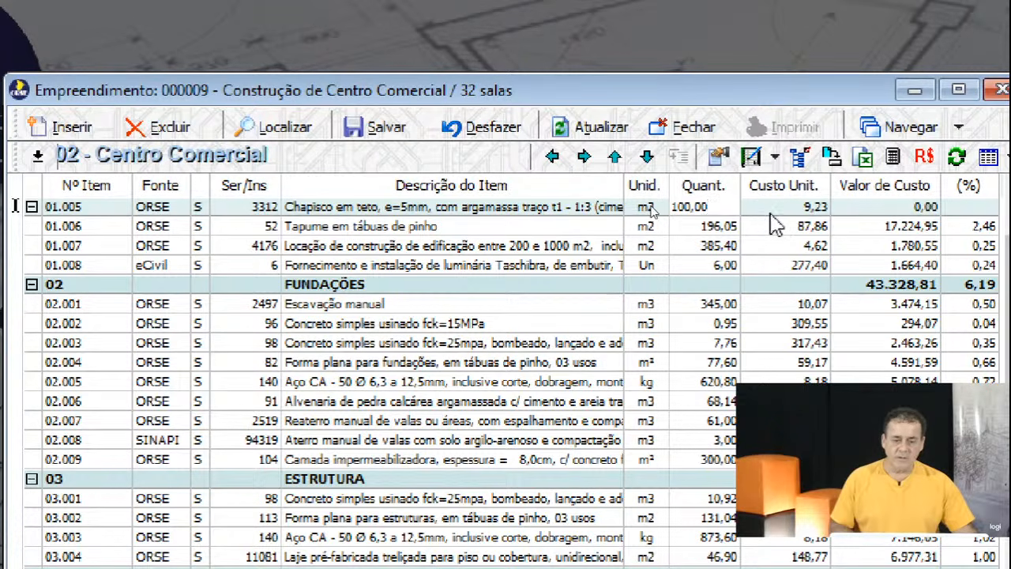
{"action": "key", "text": "Tab"}
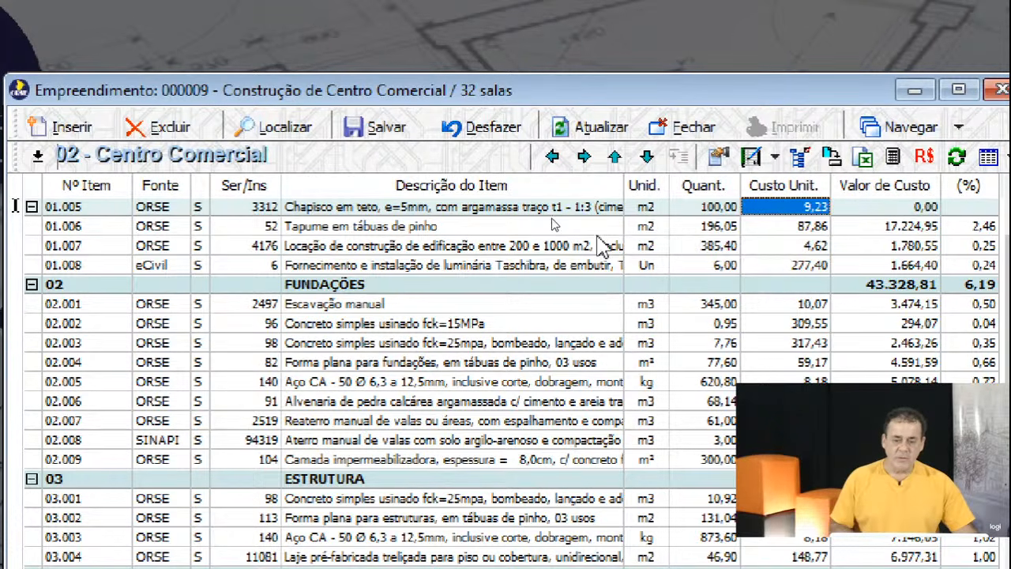
{"action": "left_click", "coordinate": [595, 227]}
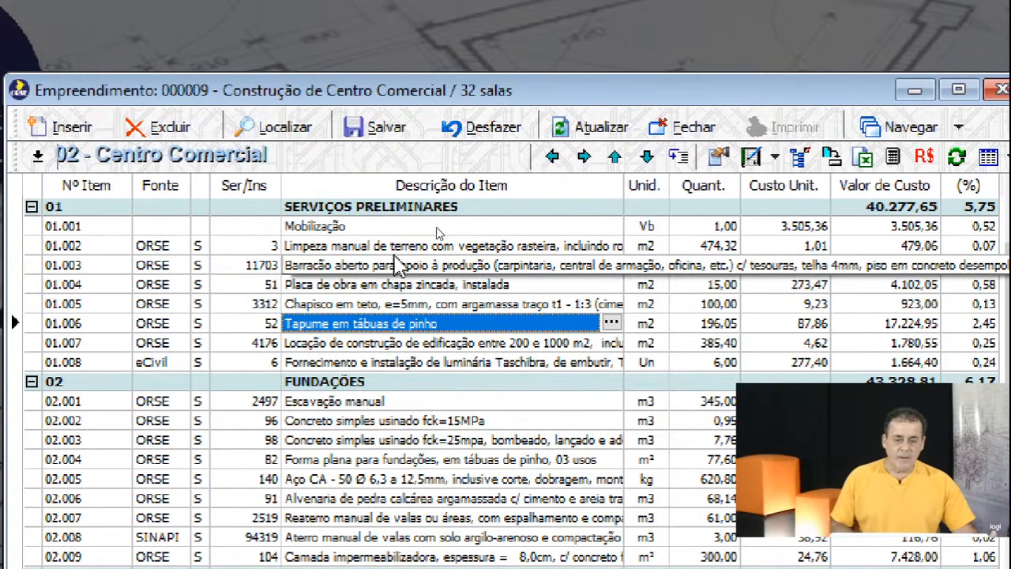
{"action": "left_click", "coordinate": [431, 264]}
{"action": "left_click", "coordinate": [385, 306]}
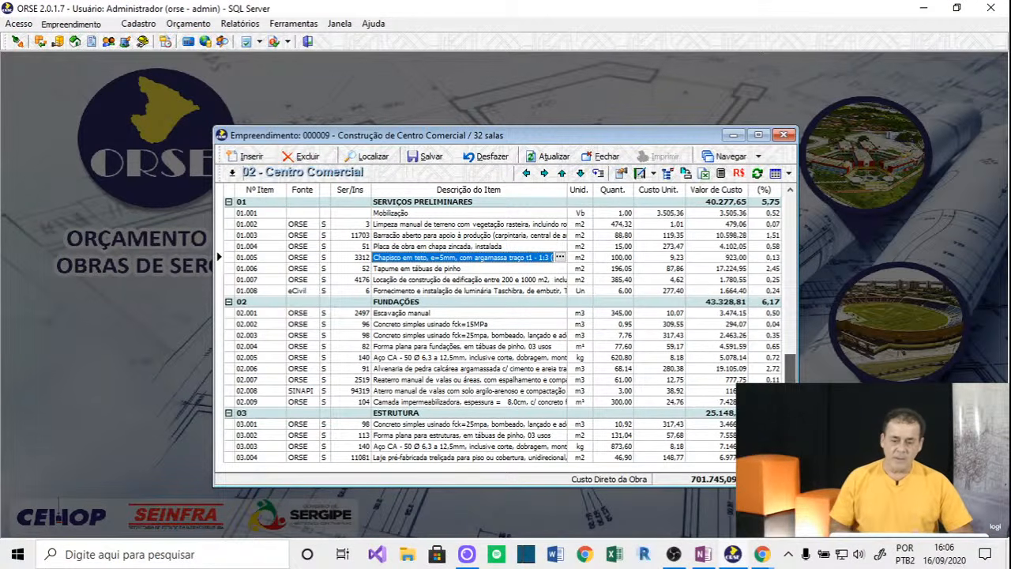
{"action": "scroll", "coordinate": [482, 450], "scroll_direction": "down", "scroll_amount": 10}
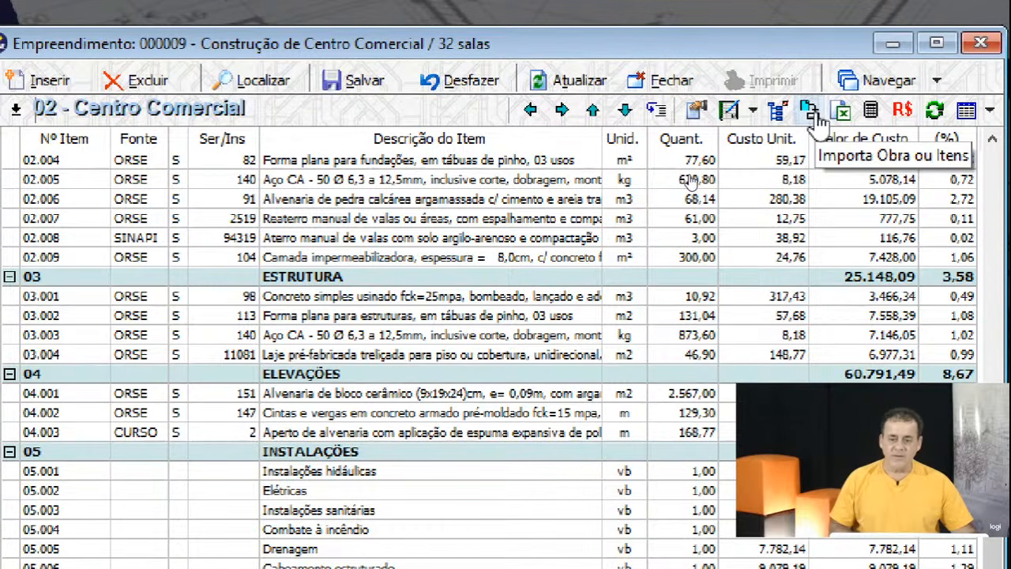
From project 00010's Posto de Saúde obra, tick Fundações items 02.003, 02.006 and 02.008 for import.
{"action": "left_click", "coordinate": [814, 118]}
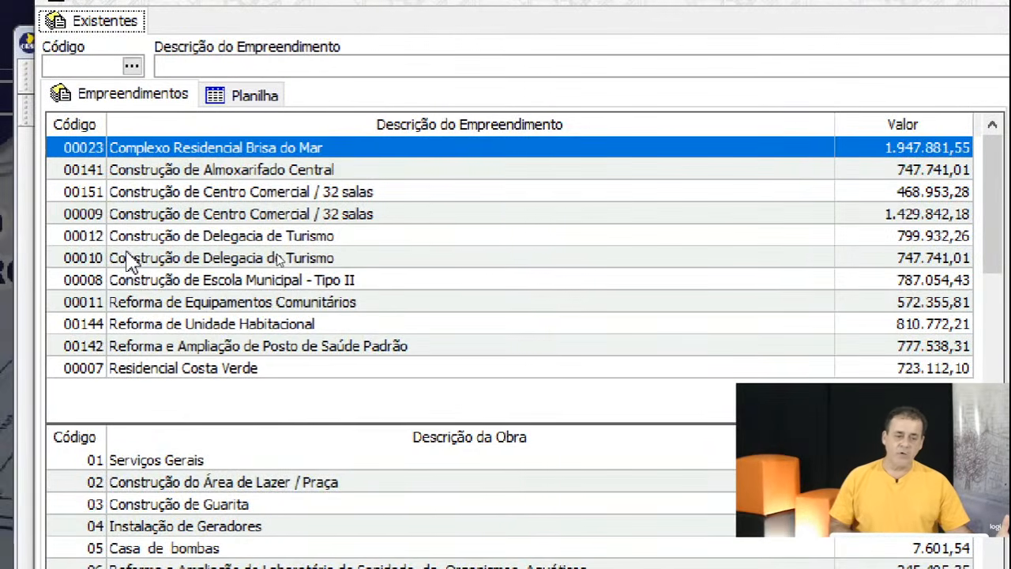
{"action": "left_click", "coordinate": [100, 259]}
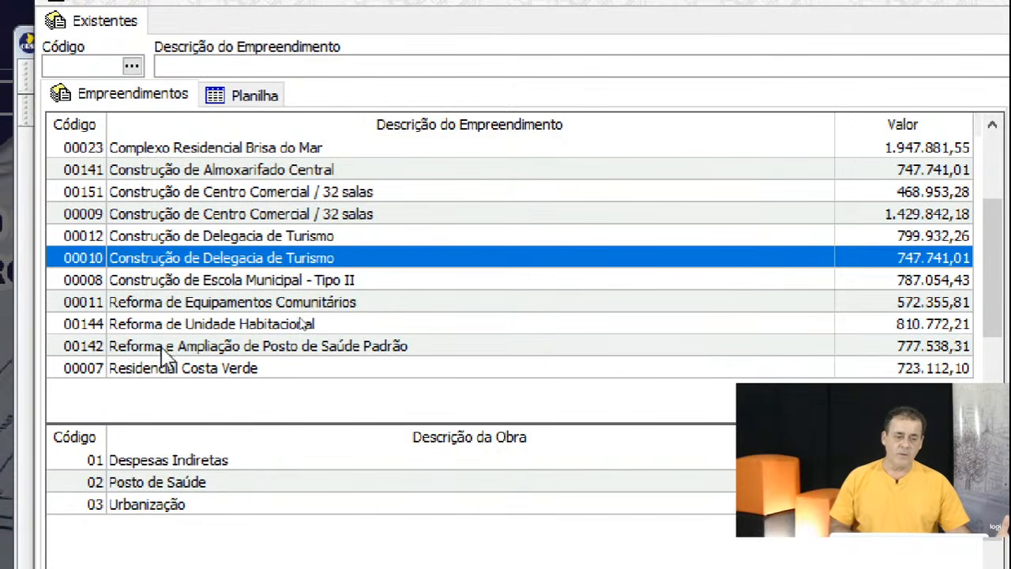
{"action": "left_click", "coordinate": [180, 483]}
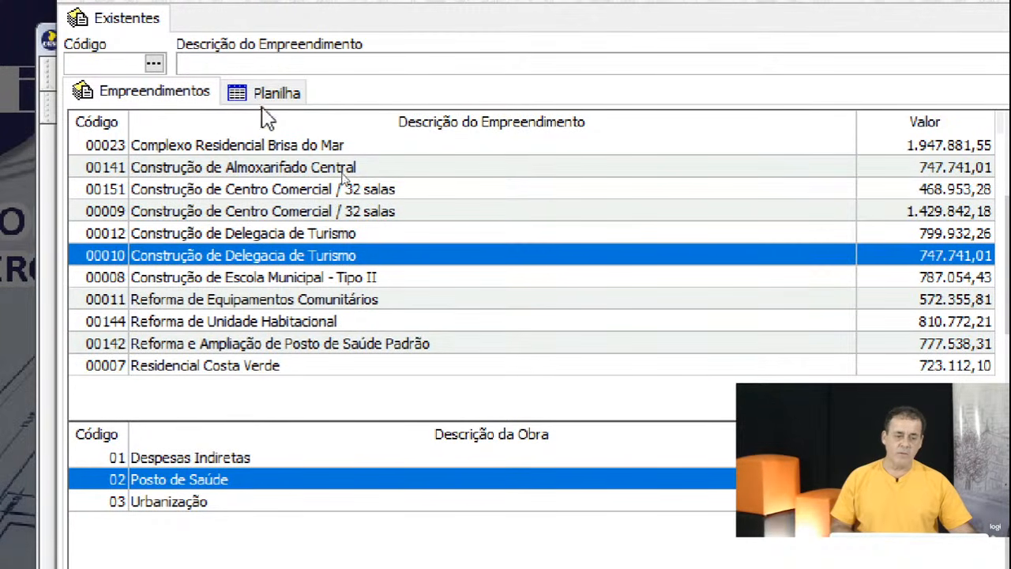
{"action": "left_click", "coordinate": [280, 94]}
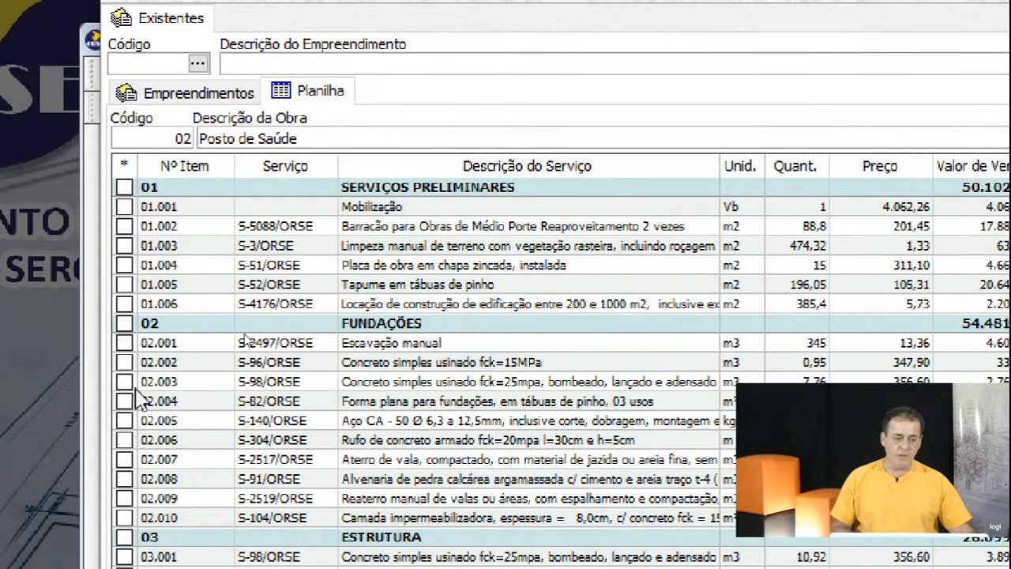
{"action": "left_click", "coordinate": [126, 382]}
{"action": "left_click", "coordinate": [128, 440]}
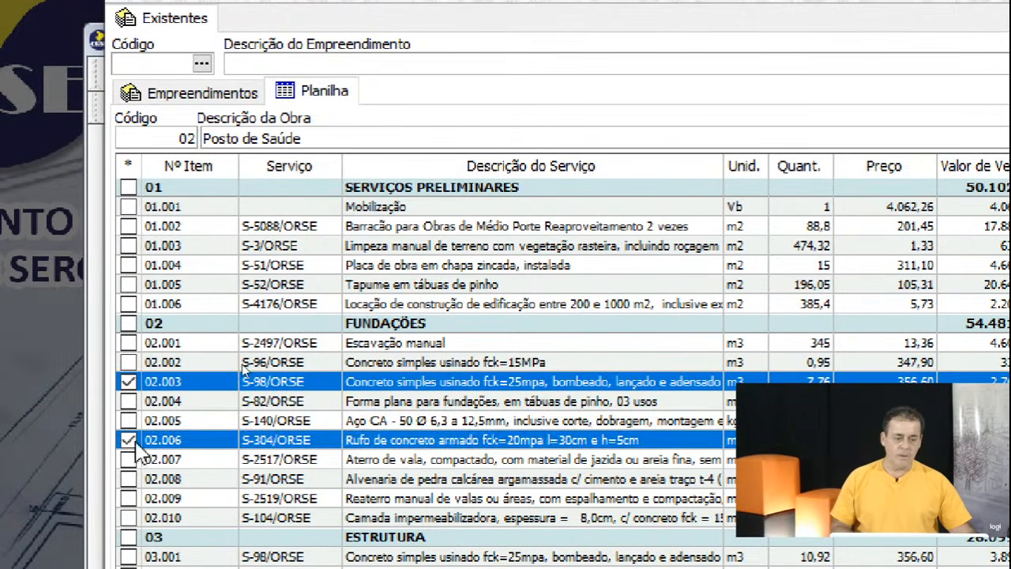
{"action": "left_click", "coordinate": [129, 479]}
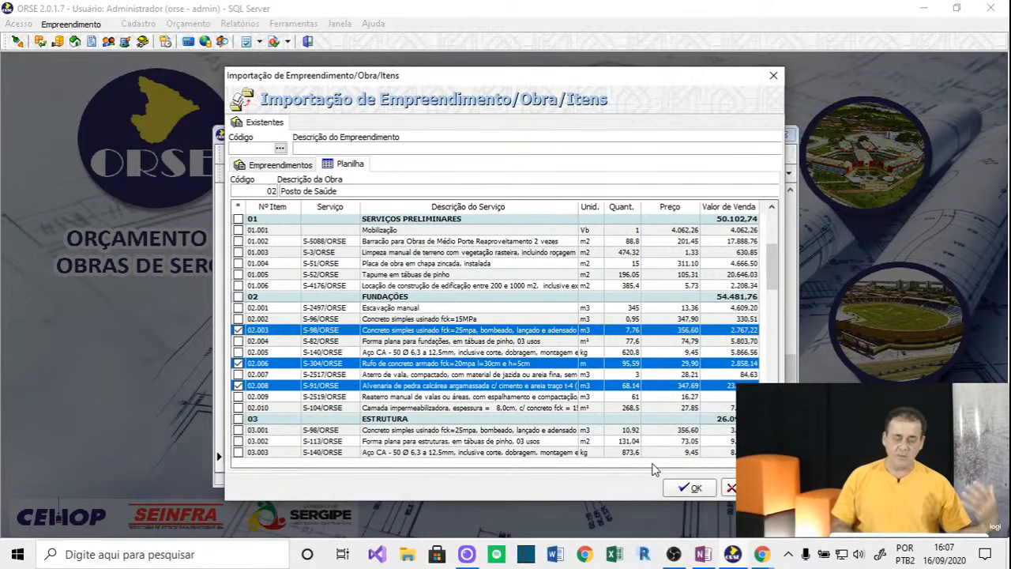
Import the three marked items into Centro Comercial as 05.009–05.011 and select the concrete item 05.009.
{"action": "left_click", "coordinate": [696, 487]}
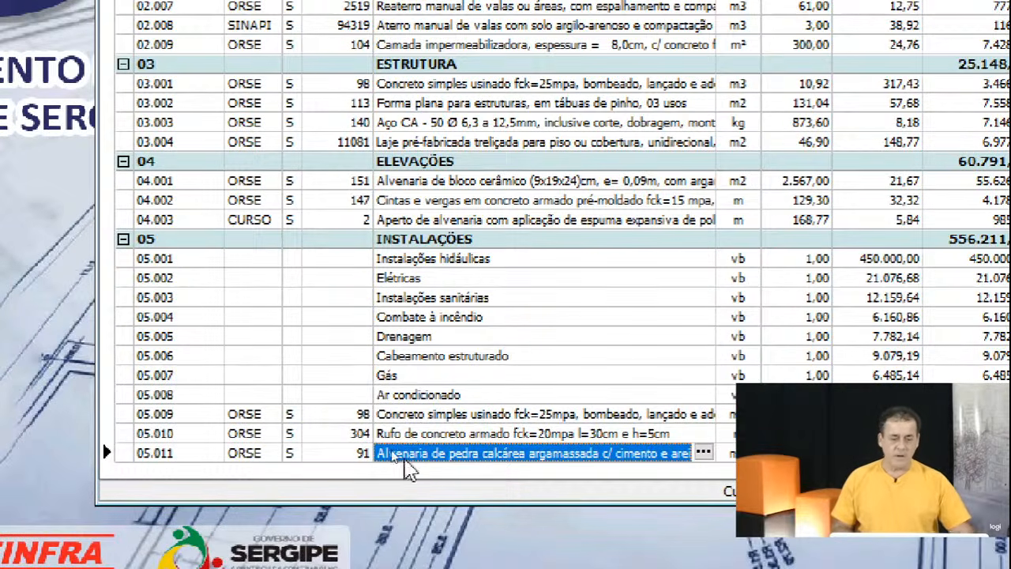
{"action": "left_click", "coordinate": [509, 415]}
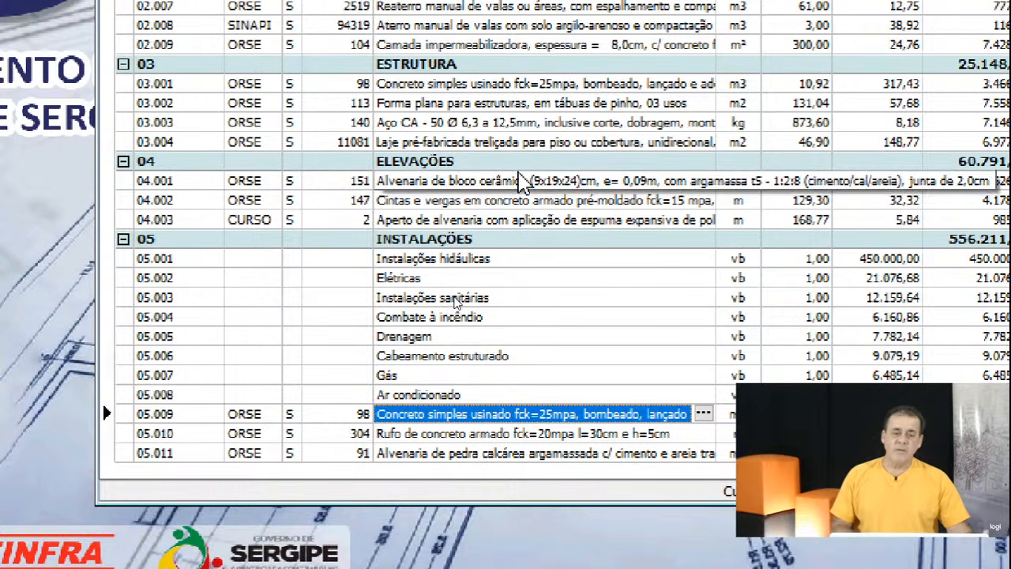
{"action": "left_click", "coordinate": [438, 187]}
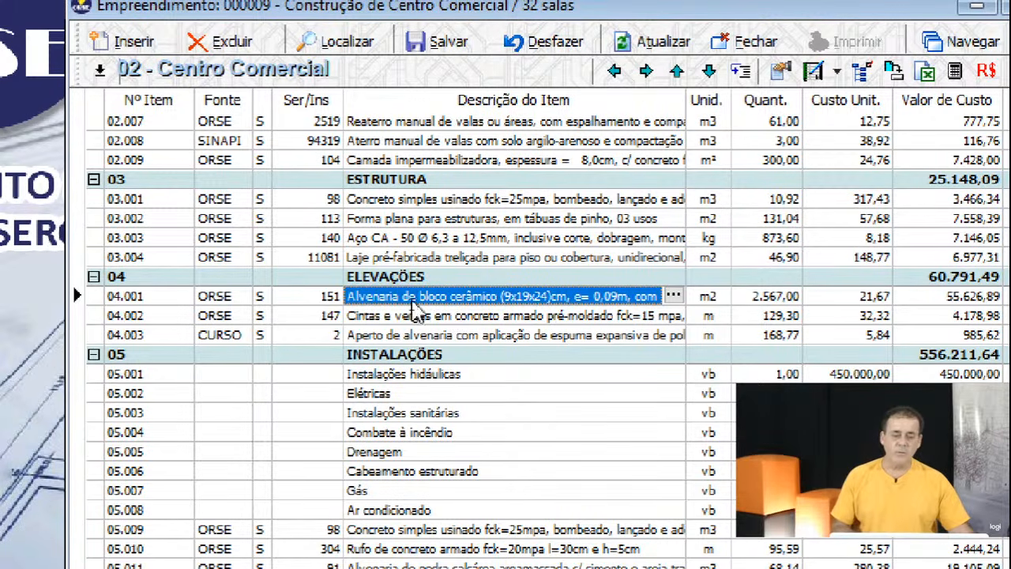
{"action": "left_click", "coordinate": [469, 219]}
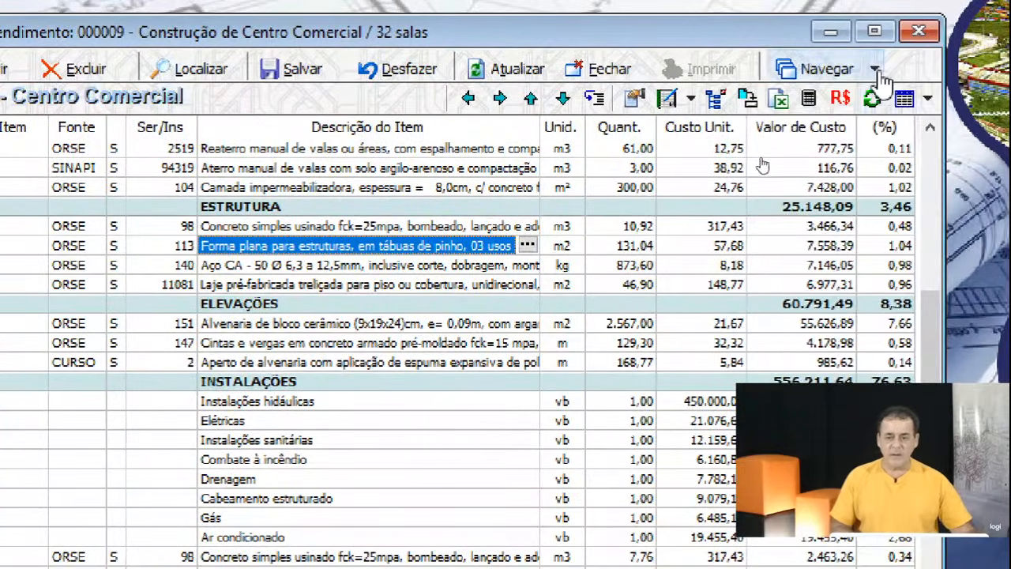
Switch the Centro Comercial sheet to Cronograma da Obra from the Navegar list.
{"action": "left_click", "coordinate": [881, 59]}
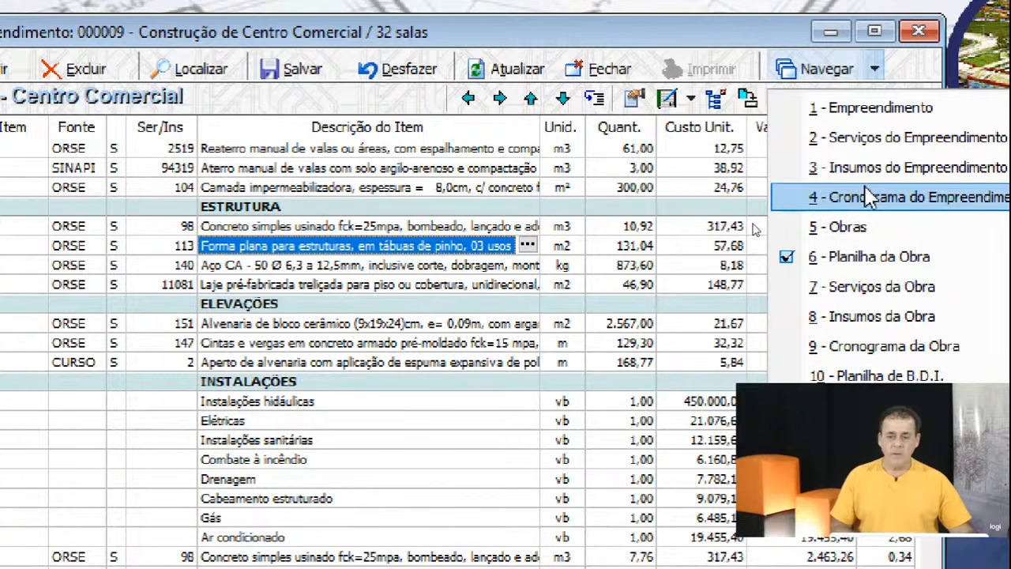
{"action": "left_click", "coordinate": [855, 348]}
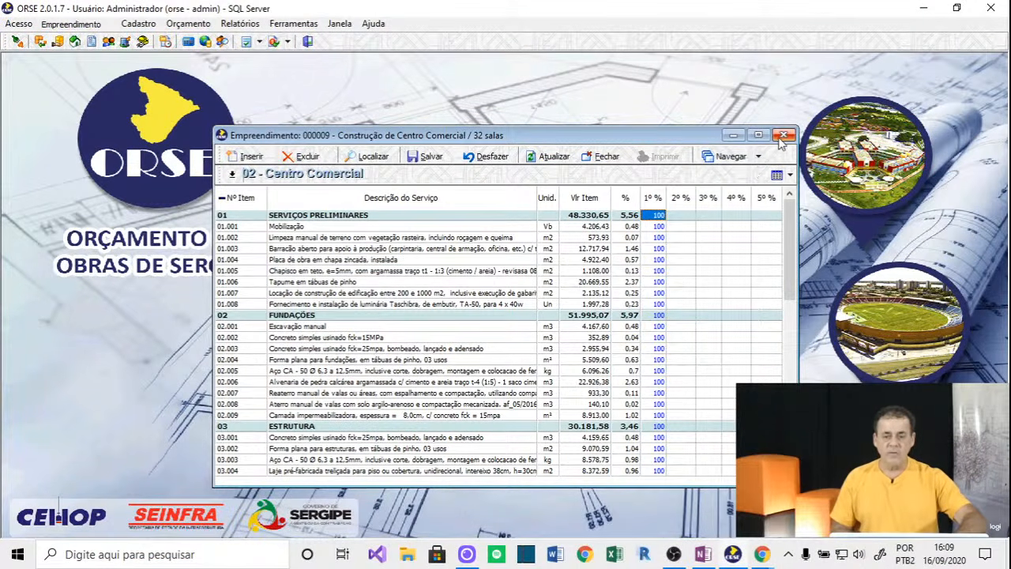
Go to the 1 - Empreendimento view for project 000009 and open its Opções de Cálculo.
{"action": "left_click", "coordinate": [734, 158]}
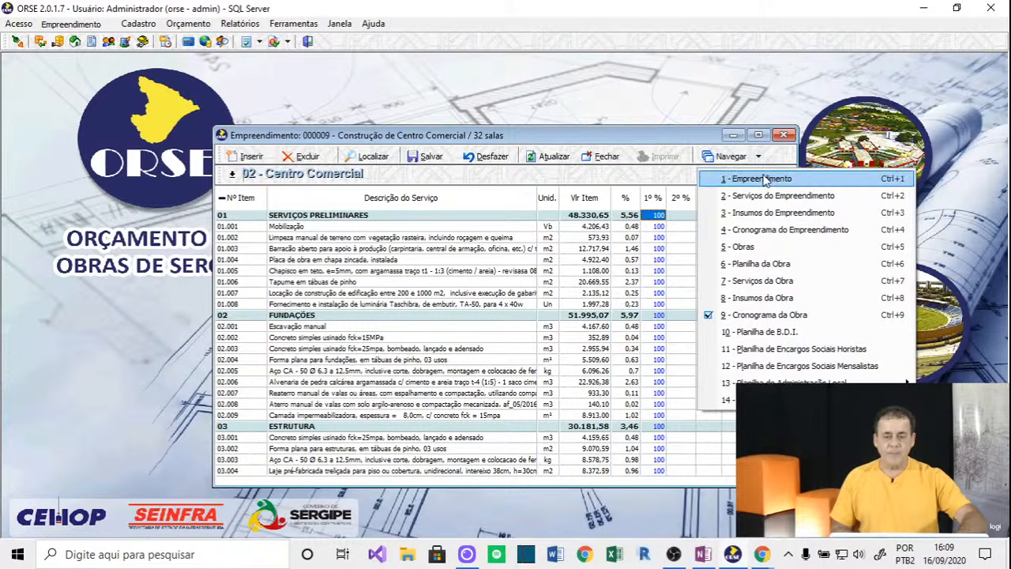
{"action": "left_click", "coordinate": [821, 182]}
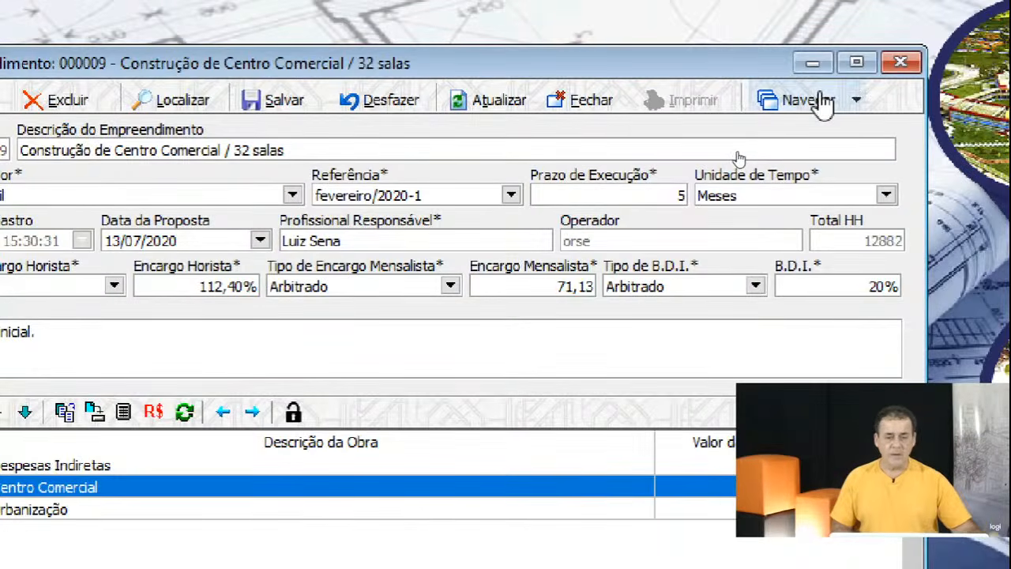
{"action": "left_click", "coordinate": [821, 101]}
{"action": "left_click", "coordinate": [790, 142]}
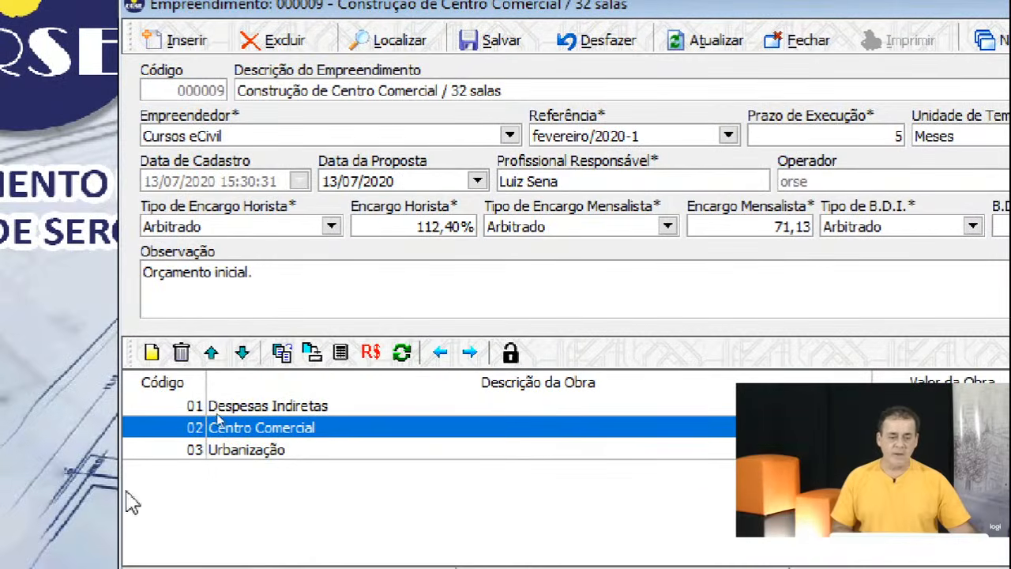
{"action": "double_click", "coordinate": [278, 434]}
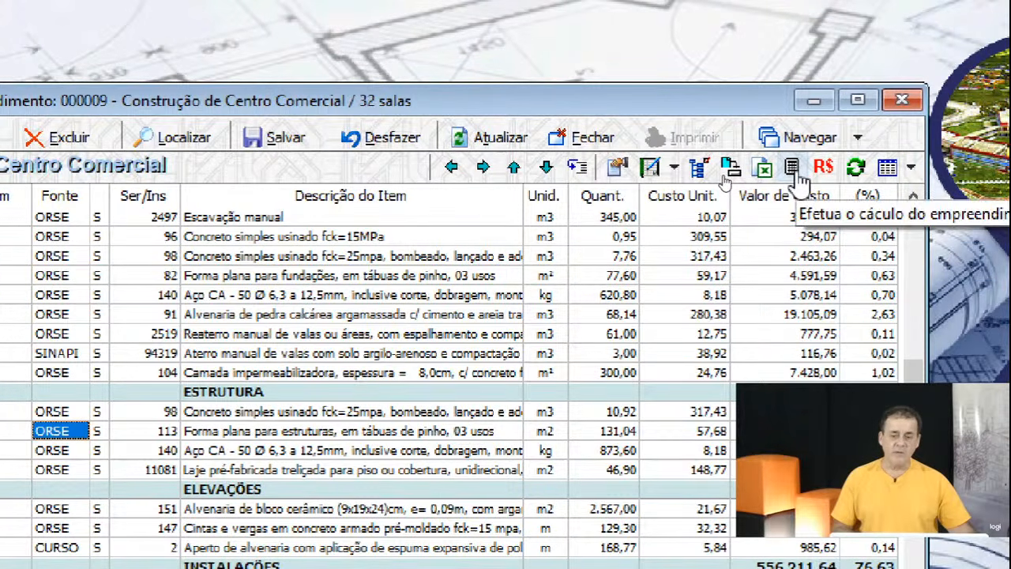
{"action": "left_click", "coordinate": [799, 137]}
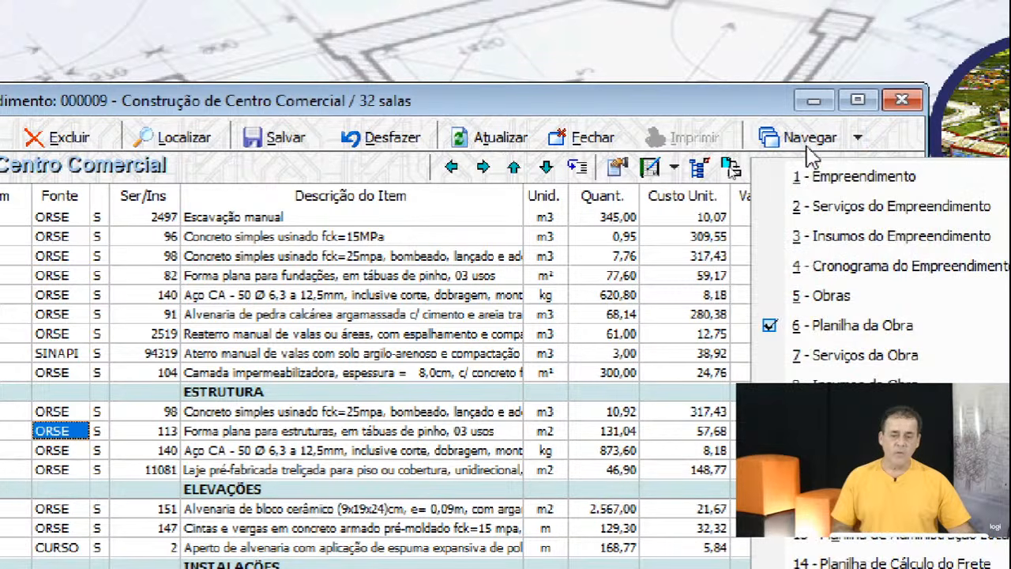
{"action": "left_click", "coordinate": [817, 177]}
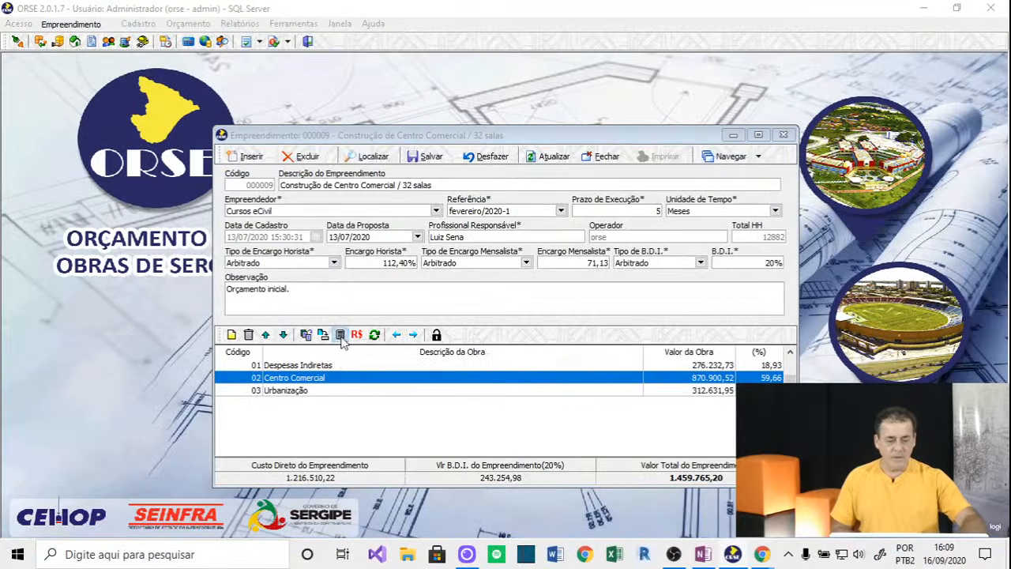
{"action": "left_click", "coordinate": [340, 335]}
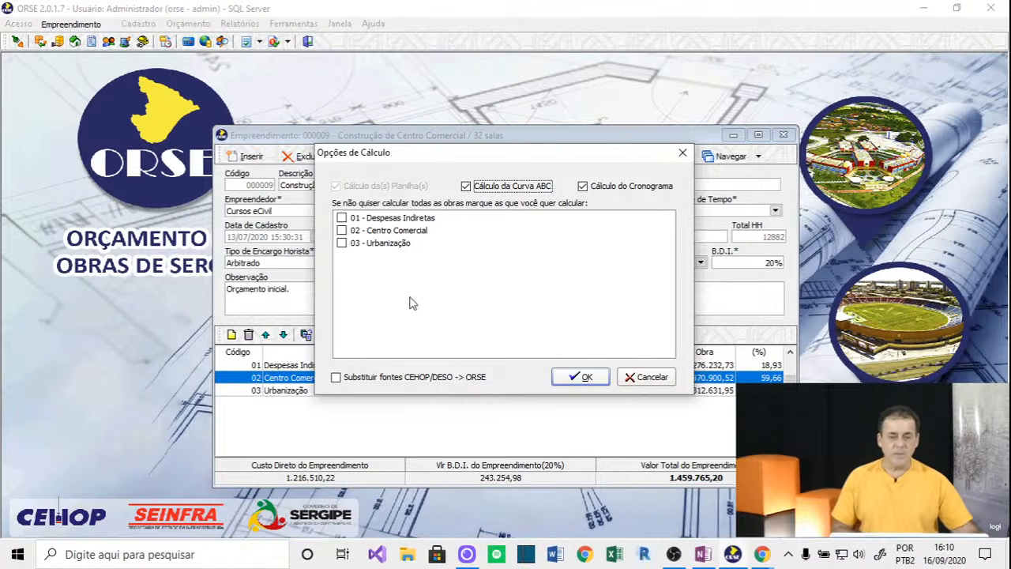
Run the empreendimento recalculation, totalling 1.459.765,20, and save the project.
{"action": "left_click", "coordinate": [581, 378]}
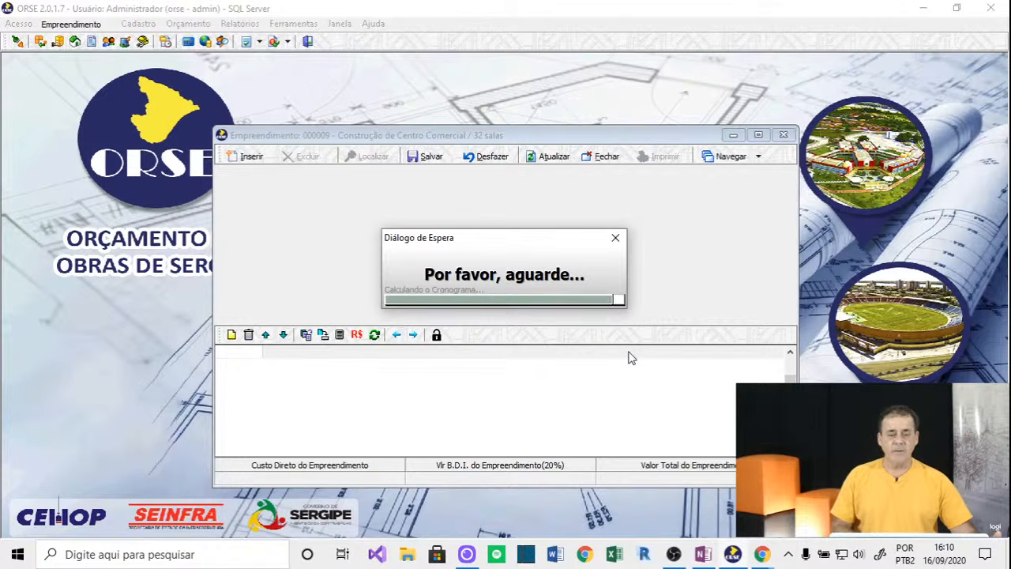
{"action": "left_click", "coordinate": [427, 158]}
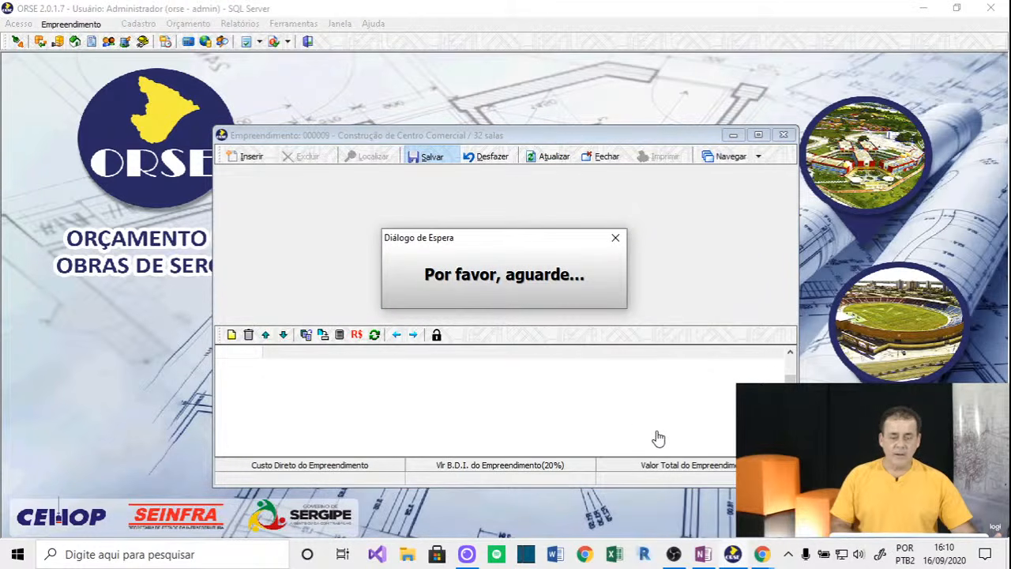
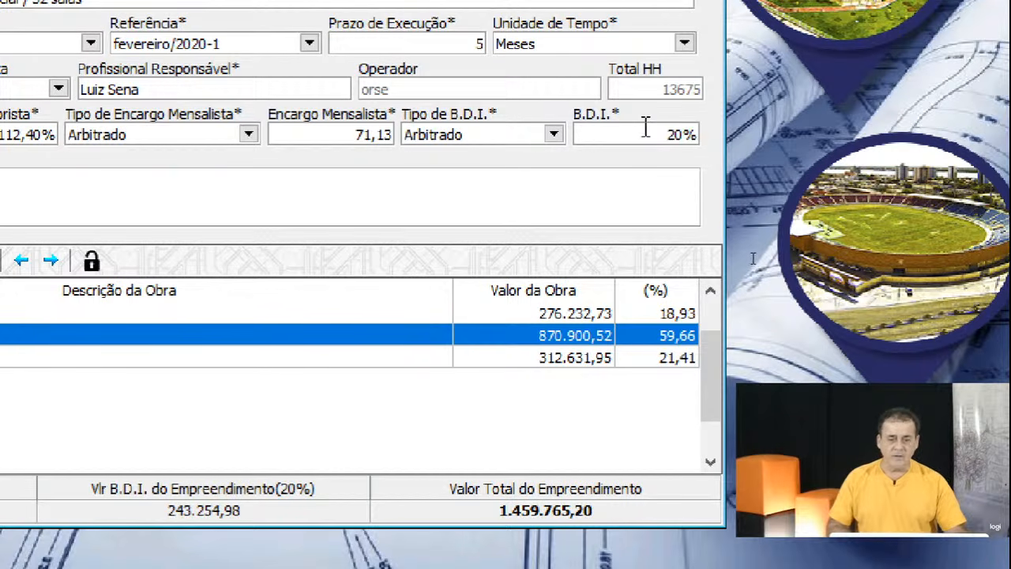
Open Calculadora from the taskbar search and divide 1.700.000 by 1.216.000, giving about 1,398.
{"action": "left_click", "coordinate": [644, 130]}
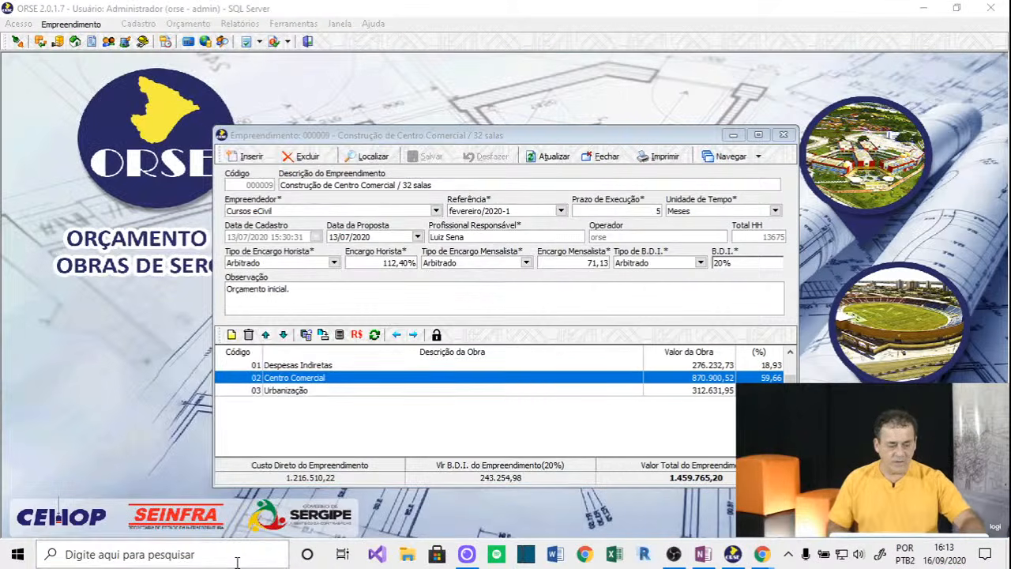
{"action": "left_click", "coordinate": [237, 563]}
{"action": "type", "text": "calculadora"}
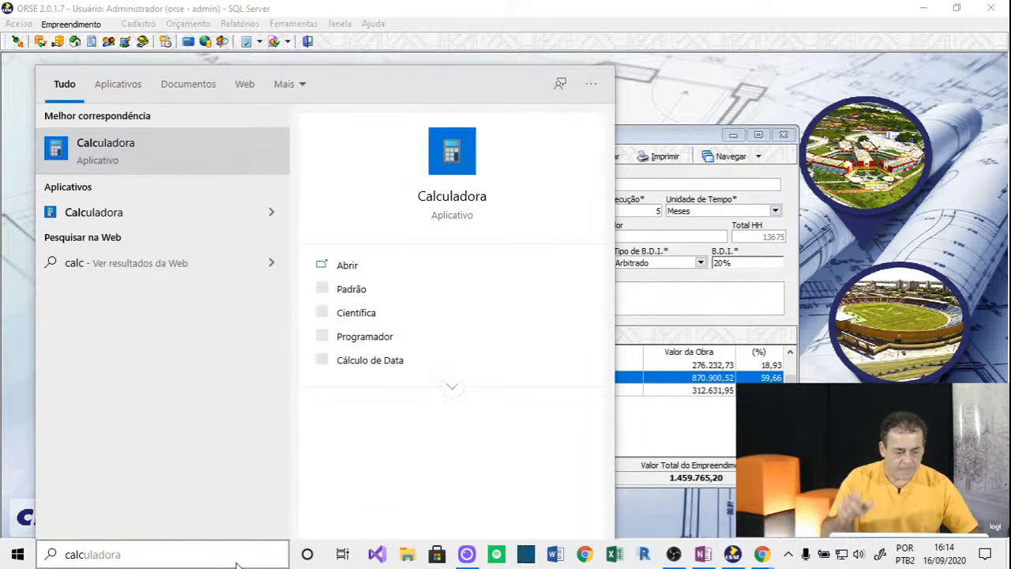
{"action": "key", "text": "Return"}
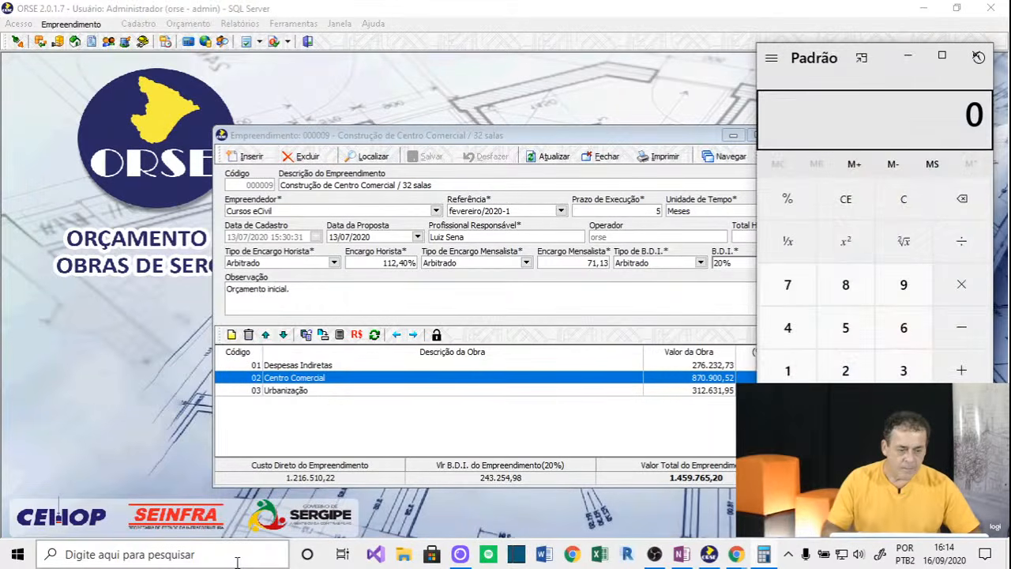
{"action": "type", "text": "170"}
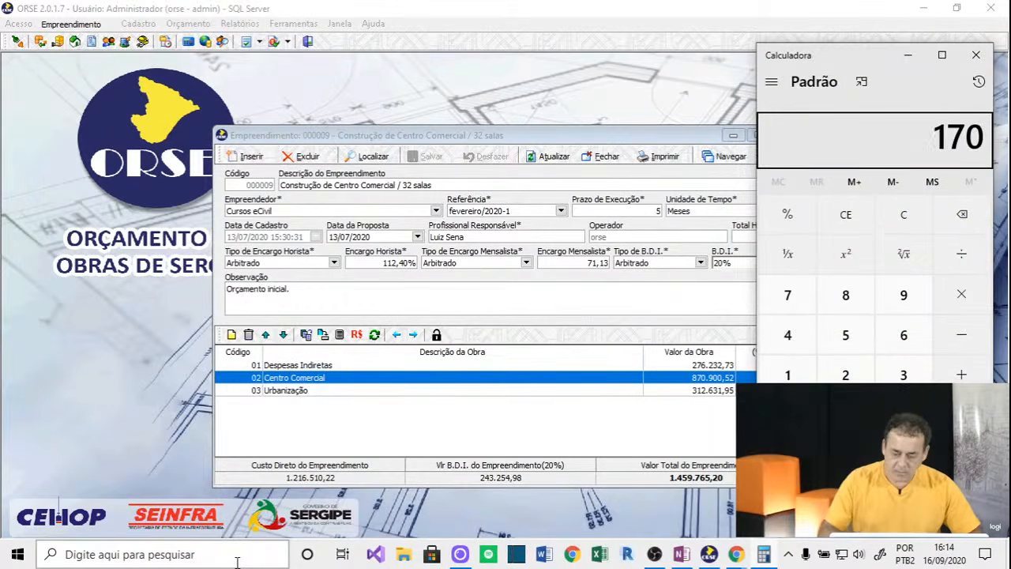
{"action": "type", "text": "00"}
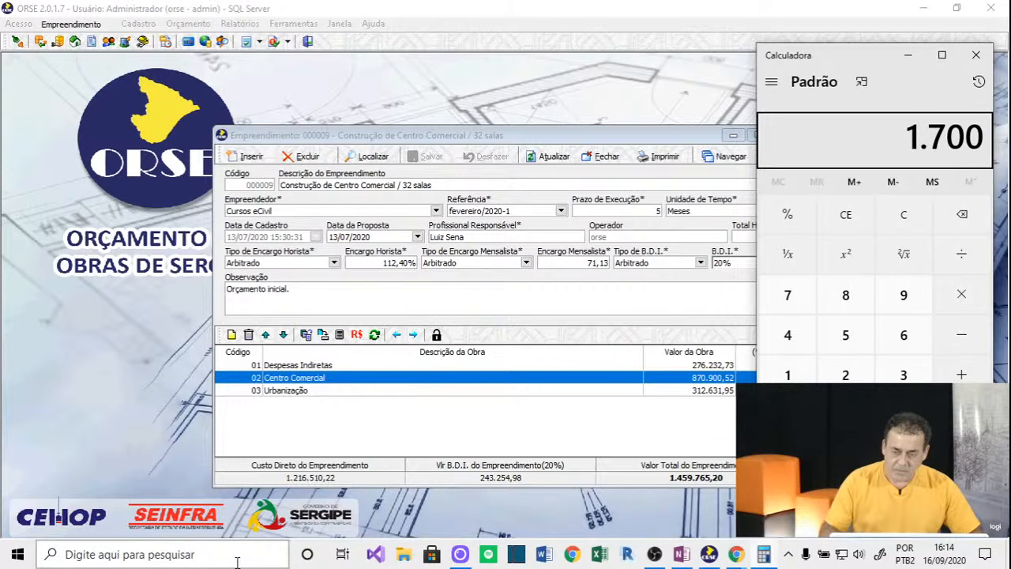
{"action": "type", "text": "000"}
{"action": "key", "text": "slash"}
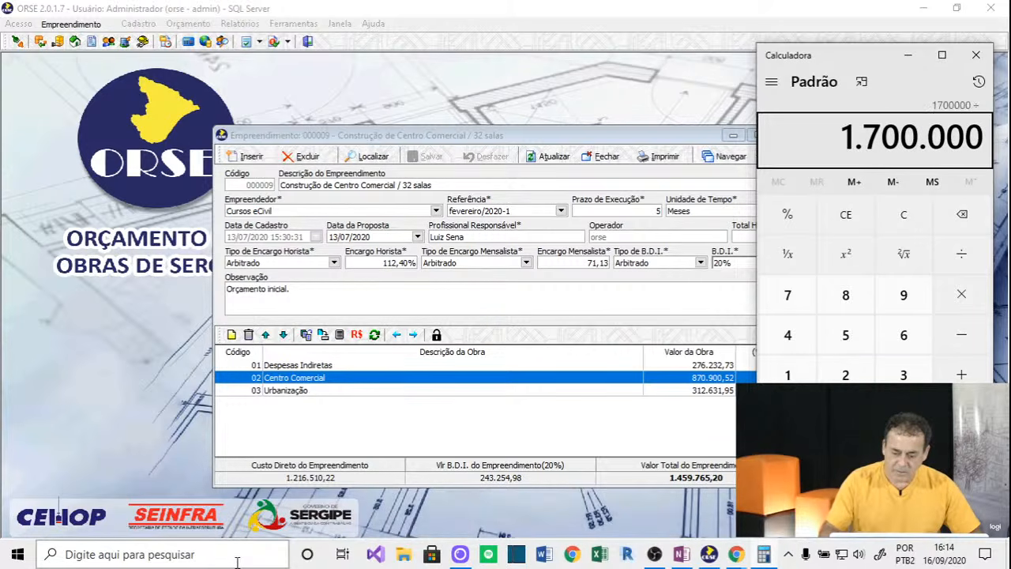
{"action": "type", "text": "1216000"}
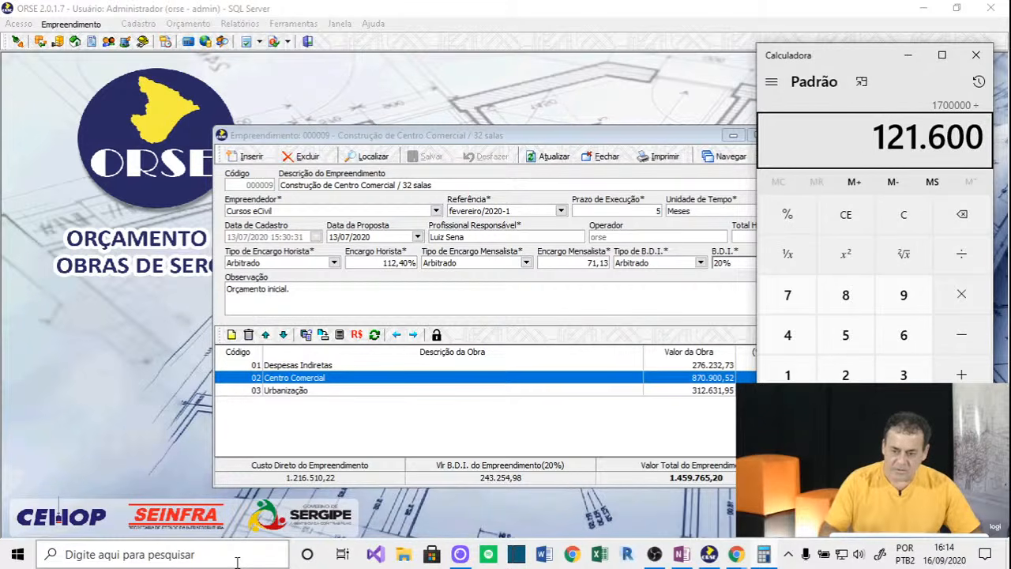
{"action": "key", "text": "Return"}
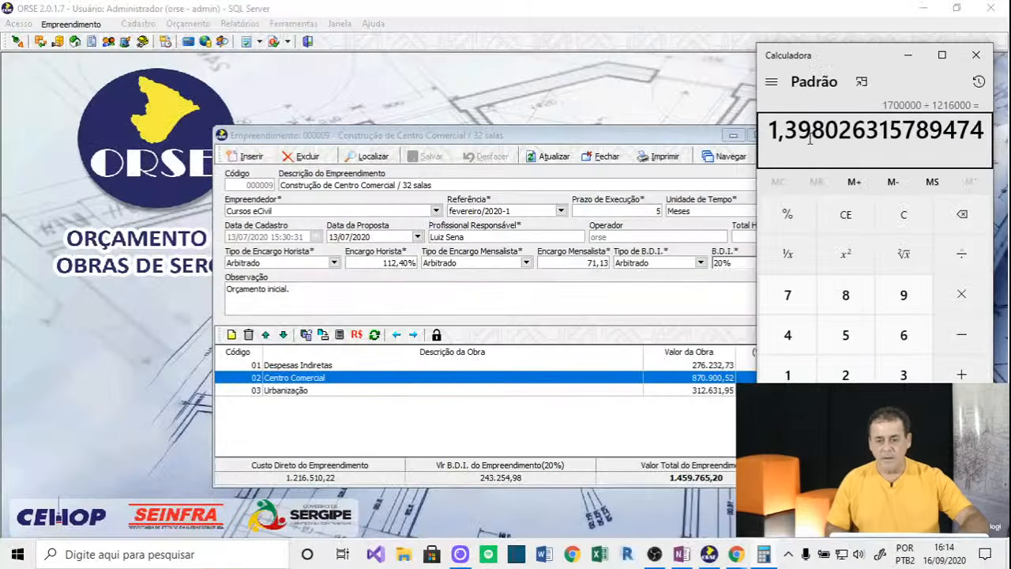
Back in ORSE, change the enterprise B.D.I. from 20% to 39,80.
{"action": "left_click", "coordinate": [976, 55]}
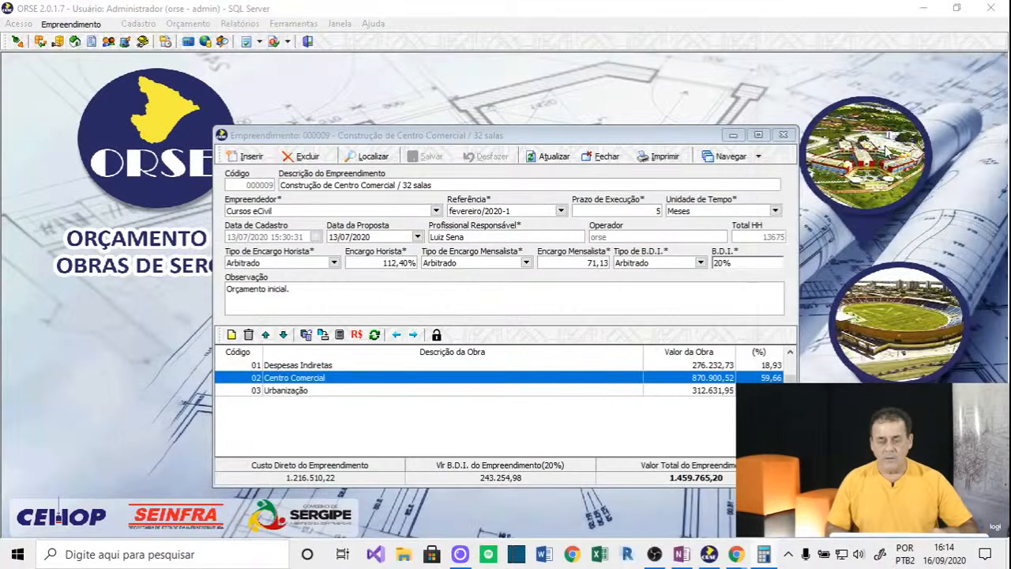
{"action": "left_click", "coordinate": [714, 263]}
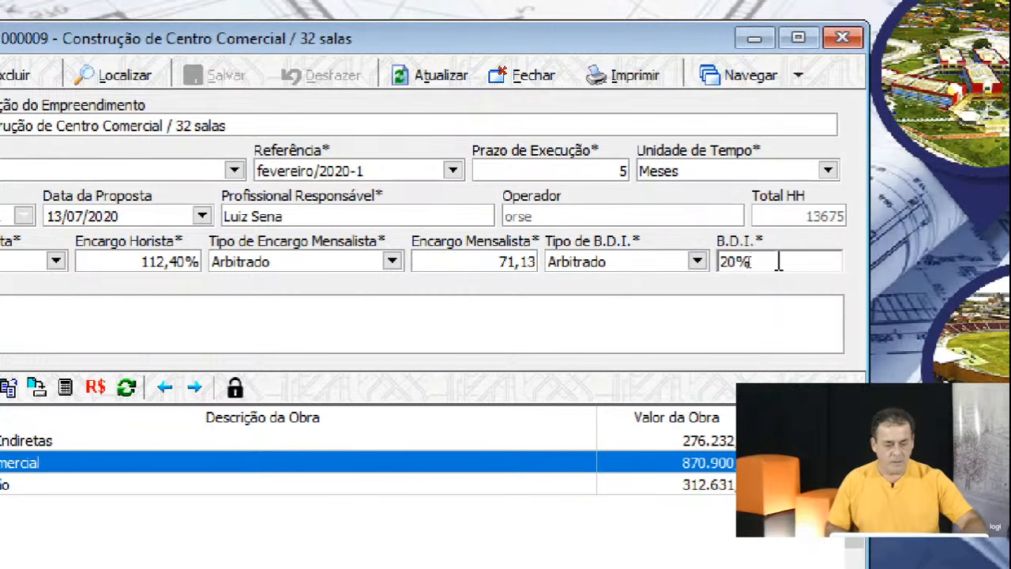
{"action": "left_click_drag", "start_coordinate": [778, 260], "coordinate": [674, 260]}
{"action": "type", "text": "39,80"}
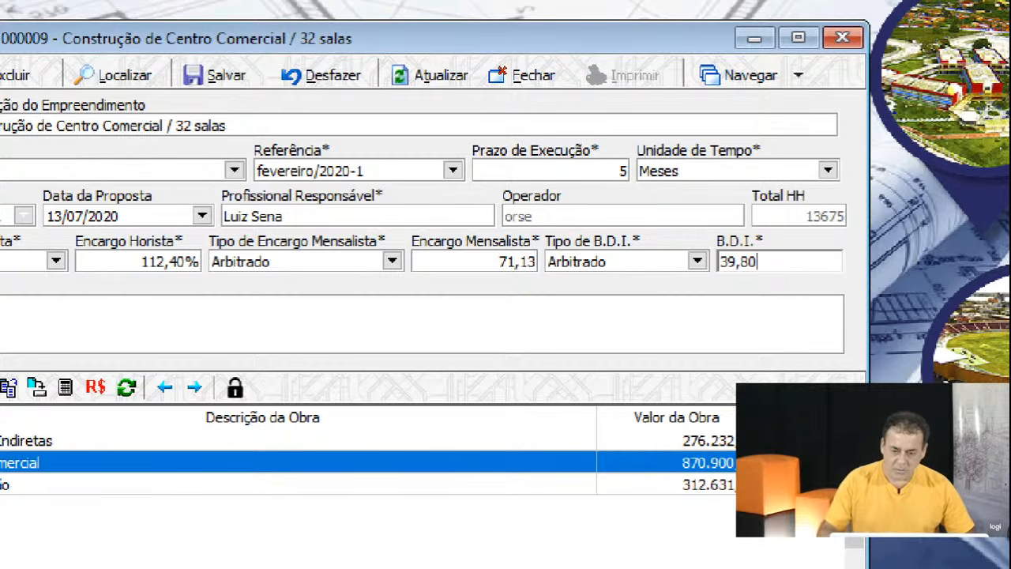
{"action": "key", "text": "Tab"}
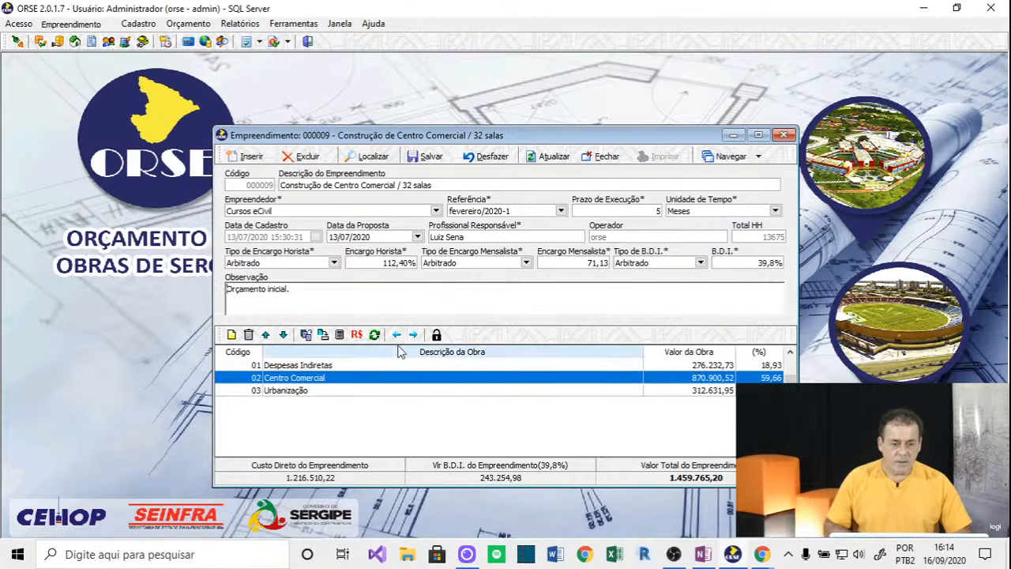
Recalculate all obras in Opções de Cálculo, bringing the total to 1.700.699,07.
{"action": "left_click", "coordinate": [339, 334]}
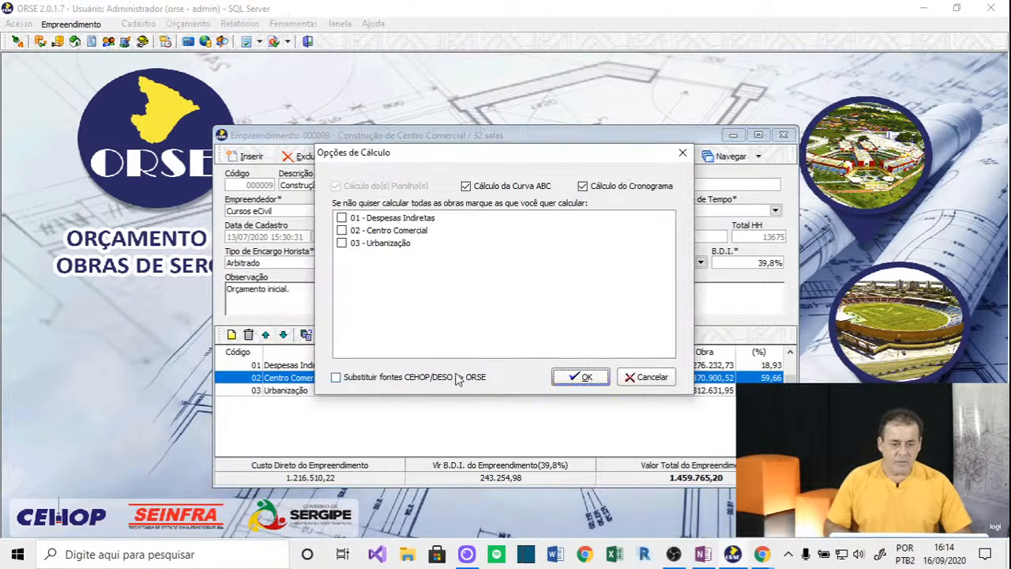
{"action": "left_click", "coordinate": [582, 377]}
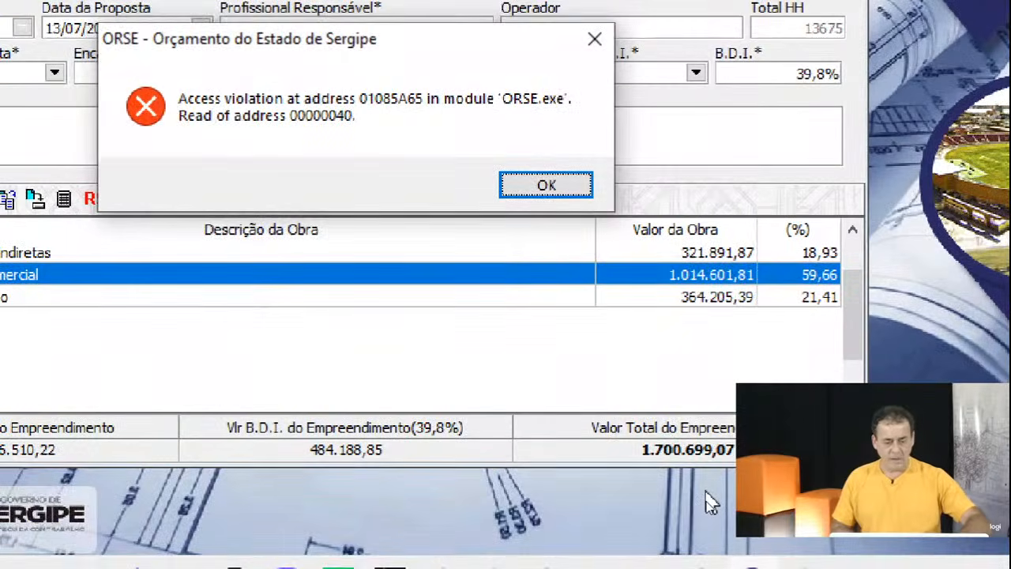
{"action": "key", "text": "Return"}
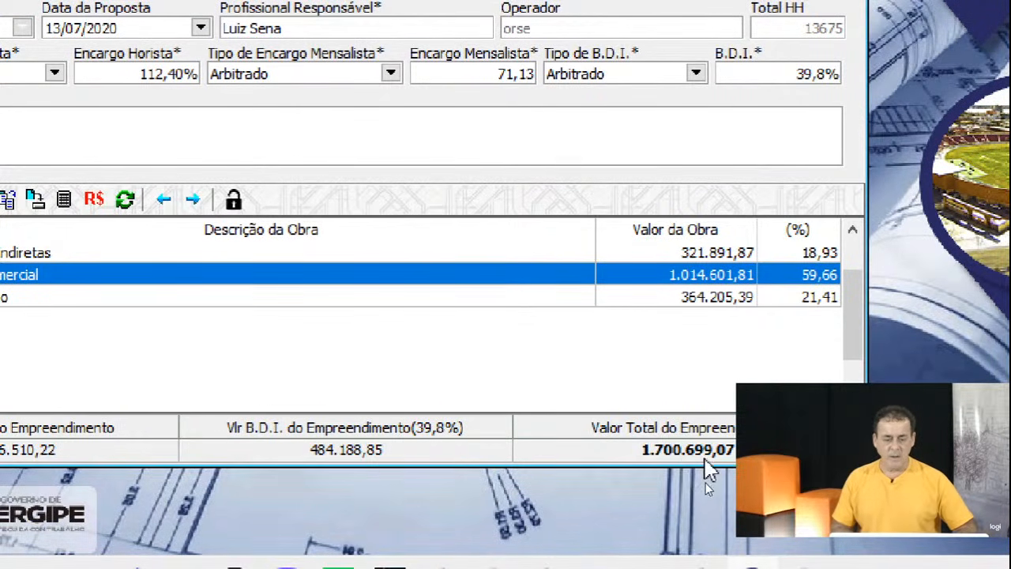
Save the enterprise with its 39,8% BDI and close the window, dismissing the error messages.
{"action": "key", "text": "Return"}
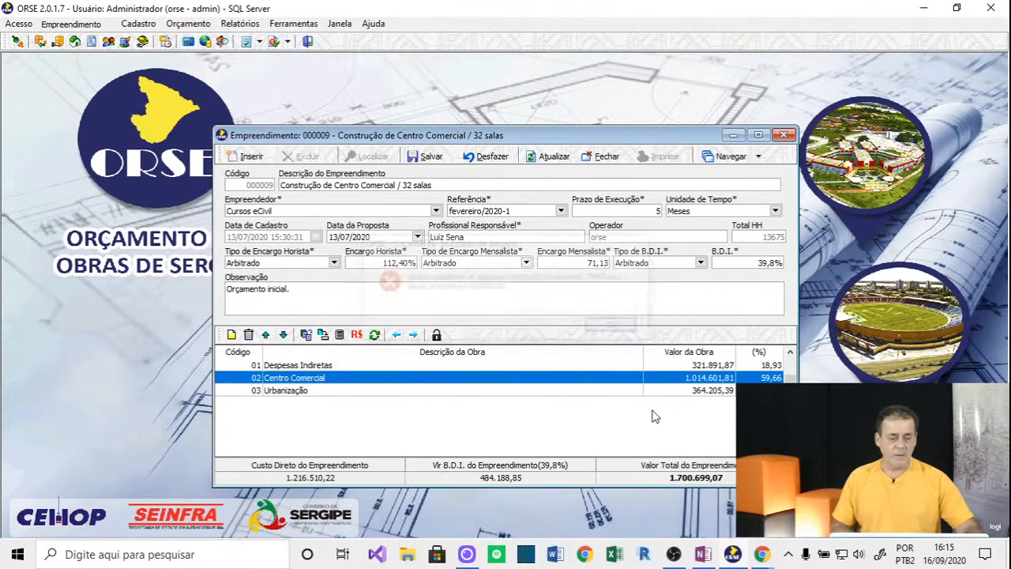
{"action": "left_click", "coordinate": [417, 158]}
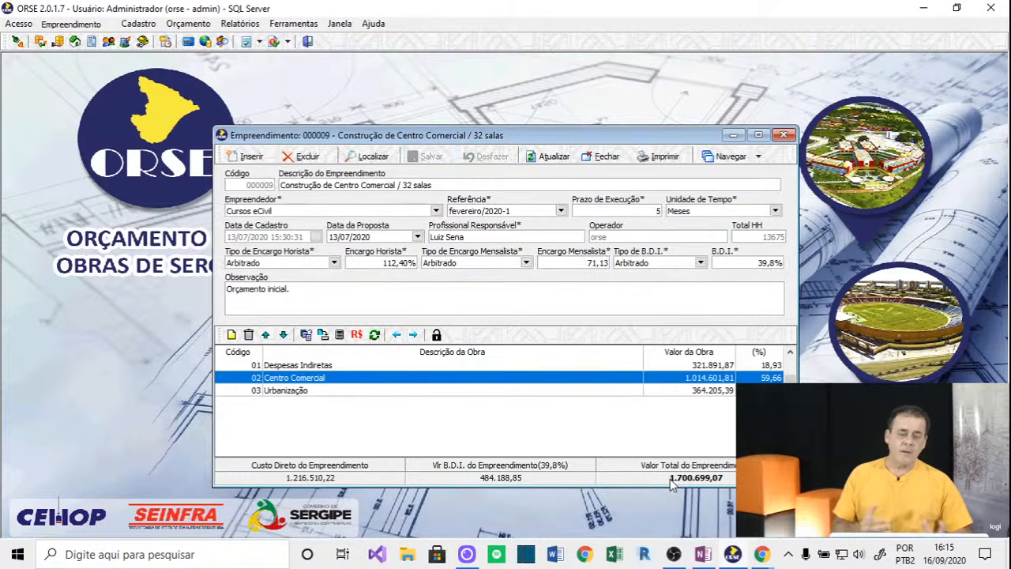
{"action": "double_click", "coordinate": [627, 378]}
{"action": "key", "text": "Return"}
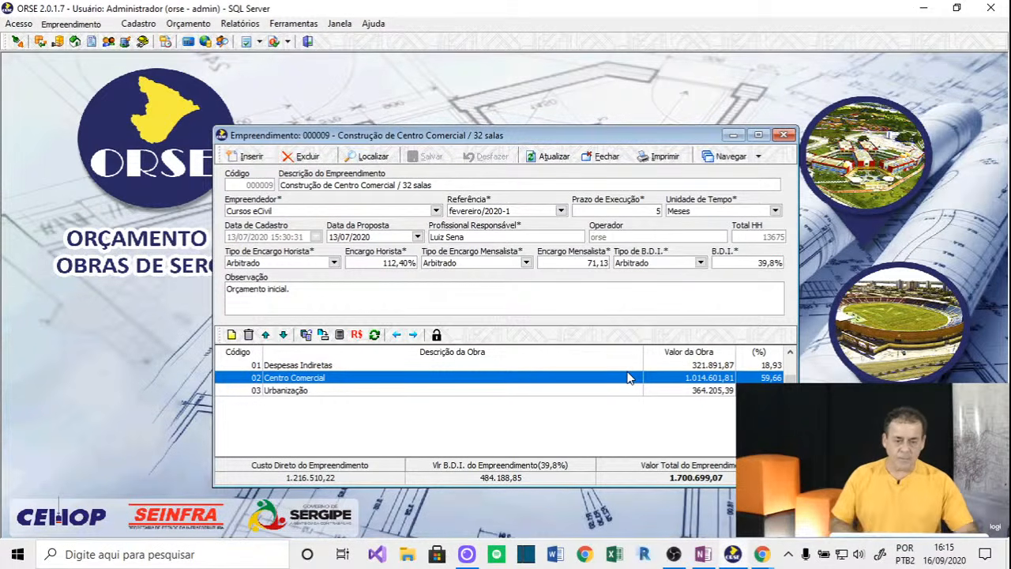
{"action": "left_click", "coordinate": [612, 157]}
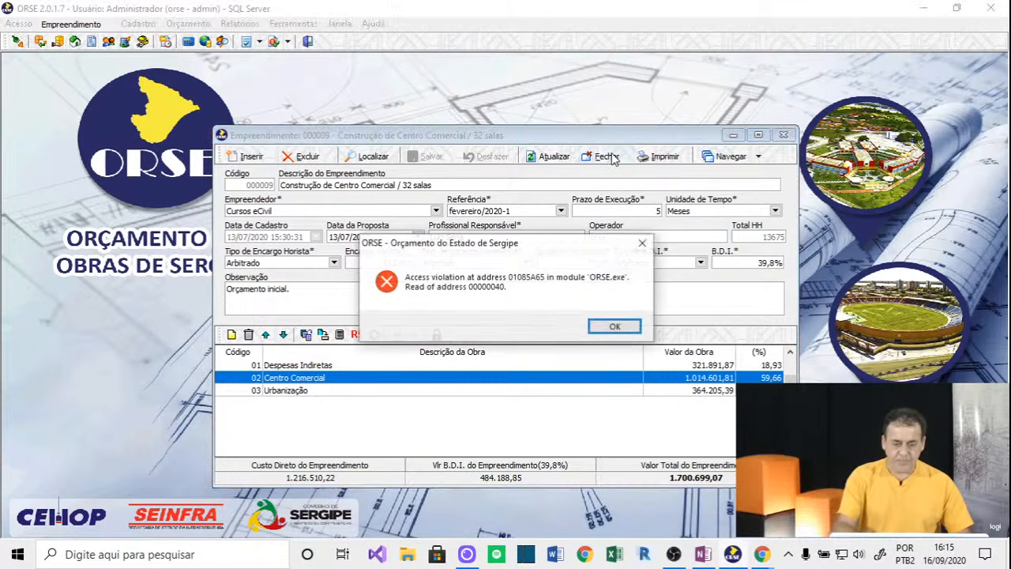
{"action": "key", "text": "Return"}
{"action": "left_click", "coordinate": [610, 157]}
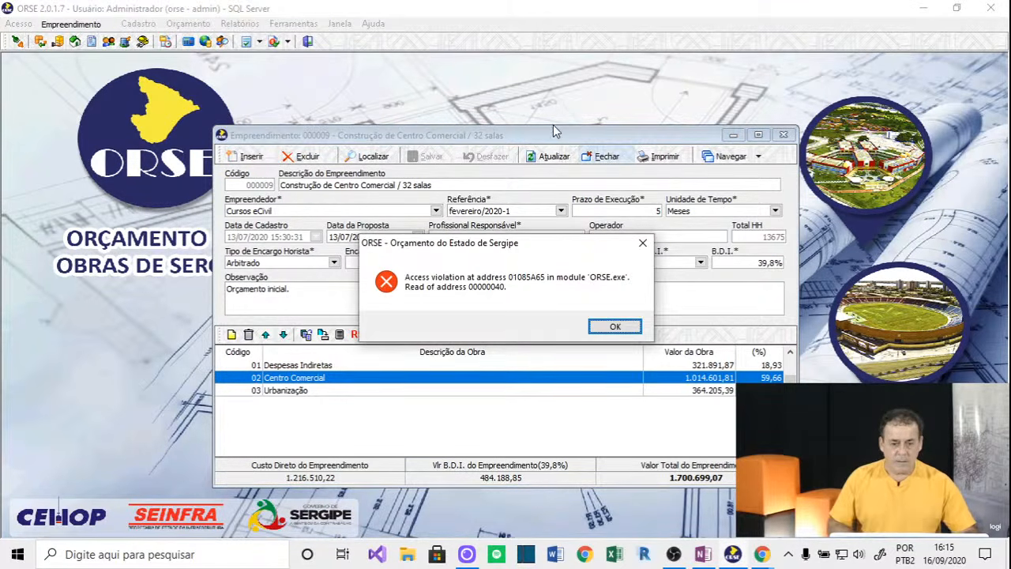
{"action": "key", "text": "Return"}
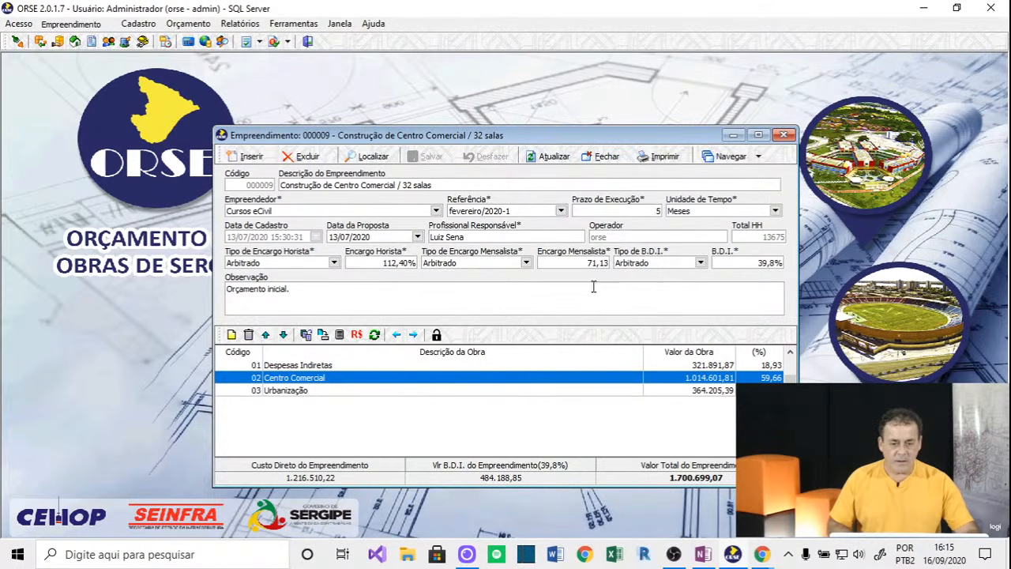
{"action": "left_click", "coordinate": [602, 156]}
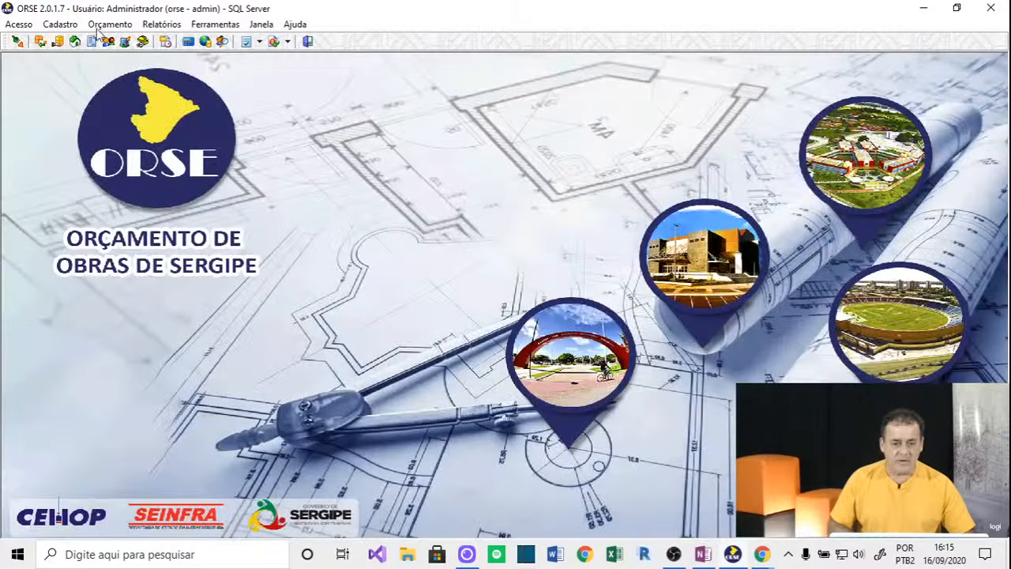
Reopen Empreendimento and load record 000009, Construção de Centro Comercial / 32 salas.
{"action": "left_click", "coordinate": [110, 23]}
{"action": "left_click", "coordinate": [134, 42]}
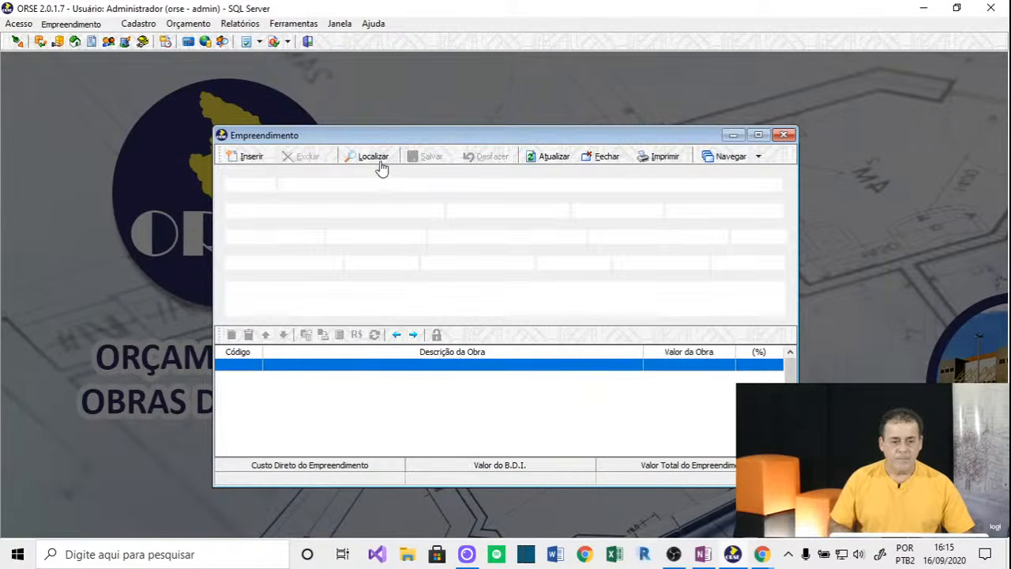
{"action": "left_click", "coordinate": [379, 167]}
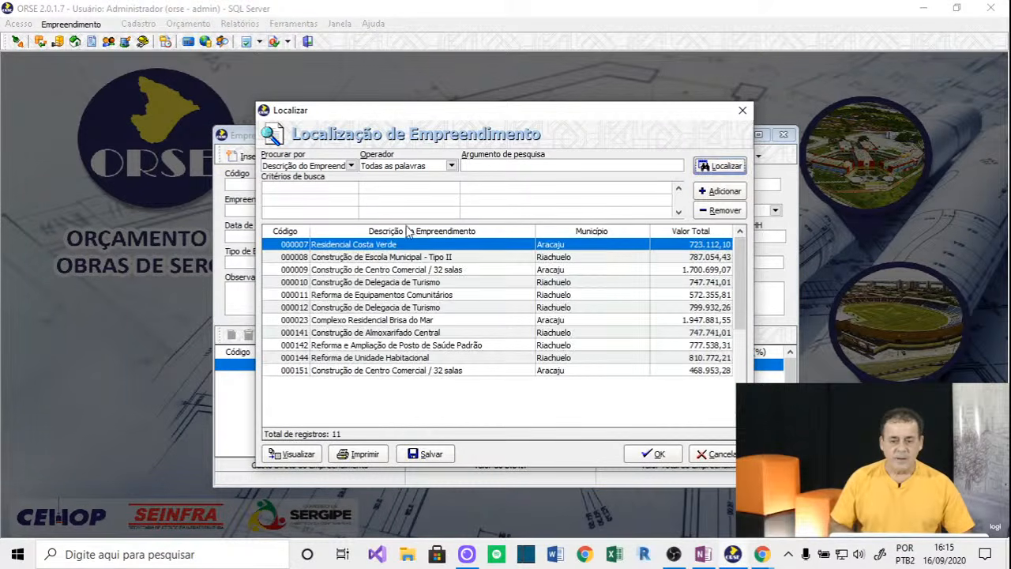
{"action": "double_click", "coordinate": [338, 269]}
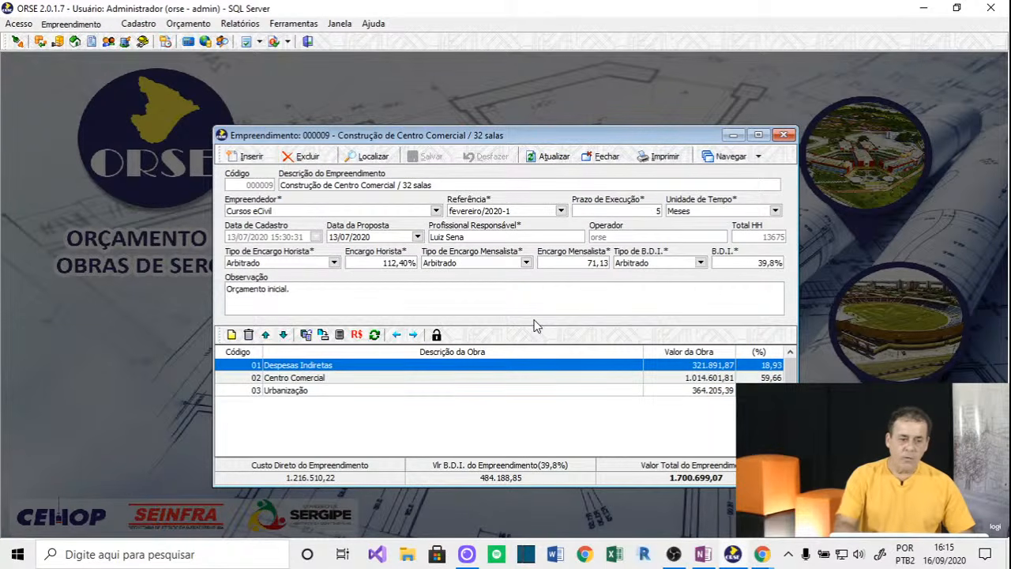
{"action": "left_click", "coordinate": [75, 42]}
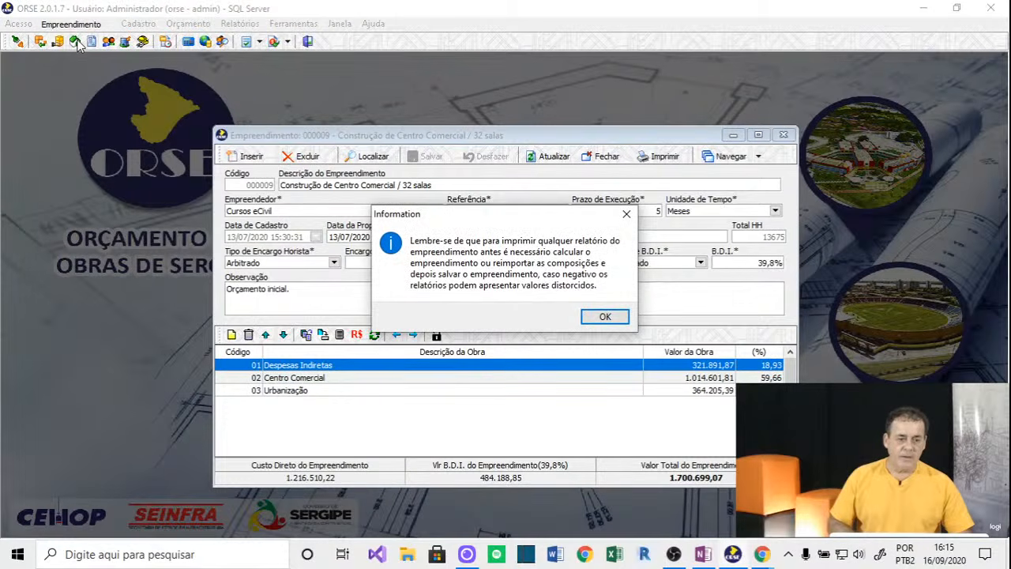
Preview the Resumo do Empreendimento report with BDI and proposal date, then close it.
{"action": "left_click", "coordinate": [605, 317]}
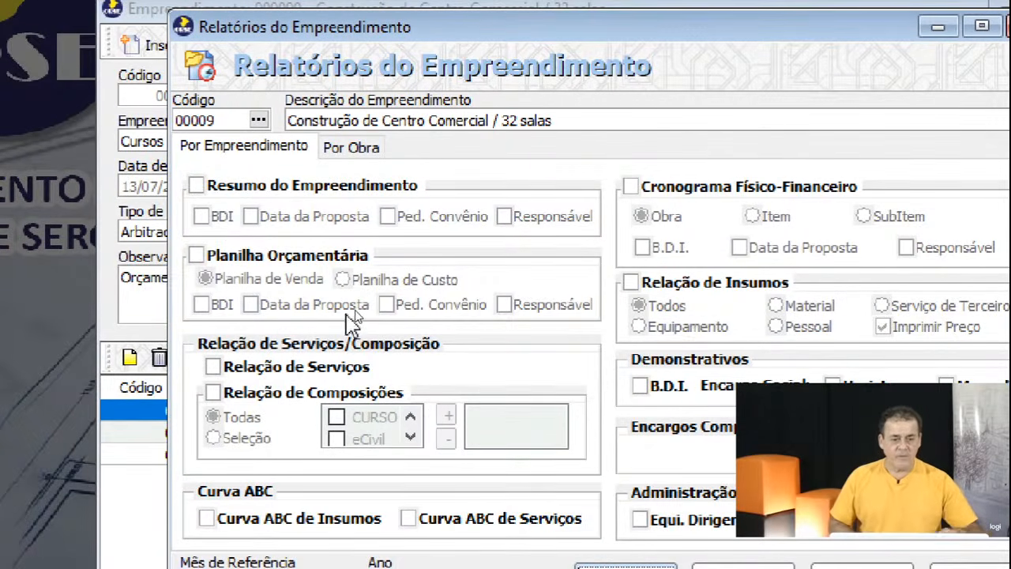
{"action": "left_click", "coordinate": [197, 191]}
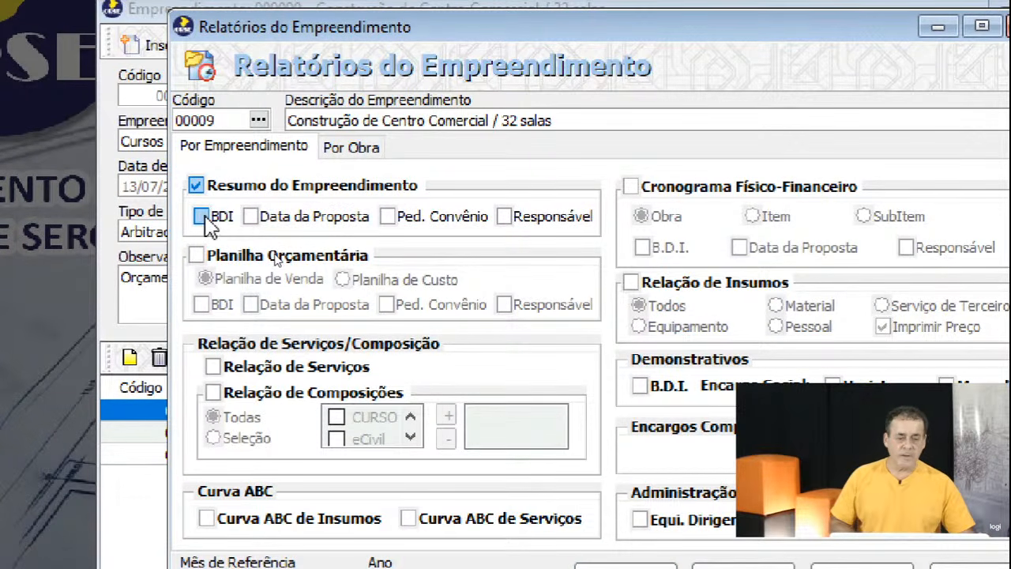
{"action": "left_click", "coordinate": [203, 218]}
{"action": "left_click", "coordinate": [251, 218]}
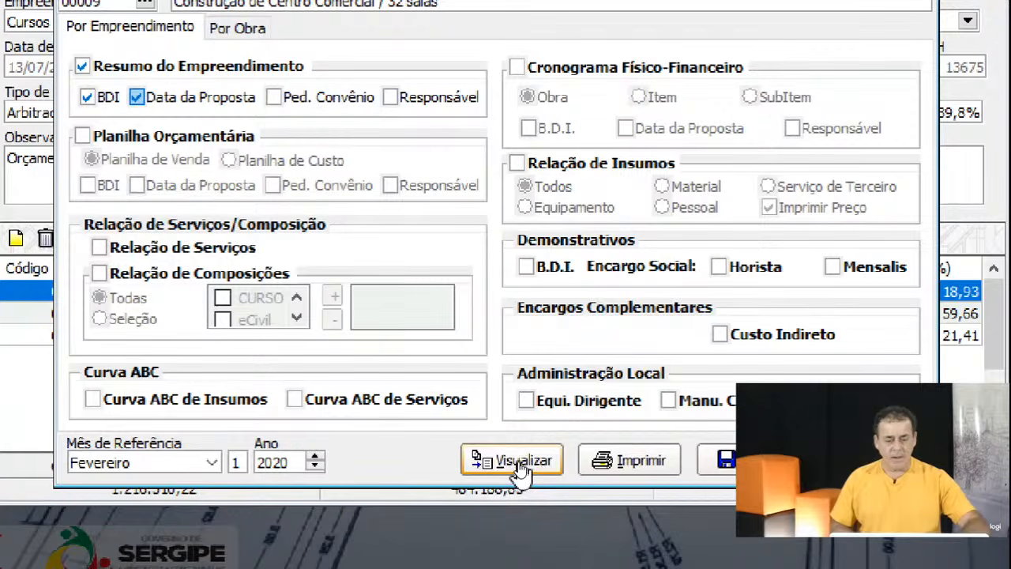
{"action": "left_click", "coordinate": [519, 469]}
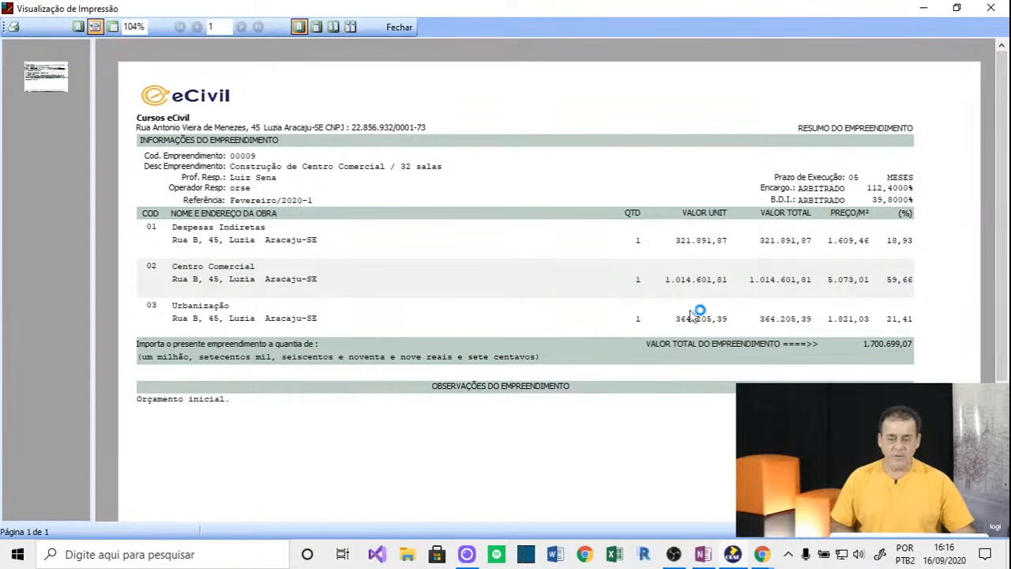
{"action": "left_click", "coordinate": [411, 30]}
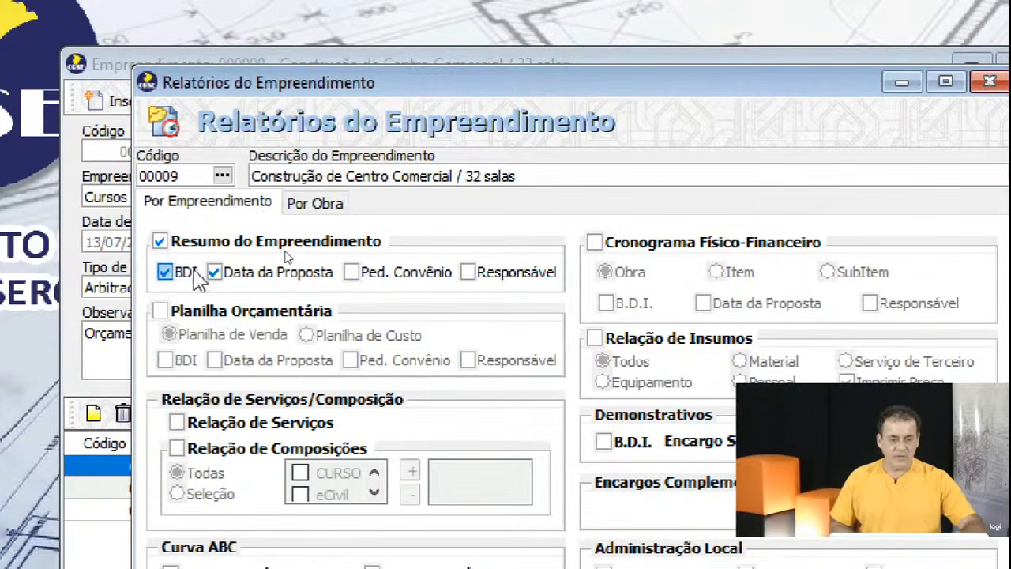
Re-select Resumo do Empreendimento and add the Planilha Orçamentária report.
{"action": "left_click", "coordinate": [269, 235]}
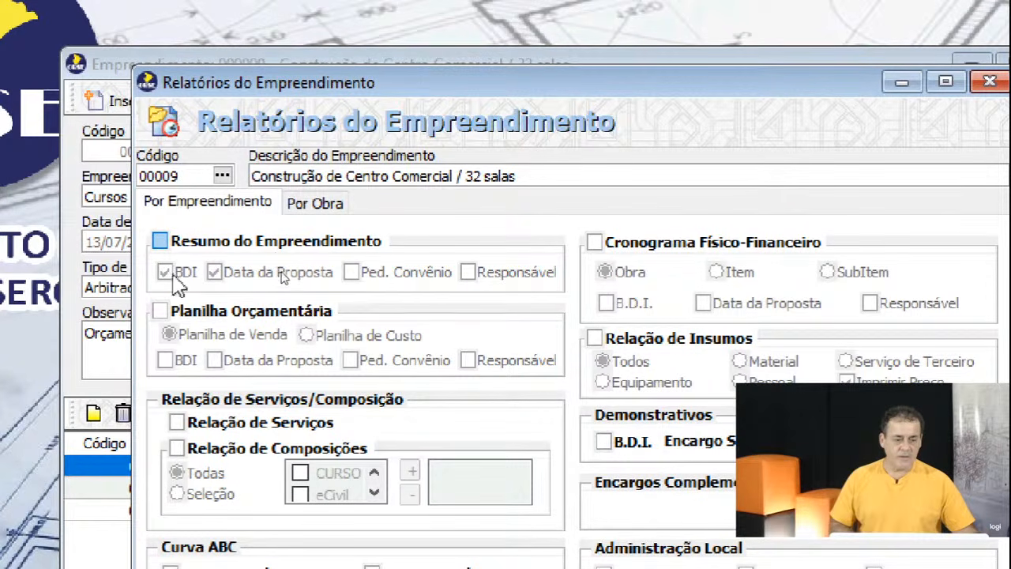
{"action": "left_click", "coordinate": [160, 241]}
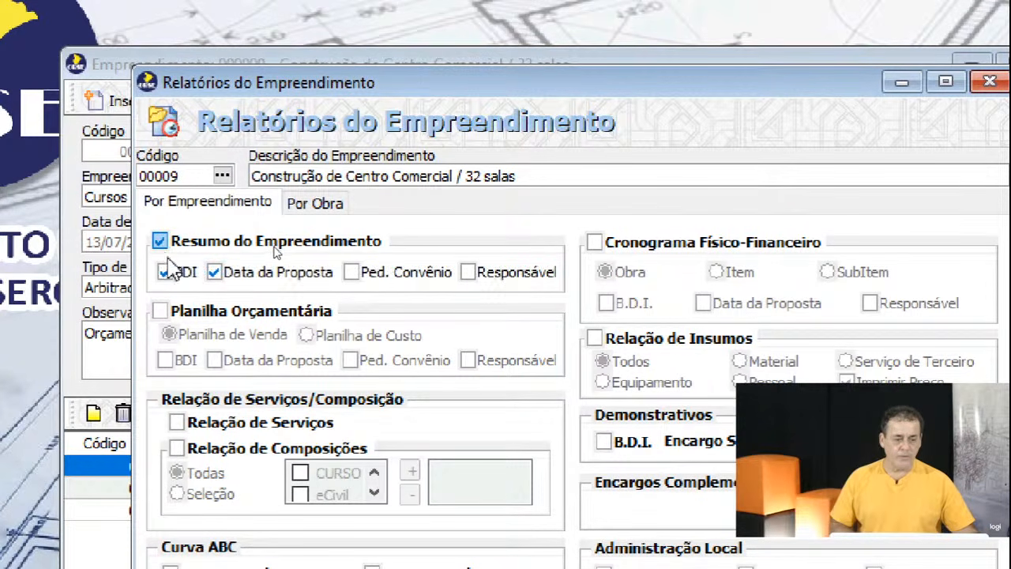
{"action": "left_click", "coordinate": [161, 313]}
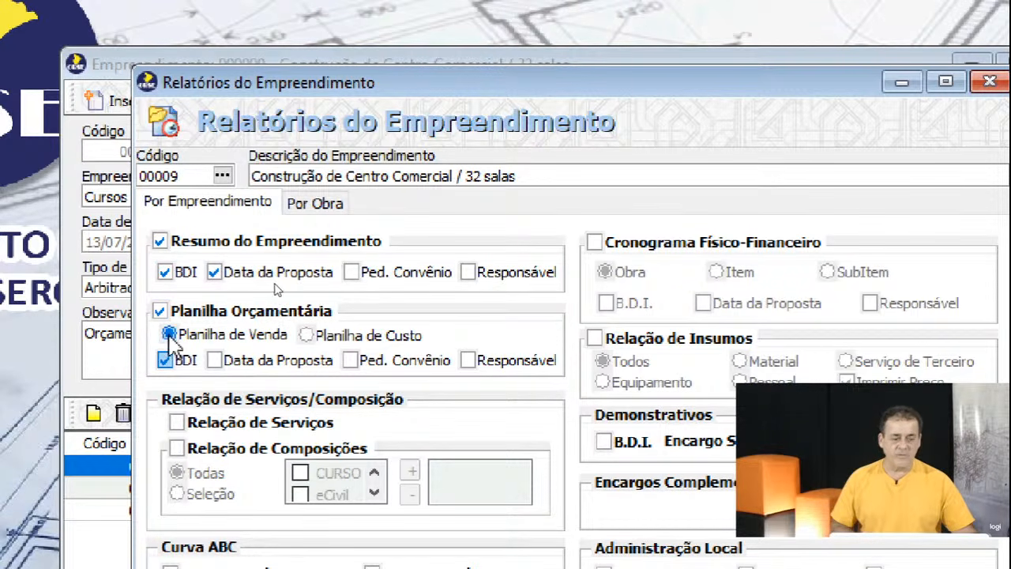
Keep only the Planilha de Venda without BDI and preview its 3 pages.
{"action": "left_click", "coordinate": [165, 272]}
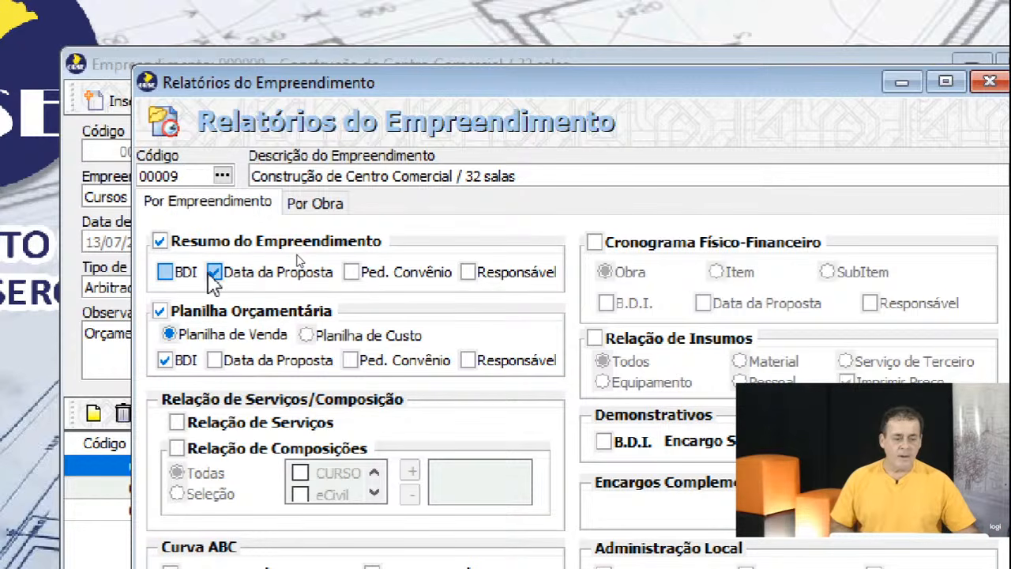
{"action": "left_click", "coordinate": [159, 240]}
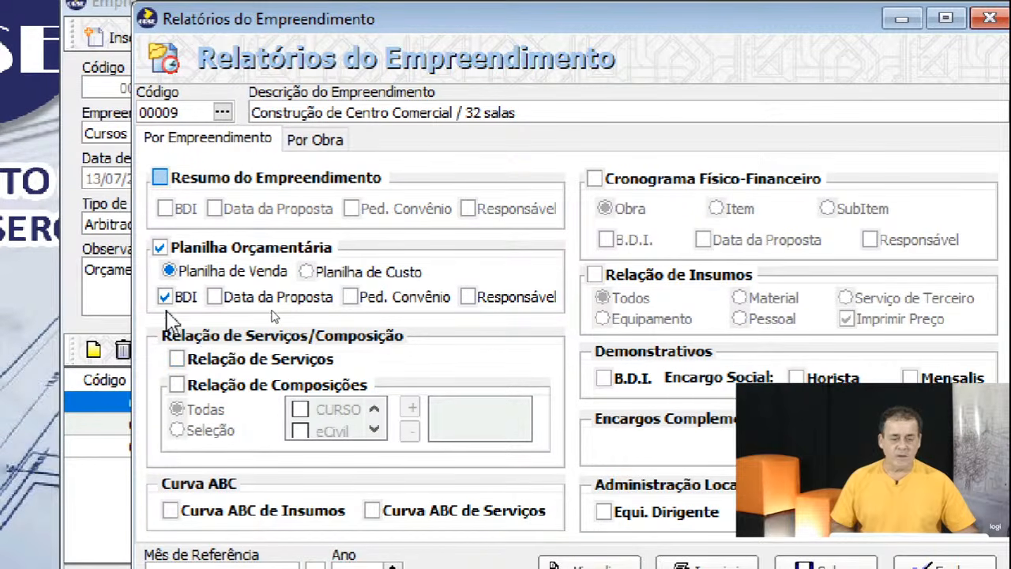
{"action": "left_click", "coordinate": [164, 297]}
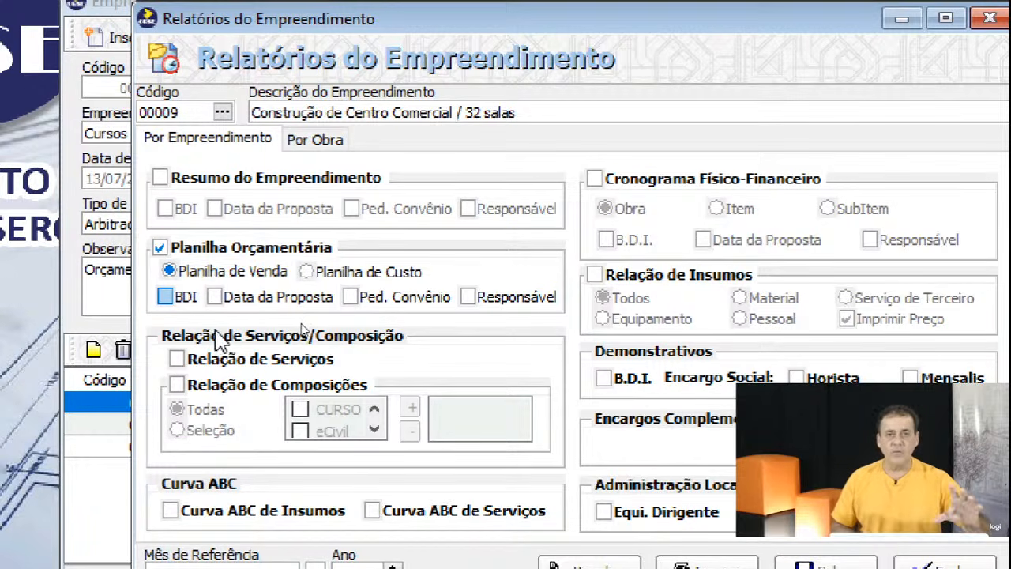
{"action": "left_click", "coordinate": [316, 273]}
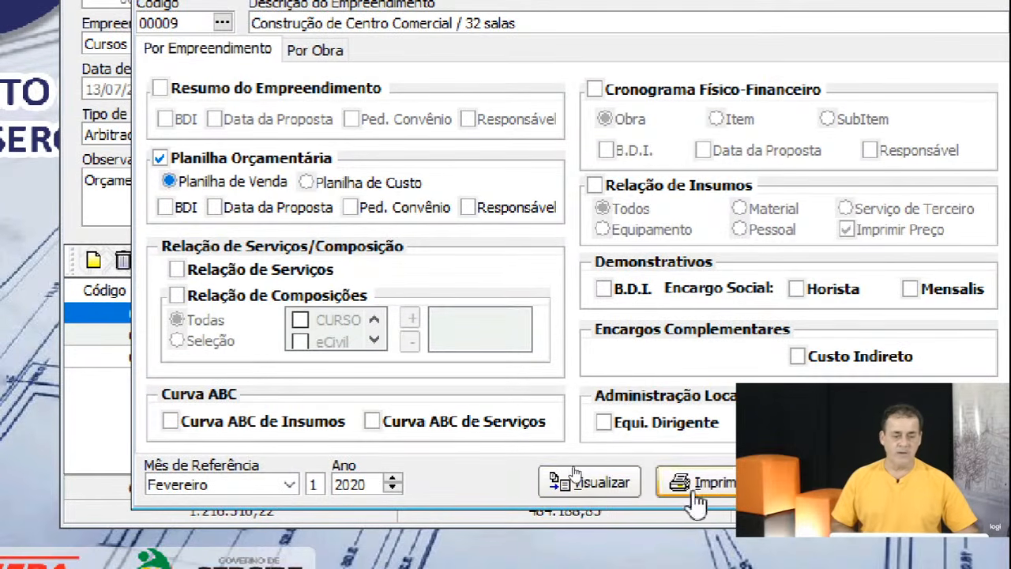
{"action": "left_click", "coordinate": [592, 483]}
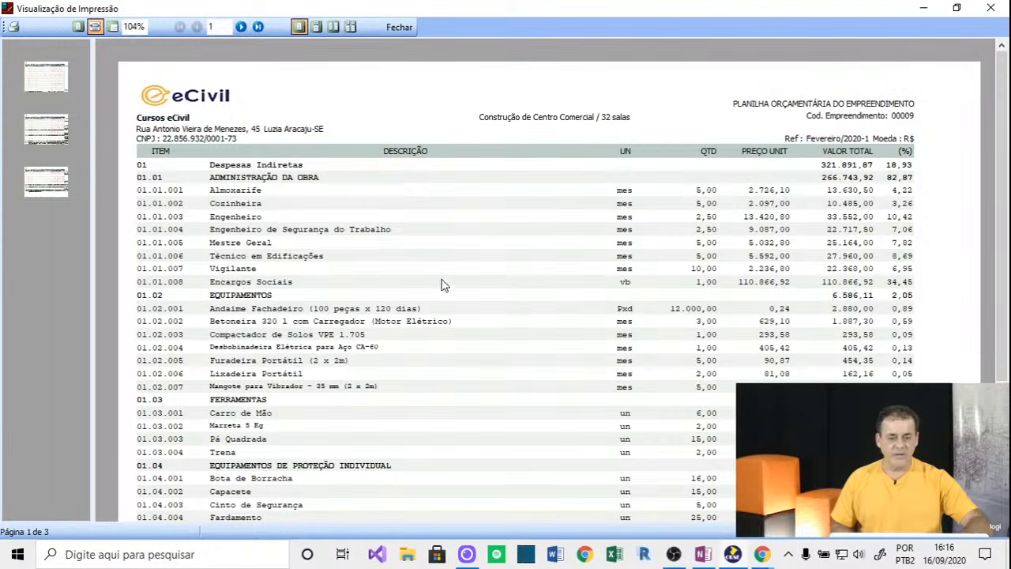
{"action": "left_click", "coordinate": [400, 28]}
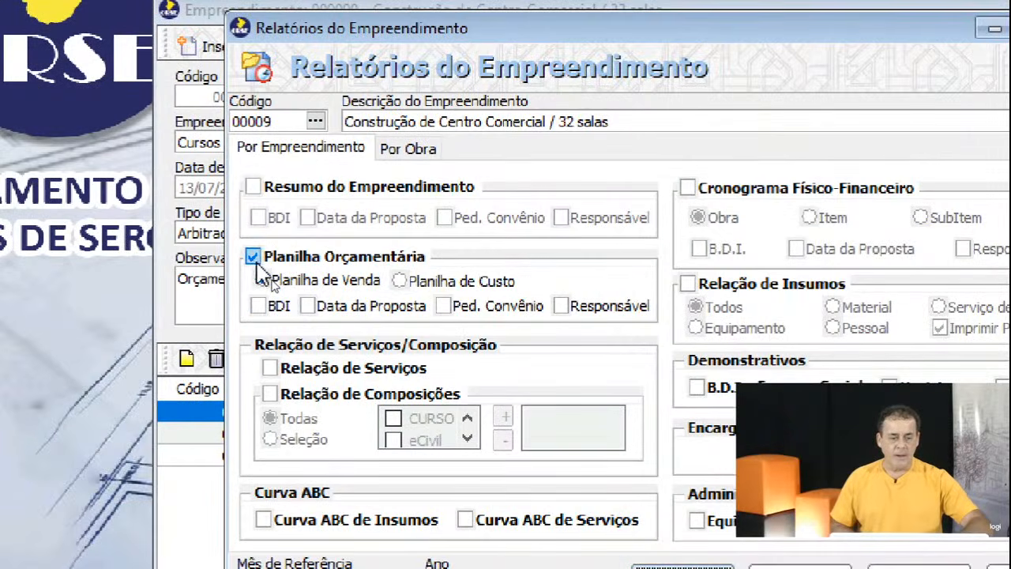
Switch to the Relação de Composições (Todas) report, preview it, and cancel after the first pages.
{"action": "left_click", "coordinate": [269, 275]}
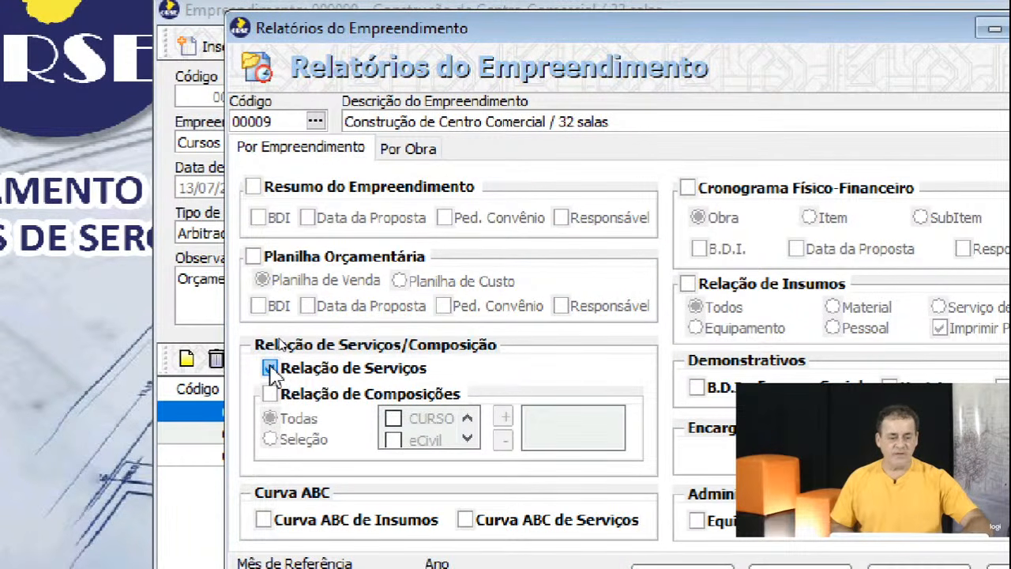
{"action": "left_click", "coordinate": [270, 368]}
{"action": "left_click", "coordinate": [270, 393]}
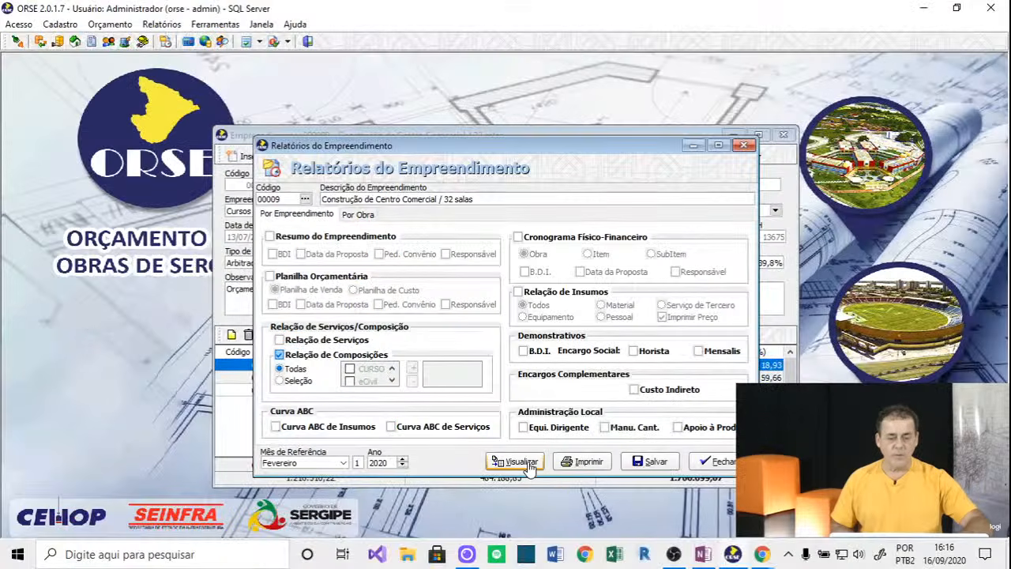
{"action": "left_click", "coordinate": [509, 464]}
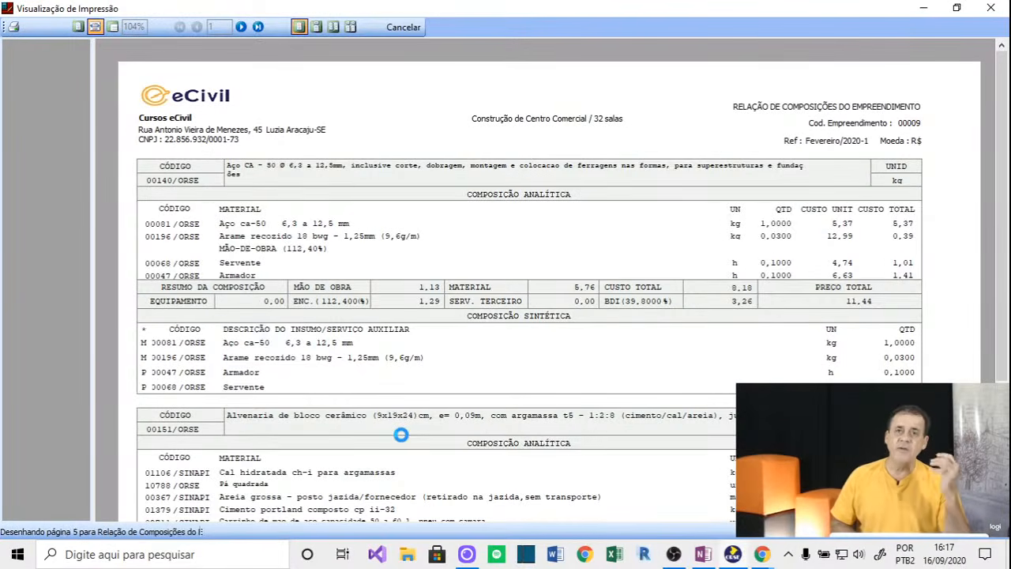
{"action": "scroll", "coordinate": [464, 338], "scroll_direction": "down", "scroll_amount": 3}
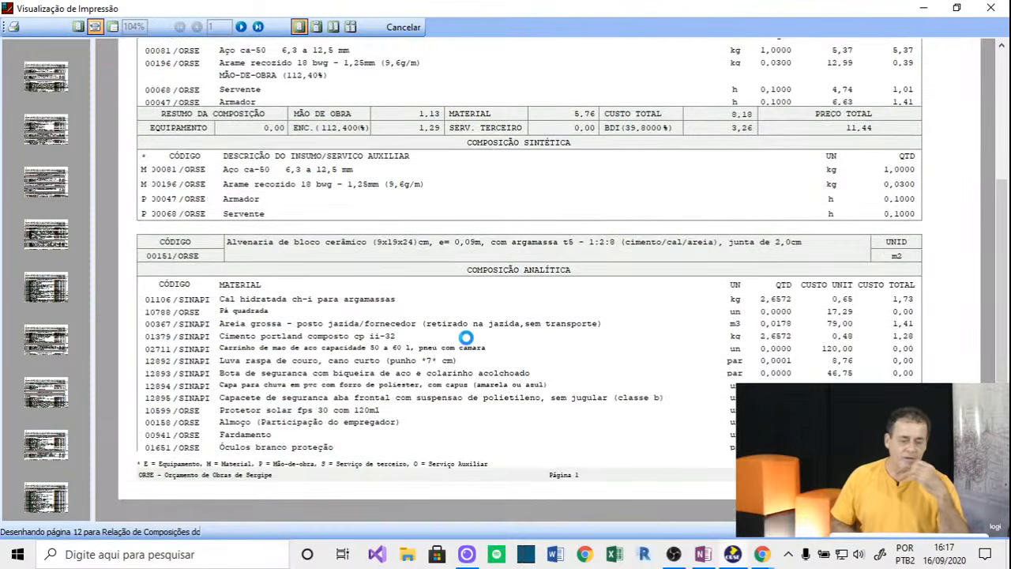
{"action": "scroll", "coordinate": [469, 335], "scroll_direction": "up", "scroll_amount": 3}
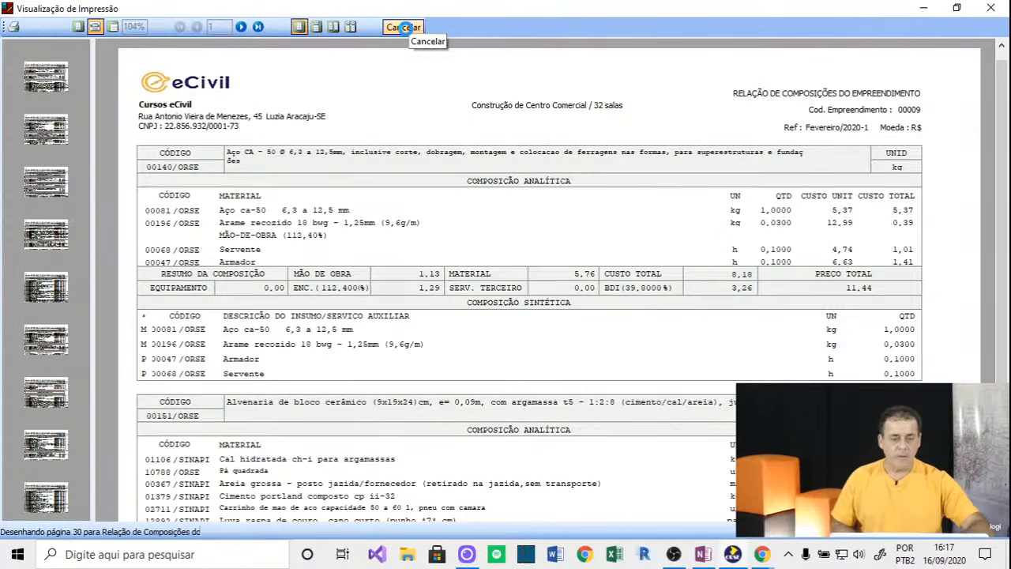
{"action": "left_click", "coordinate": [404, 28]}
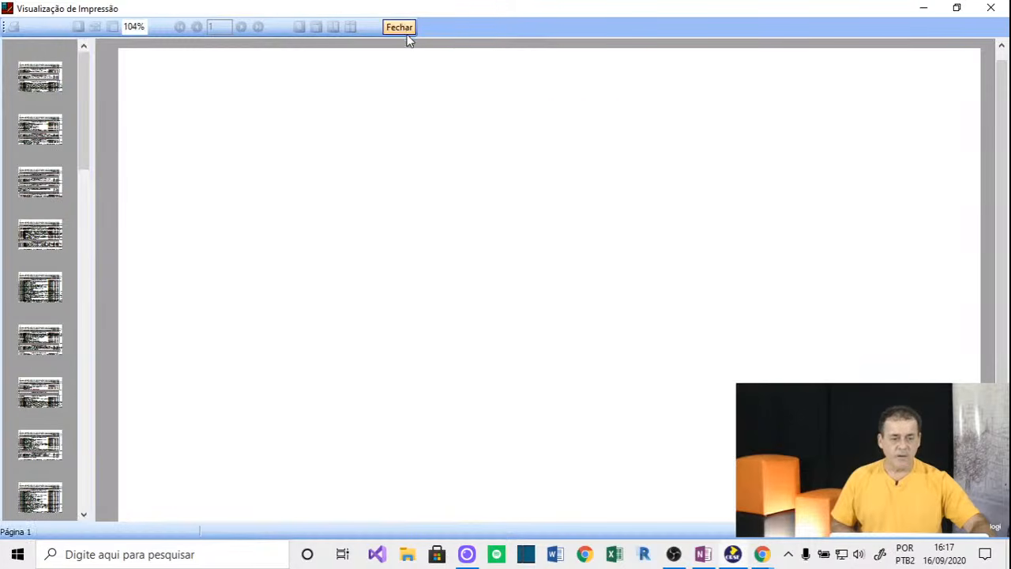
Select only Curva ABC de Insumos and generate its 6-page preview, then switch to OneNote.
{"action": "left_click", "coordinate": [392, 28]}
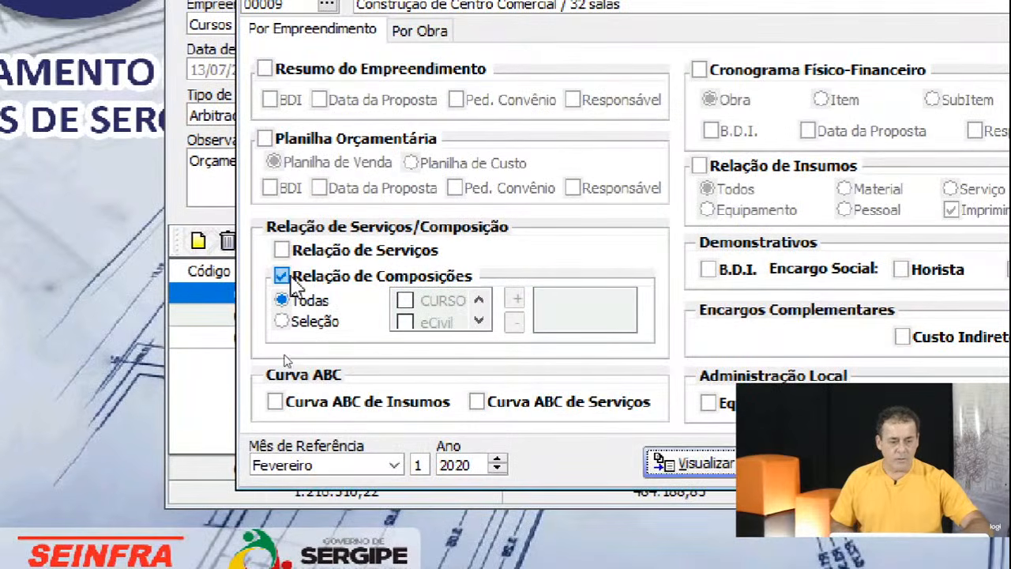
{"action": "left_click", "coordinate": [282, 277]}
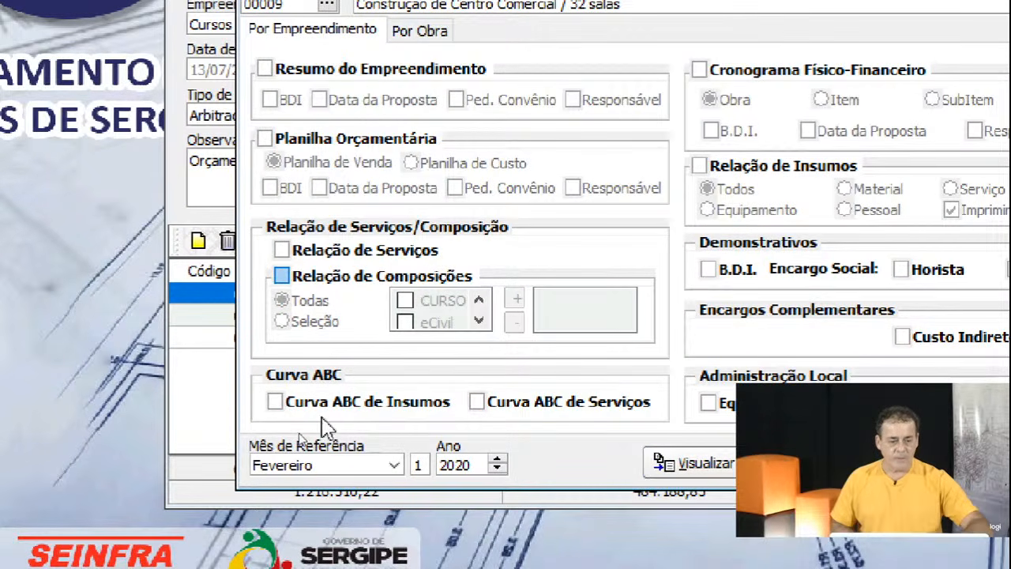
{"action": "left_click", "coordinate": [275, 403]}
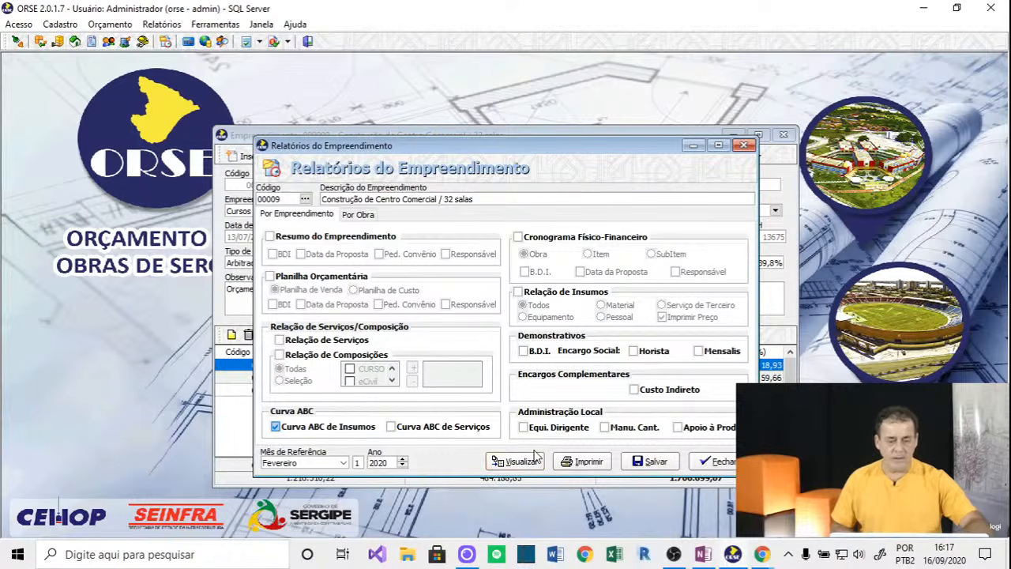
{"action": "left_click", "coordinate": [518, 464]}
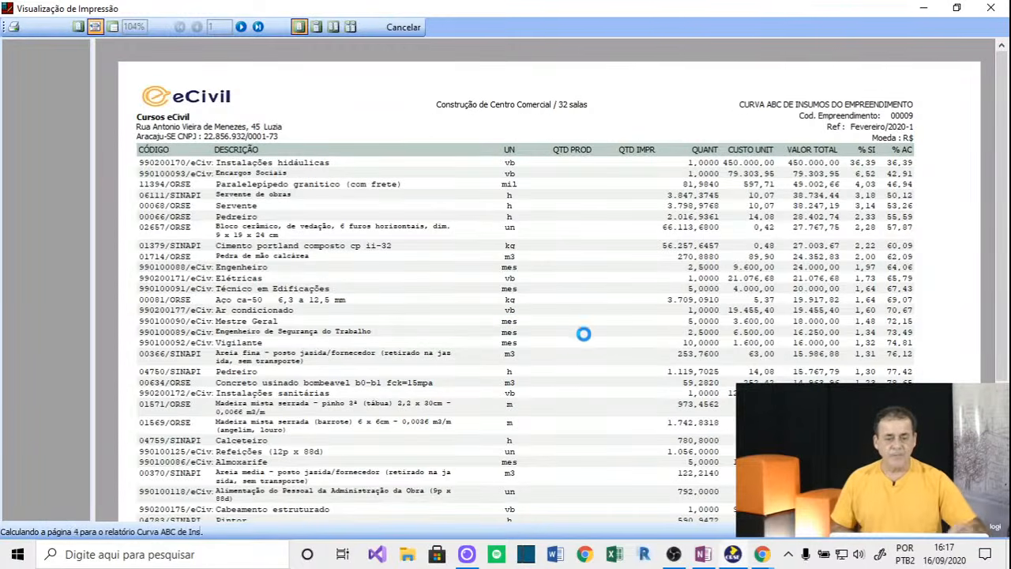
{"action": "left_click", "coordinate": [703, 555]}
Add a new page in Anotações and paste a screen clipping of the Curva ABC report.
{"action": "left_click", "coordinate": [462, 68]}
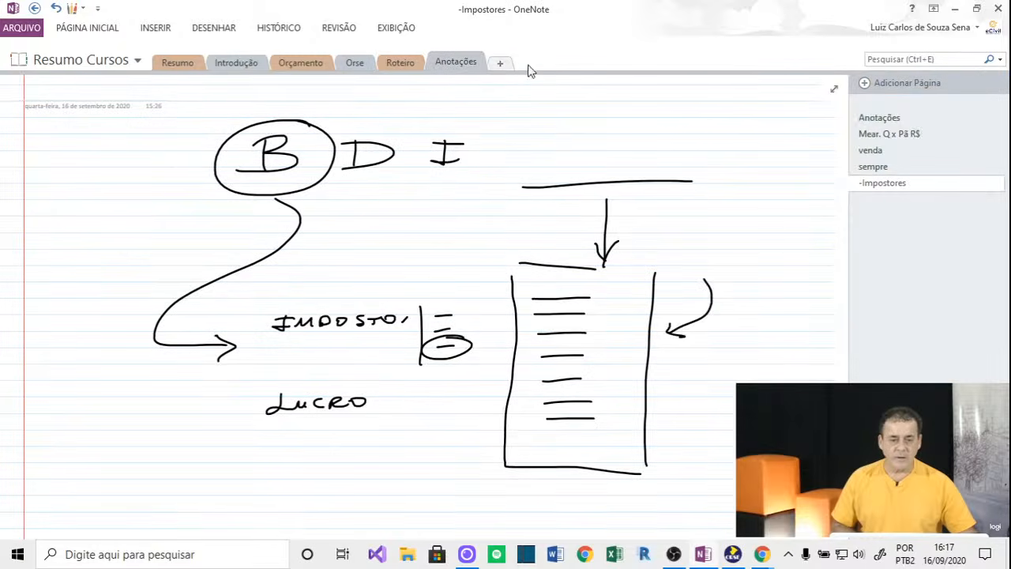
{"action": "left_click", "coordinate": [868, 84]}
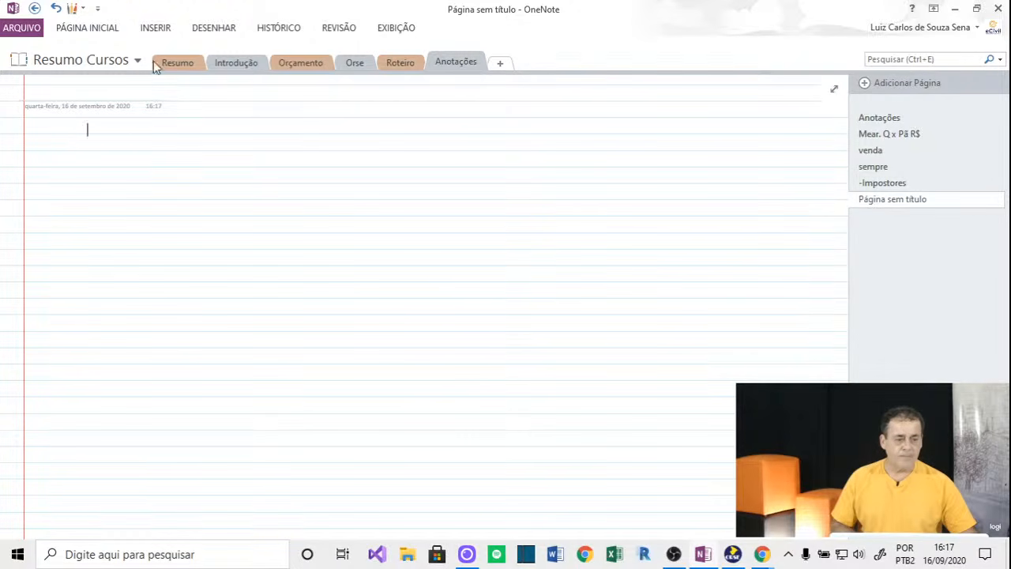
{"action": "left_click", "coordinate": [152, 30]}
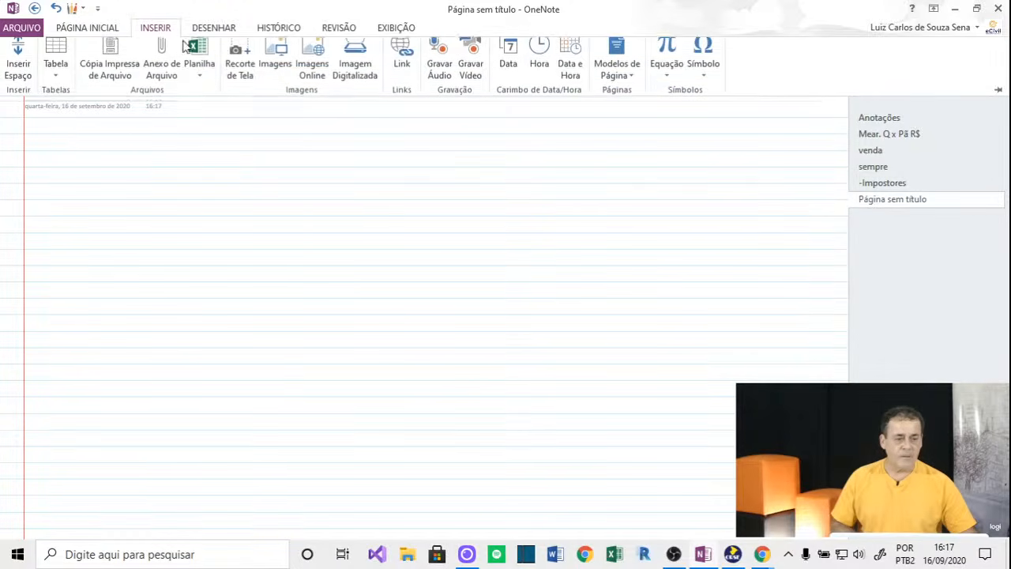
{"action": "left_click", "coordinate": [240, 67]}
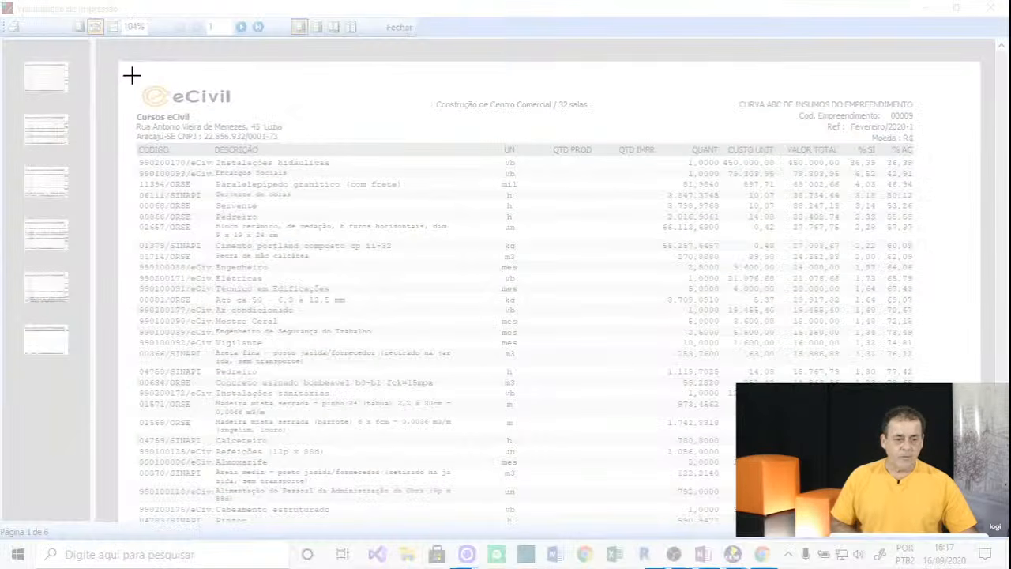
{"action": "left_click_drag", "start_coordinate": [131, 75], "coordinate": [957, 521]}
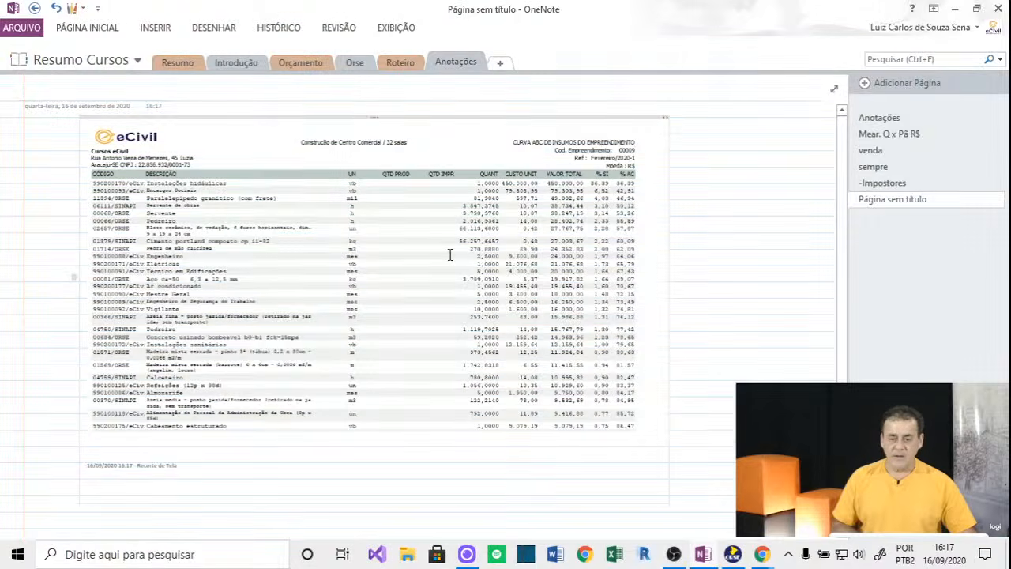
{"action": "left_click_drag", "start_coordinate": [668, 436], "coordinate": [274, 224]}
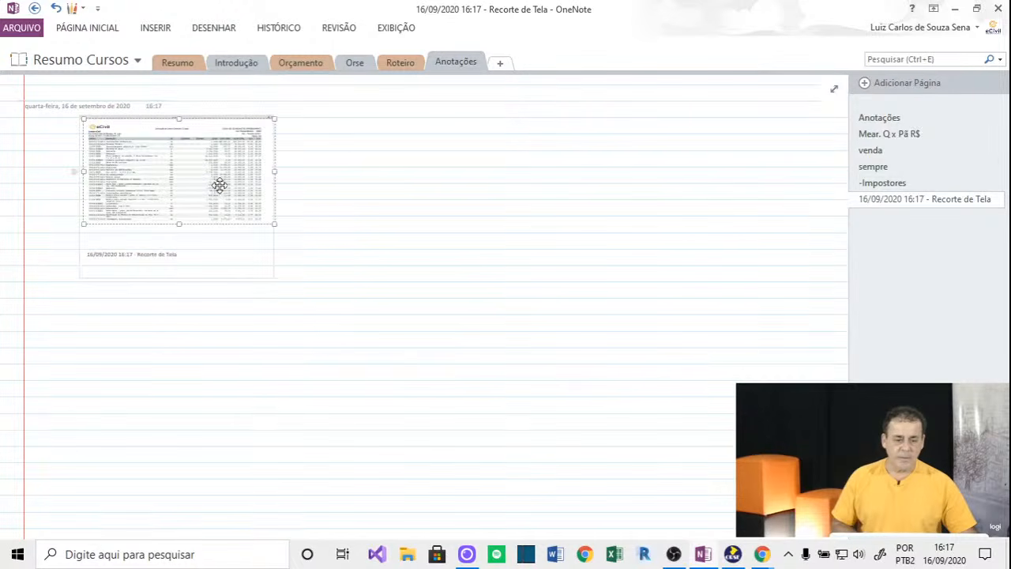
{"action": "left_click_drag", "start_coordinate": [220, 185], "coordinate": [472, 337]}
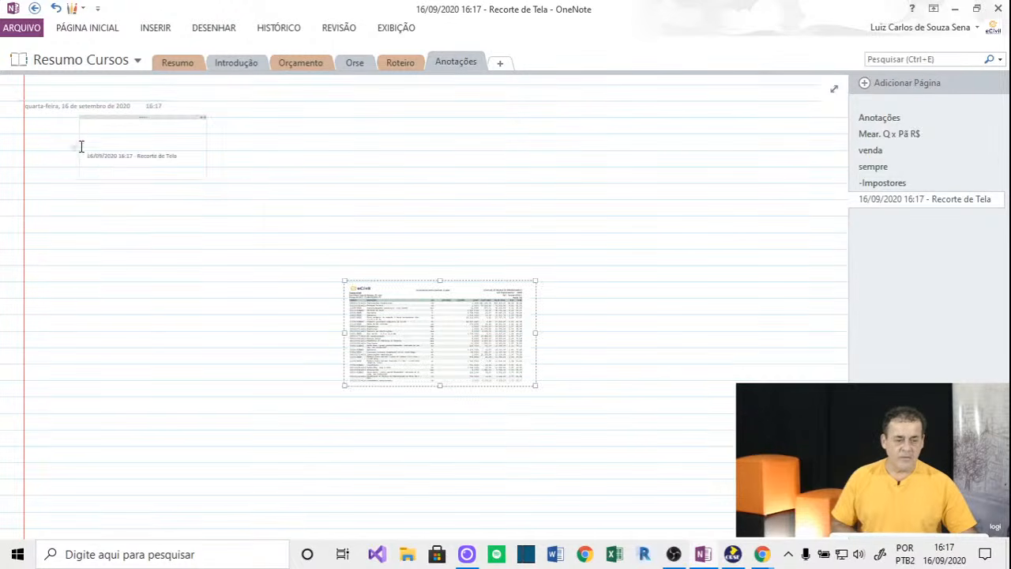
Delete the clipping caption and enlarge the report image to fill the page width.
{"action": "left_click", "coordinate": [146, 116]}
{"action": "key", "text": "Delete"}
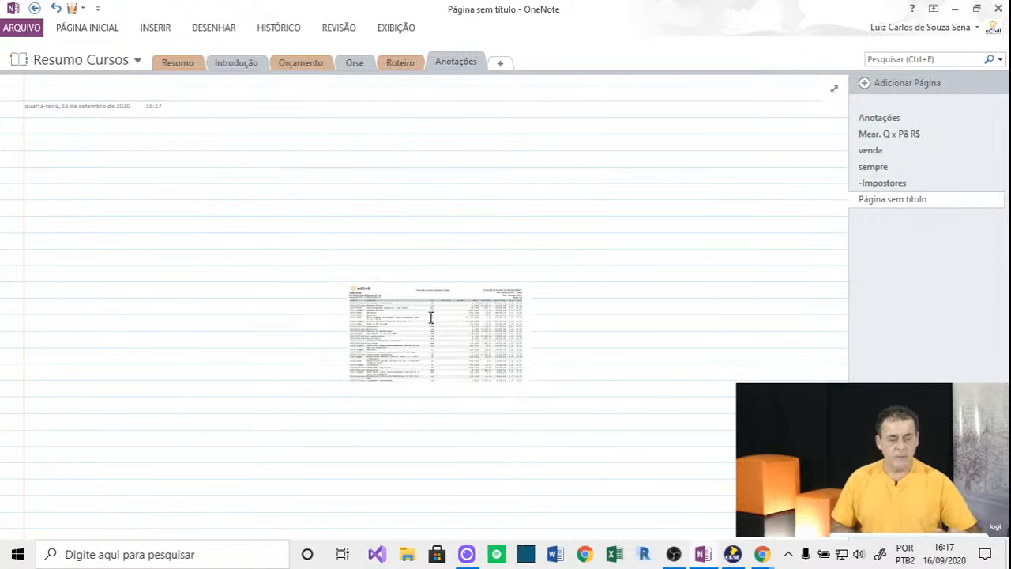
{"action": "left_click_drag", "start_coordinate": [430, 317], "coordinate": [153, 164]}
{"action": "left_click_drag", "start_coordinate": [254, 237], "coordinate": [725, 518]}
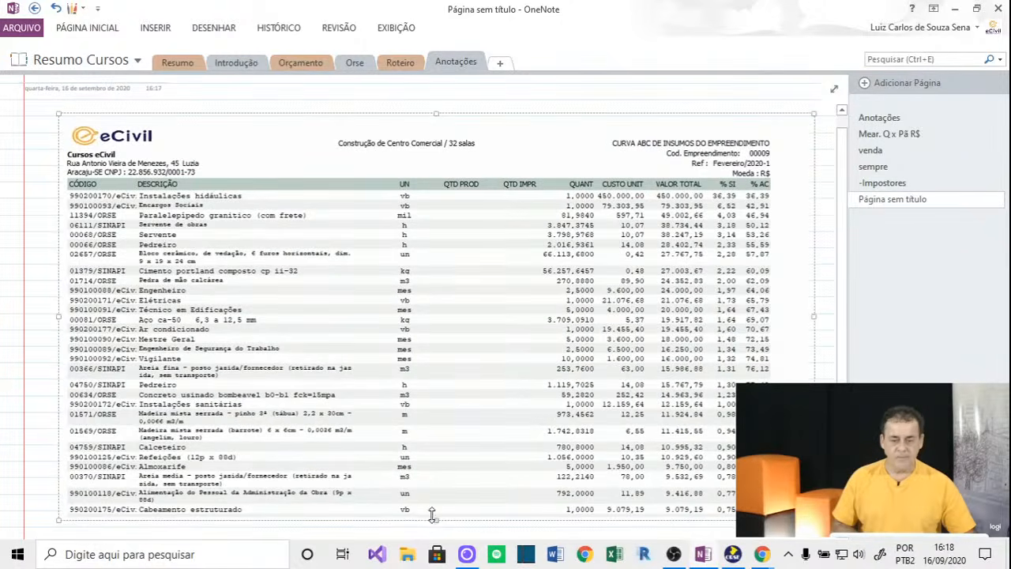
{"action": "left_click_drag", "start_coordinate": [433, 518], "coordinate": [435, 547]}
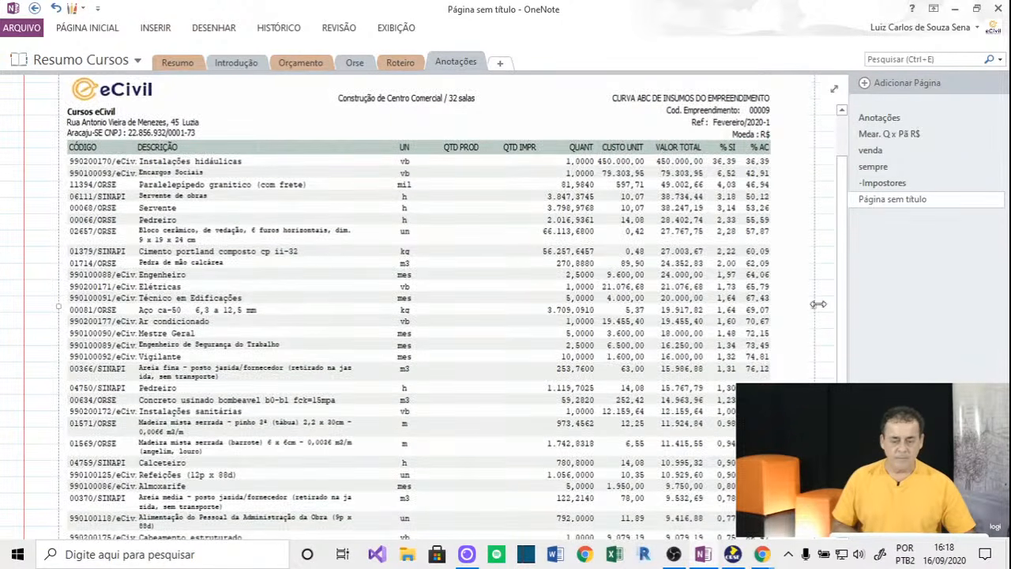
{"action": "left_click_drag", "start_coordinate": [814, 305], "coordinate": [837, 306]}
{"action": "scroll", "coordinate": [691, 281], "scroll_direction": "up", "scroll_amount": 2}
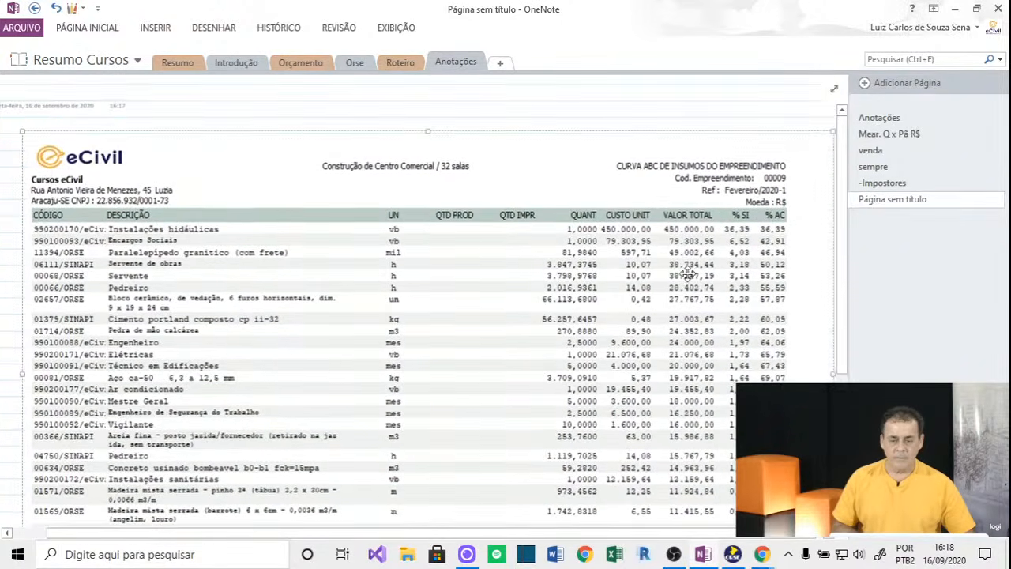
{"action": "left_click_drag", "start_coordinate": [550, 331], "coordinate": [537, 319]}
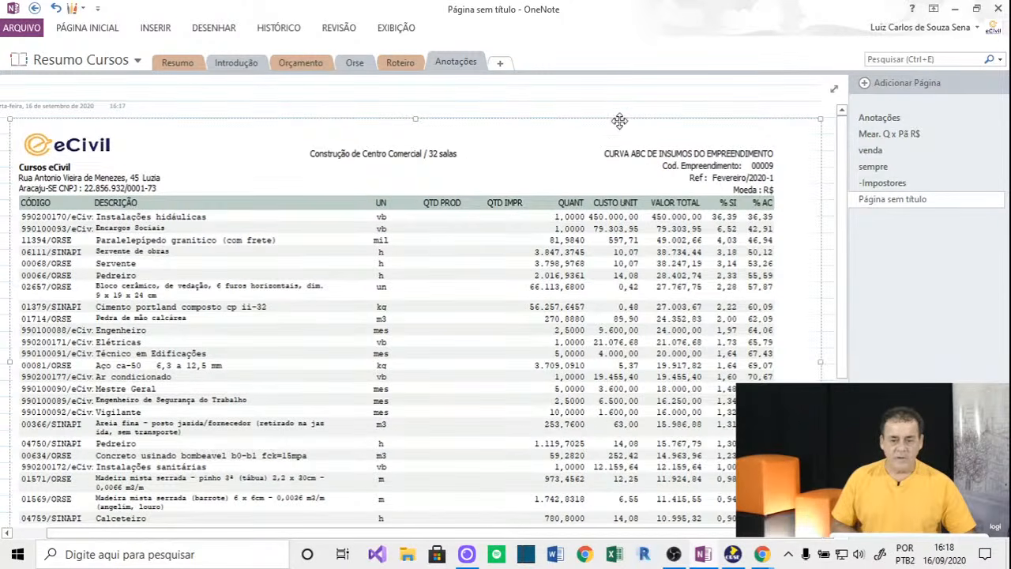
{"action": "left_click", "coordinate": [627, 130]}
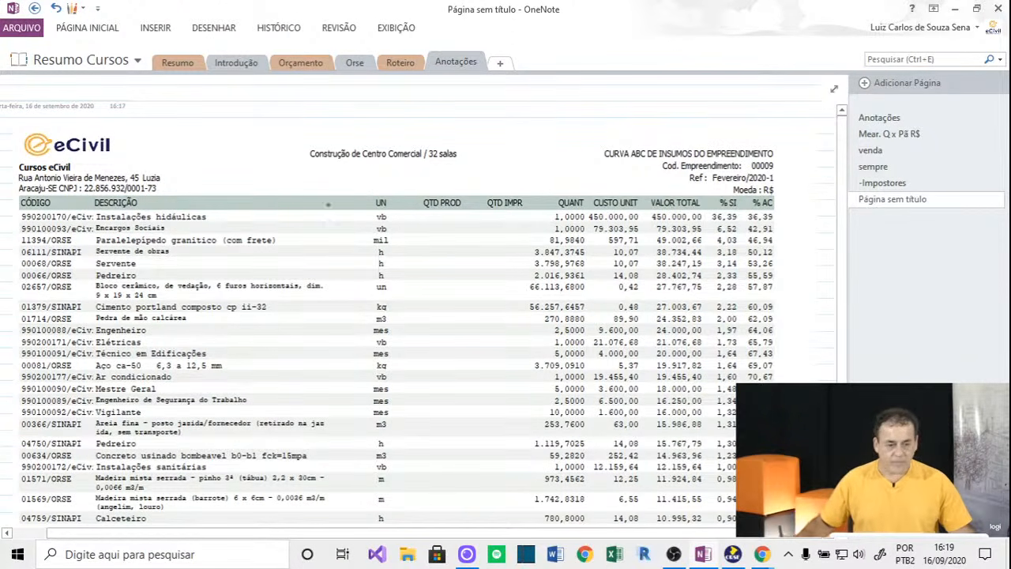
Set a thick orange pen and draw a line across the Areia fina row.
{"action": "left_click", "coordinate": [229, 30]}
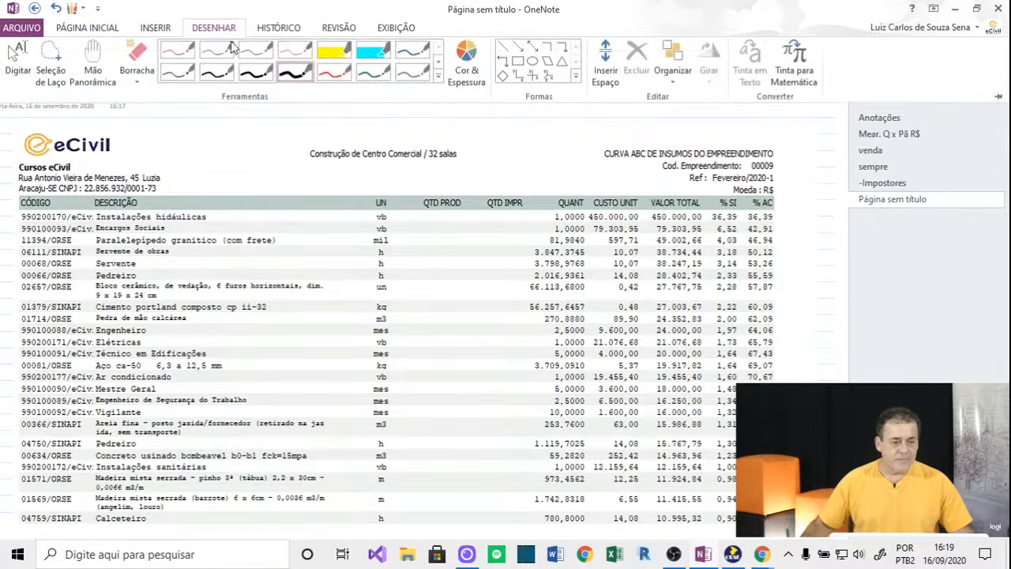
{"action": "left_click", "coordinate": [463, 77]}
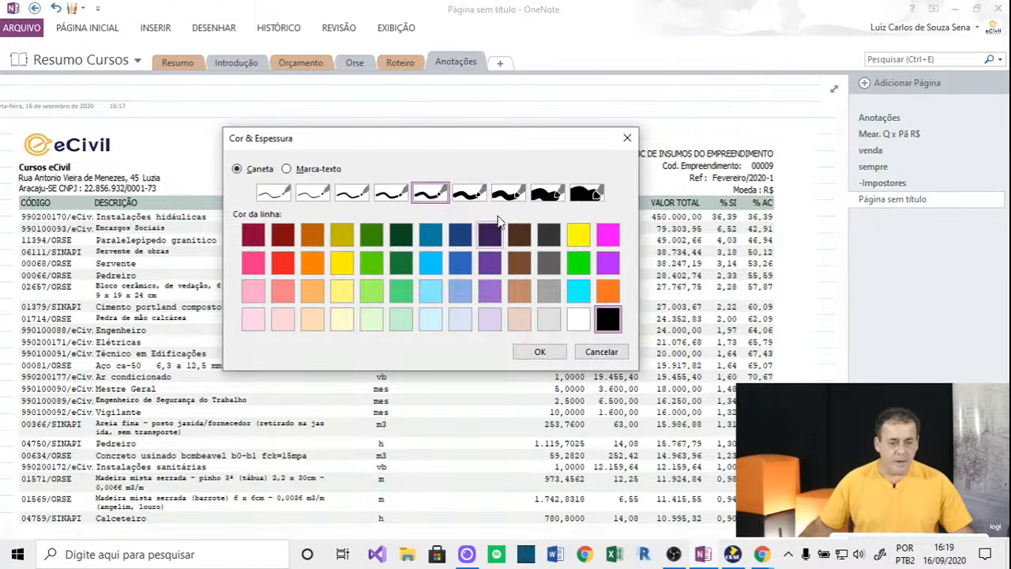
{"action": "left_click", "coordinate": [469, 192]}
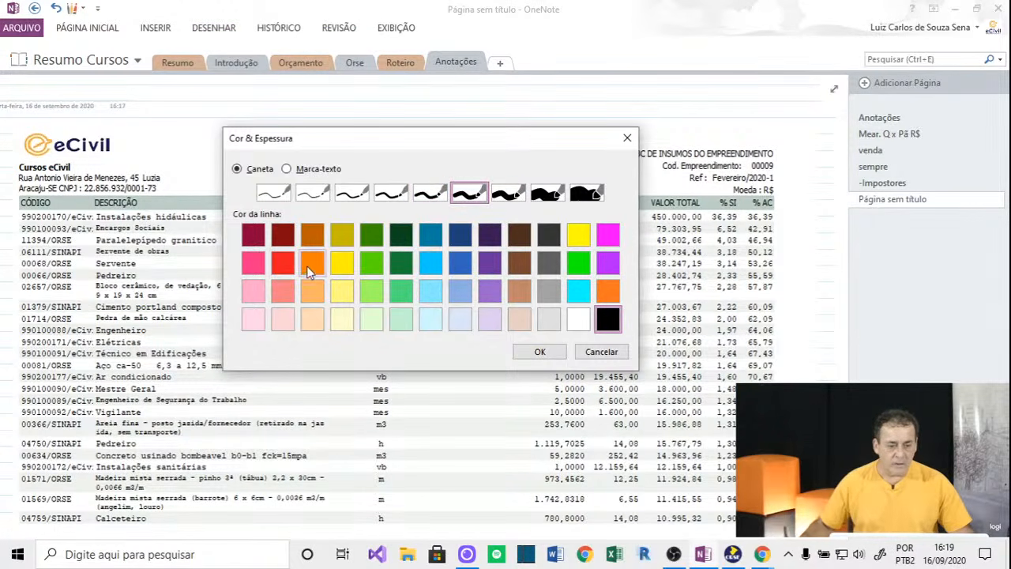
{"action": "left_click", "coordinate": [312, 261]}
{"action": "left_click", "coordinate": [508, 193]}
{"action": "left_click", "coordinate": [537, 352]}
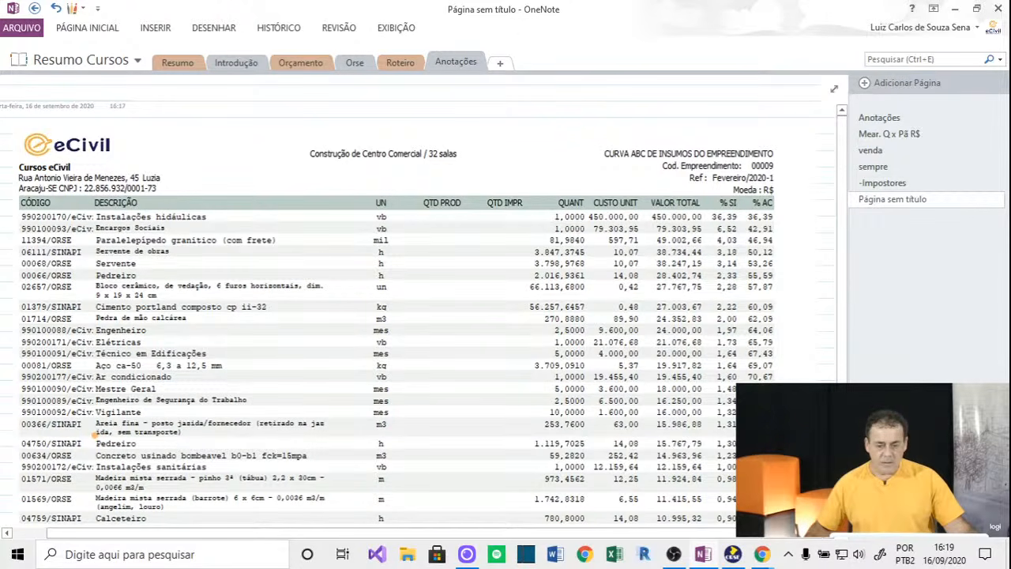
{"action": "left_click_drag", "start_coordinate": [19, 422], "coordinate": [736, 426]}
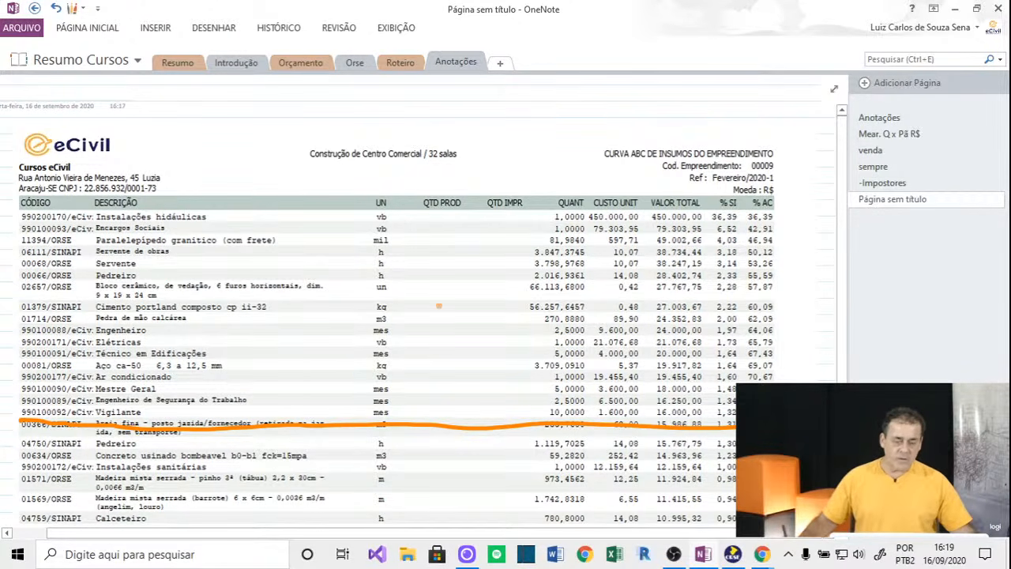
Handwrite an underlined 70%, then circle the top VALOR TOTAL values and the CURVA ABC heading.
{"action": "left_click_drag", "start_coordinate": [414, 291], "coordinate": [425, 322]}
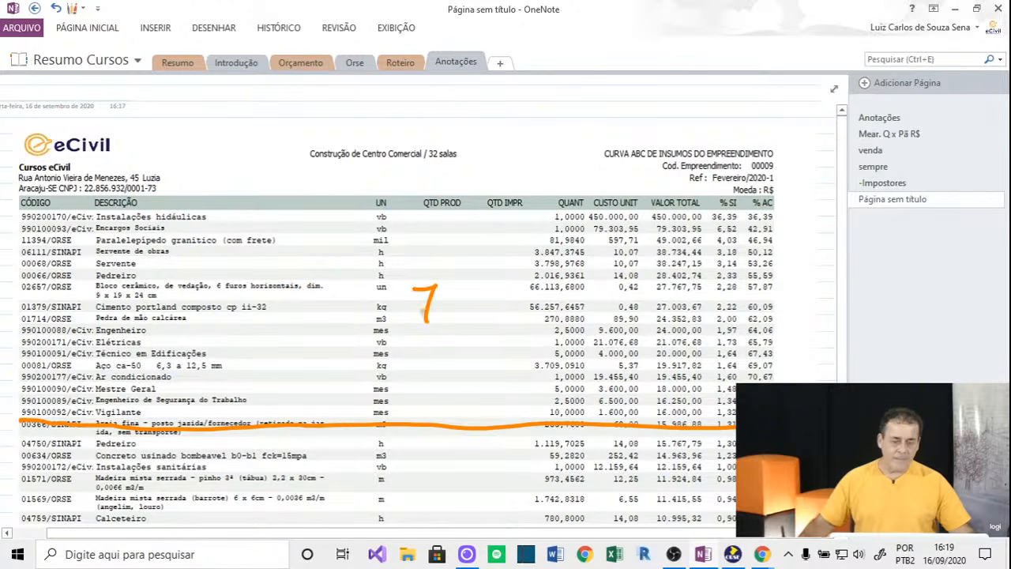
{"action": "left_click_drag", "start_coordinate": [458, 288], "coordinate": [472, 316]}
{"action": "left_click_drag", "start_coordinate": [478, 303], "coordinate": [481, 309]}
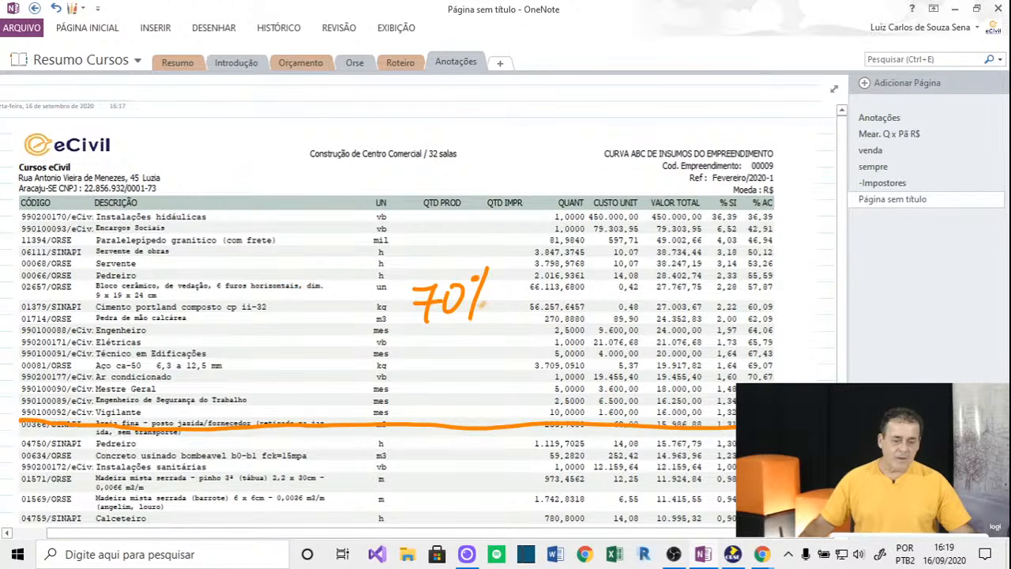
{"action": "left_click_drag", "start_coordinate": [419, 348], "coordinate": [517, 326]}
{"action": "left_click_drag", "start_coordinate": [395, 277], "coordinate": [485, 252]}
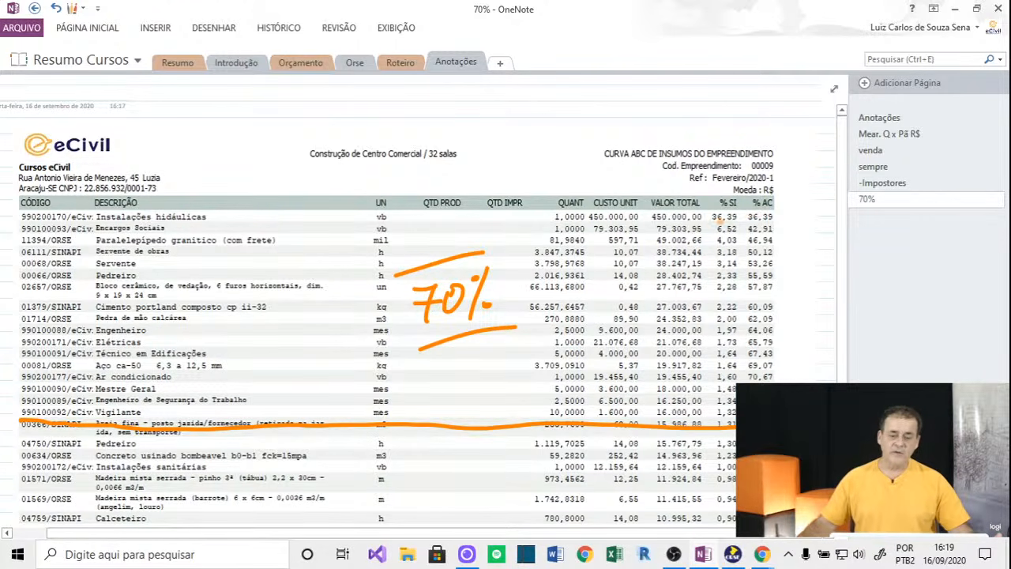
{"action": "mouse_move", "coordinate": [698, 203]}
{"action": "left_mouse_down"}
{"action": "mouse_move", "coordinate": [714, 231]}
{"action": "mouse_move", "coordinate": [655, 248]}
{"action": "mouse_move", "coordinate": [660, 268]}
{"action": "mouse_move", "coordinate": [685, 275]}
{"action": "mouse_move", "coordinate": [672, 284]}
{"action": "mouse_move", "coordinate": [702, 314]}
{"action": "left_mouse_up"}
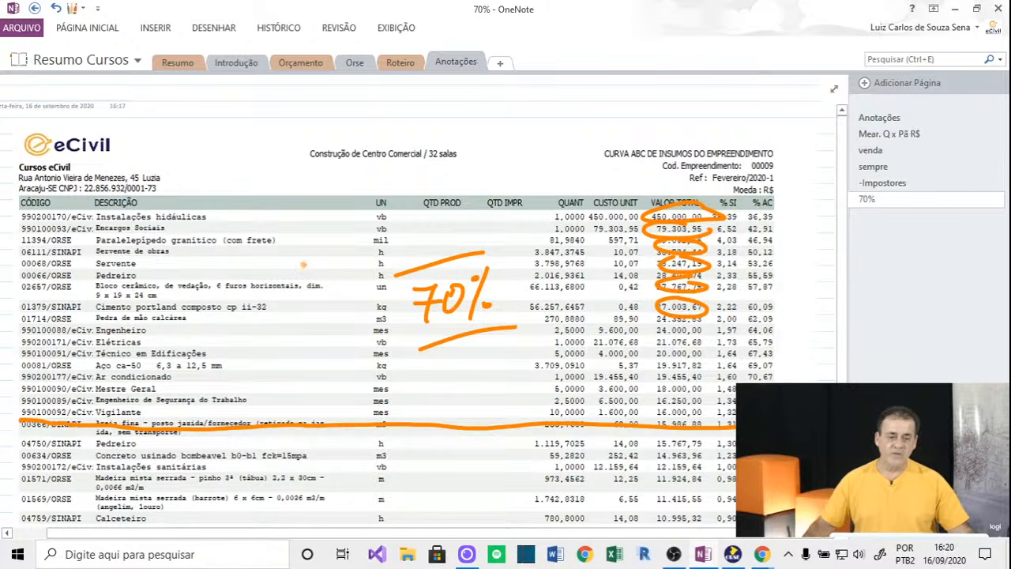
{"action": "mouse_move", "coordinate": [707, 132]}
{"action": "left_mouse_down"}
{"action": "mouse_move", "coordinate": [695, 158]}
{"action": "mouse_move", "coordinate": [722, 131]}
{"action": "left_mouse_up"}
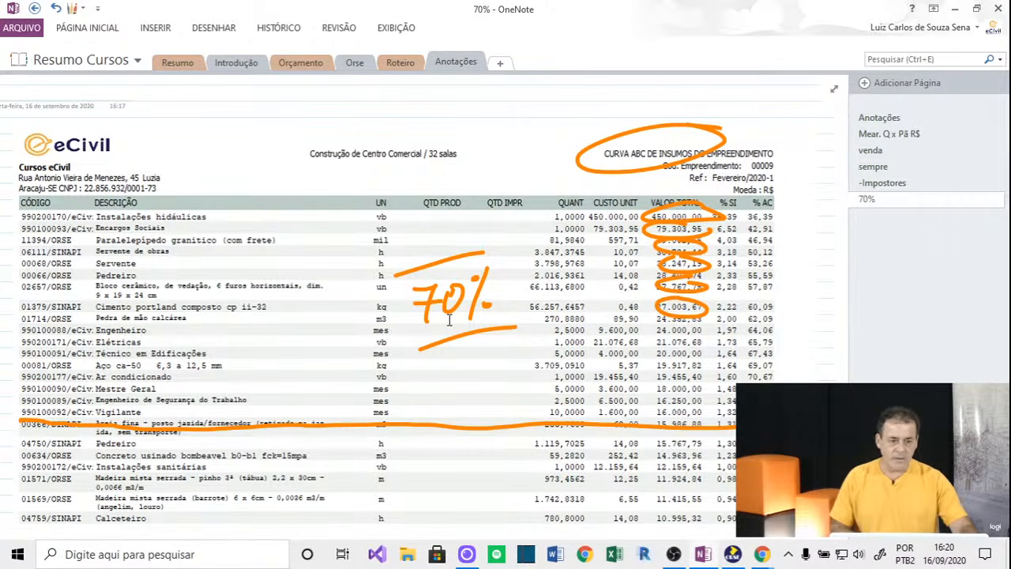
{"action": "left_click", "coordinate": [731, 555]}
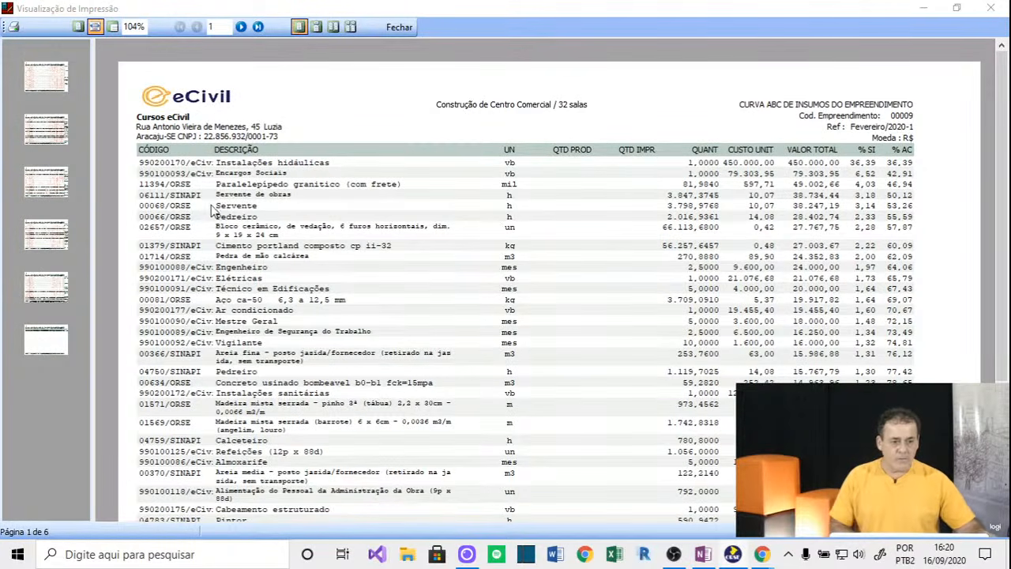
{"action": "left_click", "coordinate": [257, 27]}
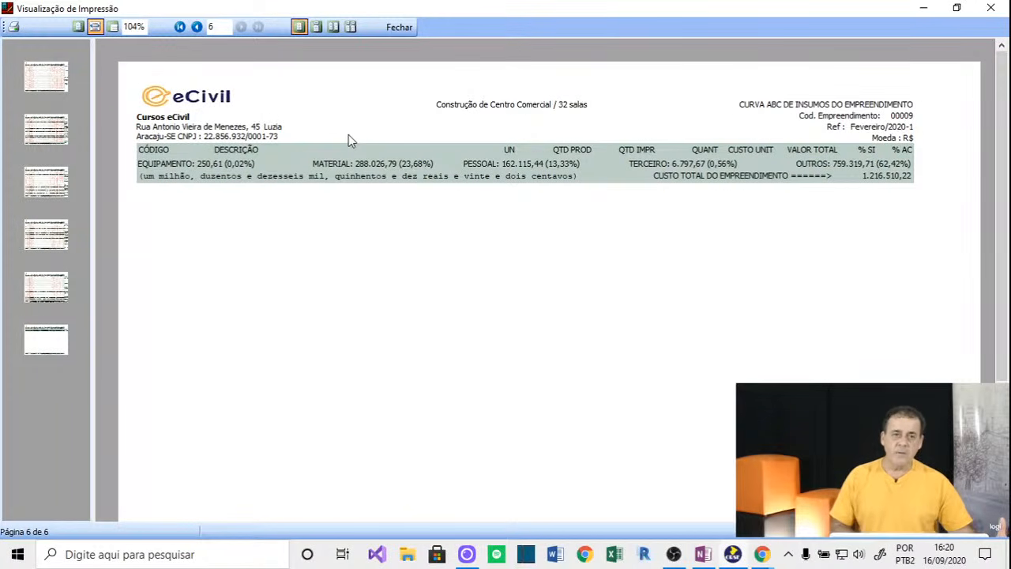
{"action": "left_click", "coordinate": [197, 28]}
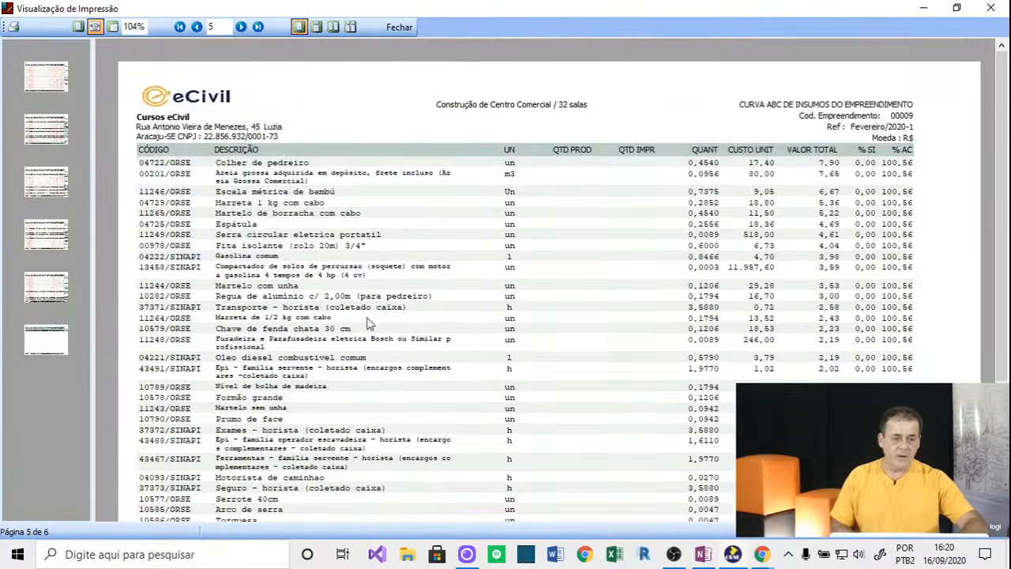
{"action": "scroll", "coordinate": [372, 328], "scroll_direction": "down", "scroll_amount": 3}
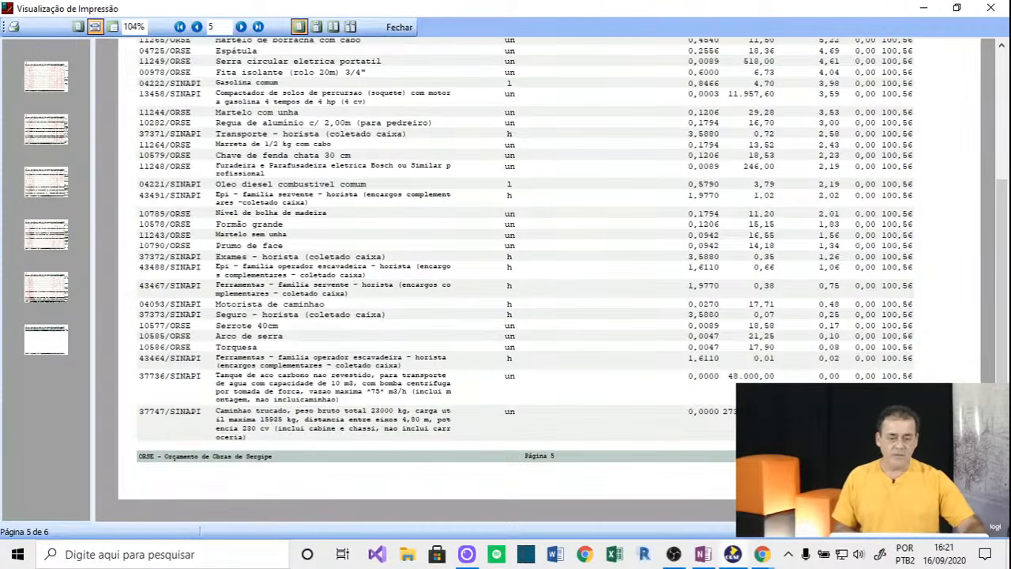
{"action": "left_click", "coordinate": [705, 556]}
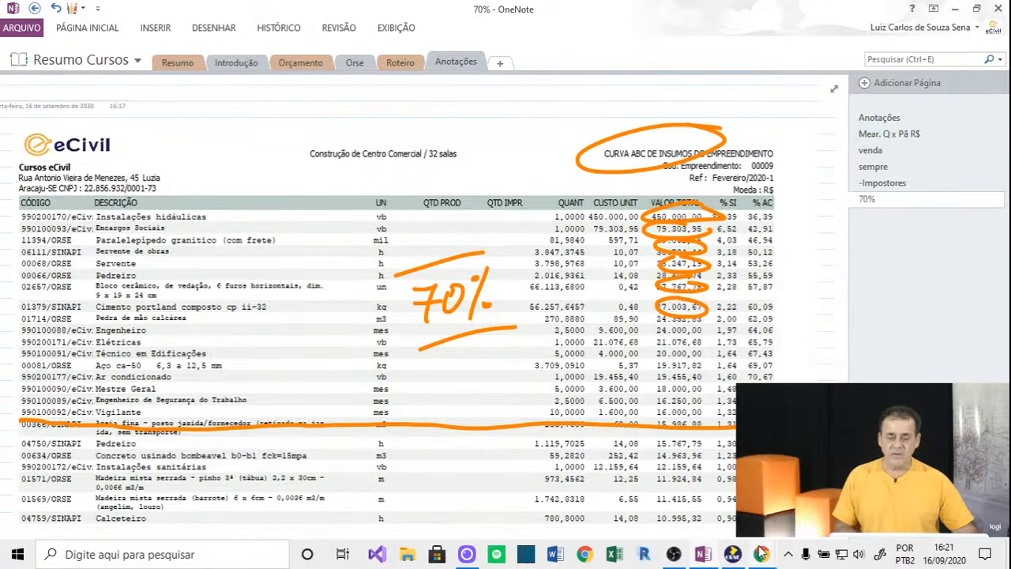
{"action": "mouse_move", "coordinate": [762, 556]}
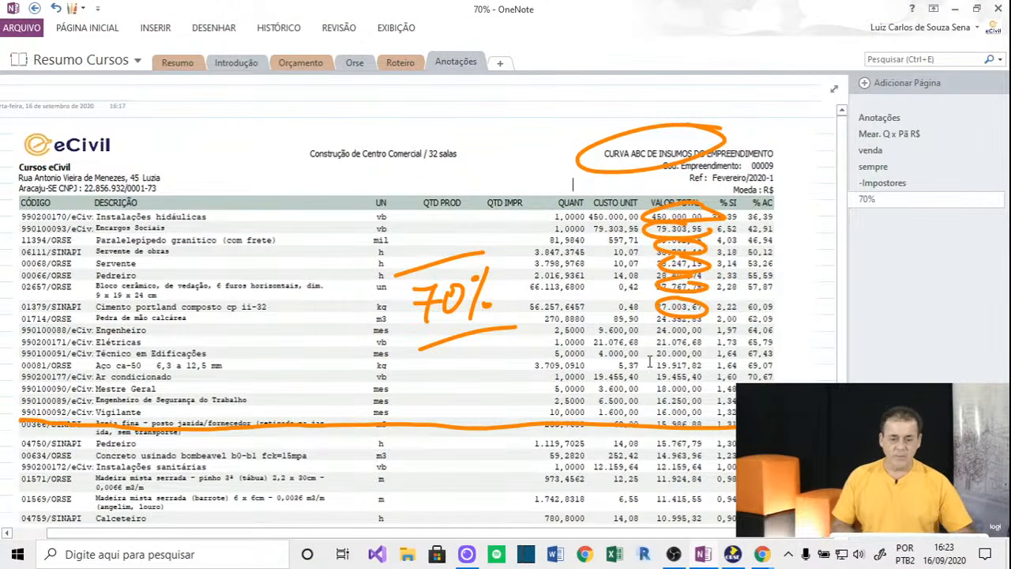
Close the ABC curve preview, then swap Curva ABC de Insumos for Cronograma Físico-Financeiro by Item.
{"action": "left_click", "coordinate": [732, 555]}
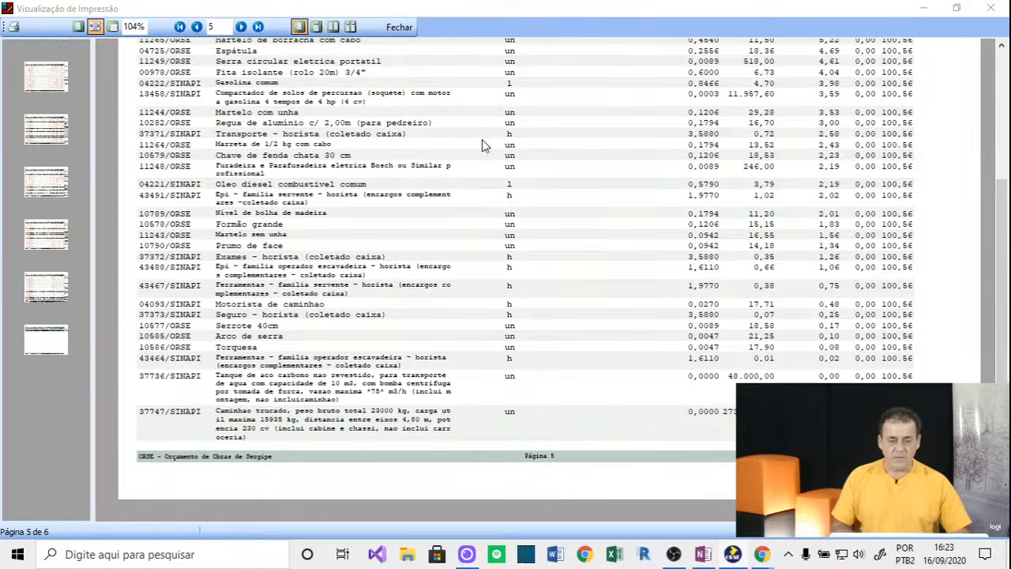
{"action": "left_click", "coordinate": [398, 28]}
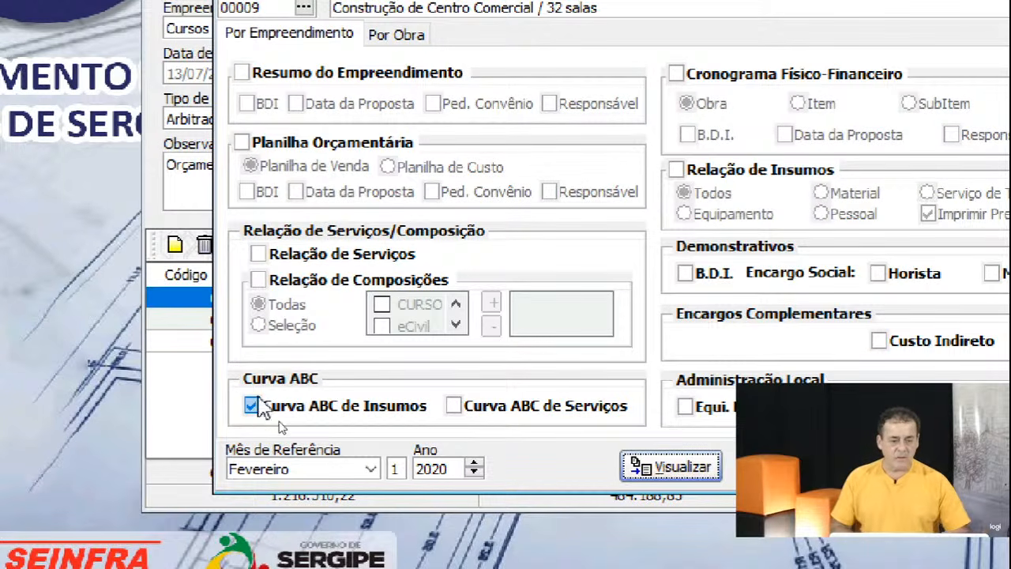
{"action": "left_click", "coordinate": [304, 415]}
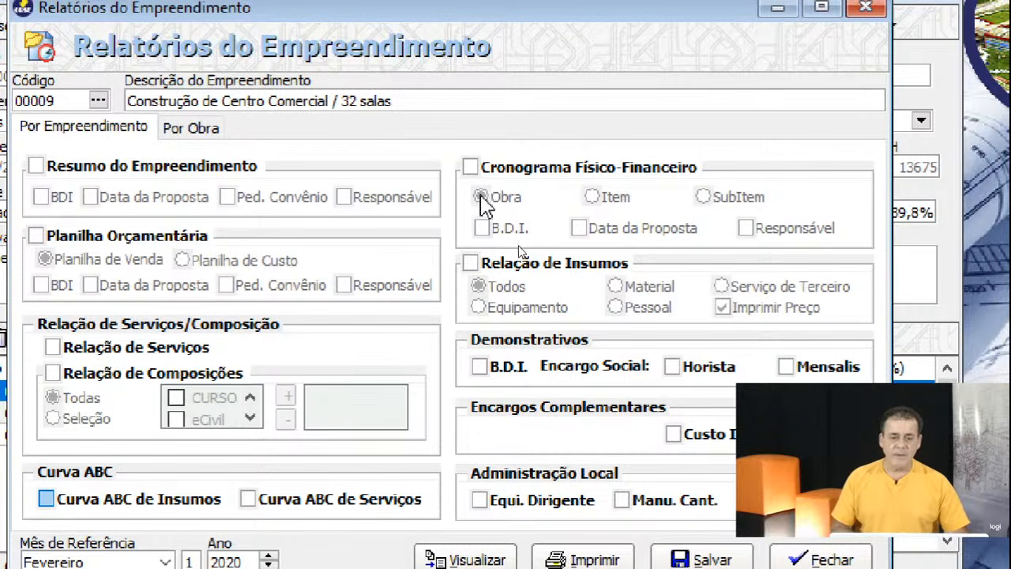
{"action": "left_click", "coordinate": [470, 167]}
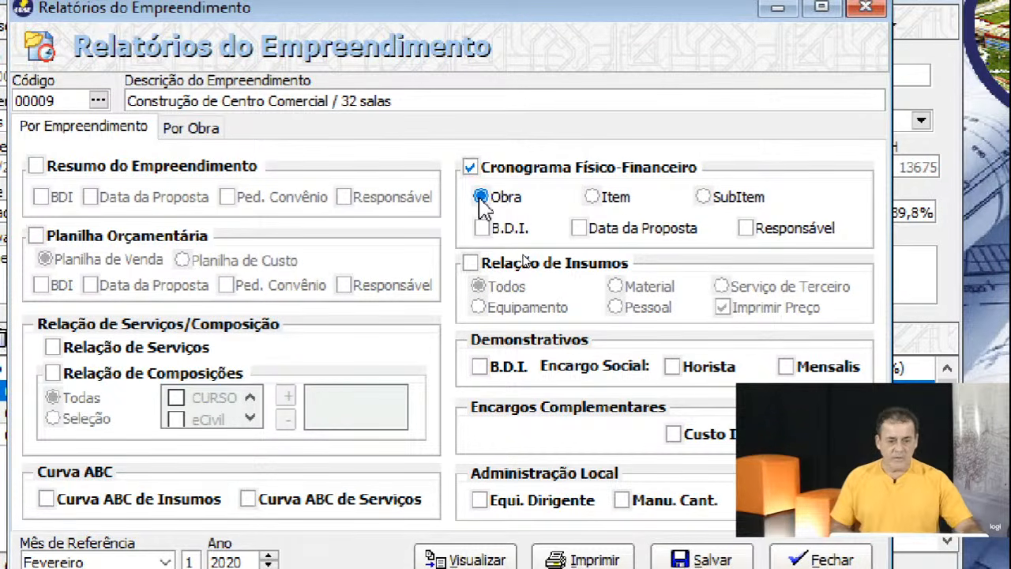
{"action": "left_click", "coordinate": [702, 199]}
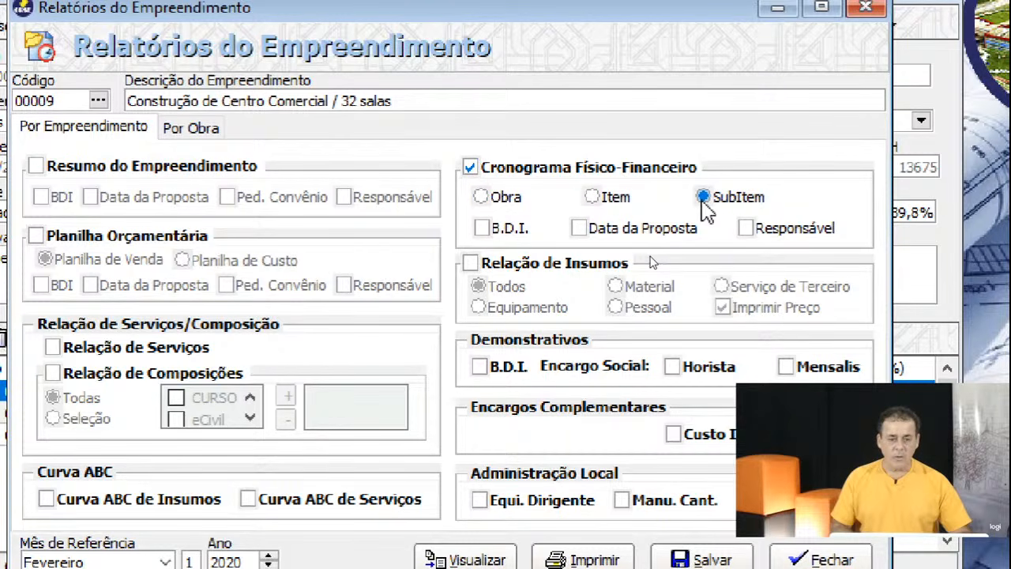
{"action": "left_click", "coordinate": [594, 198]}
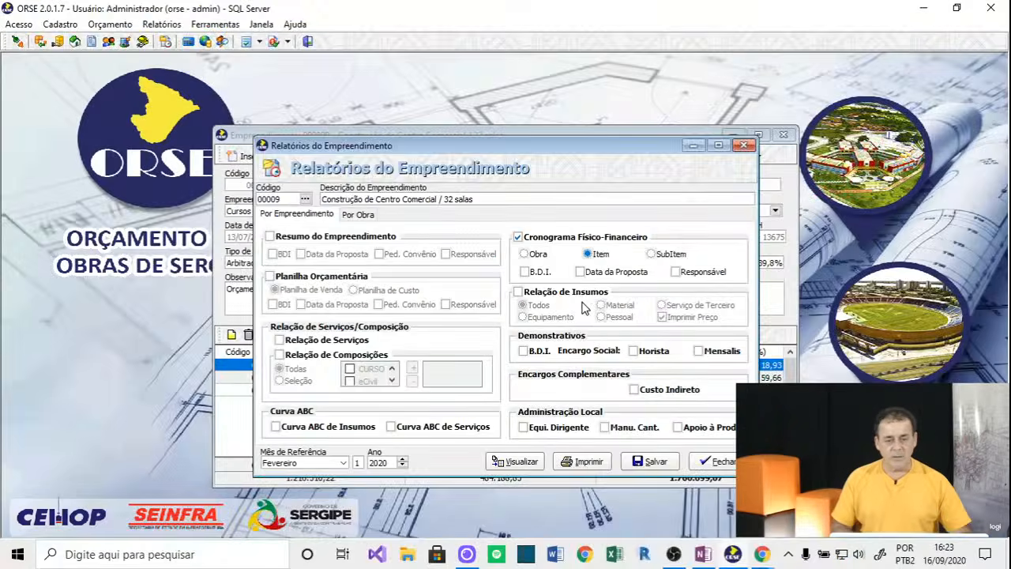
Preview the Cronograma Físico-Financeiro by Item report, close it, and uncheck that report.
{"action": "left_click", "coordinate": [498, 462]}
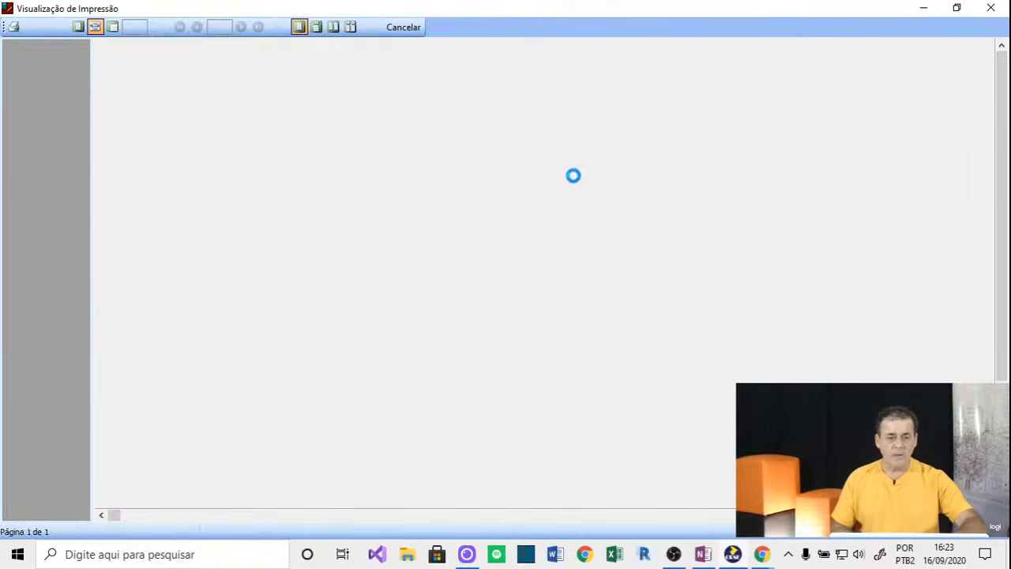
{"action": "scroll", "coordinate": [339, 338], "scroll_direction": "down", "scroll_amount": 5}
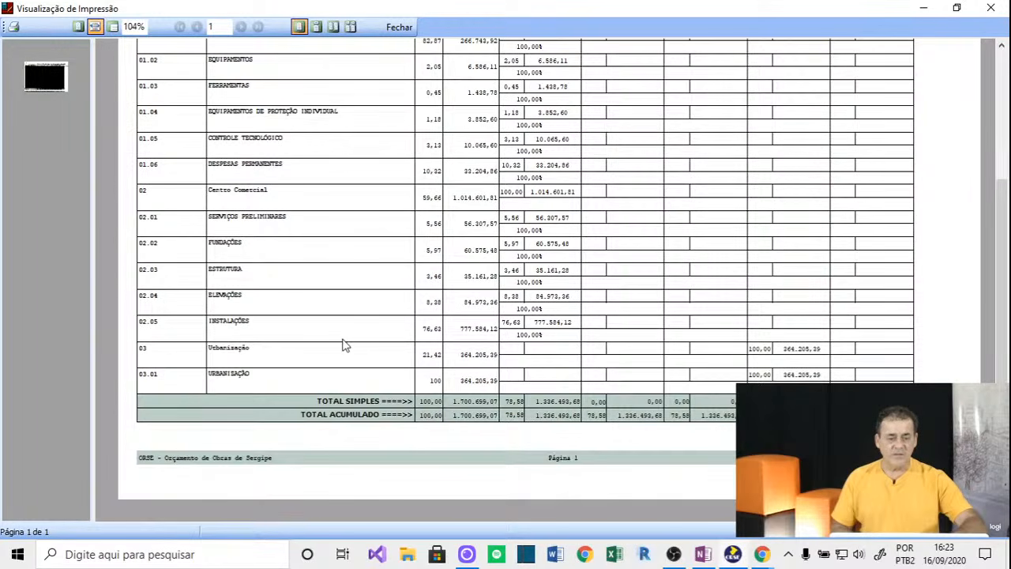
{"action": "scroll", "coordinate": [344, 345], "scroll_direction": "up", "scroll_amount": 5}
{"action": "left_click", "coordinate": [395, 27]}
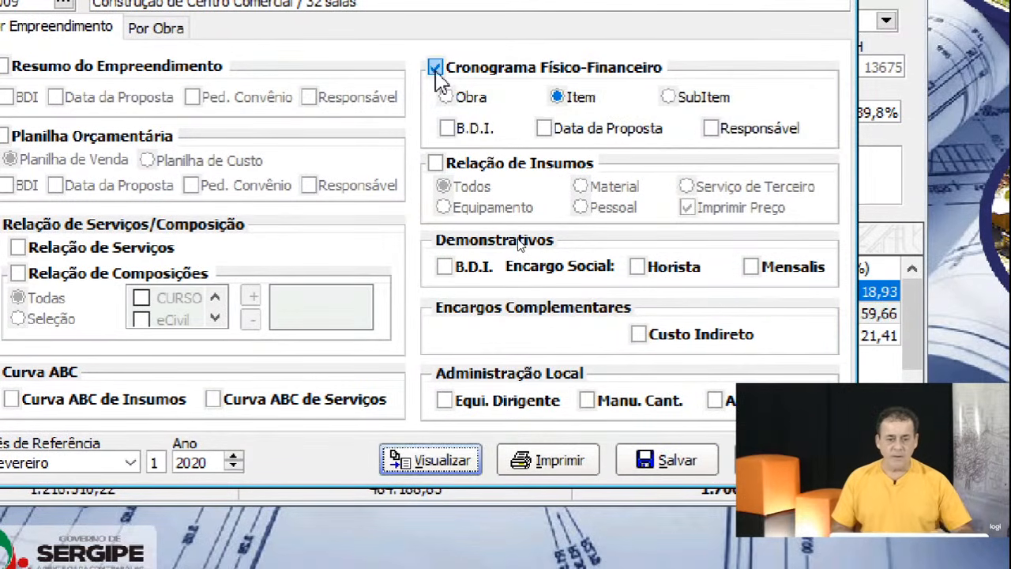
{"action": "left_click", "coordinate": [435, 70]}
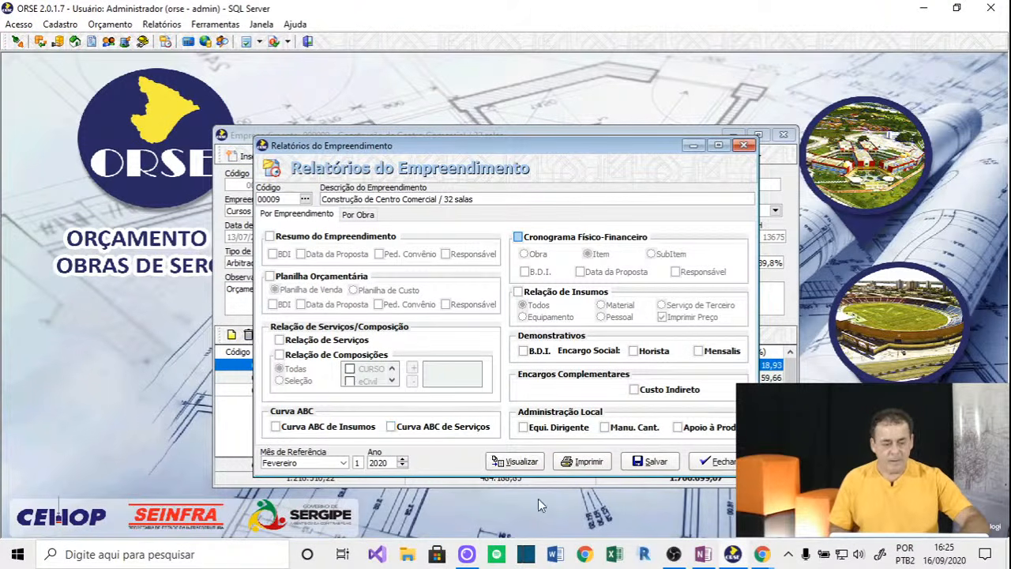
Close Relatórios do Empreendimento and open the 02 Centro Comercial obra's item budget.
{"action": "left_click", "coordinate": [713, 464]}
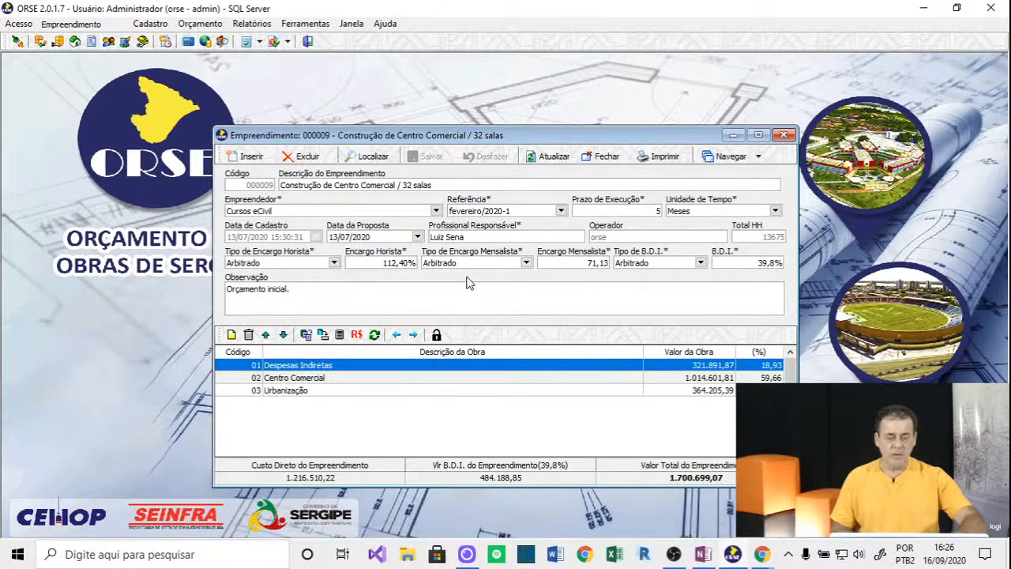
{"action": "left_click", "coordinate": [395, 380]}
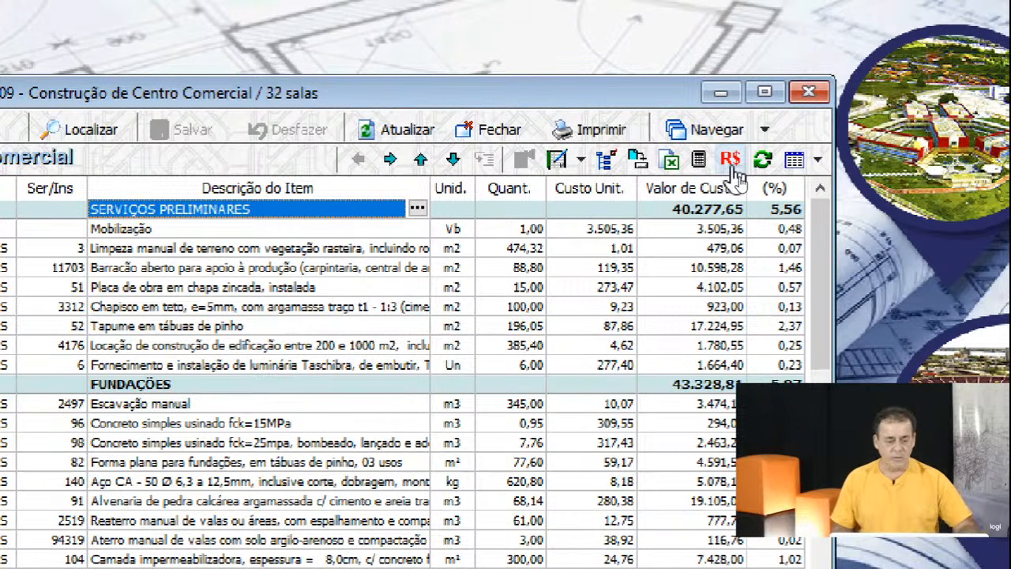
Run the R$ price update with index I.N.C.C.-DI, fevereiro/2020-1 to março/2020-1.
{"action": "left_click", "coordinate": [727, 163]}
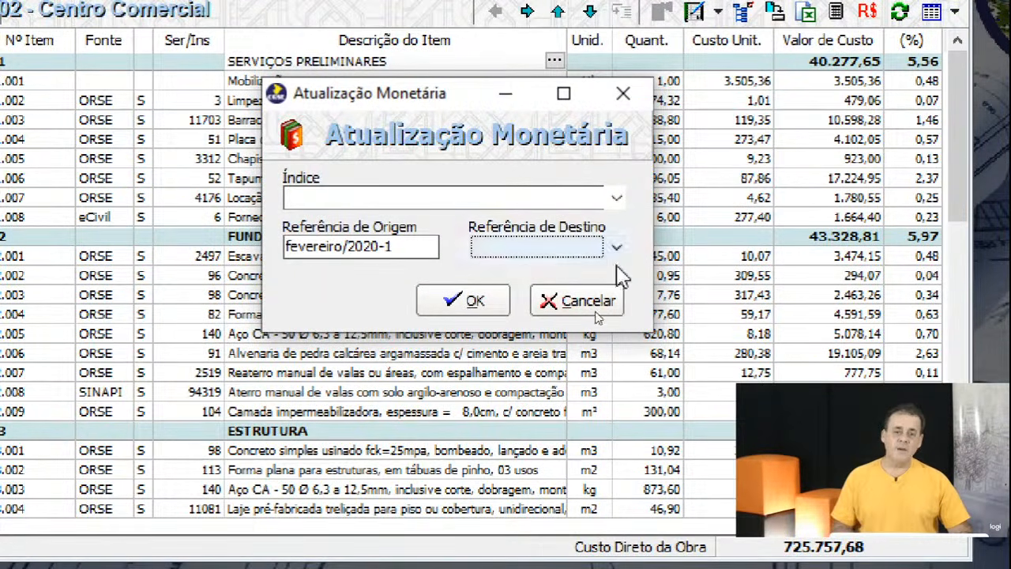
{"action": "left_click", "coordinate": [619, 199]}
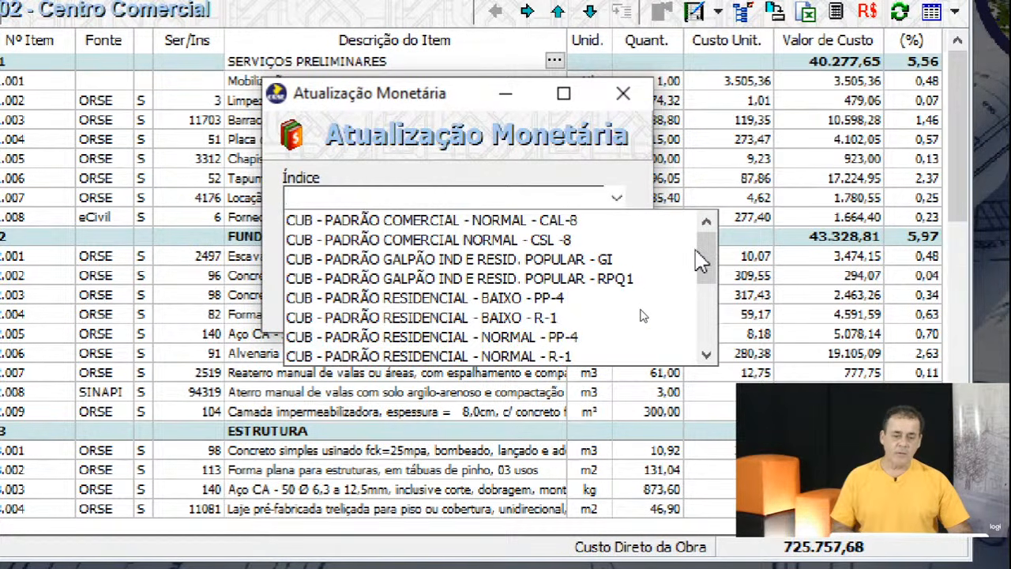
{"action": "left_click_drag", "start_coordinate": [703, 249], "coordinate": [705, 340]}
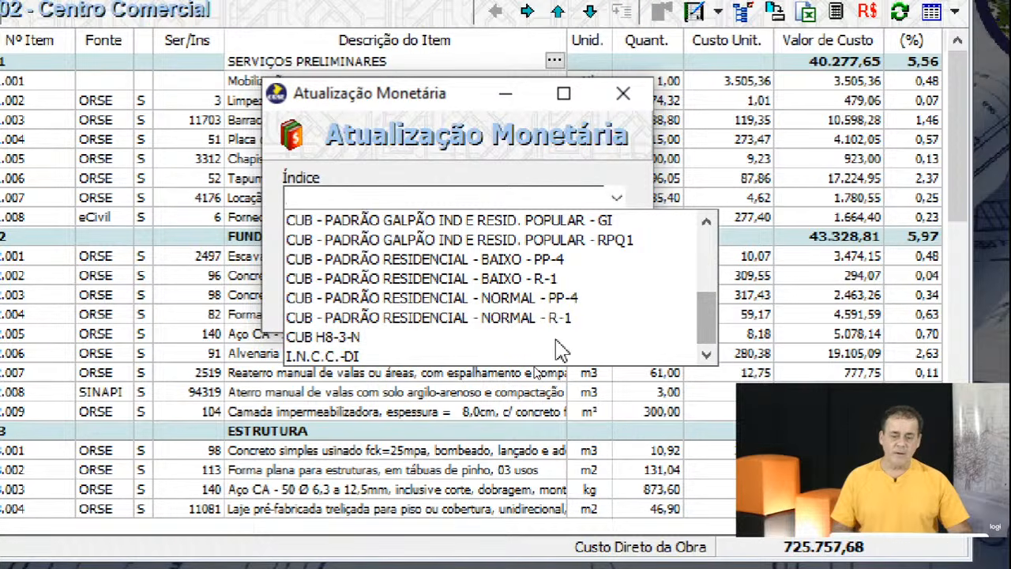
{"action": "left_click", "coordinate": [353, 357]}
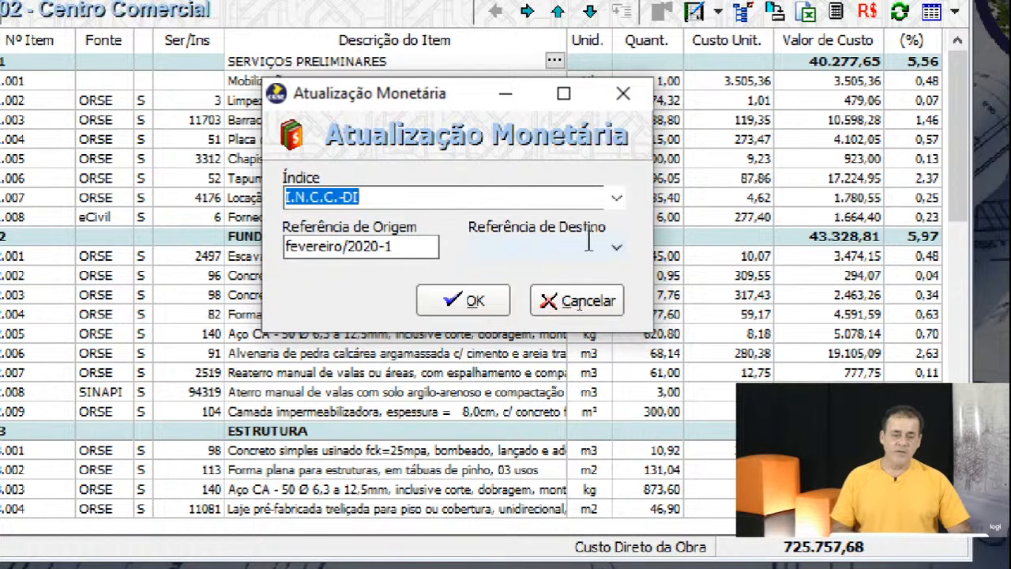
{"action": "left_click", "coordinate": [403, 248]}
{"action": "left_click_drag", "start_coordinate": [404, 247], "coordinate": [289, 248]}
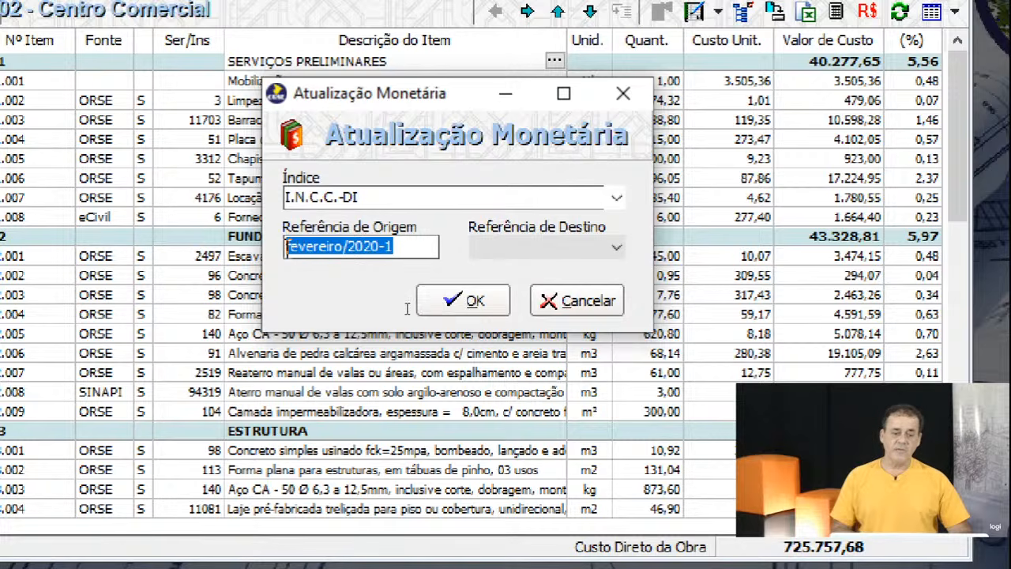
{"action": "left_click", "coordinate": [617, 251]}
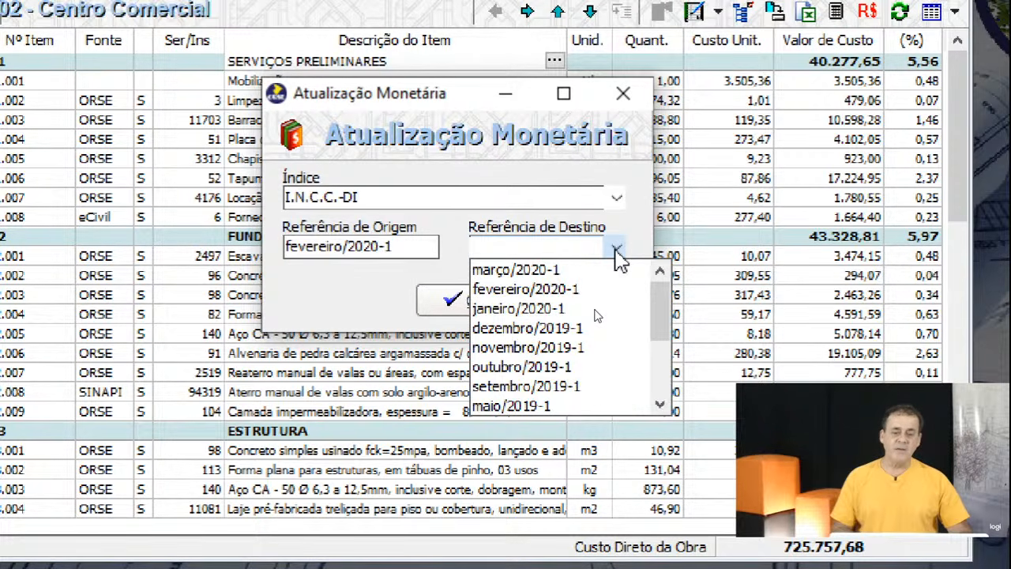
{"action": "left_click", "coordinate": [517, 271]}
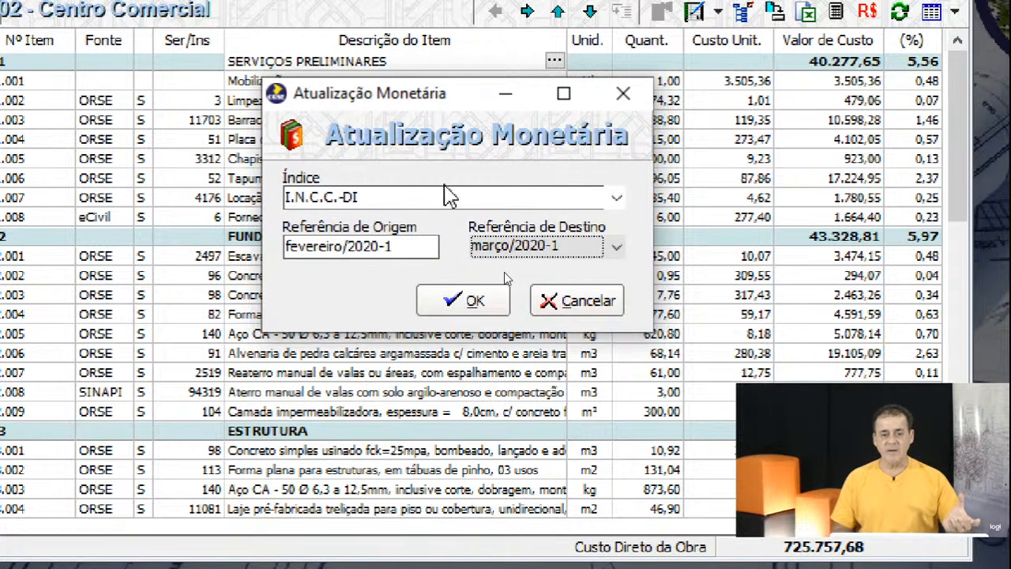
{"action": "left_click", "coordinate": [474, 301]}
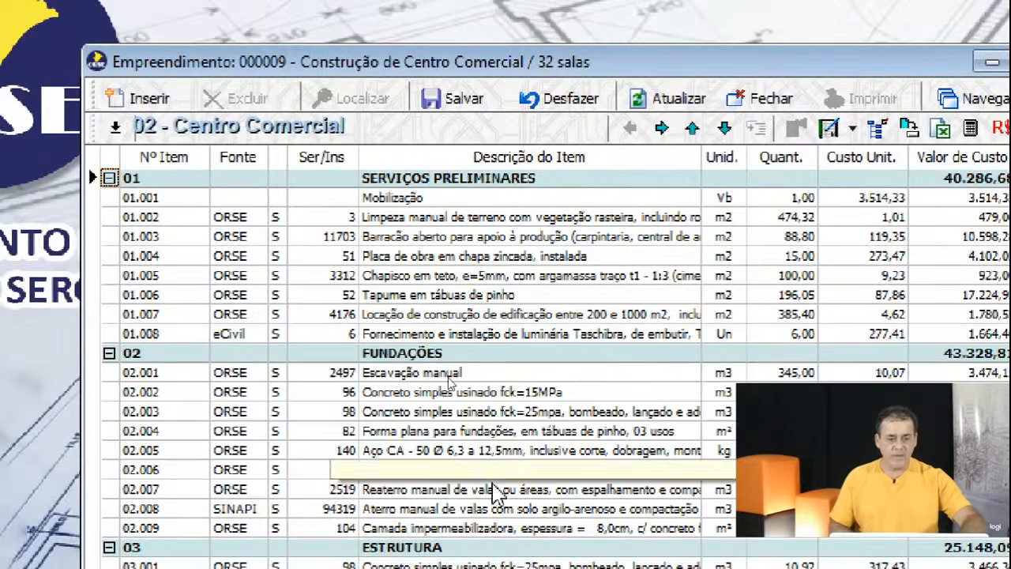
Inspect item 01.002's description, source, type, code and updated unit cost.
{"action": "left_click", "coordinate": [439, 224]}
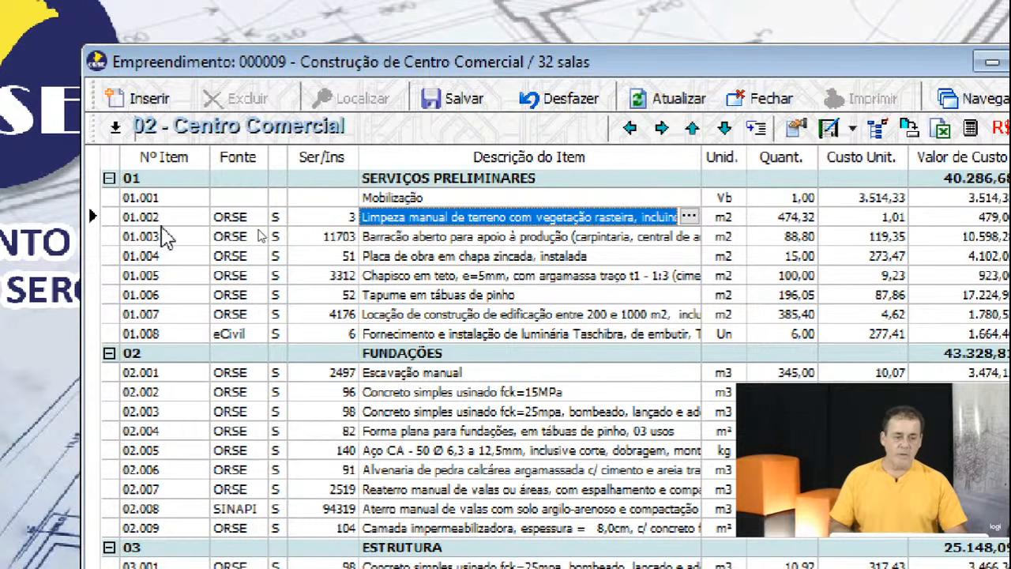
{"action": "left_click", "coordinate": [229, 224]}
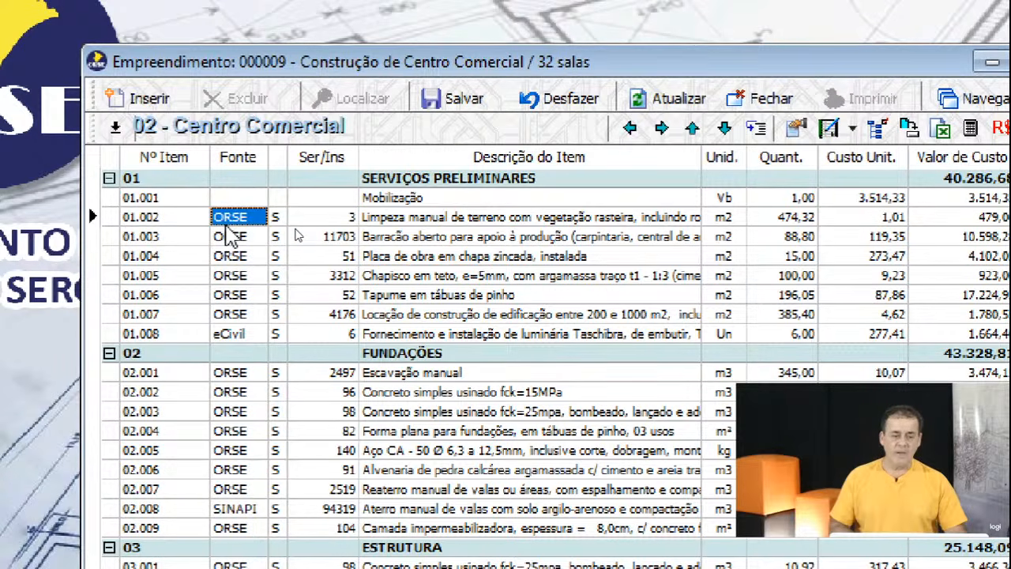
{"action": "left_click", "coordinate": [275, 220]}
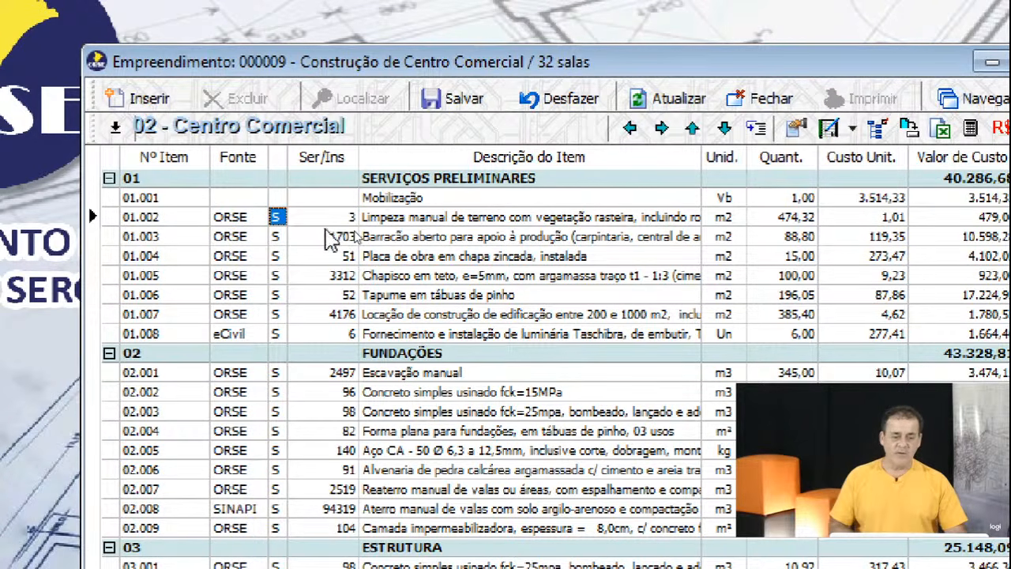
{"action": "left_click", "coordinate": [329, 220]}
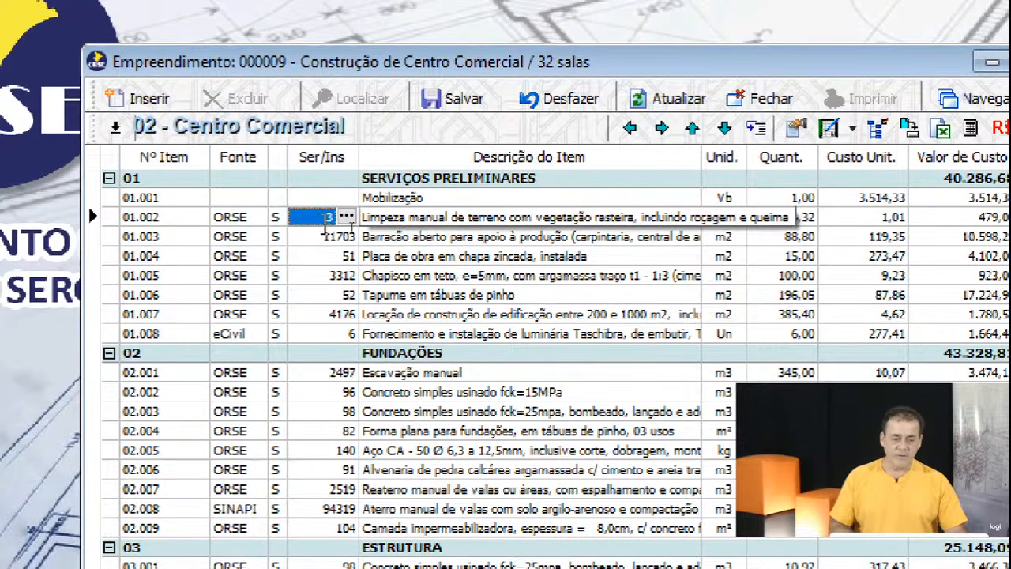
{"action": "left_click", "coordinate": [451, 221]}
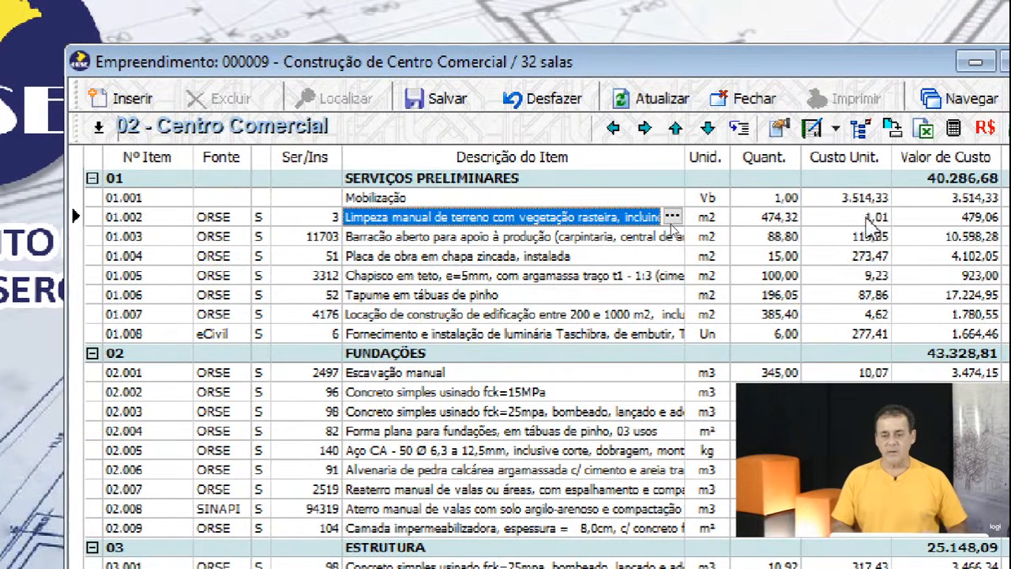
{"action": "left_click", "coordinate": [883, 220]}
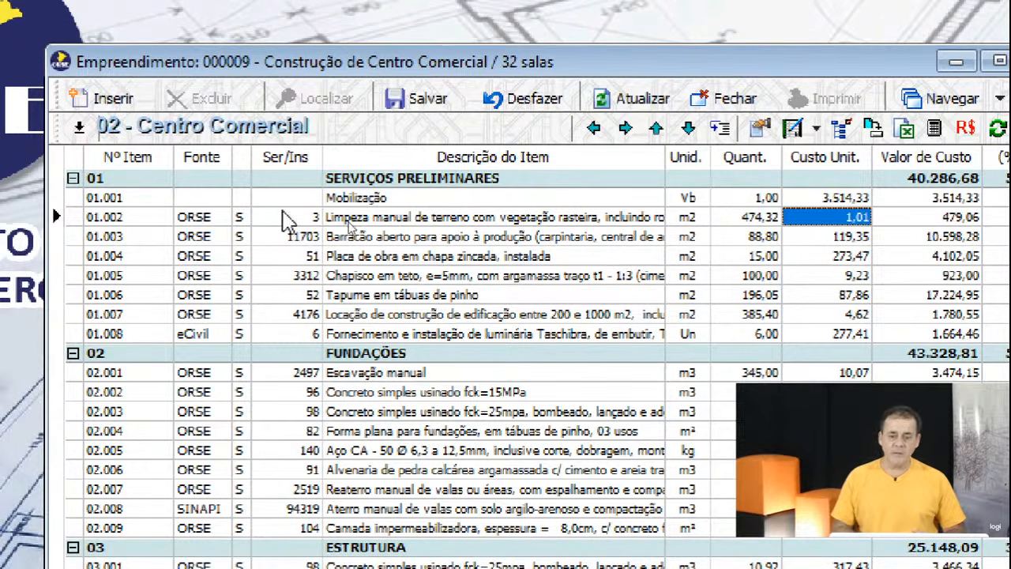
Check the codes of items 01.003 through 02.003 in groups 01 and 02.
{"action": "left_click", "coordinate": [274, 236]}
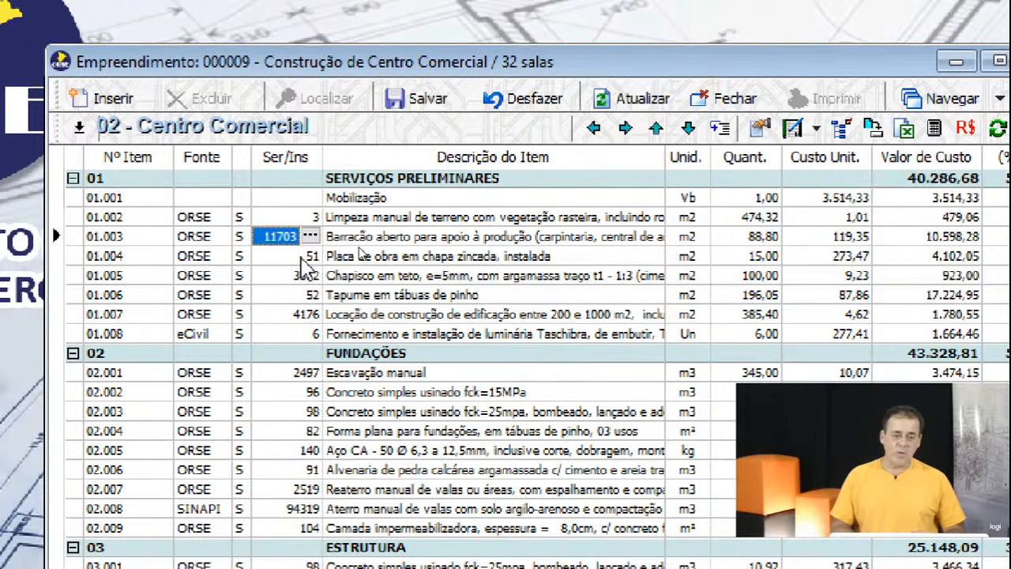
{"action": "left_click", "coordinate": [306, 257]}
{"action": "key", "text": "Down"}
{"action": "key", "text": "Down"}
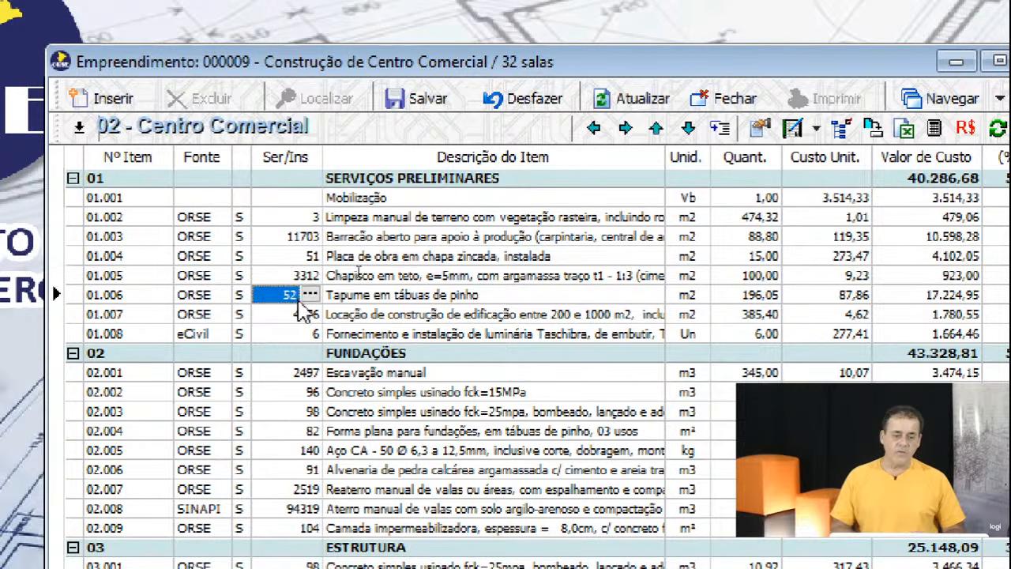
{"action": "left_click", "coordinate": [300, 315]}
{"action": "left_click", "coordinate": [302, 334]}
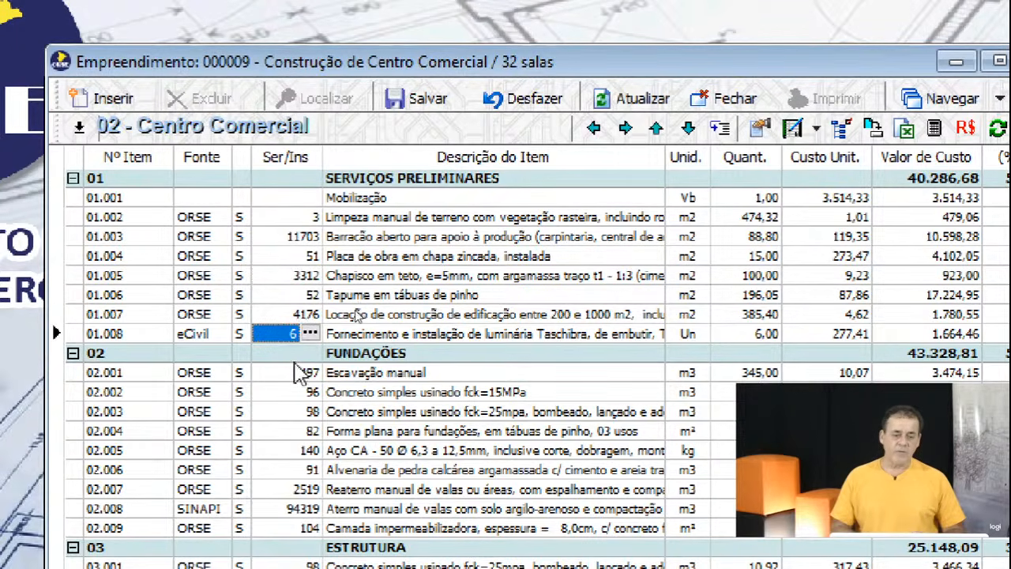
{"action": "left_click", "coordinate": [293, 371]}
{"action": "left_click", "coordinate": [287, 395]}
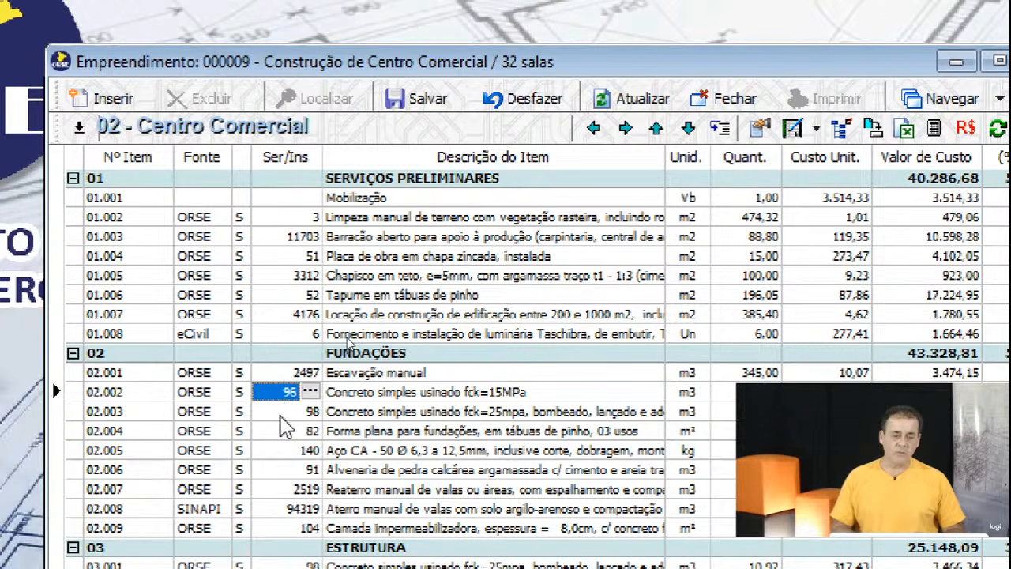
{"action": "left_click", "coordinate": [283, 413]}
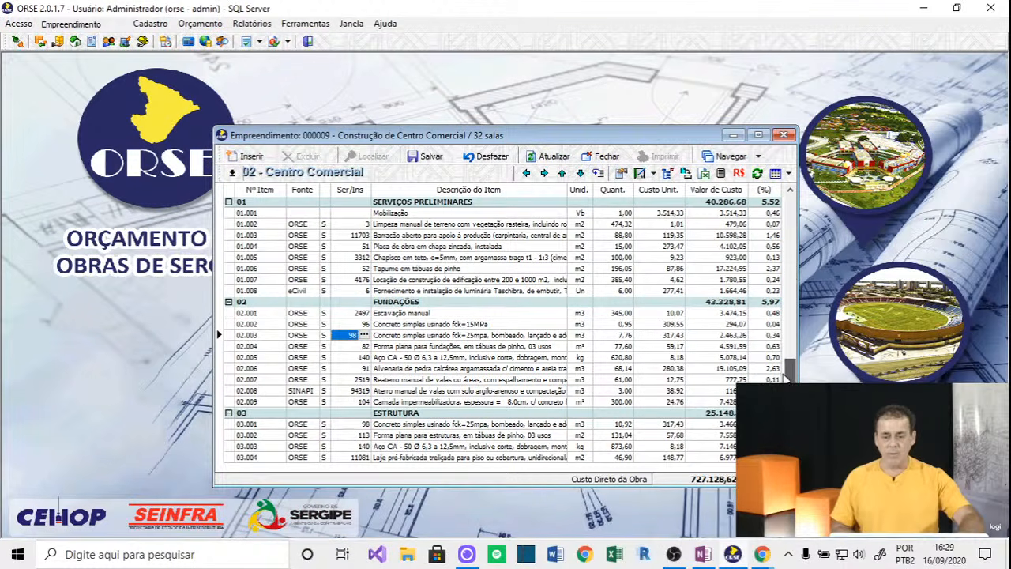
Select the 1,00 quantity of Instalações hidráulicas, then switch to OneNote's ABC curve notes.
{"action": "scroll", "coordinate": [470, 328], "scroll_direction": "down", "scroll_amount": 9}
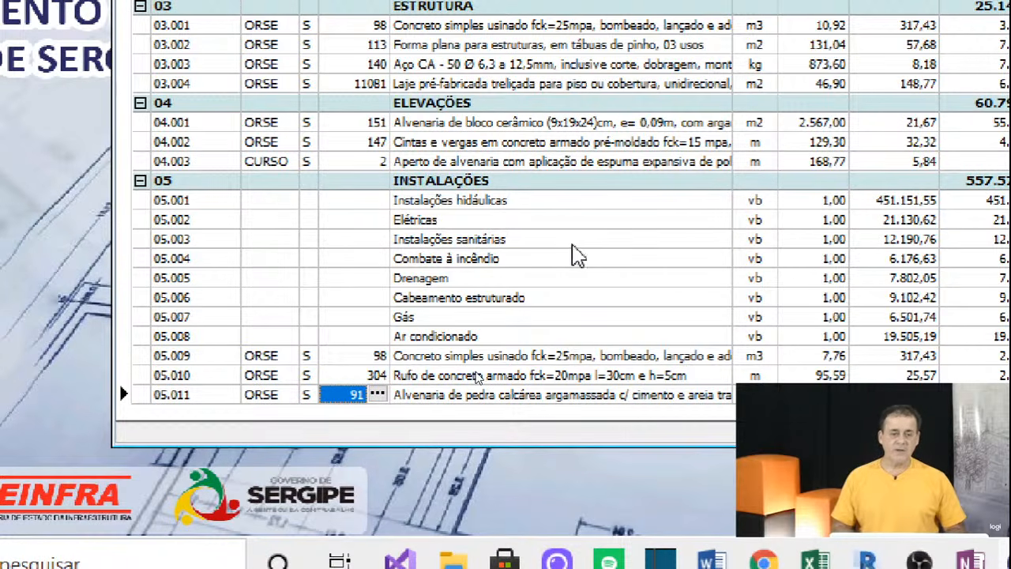
{"action": "left_click", "coordinate": [497, 201]}
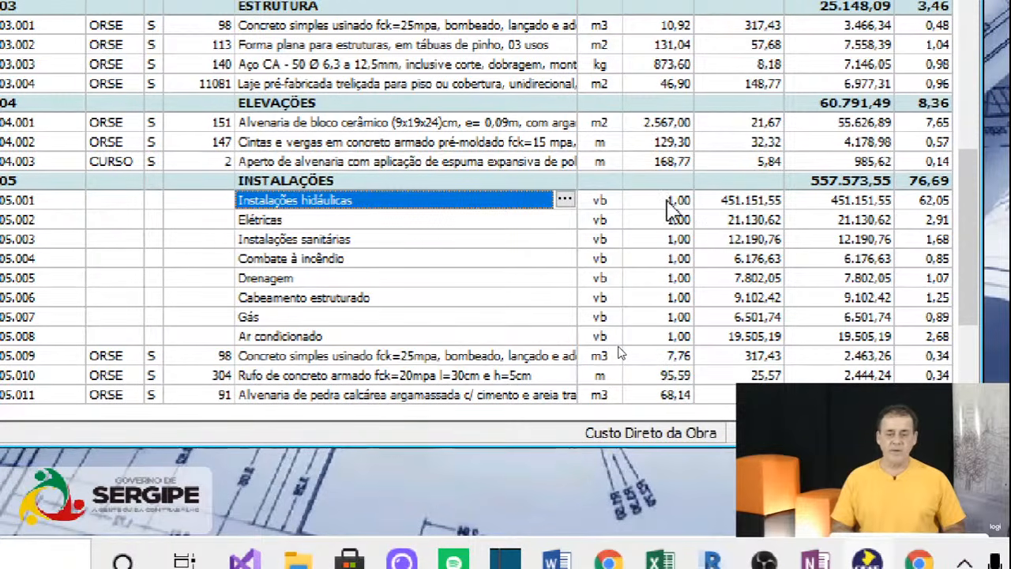
{"action": "left_click", "coordinate": [668, 201]}
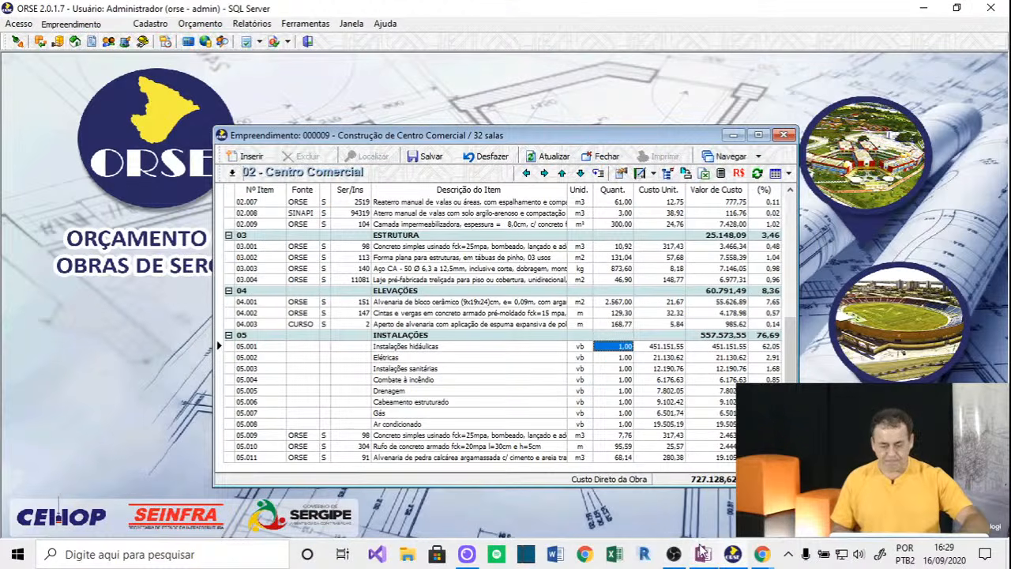
{"action": "left_click", "coordinate": [701, 554]}
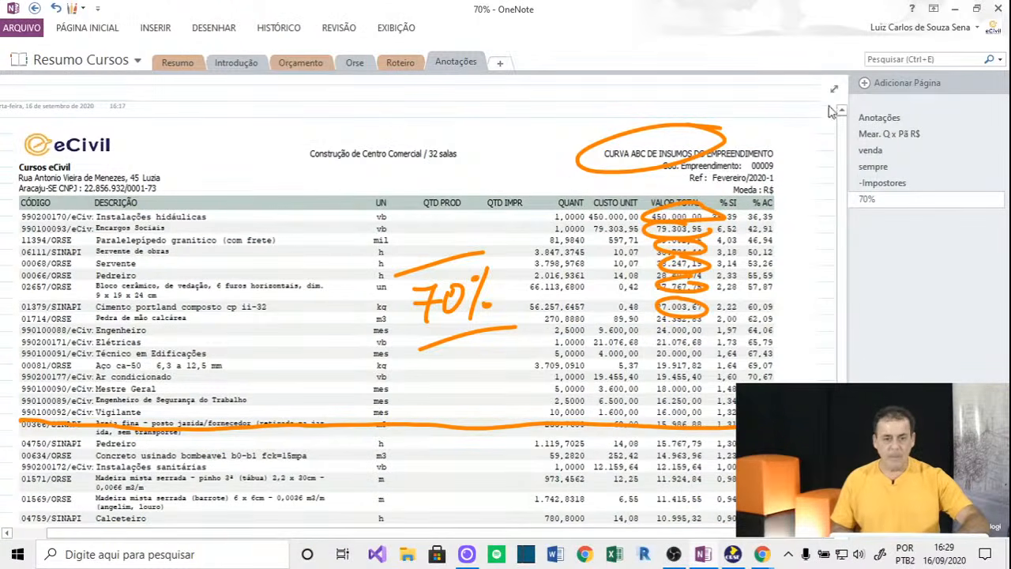
Add a new page in Anotações and handwrite an underlined INCC heading.
{"action": "left_click", "coordinate": [868, 84]}
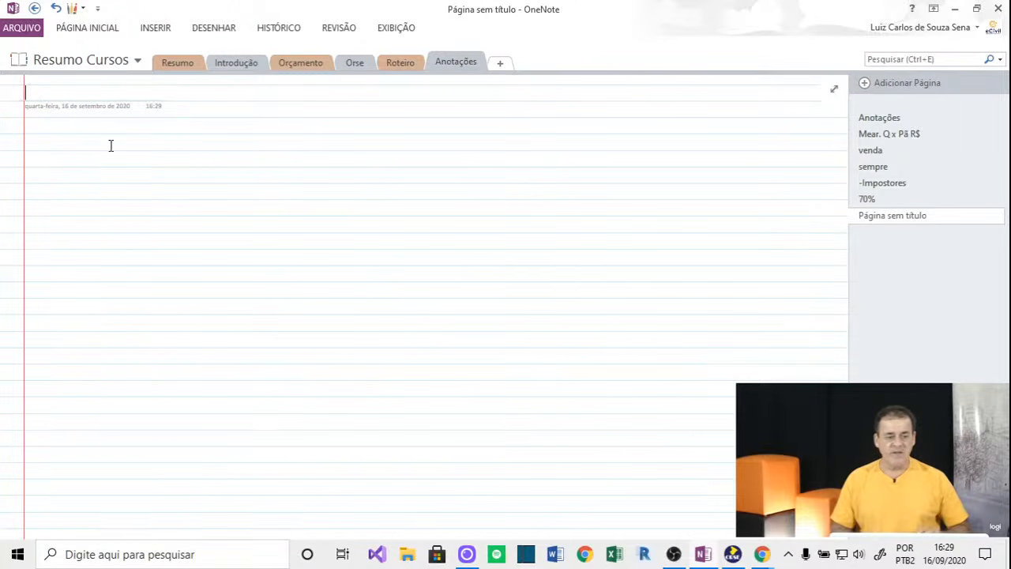
{"action": "key", "text": "Return"}
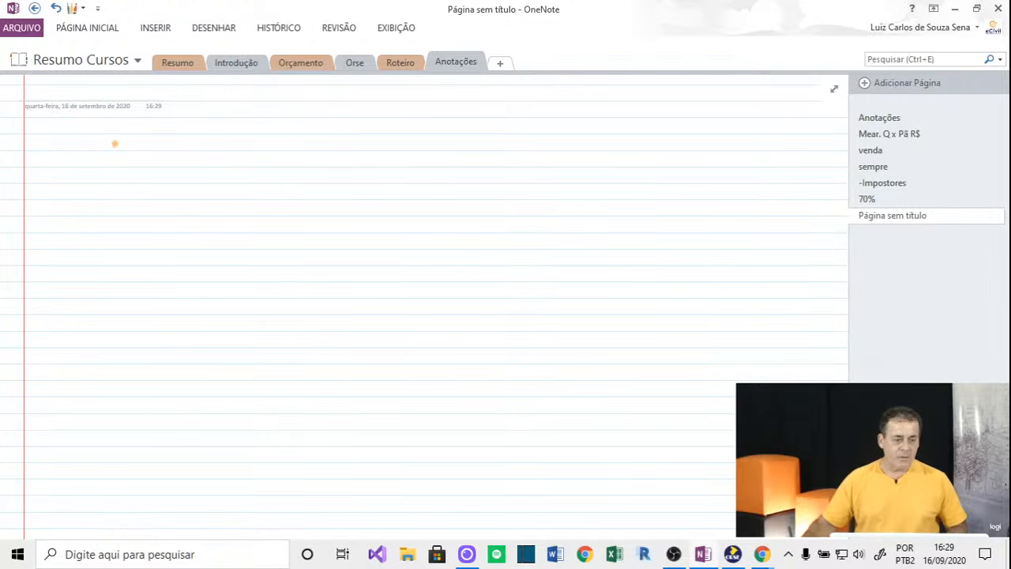
{"action": "left_click_drag", "start_coordinate": [145, 140], "coordinate": [158, 148]}
{"action": "left_click_drag", "start_coordinate": [180, 139], "coordinate": [214, 149]}
{"action": "left_click_drag", "start_coordinate": [88, 168], "coordinate": [248, 168]}
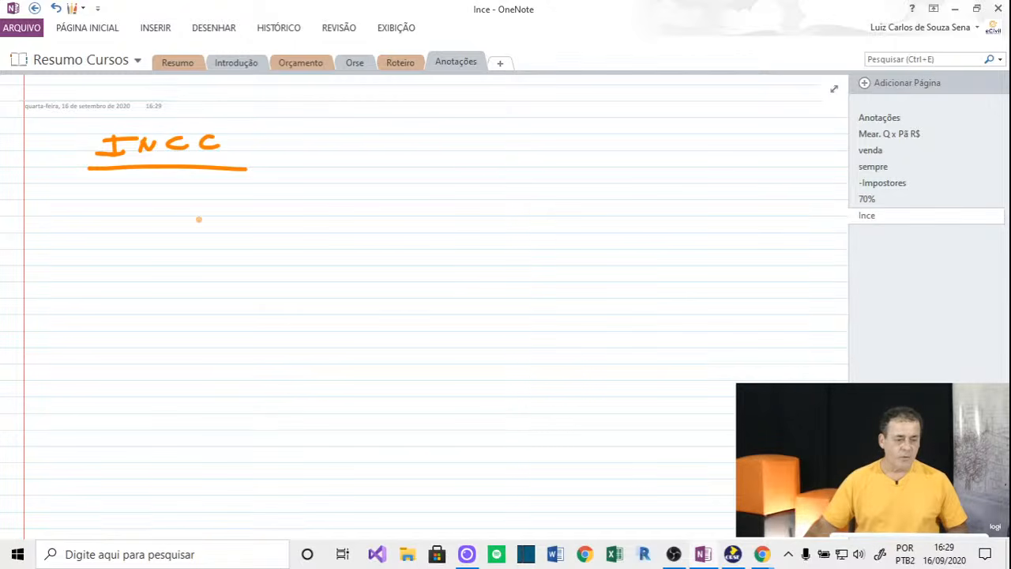
Handwrite FEU 10.00 and USR 12,00, bracketed with a +20% note.
{"action": "mouse_move", "coordinate": [187, 220]}
{"action": "left_mouse_down"}
{"action": "mouse_move", "coordinate": [186, 234]}
{"action": "mouse_move", "coordinate": [220, 221]}
{"action": "left_mouse_up"}
{"action": "mouse_move", "coordinate": [243, 213]}
{"action": "left_mouse_down"}
{"action": "mouse_move", "coordinate": [421, 230]}
{"action": "mouse_move", "coordinate": [455, 210]}
{"action": "mouse_move", "coordinate": [527, 210]}
{"action": "left_mouse_up"}
{"action": "left_click", "coordinate": [477, 224]}
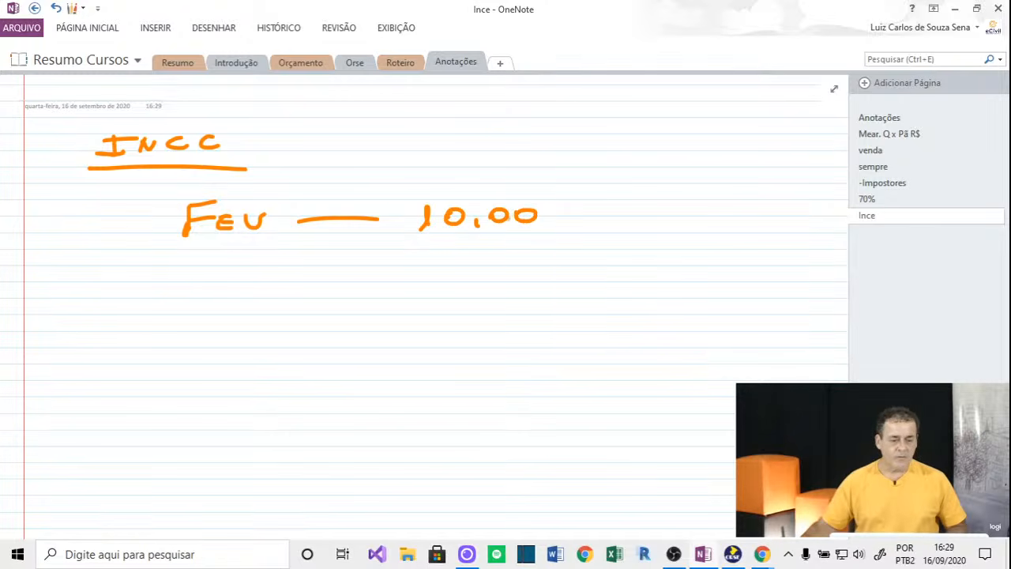
{"action": "left_click_drag", "start_coordinate": [224, 276], "coordinate": [230, 283]}
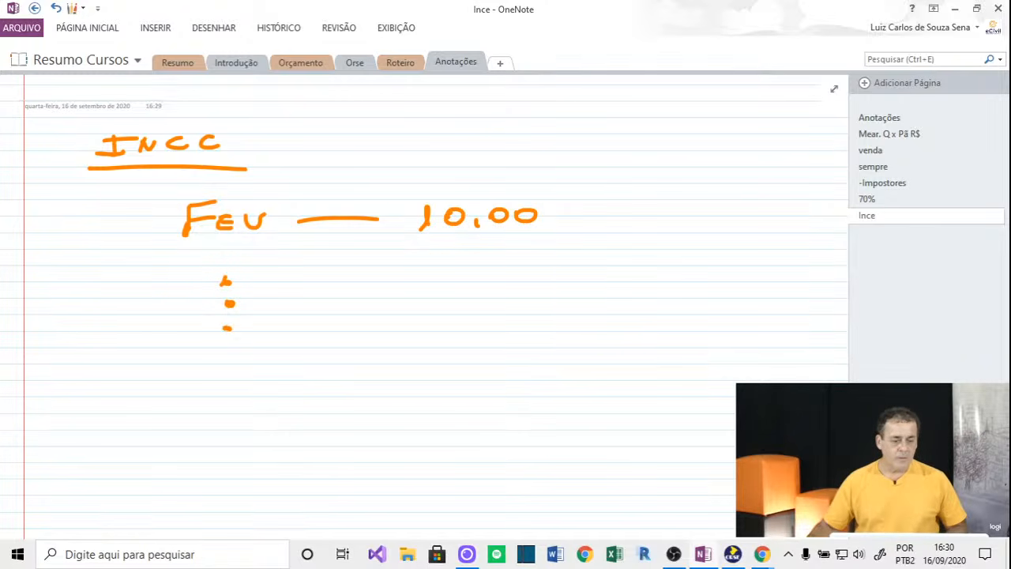
{"action": "mouse_move", "coordinate": [191, 397]}
{"action": "left_mouse_down"}
{"action": "mouse_move", "coordinate": [223, 377]}
{"action": "mouse_move", "coordinate": [478, 392]}
{"action": "left_mouse_up"}
{"action": "left_click_drag", "start_coordinate": [496, 376], "coordinate": [495, 378]}
{"action": "left_click_drag", "start_coordinate": [517, 377], "coordinate": [529, 383]}
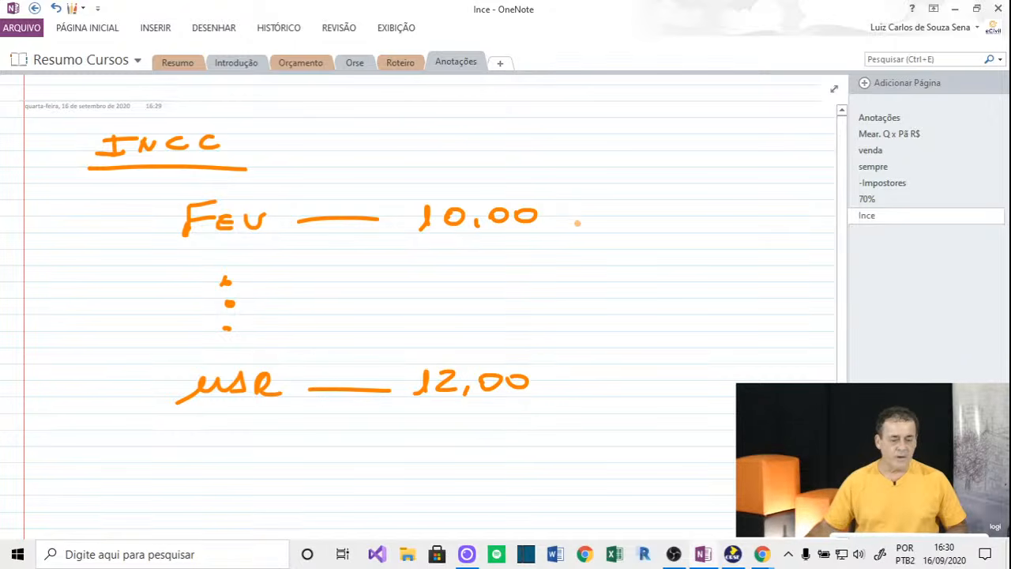
{"action": "mouse_move", "coordinate": [580, 219]}
{"action": "left_mouse_down"}
{"action": "mouse_move", "coordinate": [634, 285]}
{"action": "mouse_move", "coordinate": [597, 372]}
{"action": "left_mouse_up"}
{"action": "left_click_drag", "start_coordinate": [675, 254], "coordinate": [674, 282]}
{"action": "left_click_drag", "start_coordinate": [662, 271], "coordinate": [725, 276]}
{"action": "left_click_drag", "start_coordinate": [741, 260], "coordinate": [740, 261]}
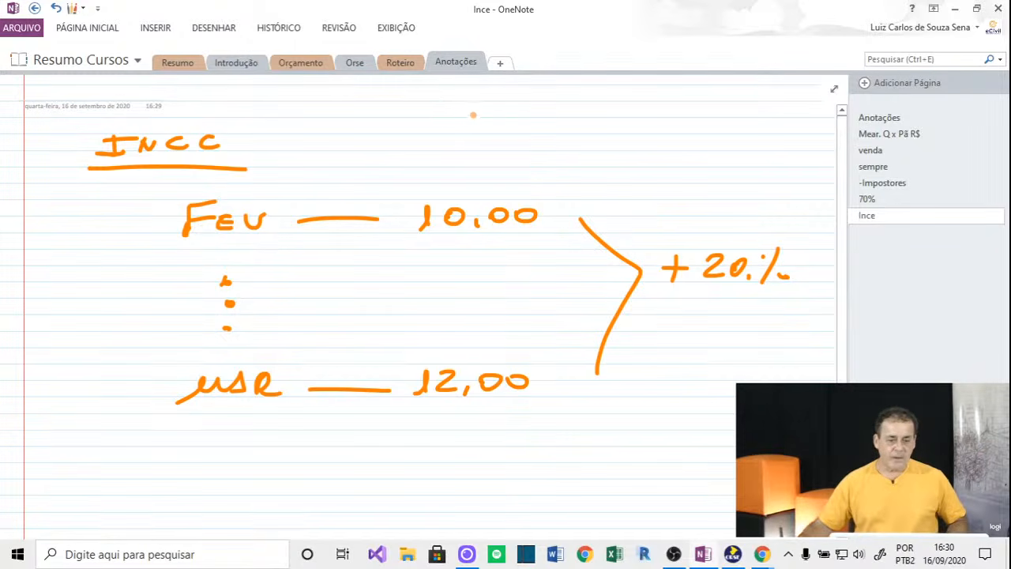
Write Vb 400.000, cross it out for an underlined 480.000, and circle FEU and USR.
{"action": "mouse_move", "coordinate": [438, 101]}
{"action": "left_mouse_down"}
{"action": "mouse_move", "coordinate": [466, 98]}
{"action": "mouse_move", "coordinate": [471, 129]}
{"action": "left_mouse_up"}
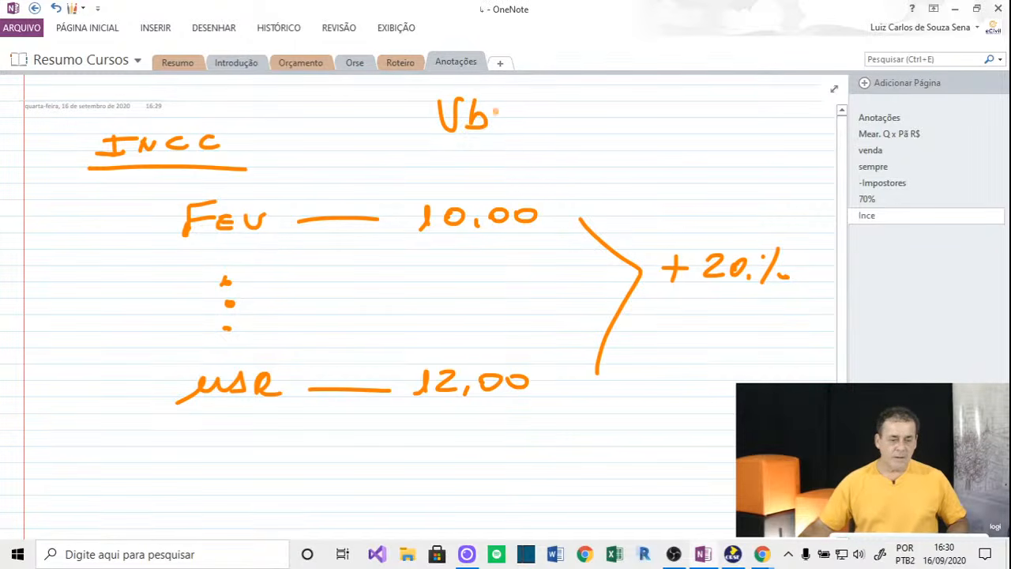
{"action": "mouse_move", "coordinate": [520, 109]}
{"action": "left_mouse_down"}
{"action": "mouse_move", "coordinate": [527, 128]}
{"action": "mouse_move", "coordinate": [540, 110]}
{"action": "mouse_move", "coordinate": [603, 110]}
{"action": "left_mouse_up"}
{"action": "left_click", "coordinate": [565, 117]}
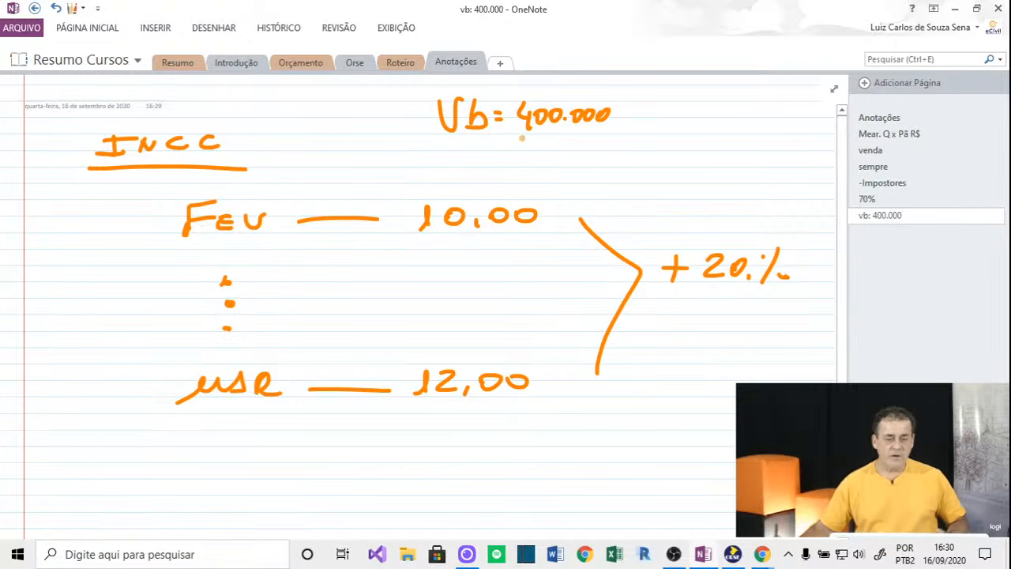
{"action": "left_click_drag", "start_coordinate": [502, 152], "coordinate": [630, 89]}
{"action": "mouse_move", "coordinate": [725, 106]}
{"action": "left_mouse_down"}
{"action": "mouse_move", "coordinate": [718, 114]}
{"action": "mouse_move", "coordinate": [793, 109]}
{"action": "left_mouse_up"}
{"action": "left_click", "coordinate": [754, 120]}
{"action": "left_click_drag", "start_coordinate": [697, 137], "coordinate": [794, 131]}
{"action": "left_click_drag", "start_coordinate": [730, 143], "coordinate": [790, 141]}
{"action": "left_click_drag", "start_coordinate": [743, 154], "coordinate": [770, 152]}
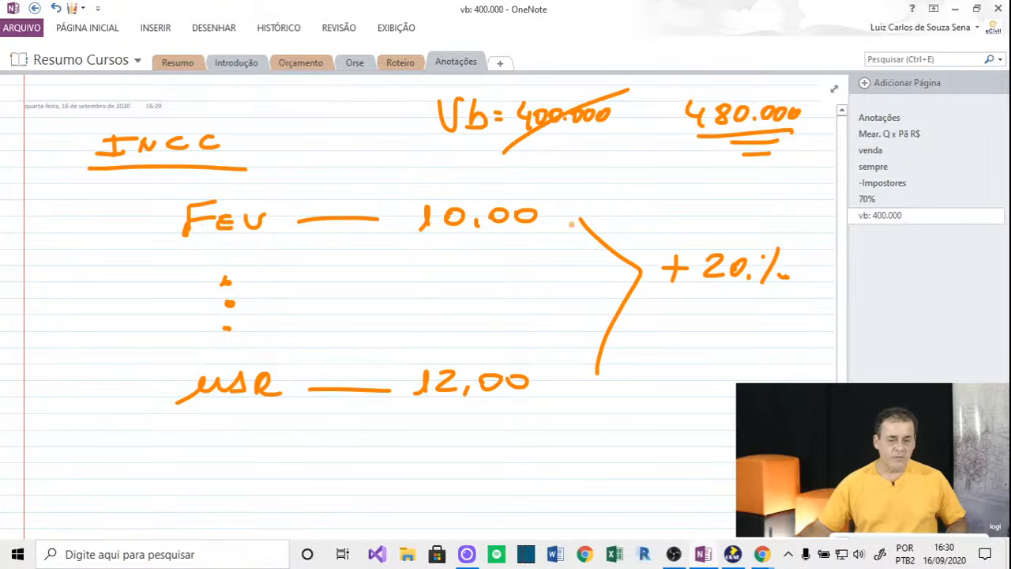
{"action": "mouse_move", "coordinate": [279, 194]}
{"action": "left_mouse_down"}
{"action": "mouse_move", "coordinate": [237, 254]}
{"action": "mouse_move", "coordinate": [285, 209]}
{"action": "left_mouse_up"}
{"action": "mouse_move", "coordinate": [287, 348]}
{"action": "left_mouse_down"}
{"action": "mouse_move", "coordinate": [245, 345]}
{"action": "mouse_move", "coordinate": [283, 360]}
{"action": "left_mouse_up"}
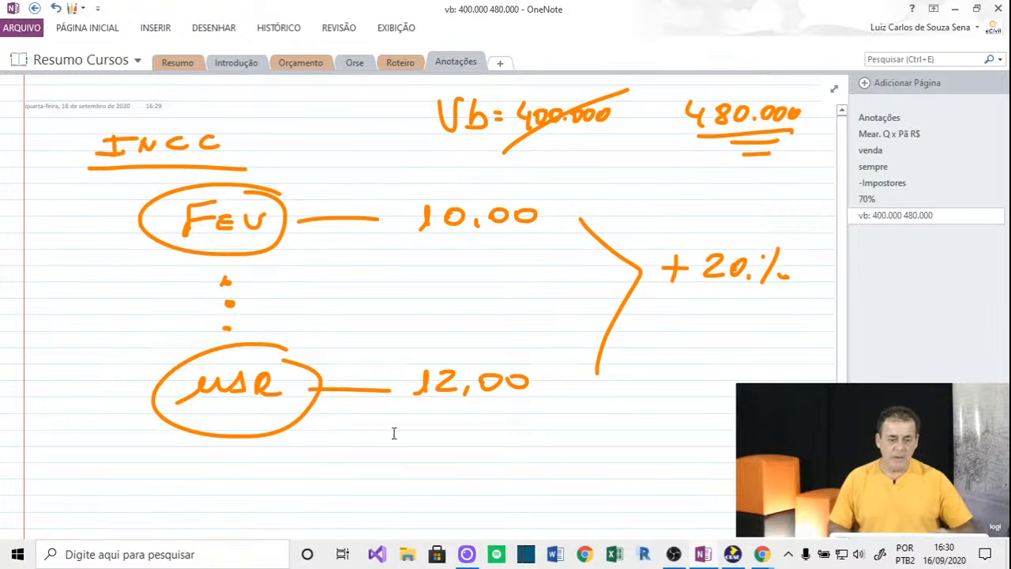
Back in ORSE, use Navegar > 1 - Empreendimento to return to enterprise 000009's form.
{"action": "left_click", "coordinate": [733, 555]}
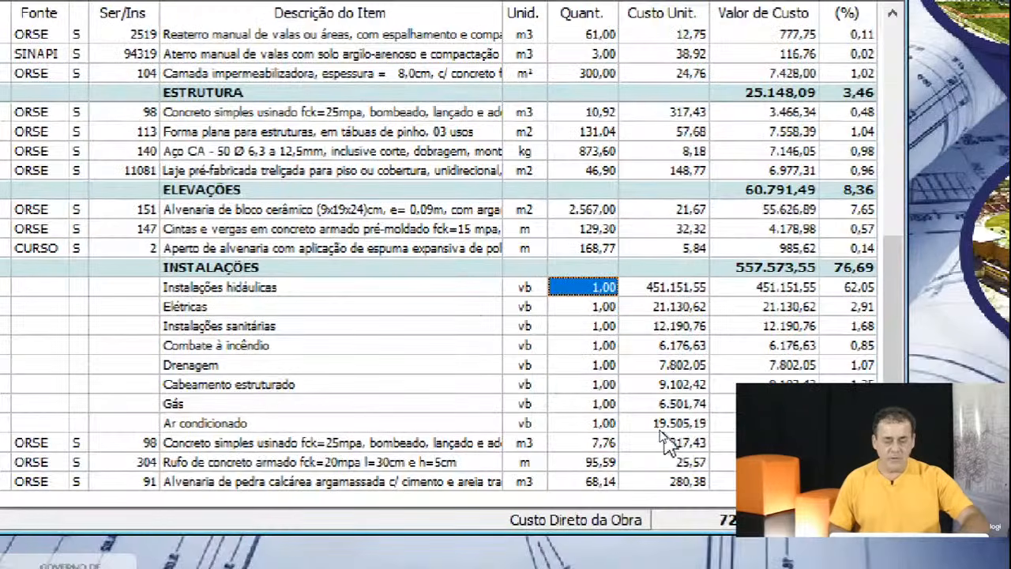
{"action": "left_click", "coordinate": [656, 347]}
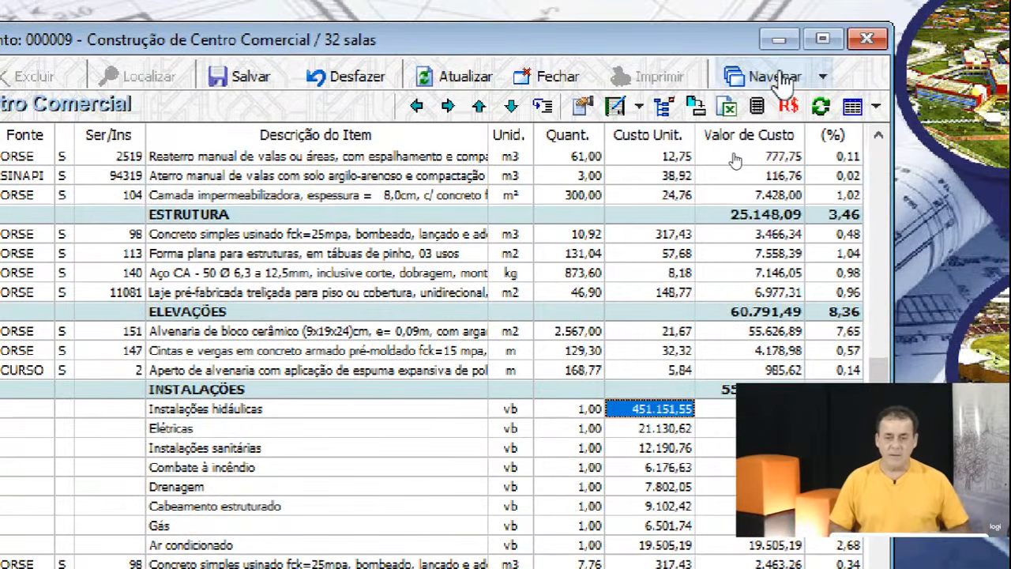
{"action": "left_click", "coordinate": [778, 83]}
{"action": "left_click", "coordinate": [783, 113]}
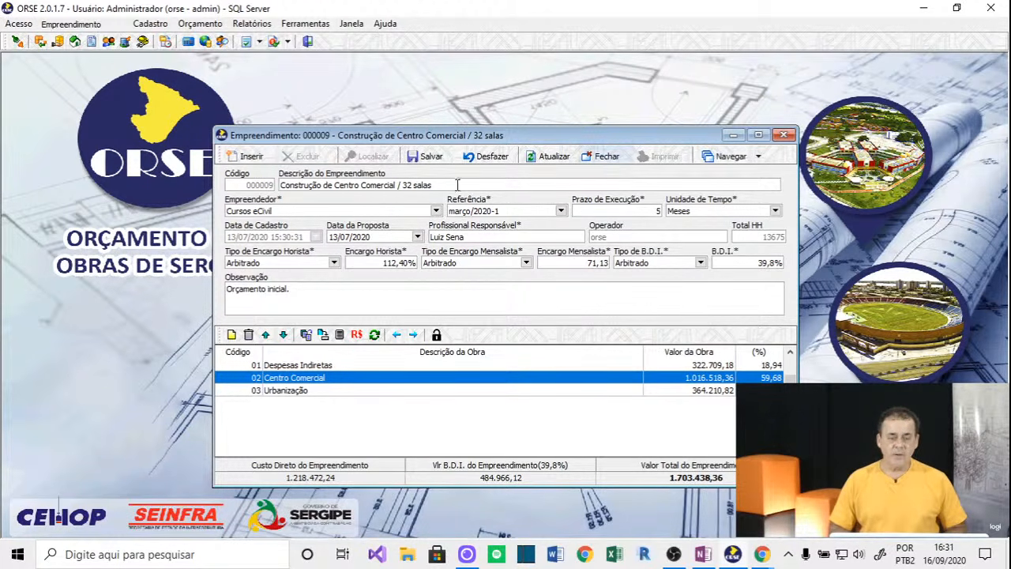
{"action": "left_click_drag", "start_coordinate": [564, 135], "coordinate": [540, 93]}
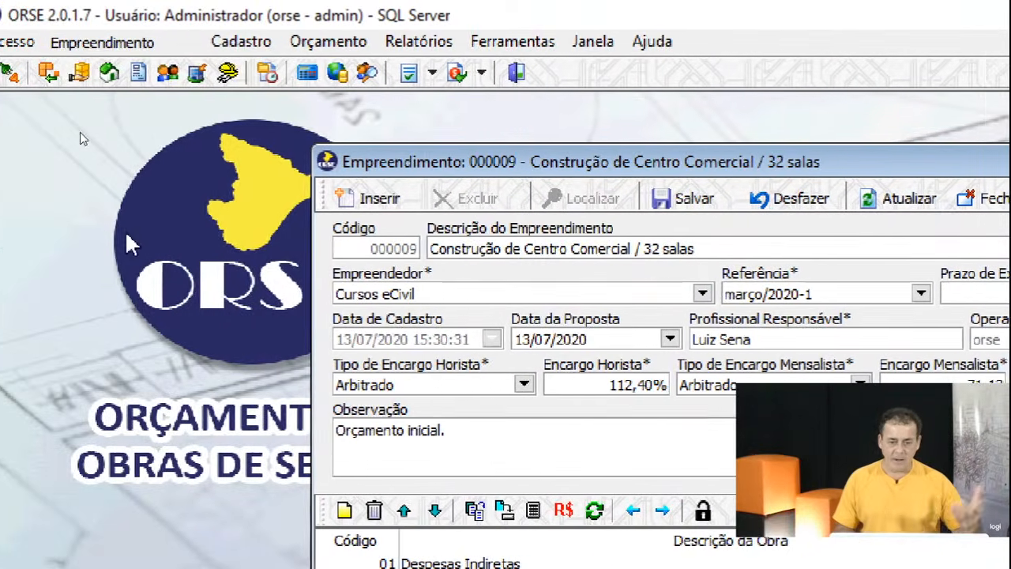
Run Empreendimento > Duplicar Empreendimento and confirm, creating copy 000013.
{"action": "left_click", "coordinate": [113, 45]}
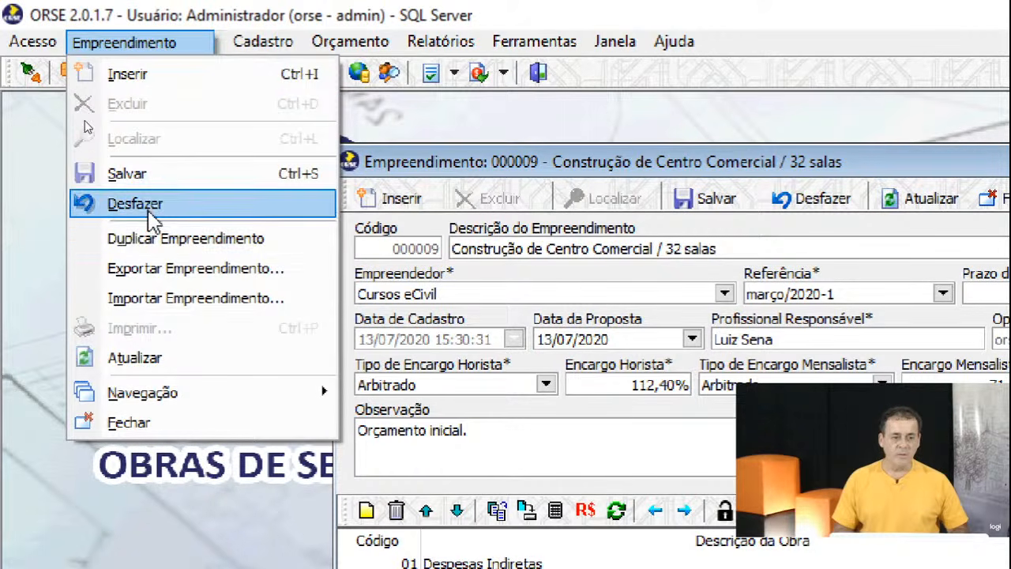
{"action": "left_click", "coordinate": [152, 241]}
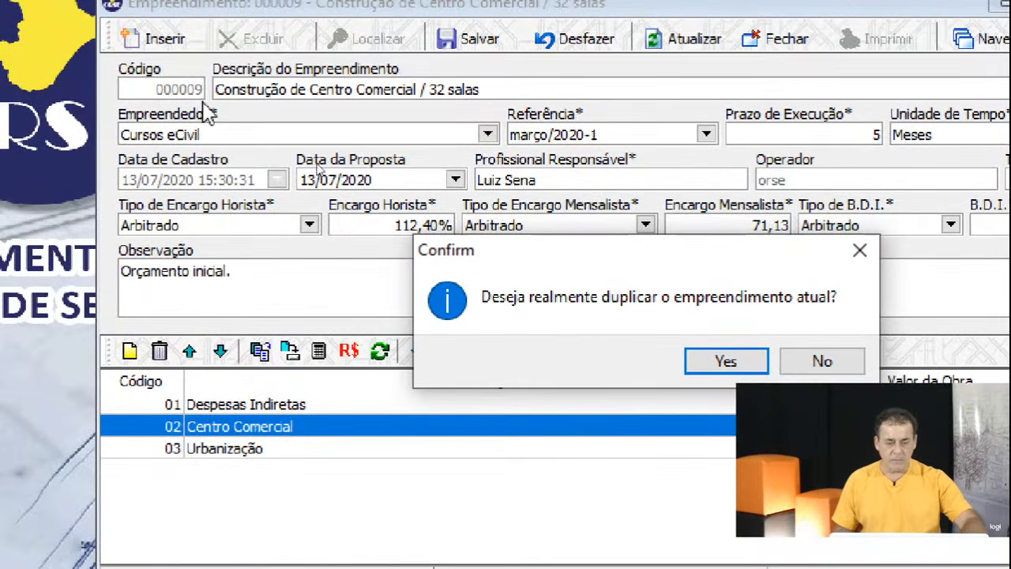
{"action": "left_click", "coordinate": [718, 359]}
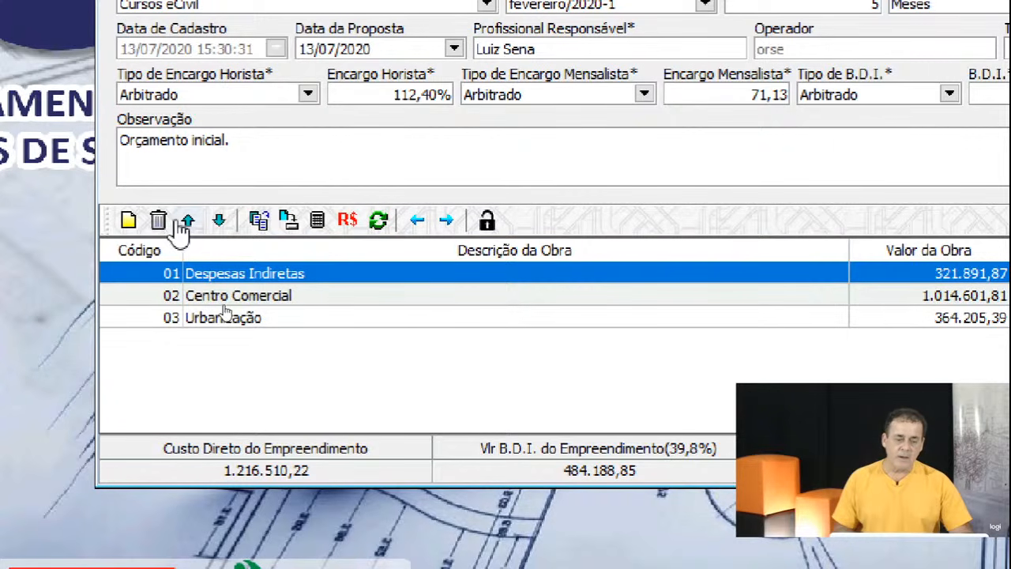
Select obra 03 Urbanização in copy 000013, delete it and confirm.
{"action": "left_click", "coordinate": [349, 298]}
{"action": "left_click", "coordinate": [344, 319]}
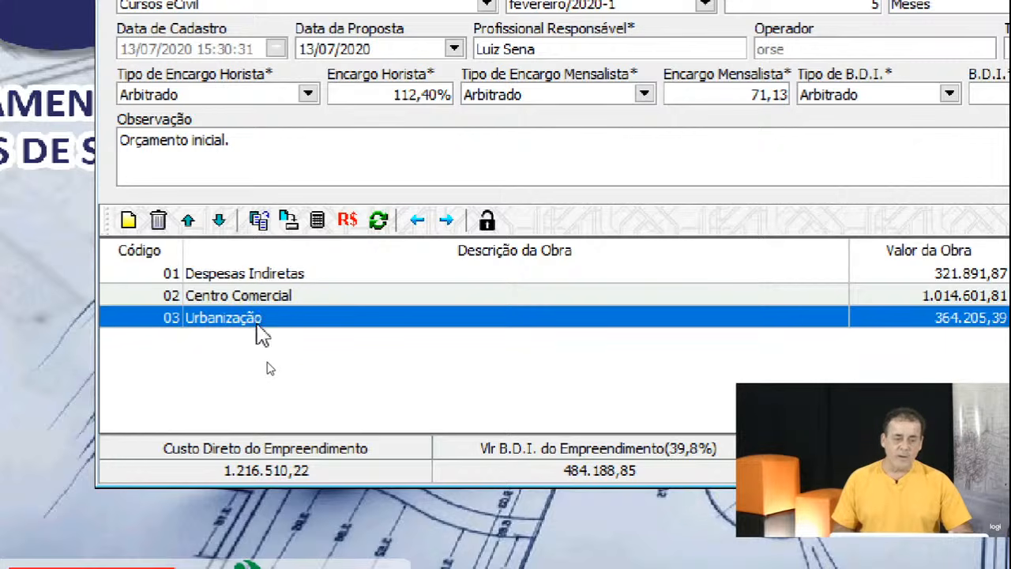
{"action": "left_click", "coordinate": [258, 300]}
{"action": "left_click", "coordinate": [260, 326]}
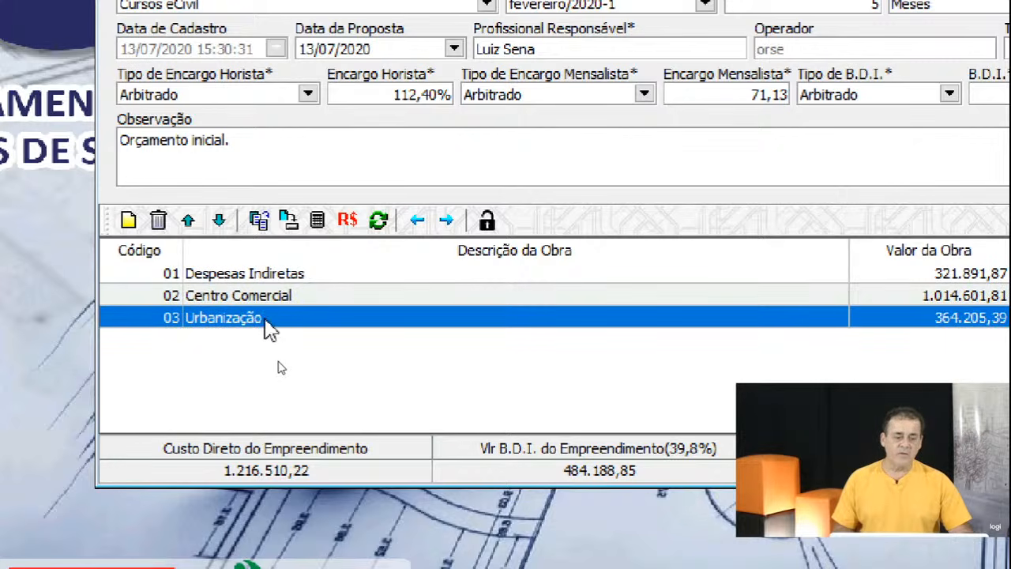
{"action": "left_click", "coordinate": [158, 220]}
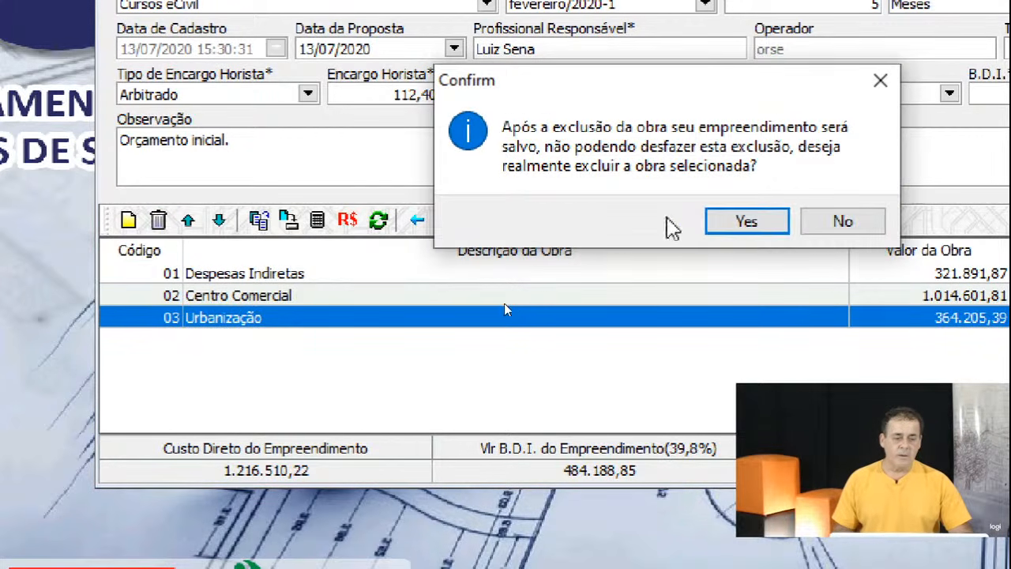
{"action": "left_click", "coordinate": [717, 220]}
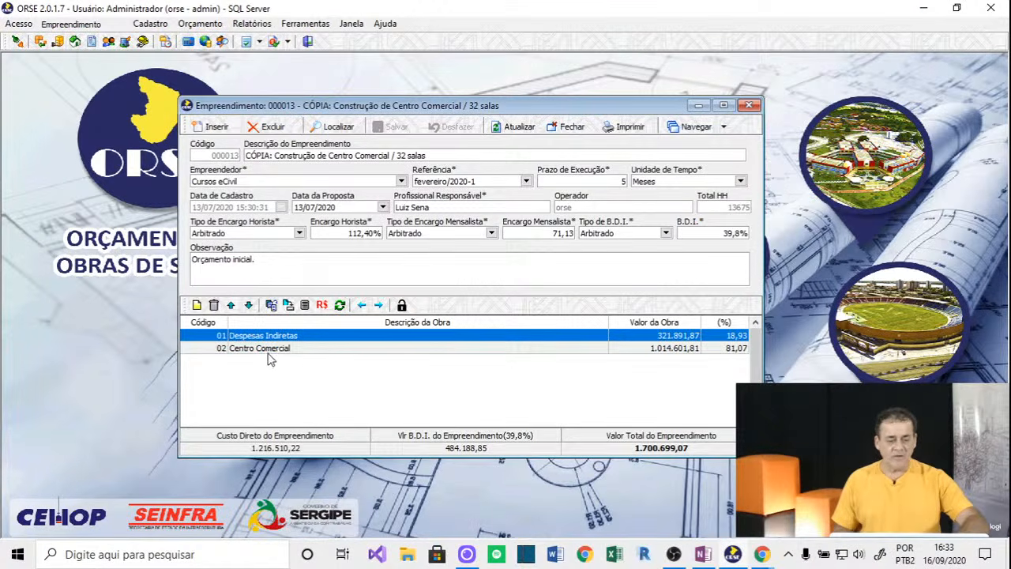
Open the itemized budget of obra 02 Centro Comercial in copied enterprise 000013.
{"action": "double_click", "coordinate": [273, 350]}
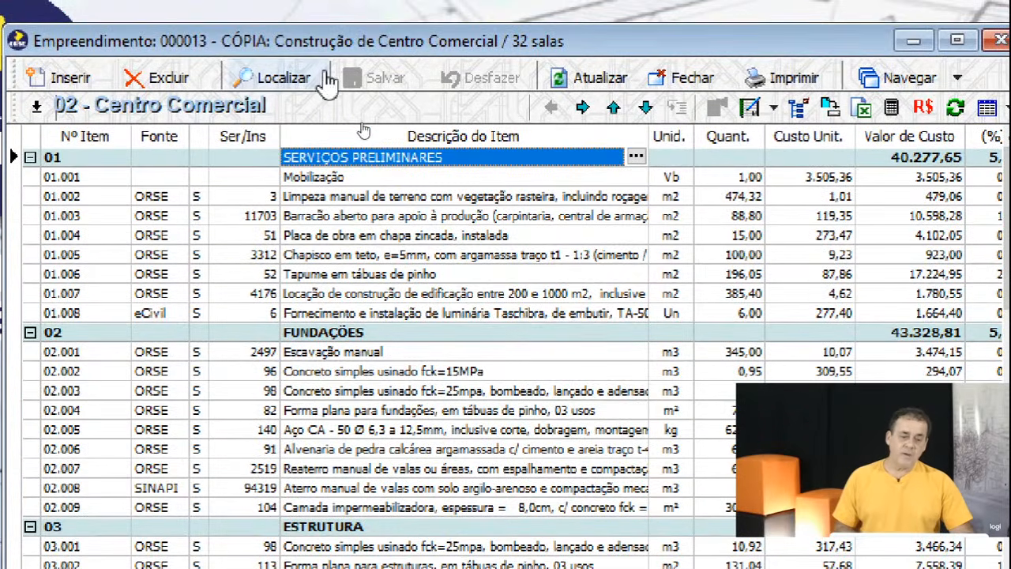
Delete the FUNDAÇÕES group with all its subitems, dropping direct cost to 682.428,87.
{"action": "left_click", "coordinate": [367, 371]}
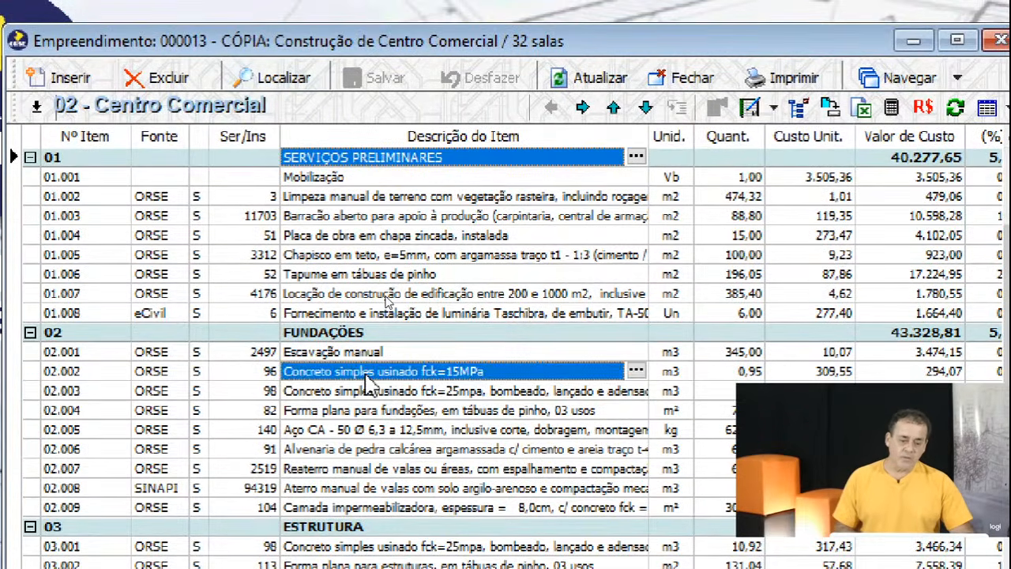
{"action": "left_click", "coordinate": [357, 411]}
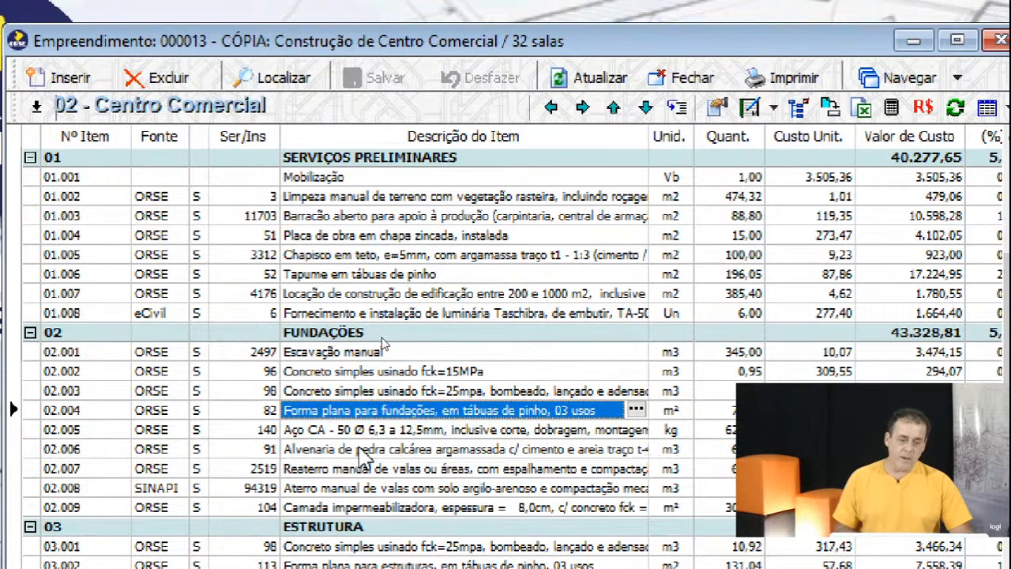
{"action": "left_click", "coordinate": [362, 448]}
{"action": "left_click", "coordinate": [373, 332]}
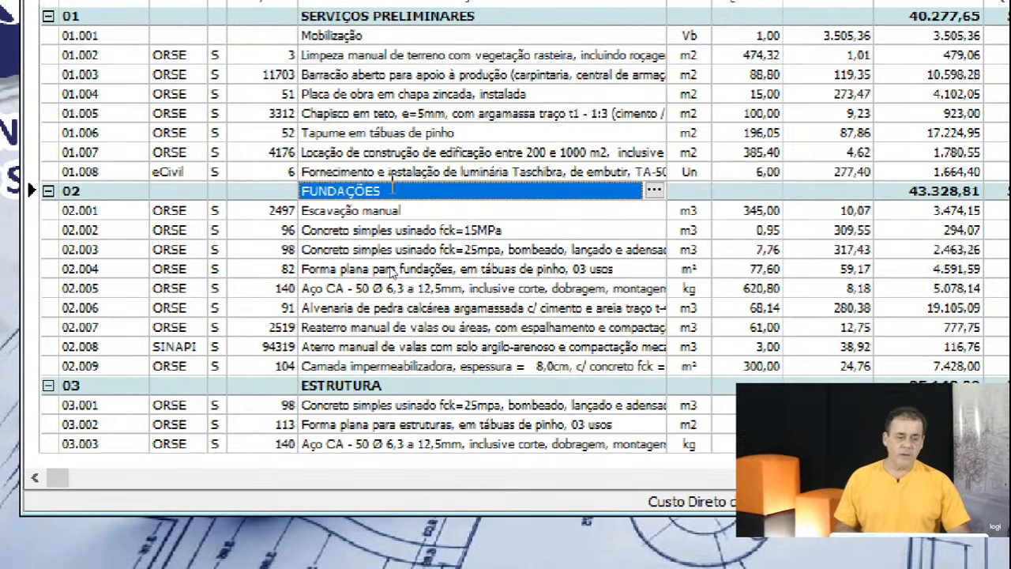
{"action": "left_click", "coordinate": [447, 173]}
{"action": "left_click", "coordinate": [425, 193]}
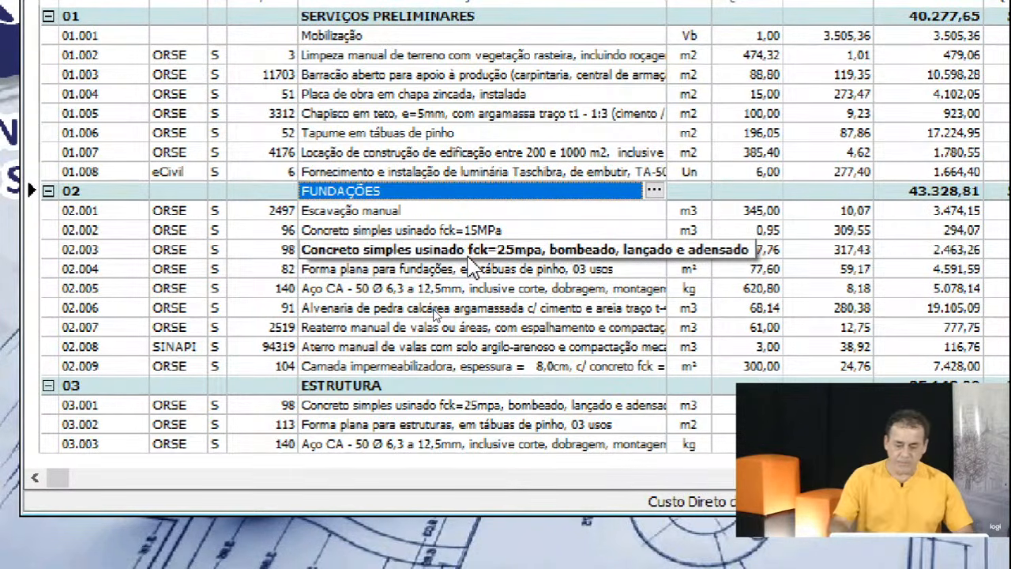
{"action": "key", "text": "Delete"}
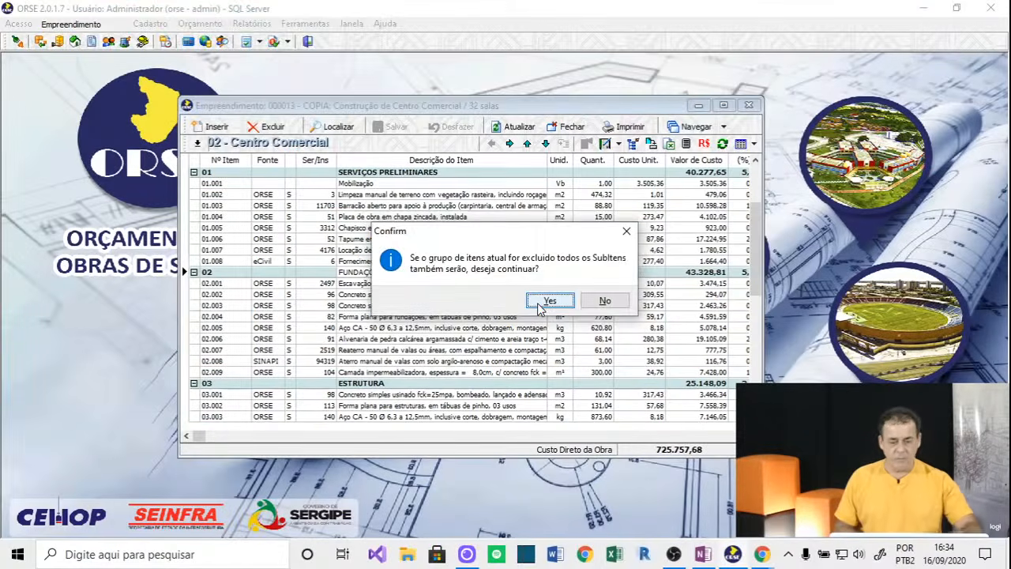
{"action": "left_click", "coordinate": [548, 300]}
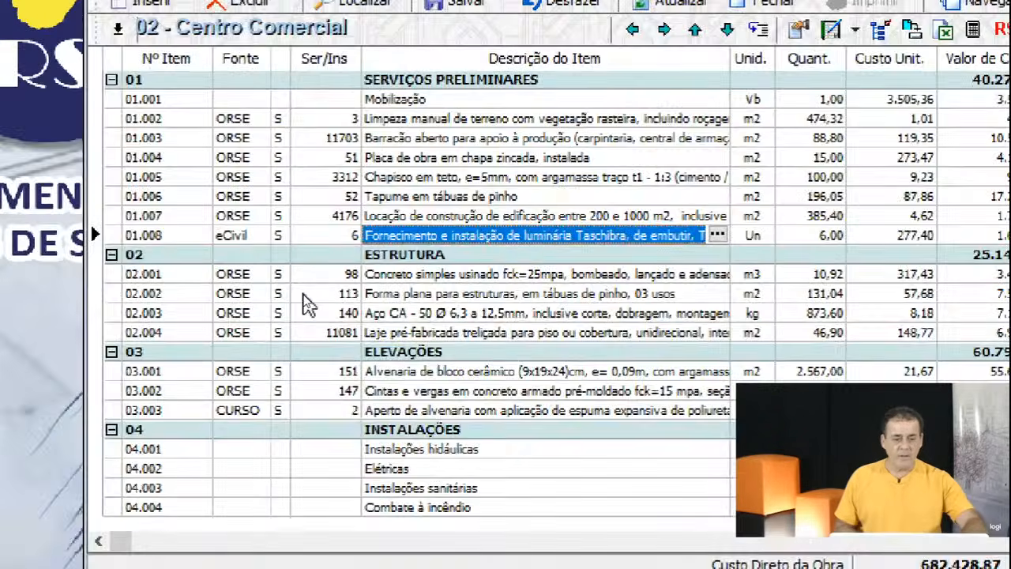
Insert item 1480 Válvula retenção as 01.005 with quantity 150,00.
{"action": "left_click", "coordinate": [470, 255]}
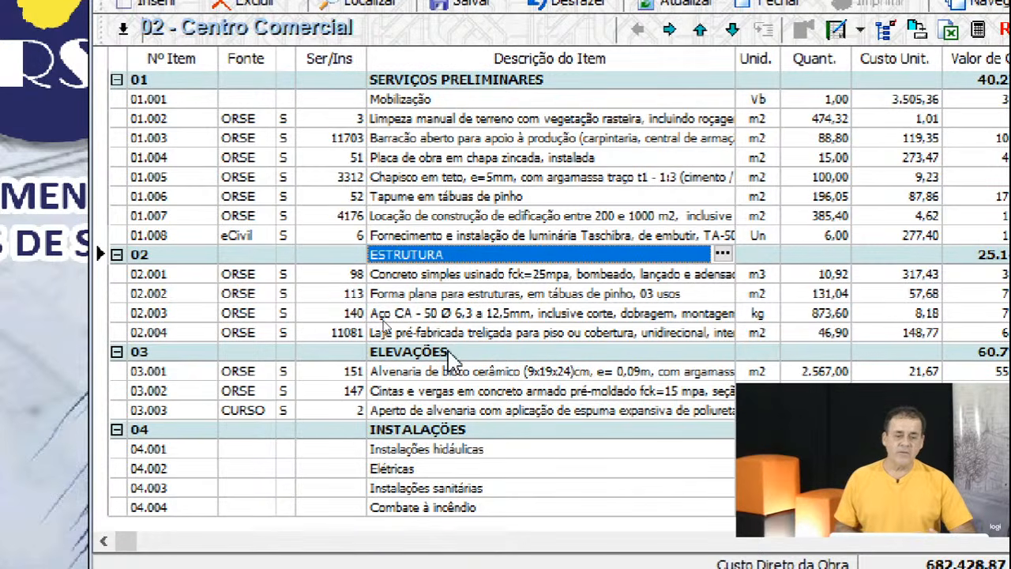
{"action": "left_click", "coordinate": [434, 183]}
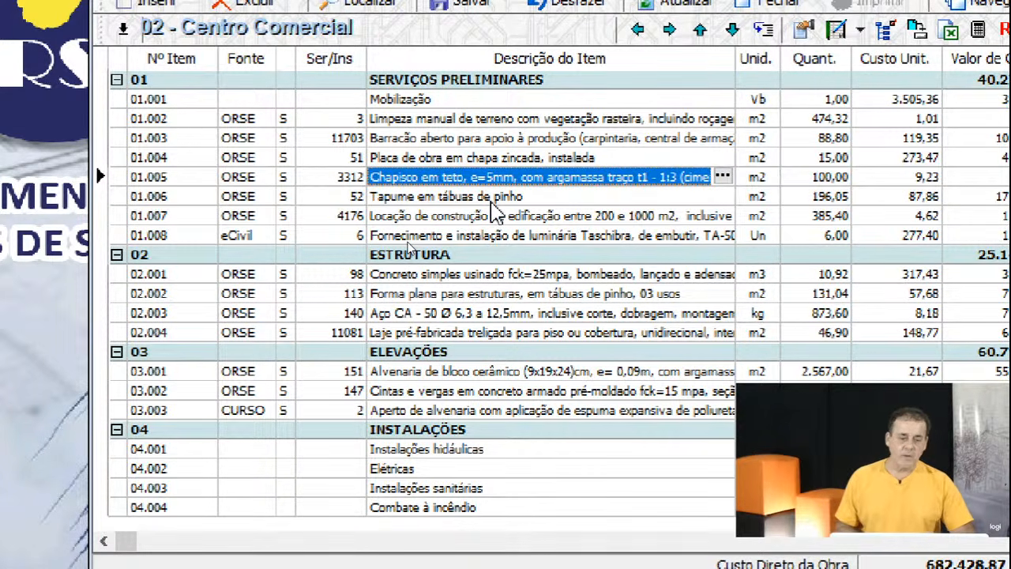
{"action": "key", "text": "Insert"}
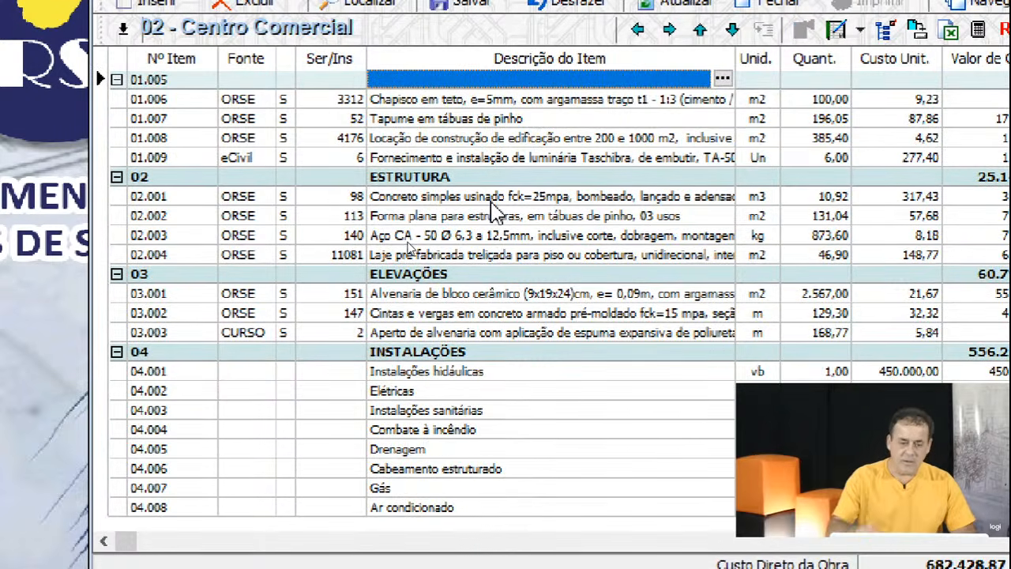
{"action": "left_click", "coordinate": [316, 84]}
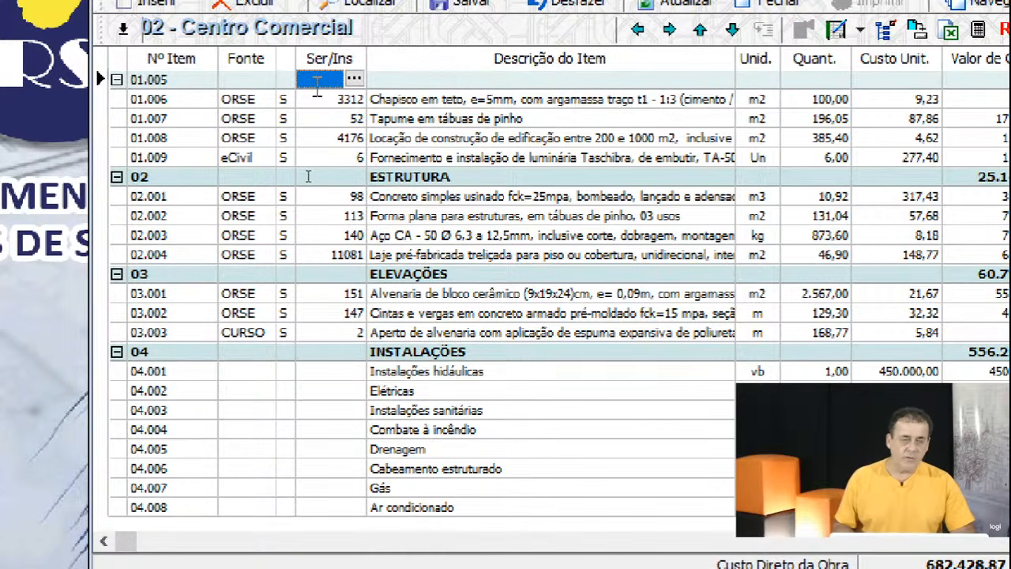
{"action": "type", "text": "14"}
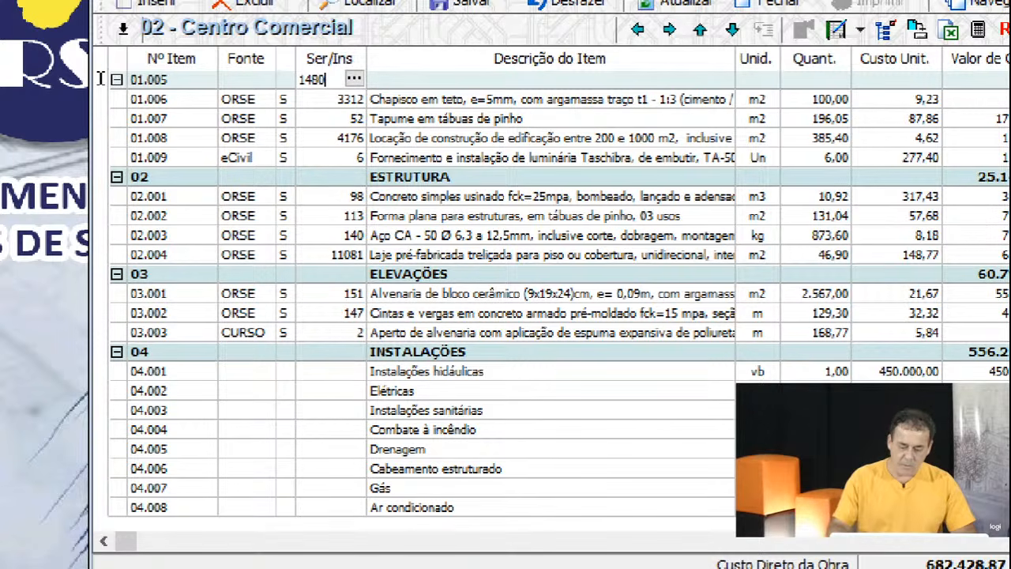
{"action": "type", "text": "80"}
{"action": "key", "text": "Return"}
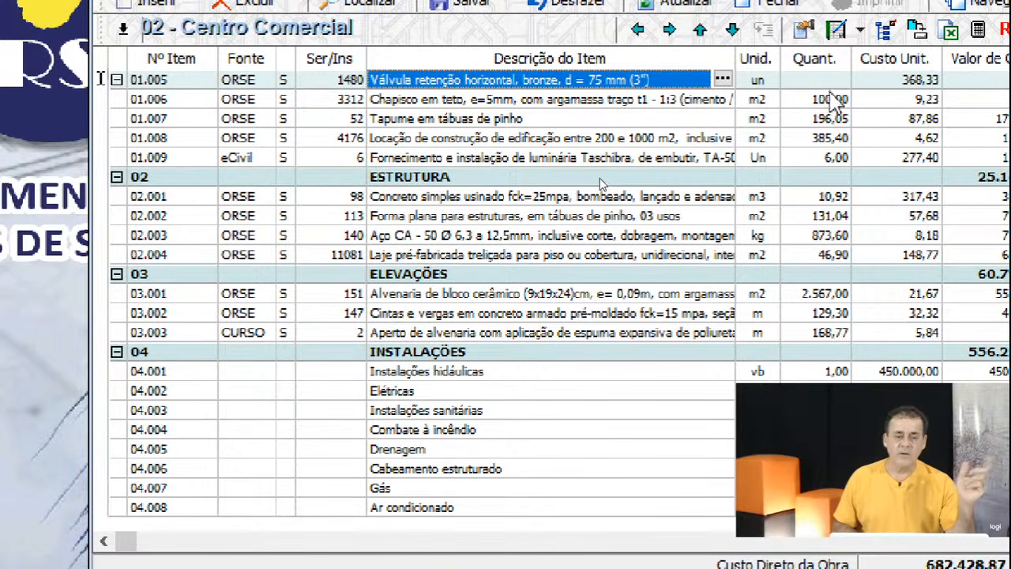
{"action": "left_click", "coordinate": [825, 82]}
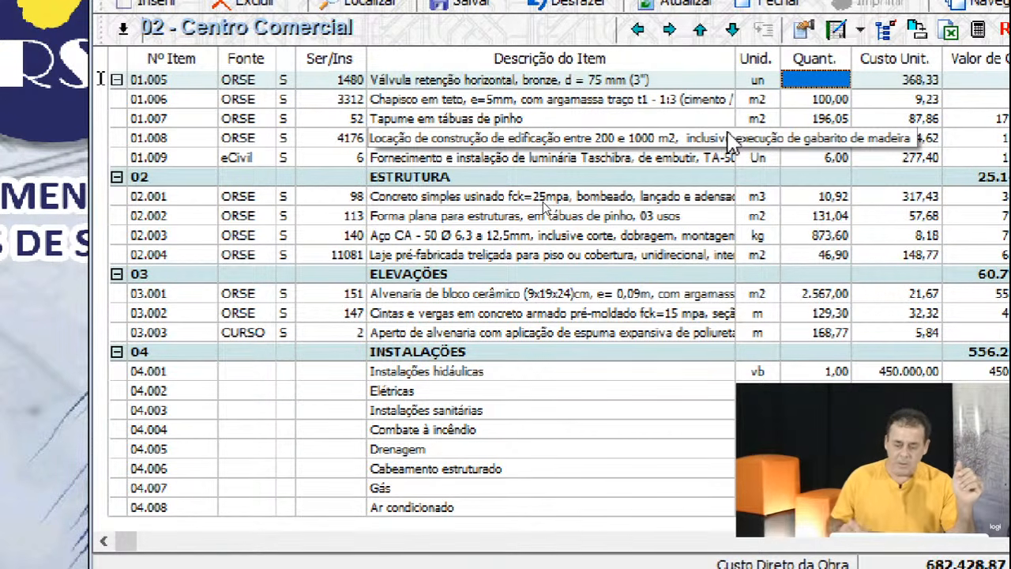
{"action": "type", "text": "150,00"}
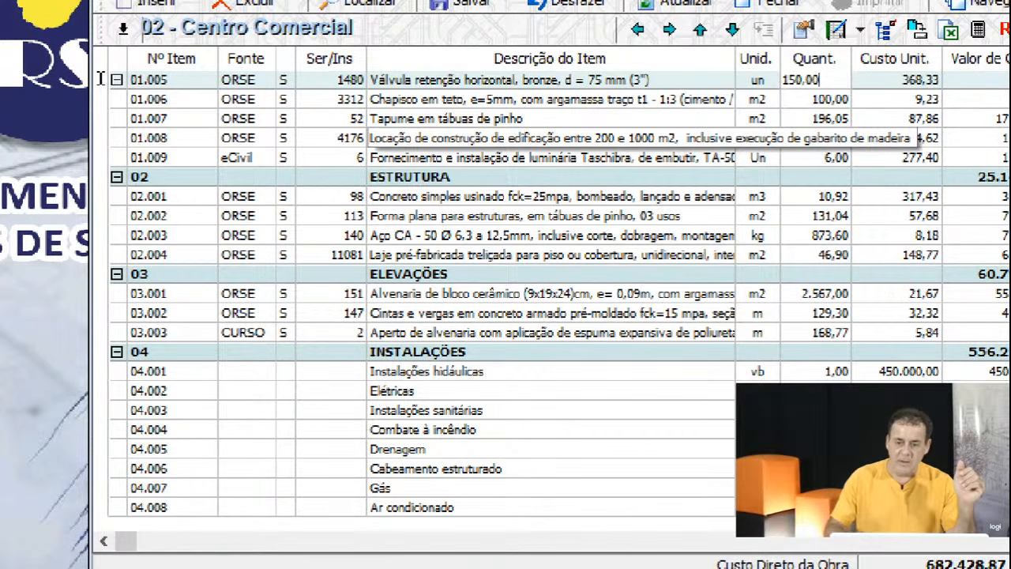
{"action": "key", "text": "Return"}
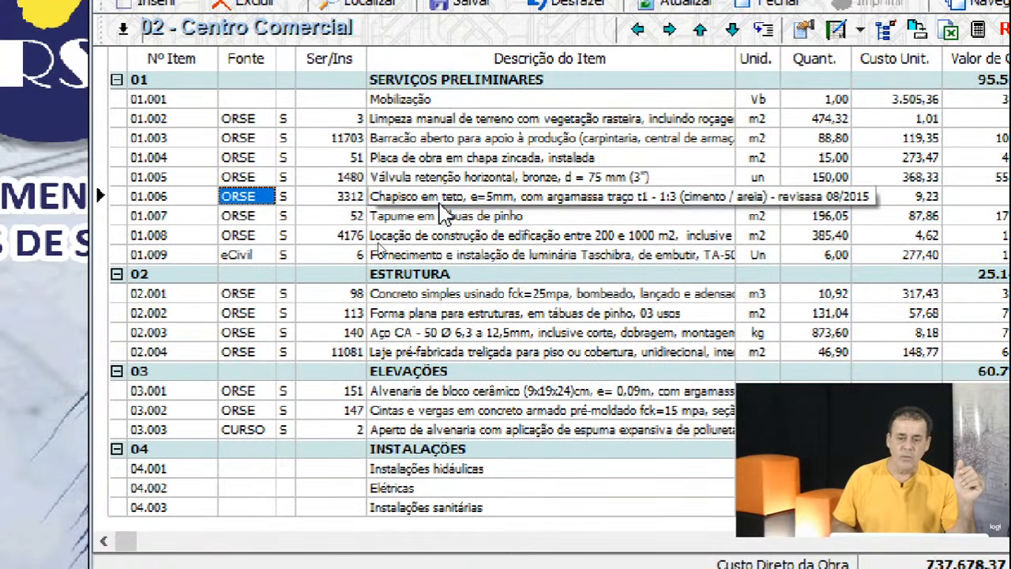
Delete item 01.004 'Placa de obra em chapa zincada', bringing direct cost to 733.576,32.
{"action": "left_click", "coordinate": [439, 222]}
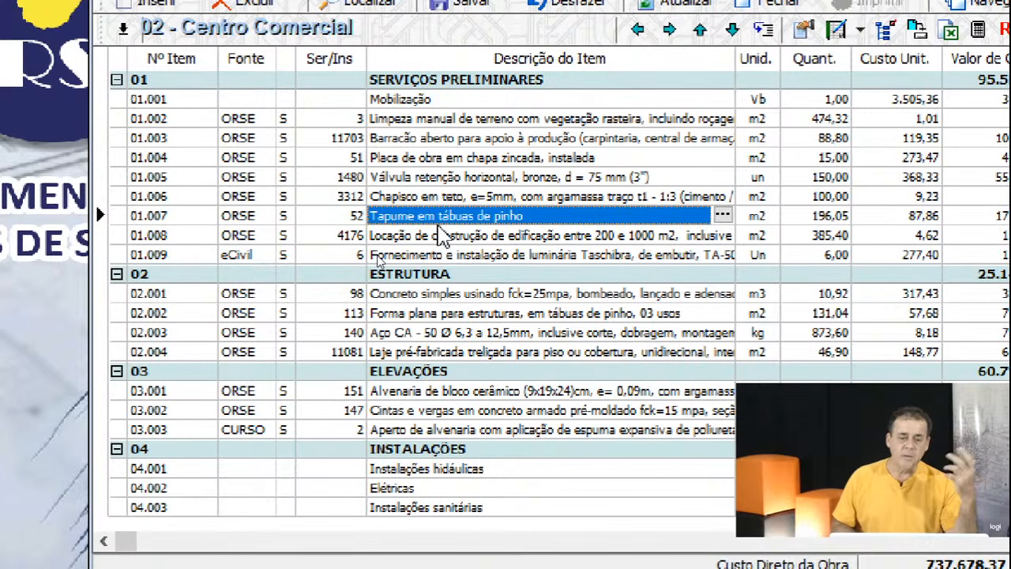
{"action": "left_click", "coordinate": [424, 158]}
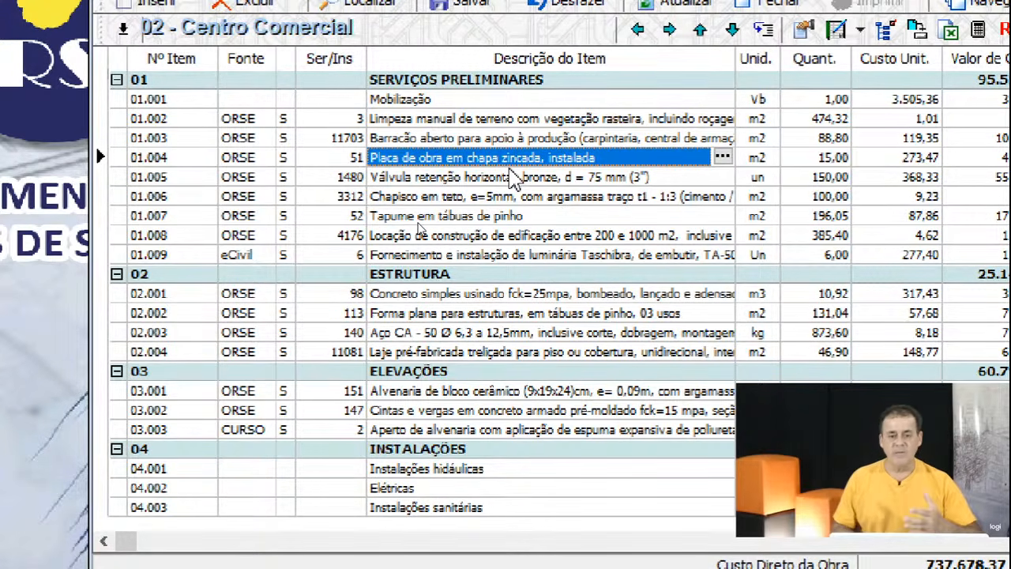
{"action": "left_click", "coordinate": [486, 82]}
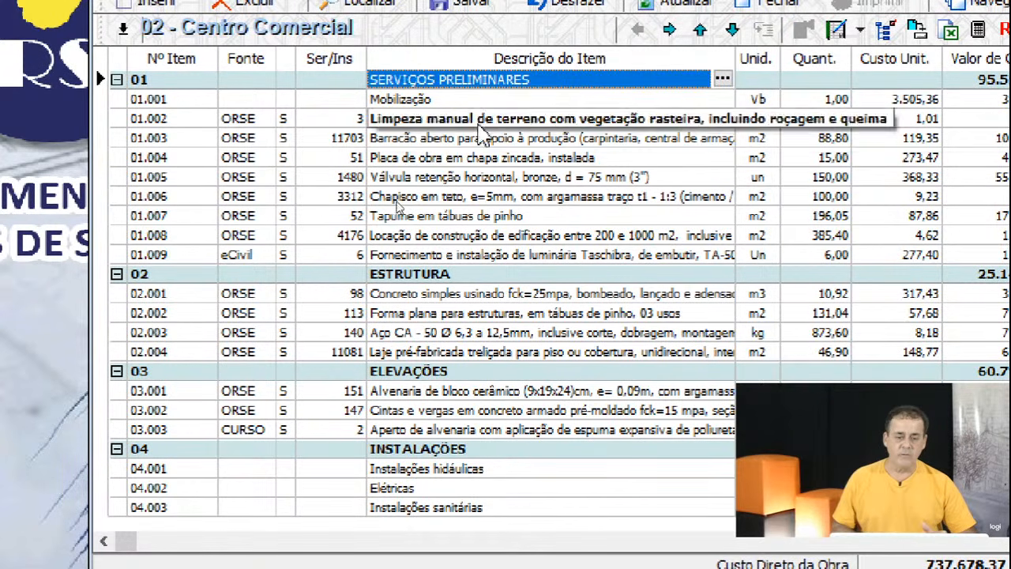
{"action": "left_click", "coordinate": [433, 159]}
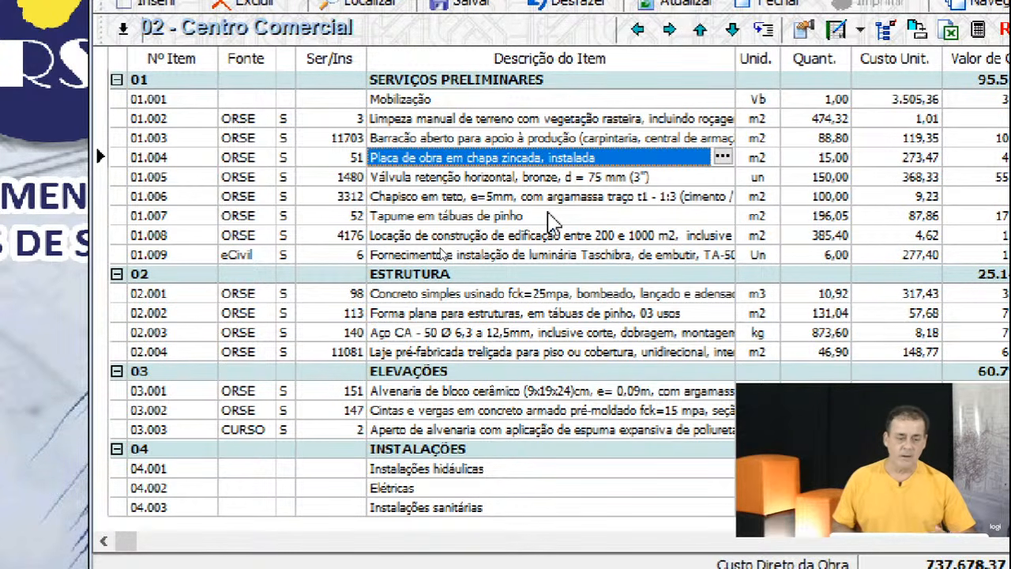
{"action": "key", "text": "Delete"}
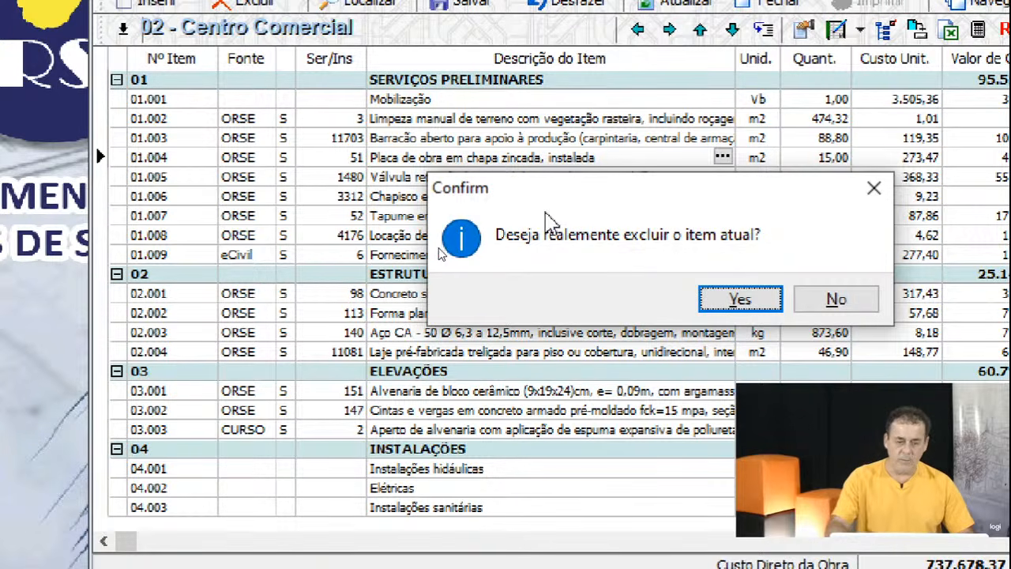
{"action": "left_click", "coordinate": [740, 300]}
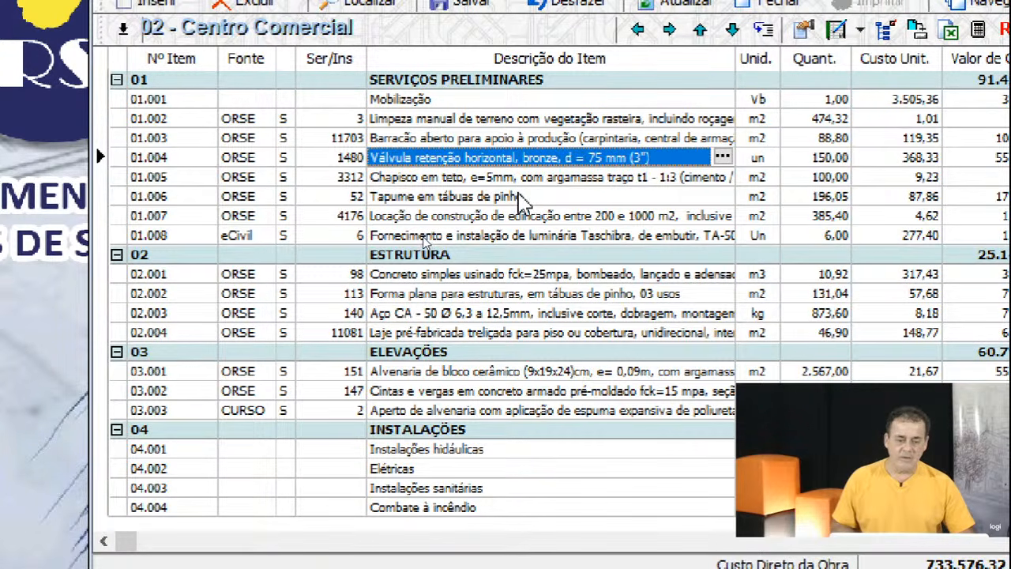
{"action": "key", "text": "Up"}
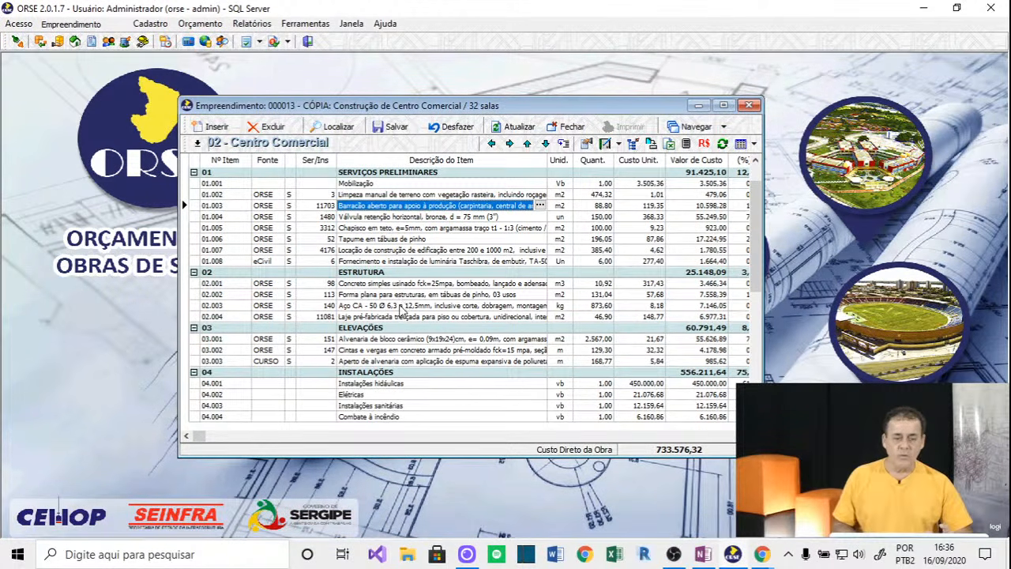
Close the Centro Comercial budget and decline saving the changes.
{"action": "left_click", "coordinate": [428, 239]}
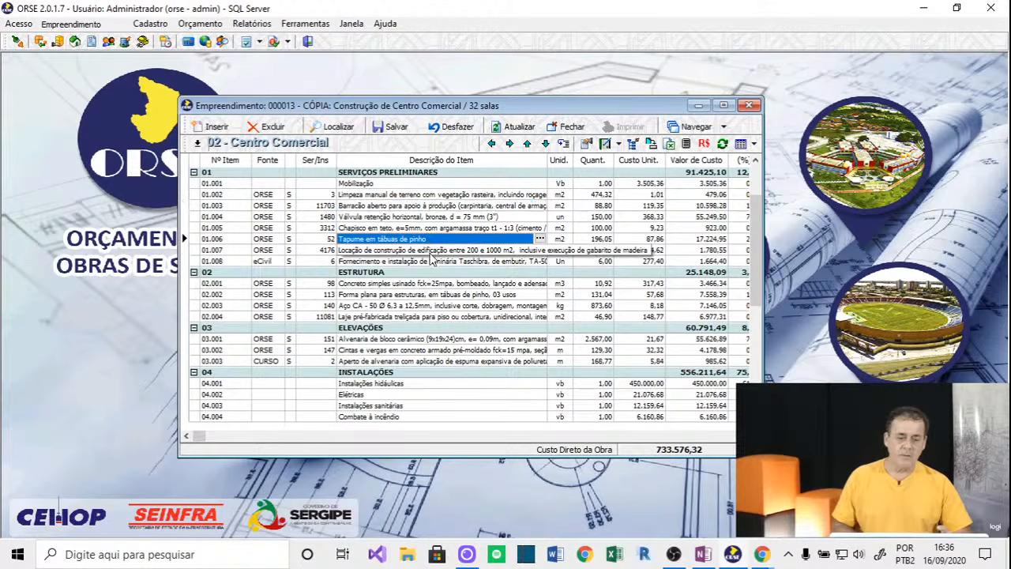
{"action": "left_click", "coordinate": [430, 250]}
{"action": "left_click", "coordinate": [435, 305]}
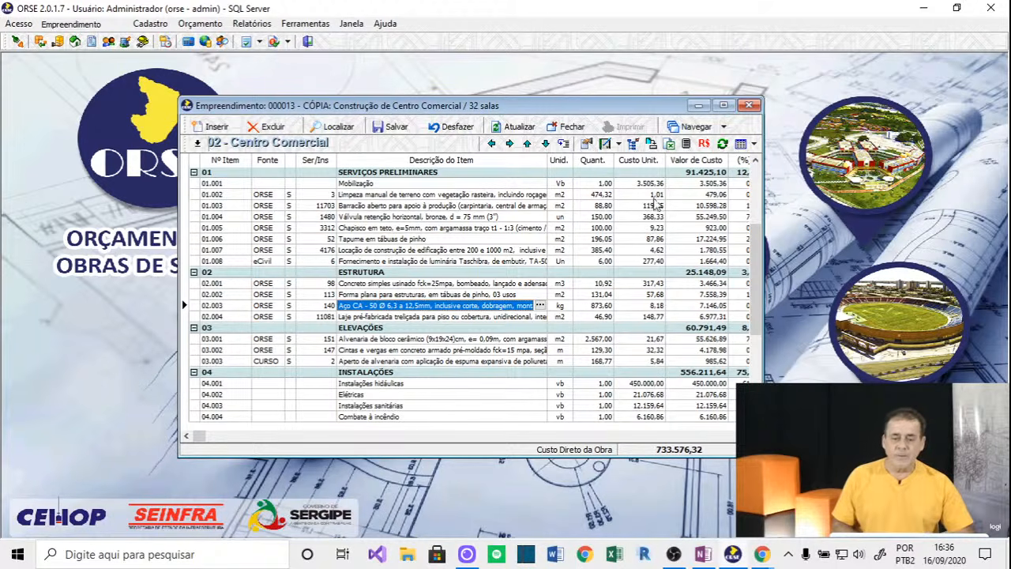
{"action": "left_click", "coordinate": [566, 132]}
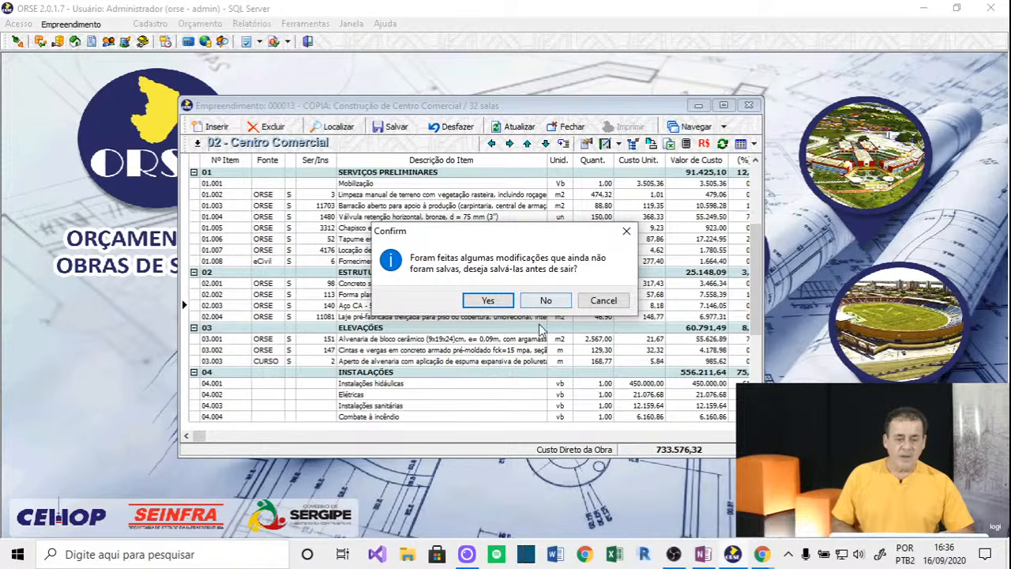
{"action": "left_click", "coordinate": [548, 301]}
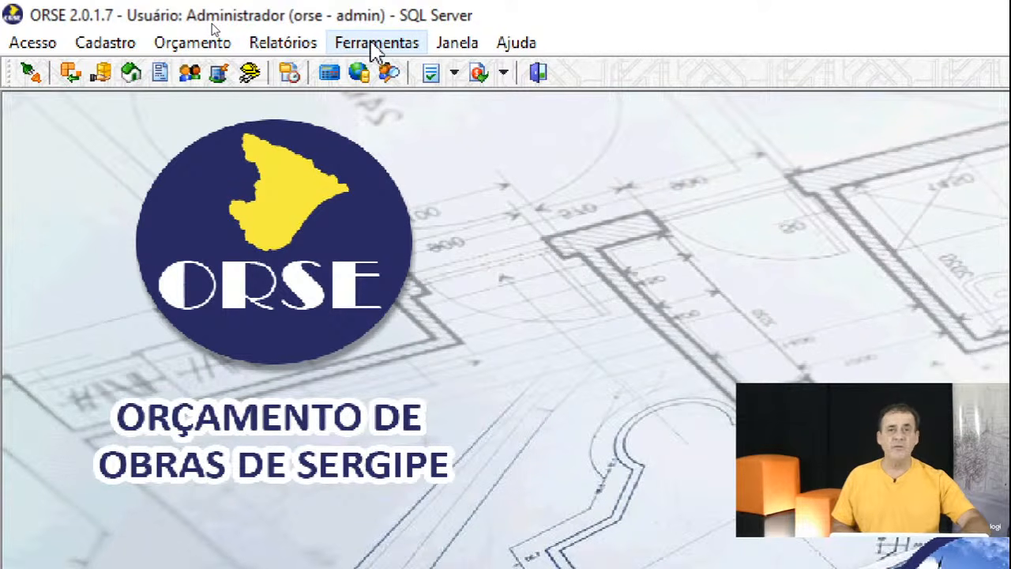
Set Alpha Construções Ltda. as Empreendedor Padrão in Preferências, then close the window.
{"action": "left_click", "coordinate": [377, 48]}
{"action": "left_click", "coordinate": [352, 74]}
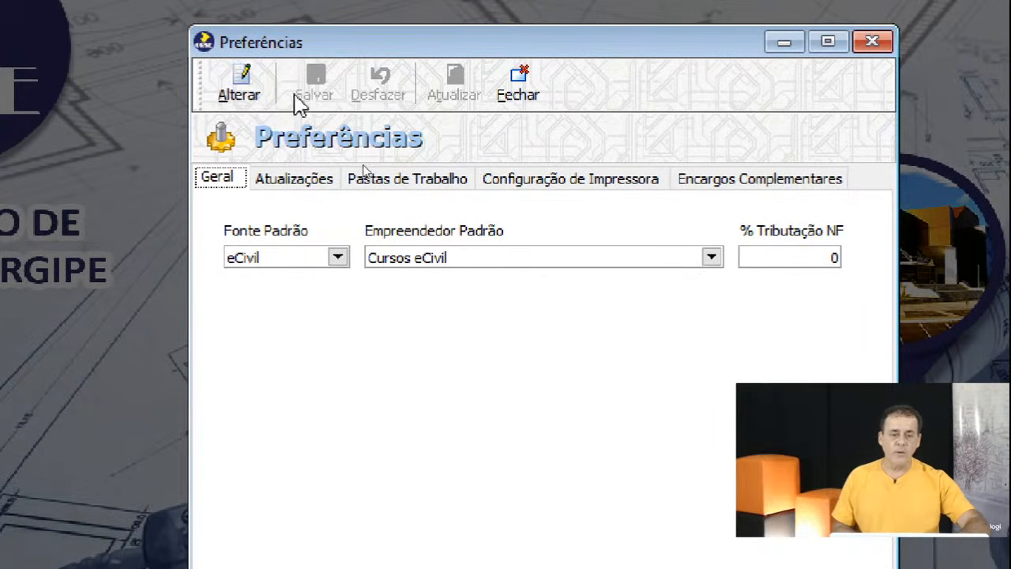
{"action": "left_click", "coordinate": [251, 86]}
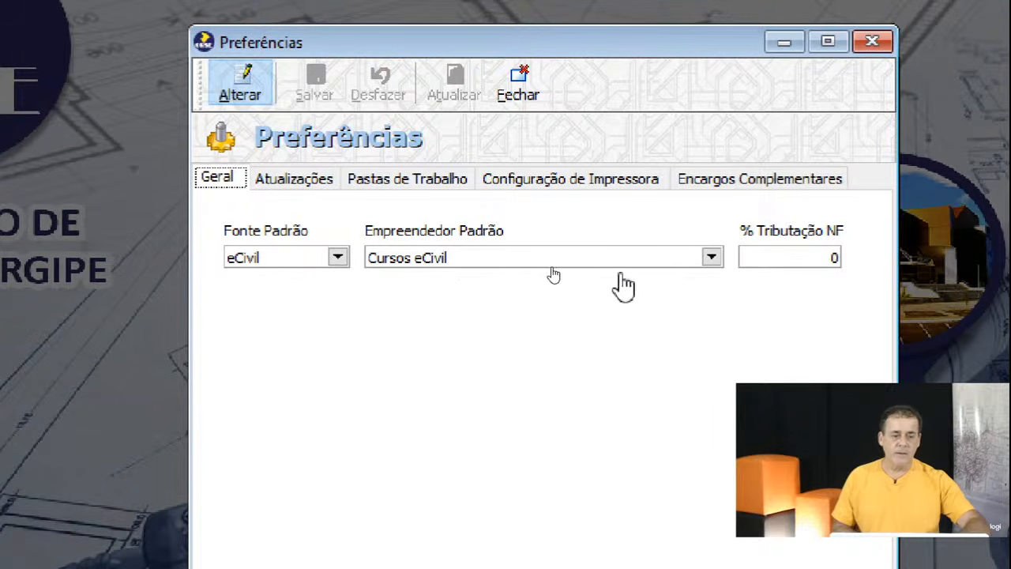
{"action": "left_click", "coordinate": [711, 257]}
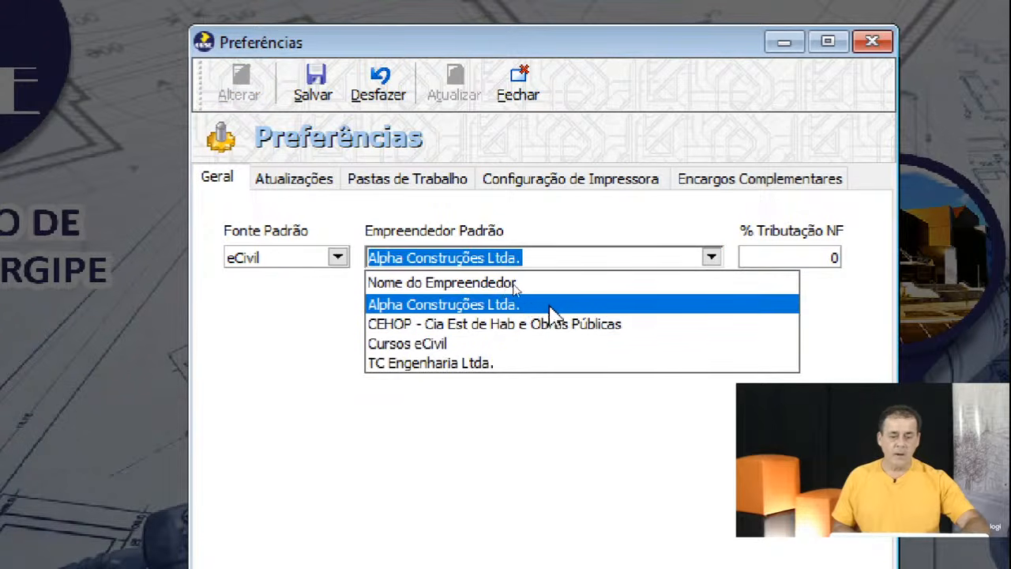
{"action": "left_click", "coordinate": [322, 88]}
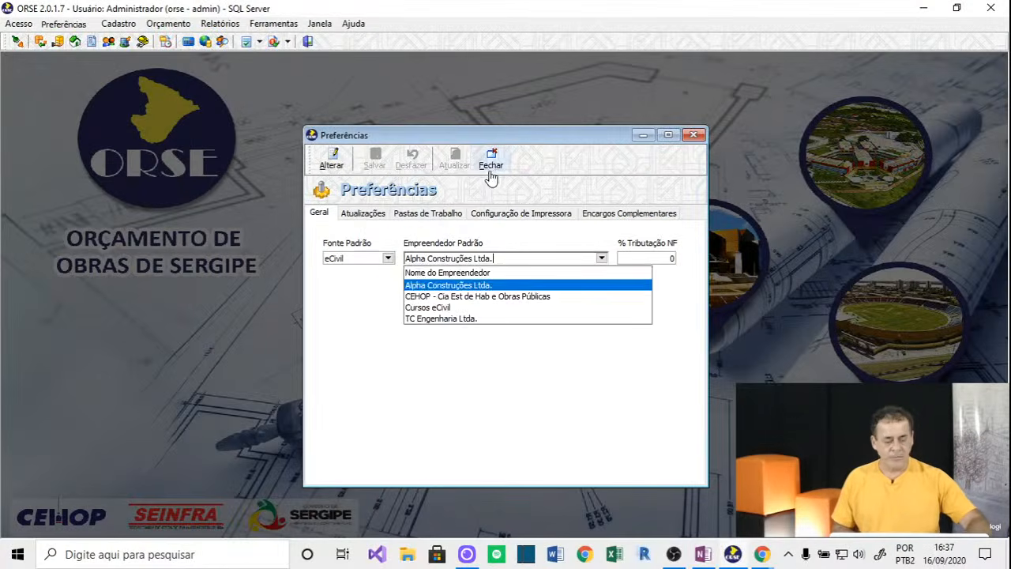
{"action": "left_click", "coordinate": [517, 96]}
{"action": "left_click", "coordinate": [492, 166]}
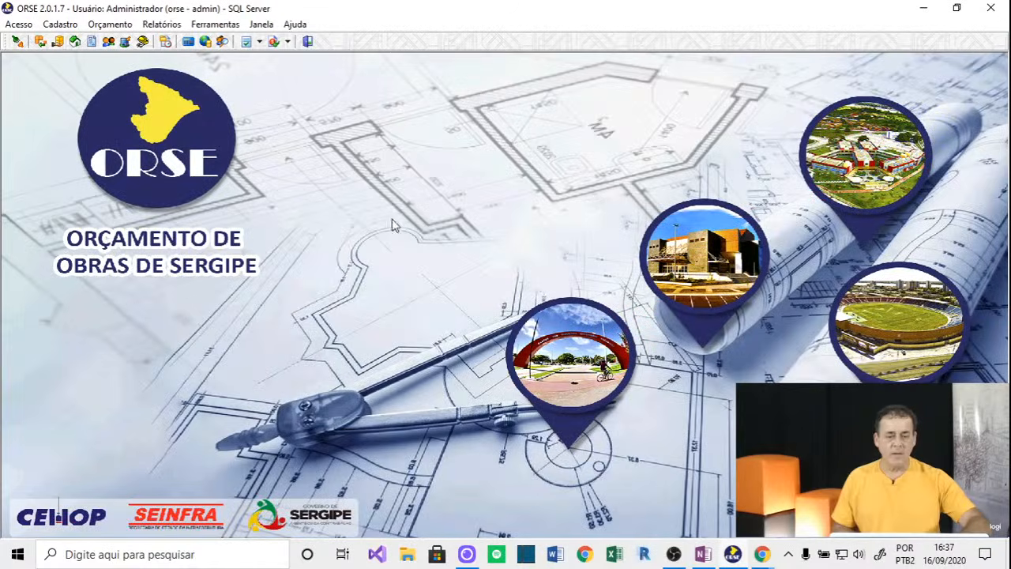
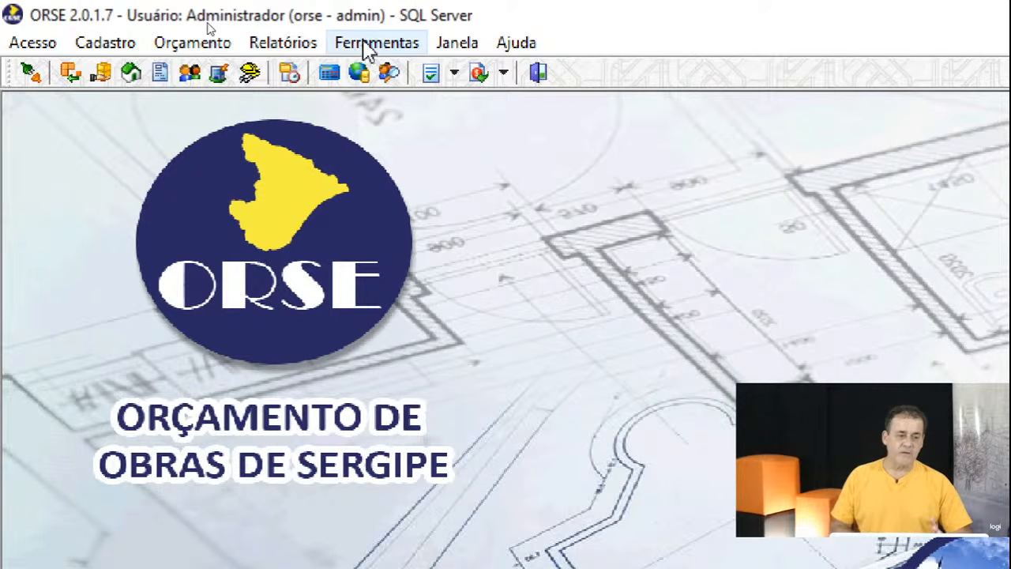
Open and cancel ORSE's database update, then switch to the OneNote INCC notes page.
{"action": "left_click", "coordinate": [364, 44]}
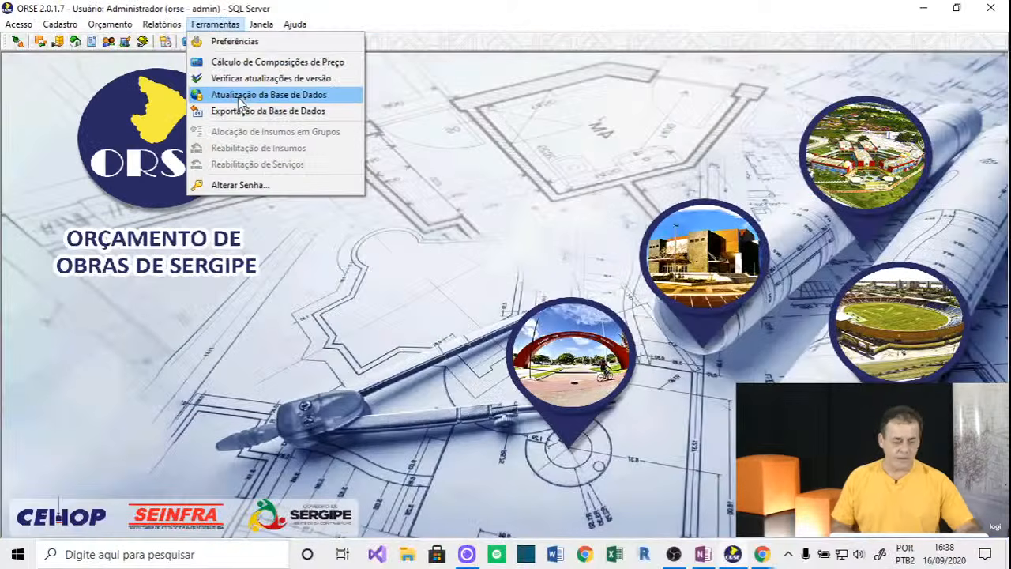
{"action": "left_click", "coordinate": [419, 167]}
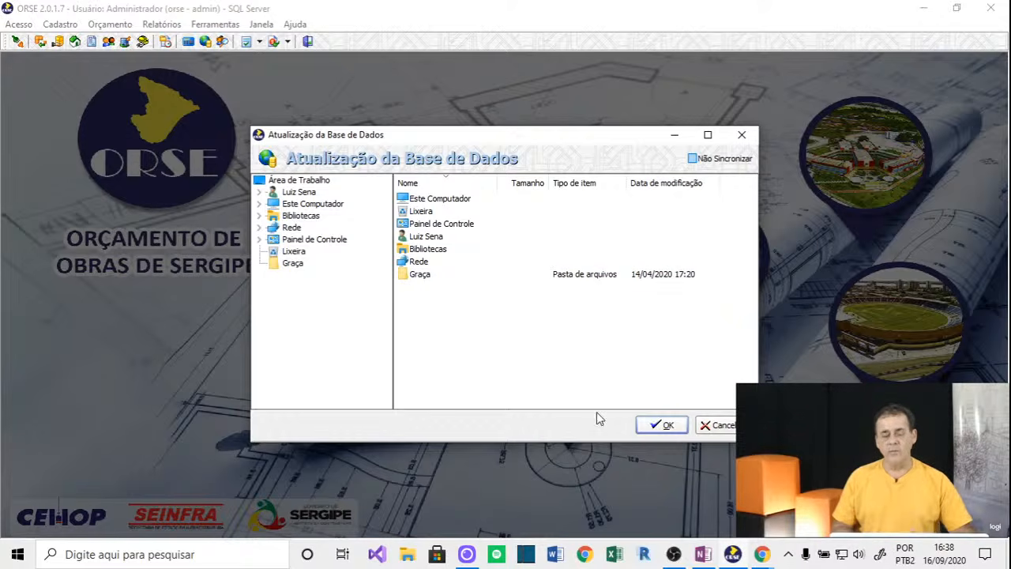
{"action": "left_click", "coordinate": [709, 427]}
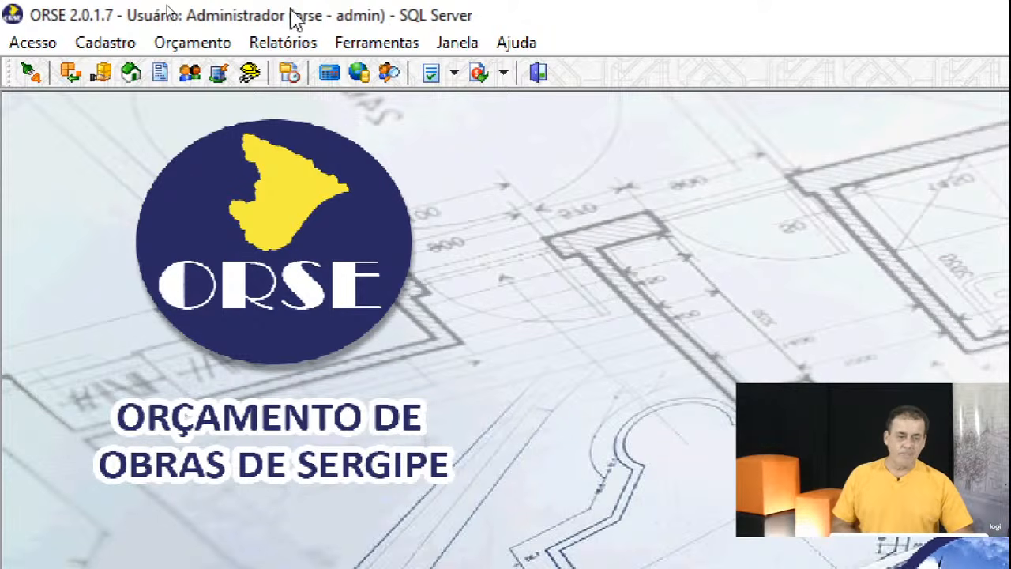
{"action": "left_click", "coordinate": [366, 49]}
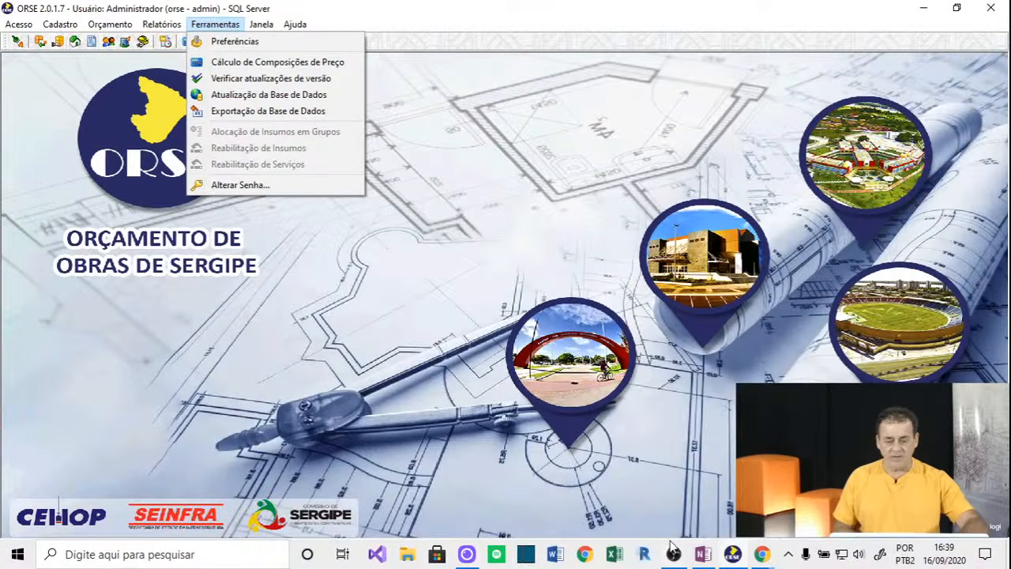
{"action": "left_click", "coordinate": [701, 556]}
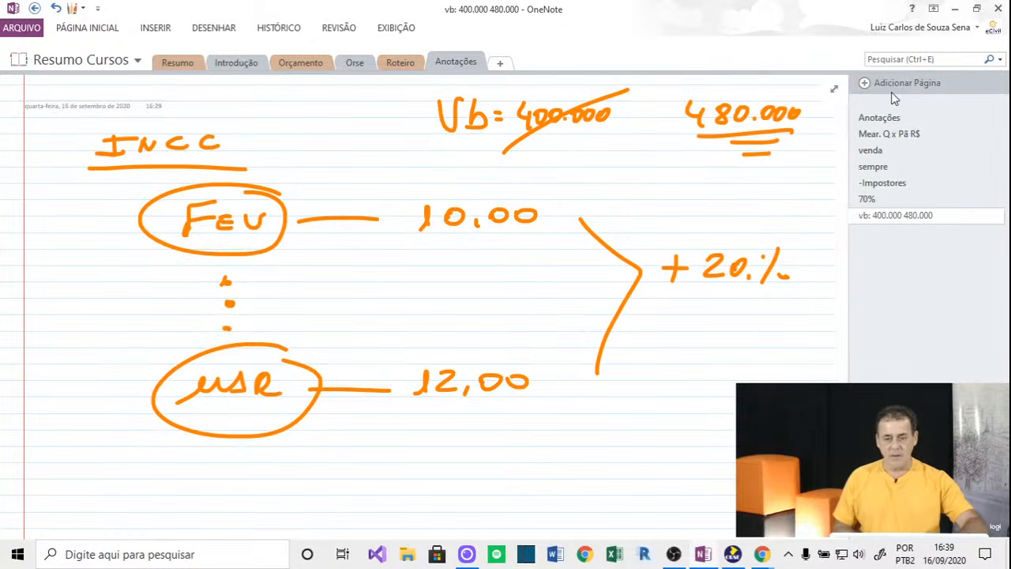
Add a new OneNote page and draw a black box labelled 'MAR'.
{"action": "left_click", "coordinate": [867, 84]}
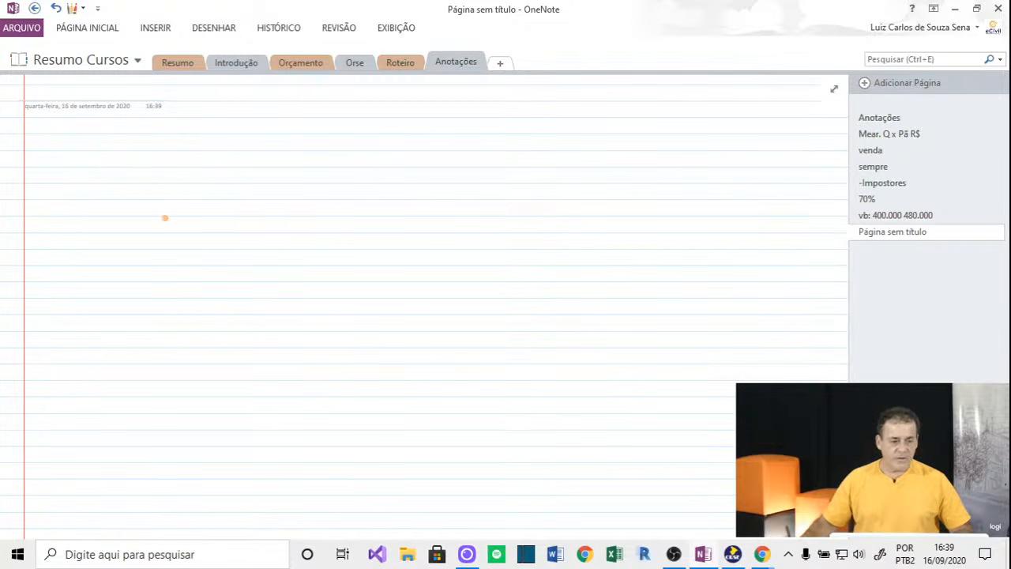
{"action": "left_click_drag", "start_coordinate": [80, 155], "coordinate": [201, 152]}
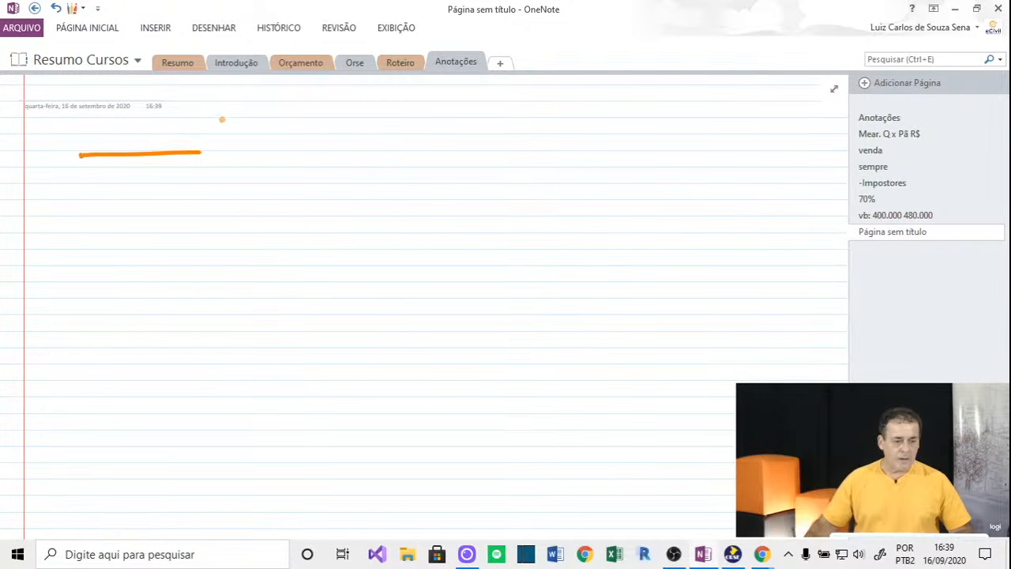
{"action": "key", "text": "ctrl+z"}
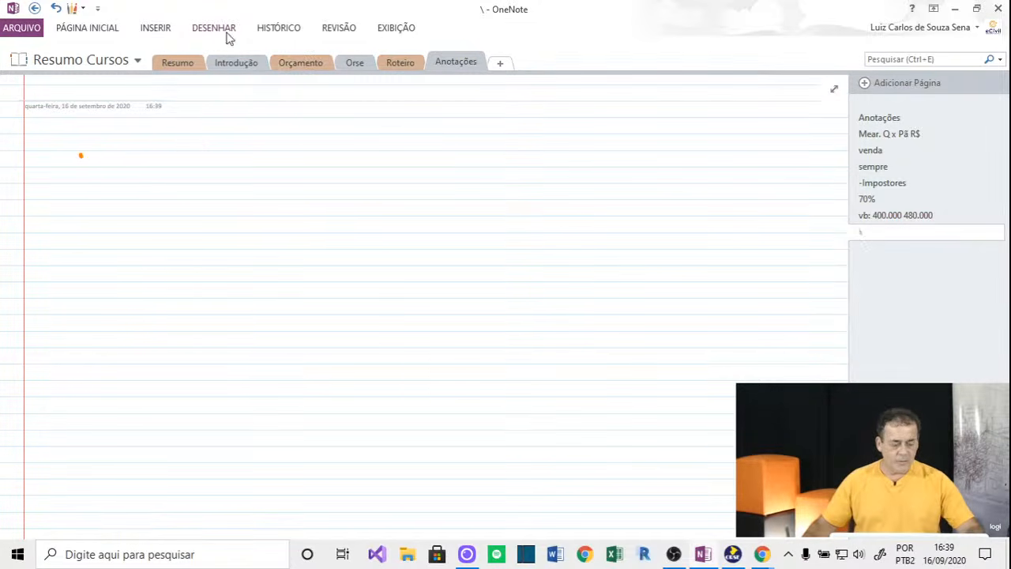
{"action": "left_click", "coordinate": [219, 33]}
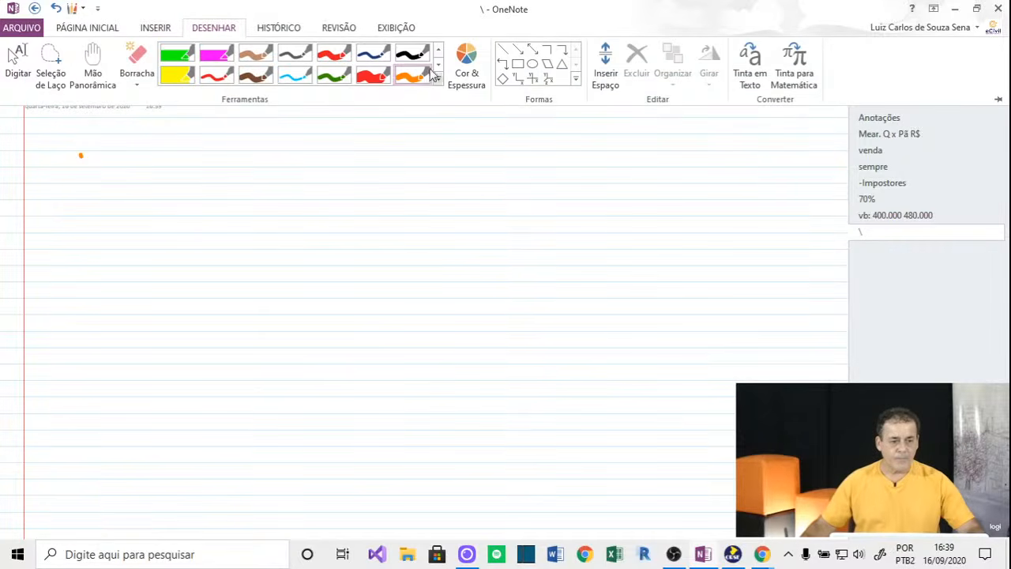
{"action": "left_click", "coordinate": [411, 54]}
{"action": "mouse_move", "coordinate": [80, 146]}
{"action": "left_mouse_down"}
{"action": "mouse_move", "coordinate": [78, 291]}
{"action": "mouse_move", "coordinate": [265, 299]}
{"action": "left_mouse_up"}
{"action": "mouse_move", "coordinate": [74, 144]}
{"action": "left_mouse_down"}
{"action": "mouse_move", "coordinate": [266, 198]}
{"action": "mouse_move", "coordinate": [257, 310]}
{"action": "left_mouse_up"}
{"action": "left_click_drag", "start_coordinate": [125, 222], "coordinate": [129, 234]}
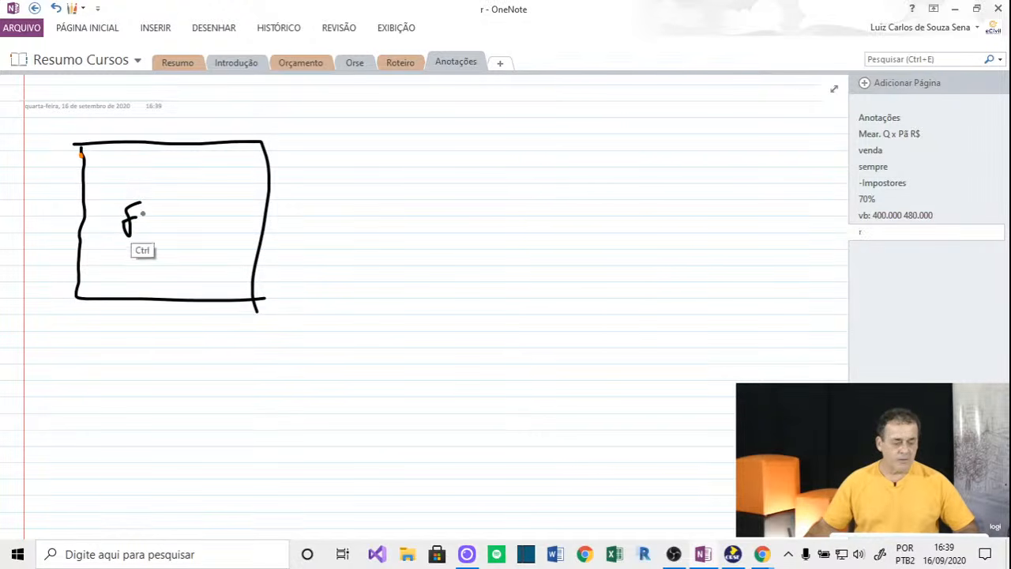
{"action": "key", "text": "ctrl+z"}
{"action": "key", "text": "ctrl+z"}
{"action": "mouse_move", "coordinate": [121, 241]}
{"action": "left_mouse_down"}
{"action": "mouse_move", "coordinate": [167, 221]}
{"action": "mouse_move", "coordinate": [179, 203]}
{"action": "left_mouse_up"}
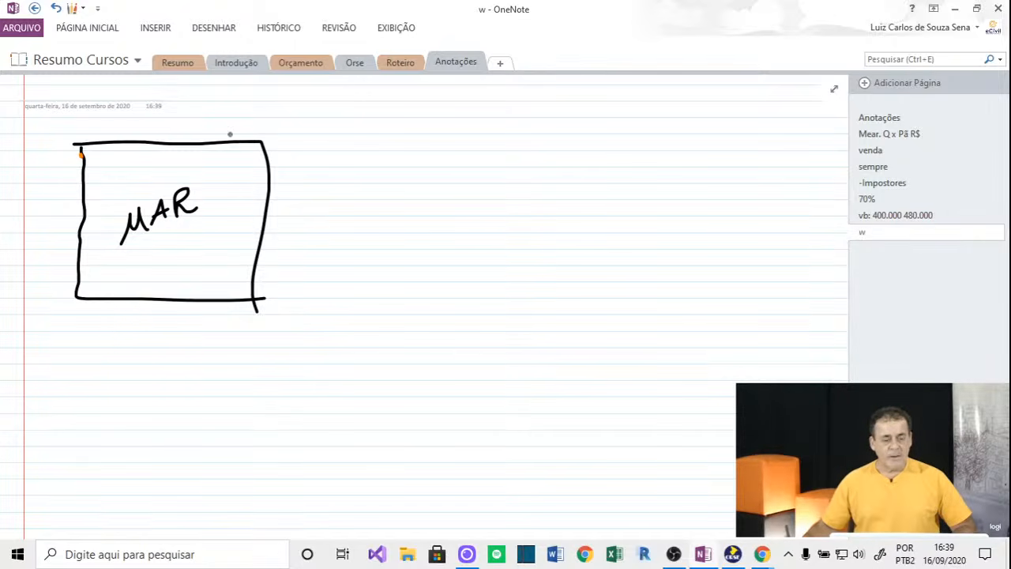
Draw an empty brown box beneath the MAR box.
{"action": "left_click", "coordinate": [213, 27]}
{"action": "left_click", "coordinate": [255, 79]}
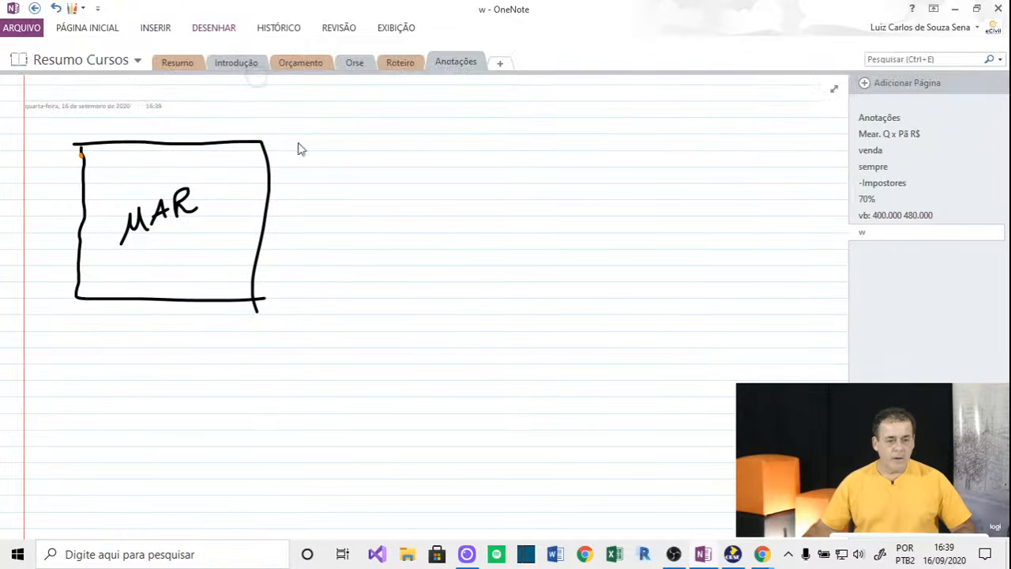
{"action": "mouse_move", "coordinate": [67, 322]}
{"action": "left_mouse_down"}
{"action": "mouse_move", "coordinate": [269, 320]}
{"action": "mouse_move", "coordinate": [82, 395]}
{"action": "mouse_move", "coordinate": [262, 421]}
{"action": "left_mouse_up"}
{"action": "left_click_drag", "start_coordinate": [257, 322], "coordinate": [251, 431]}
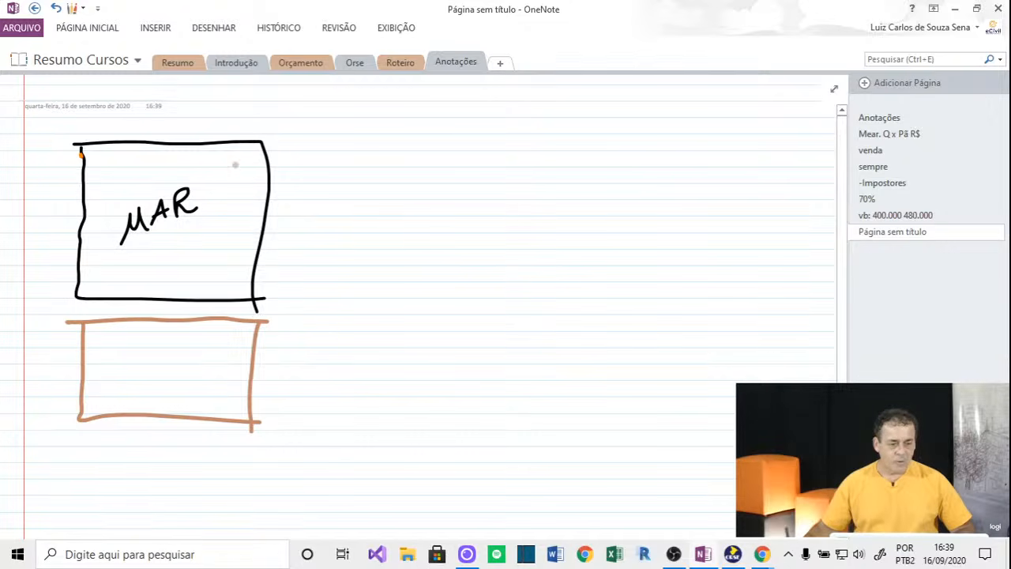
Write 'ORSE Sinapi' above MAR, and 'Ecivil' with three dotted list lines in the brown box.
{"action": "mouse_move", "coordinate": [103, 155]}
{"action": "left_mouse_down"}
{"action": "mouse_move", "coordinate": [91, 169]}
{"action": "mouse_move", "coordinate": [103, 154]}
{"action": "mouse_move", "coordinate": [145, 169]}
{"action": "mouse_move", "coordinate": [89, 197]}
{"action": "mouse_move", "coordinate": [149, 190]}
{"action": "left_mouse_up"}
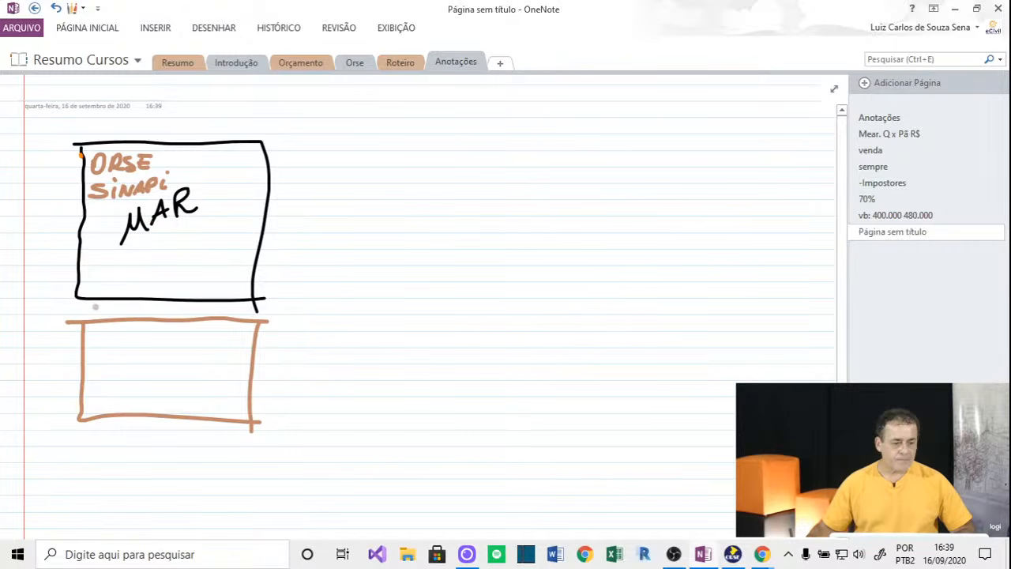
{"action": "left_click_drag", "start_coordinate": [88, 348], "coordinate": [120, 349]}
{"action": "left_click_drag", "start_coordinate": [131, 338], "coordinate": [170, 346]}
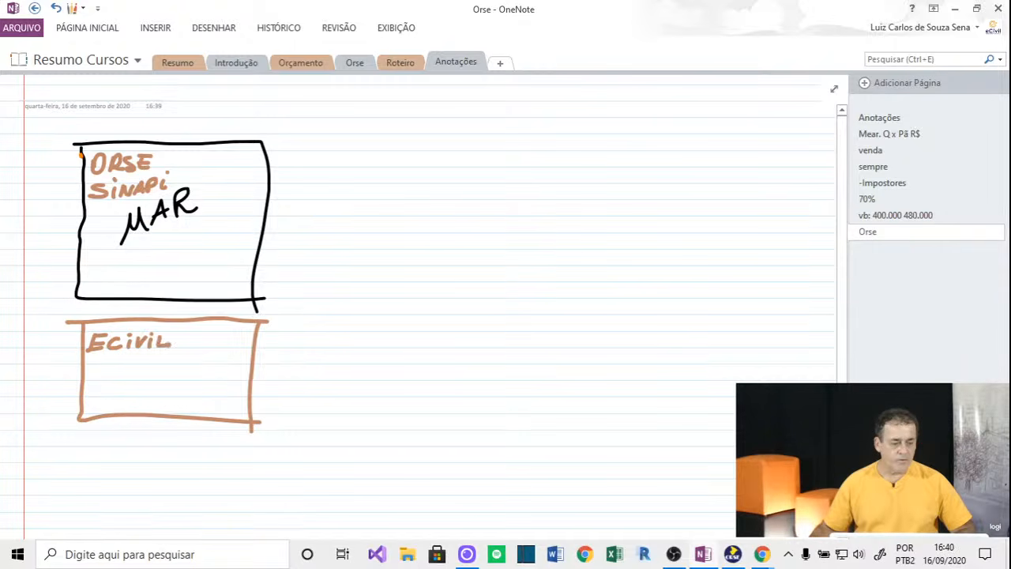
{"action": "mouse_move", "coordinate": [117, 367]}
{"action": "left_mouse_down"}
{"action": "mouse_move", "coordinate": [203, 365]}
{"action": "mouse_move", "coordinate": [201, 380]}
{"action": "left_mouse_up"}
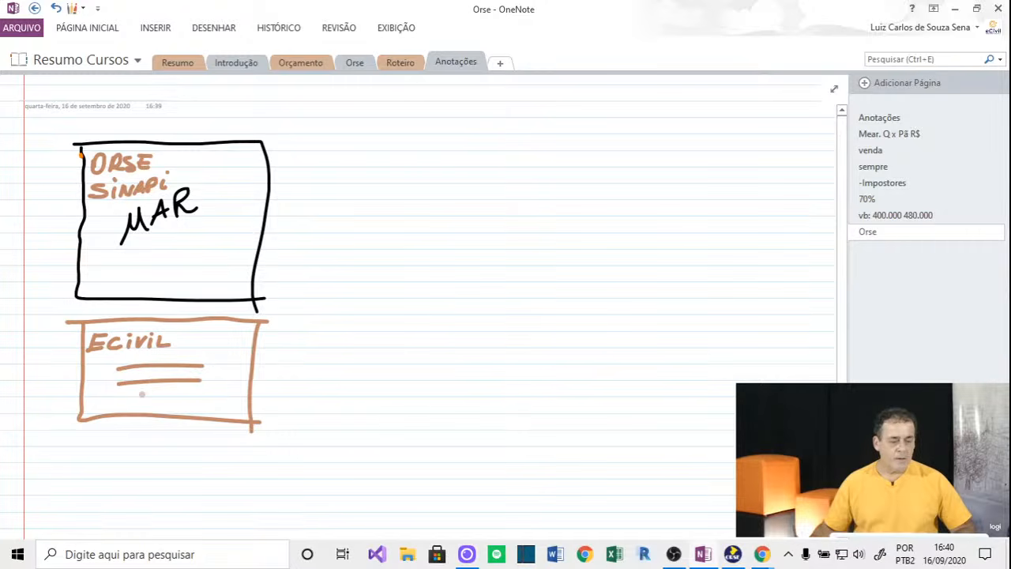
{"action": "left_click_drag", "start_coordinate": [120, 400], "coordinate": [180, 400]}
{"action": "left_click", "coordinate": [221, 367]}
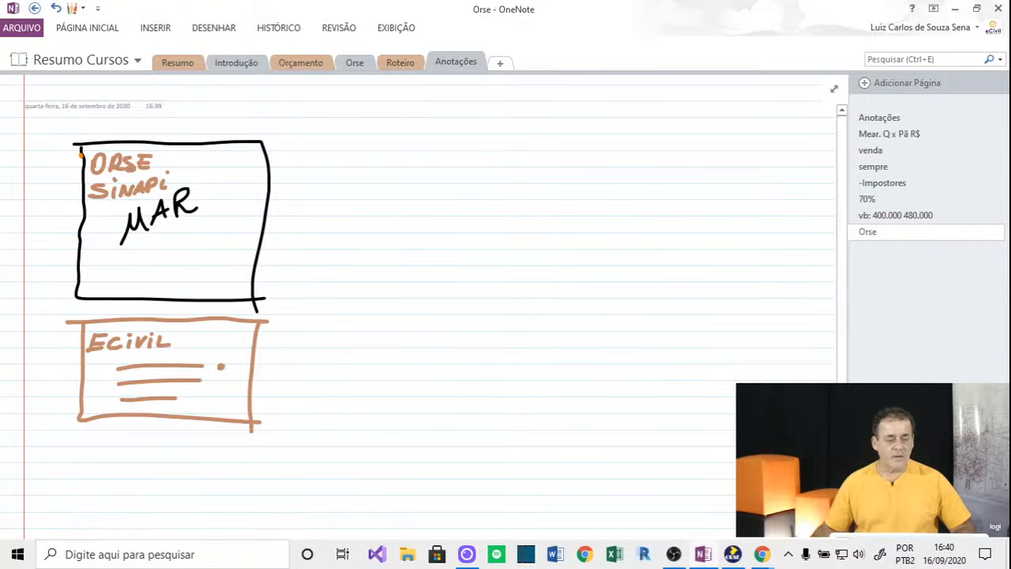
{"action": "left_click", "coordinate": [218, 380]}
{"action": "left_click", "coordinate": [219, 399]}
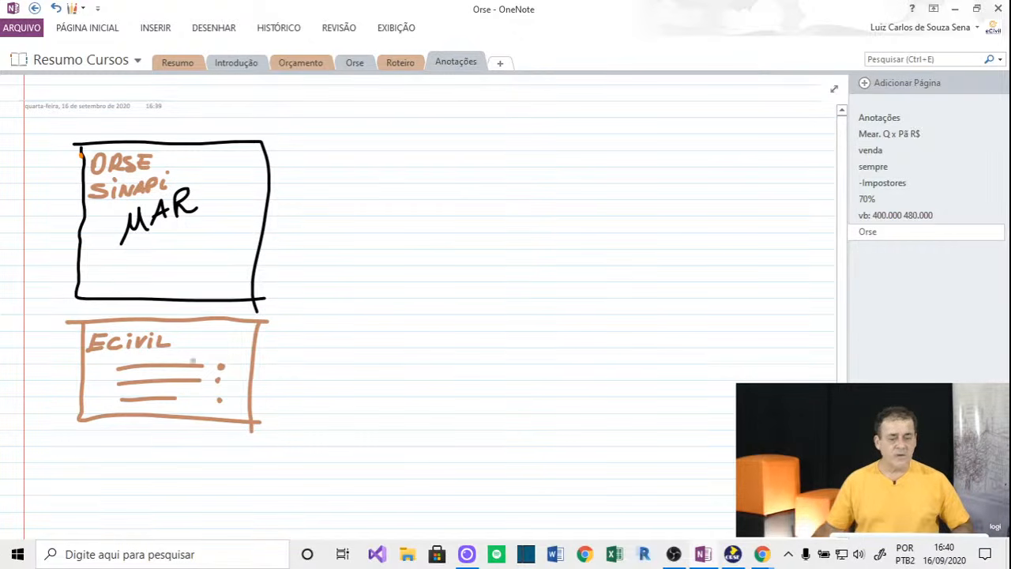
Draw two black lines across MAR with the black pen.
{"action": "left_click", "coordinate": [215, 30]}
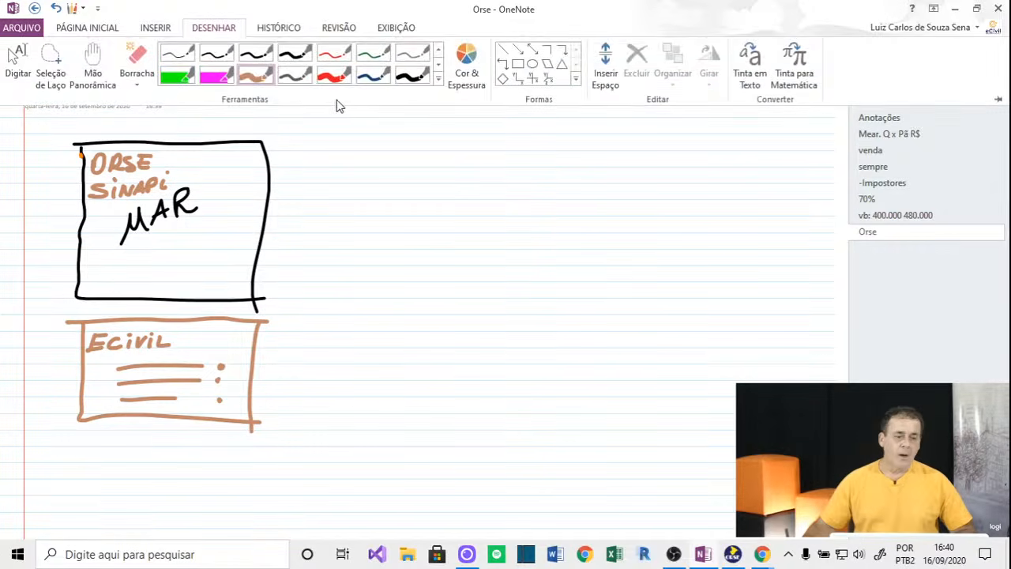
{"action": "left_click", "coordinate": [410, 76]}
{"action": "left_click_drag", "start_coordinate": [119, 266], "coordinate": [211, 221]}
{"action": "left_click_drag", "start_coordinate": [101, 222], "coordinate": [188, 180]}
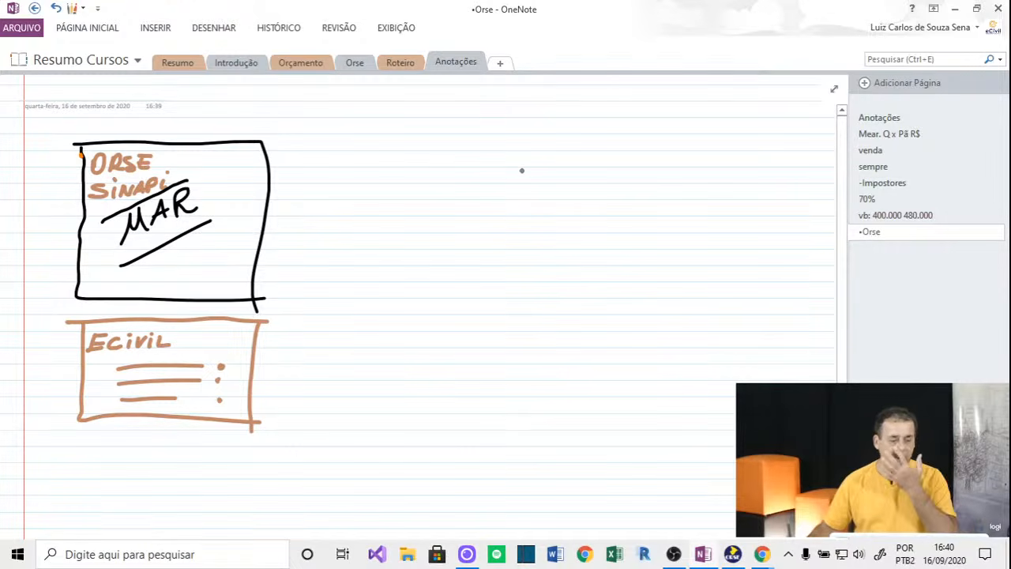
Draw a second box to the right labelled 'ORSE Sinapi' over an underlined 'ABR'.
{"action": "left_click_drag", "start_coordinate": [494, 136], "coordinate": [663, 139]}
{"action": "mouse_move", "coordinate": [514, 137]}
{"action": "left_mouse_down"}
{"action": "mouse_move", "coordinate": [472, 136]}
{"action": "mouse_move", "coordinate": [474, 282]}
{"action": "mouse_move", "coordinate": [687, 289]}
{"action": "left_mouse_up"}
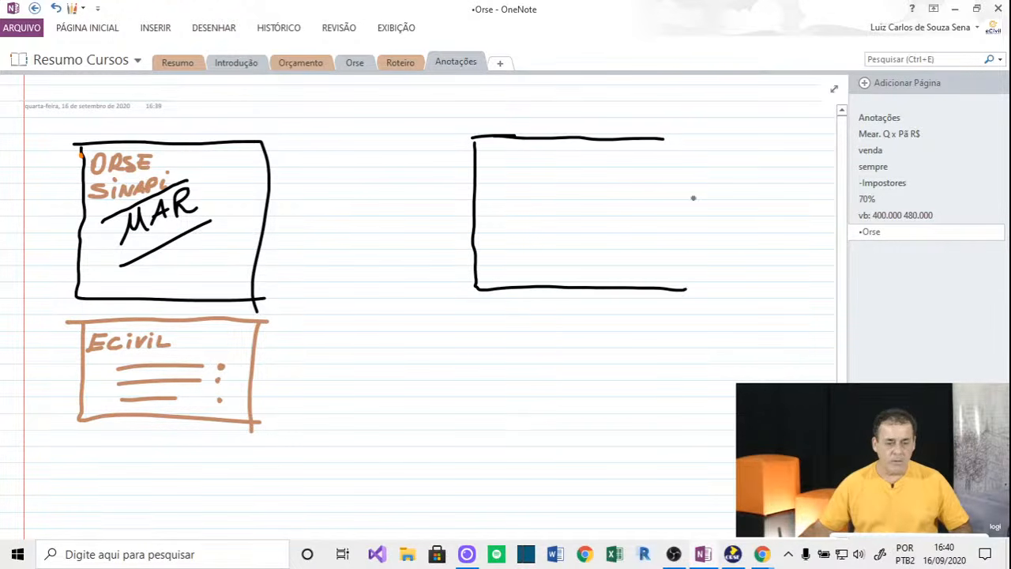
{"action": "left_click_drag", "start_coordinate": [666, 138], "coordinate": [662, 297]}
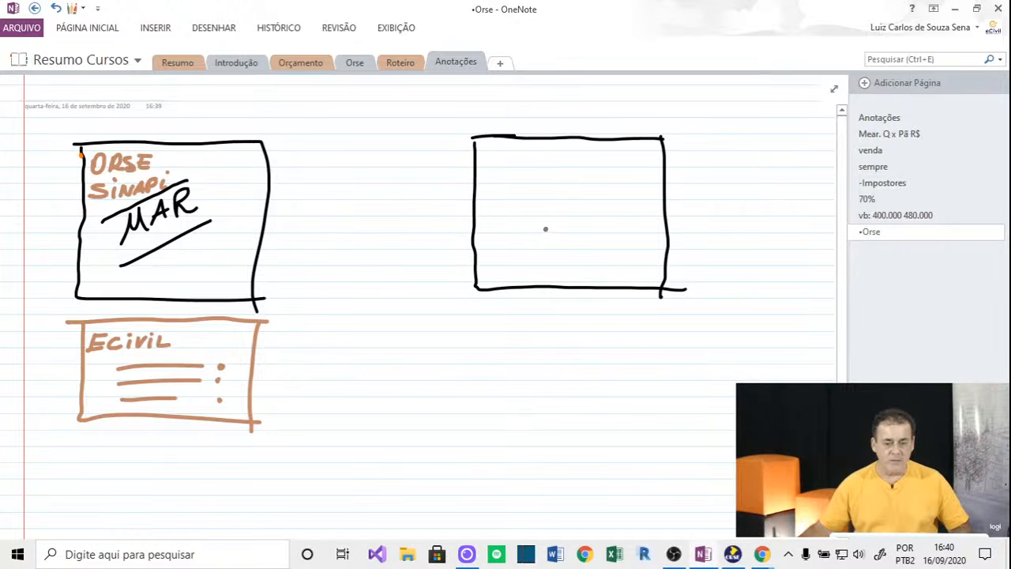
{"action": "mouse_move", "coordinate": [543, 239]}
{"action": "left_mouse_down"}
{"action": "mouse_move", "coordinate": [564, 229]}
{"action": "mouse_move", "coordinate": [567, 212]}
{"action": "left_mouse_up"}
{"action": "mouse_move", "coordinate": [564, 202]}
{"action": "left_mouse_down"}
{"action": "mouse_move", "coordinate": [565, 221]}
{"action": "mouse_move", "coordinate": [585, 209]}
{"action": "left_mouse_up"}
{"action": "left_click_drag", "start_coordinate": [585, 190], "coordinate": [601, 183]}
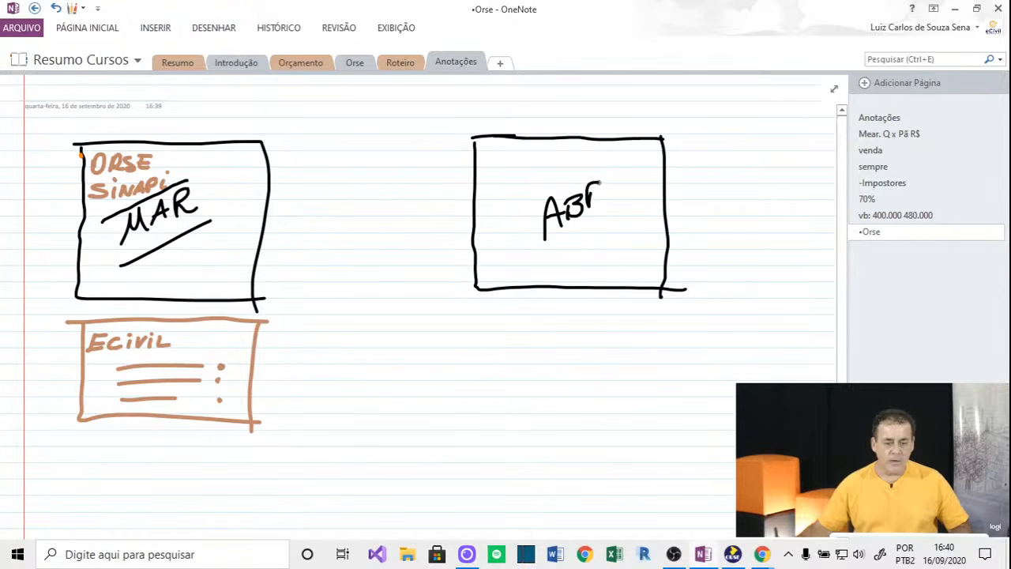
{"action": "left_click_drag", "start_coordinate": [537, 253], "coordinate": [609, 220]}
{"action": "left_click_drag", "start_coordinate": [527, 197], "coordinate": [597, 172]}
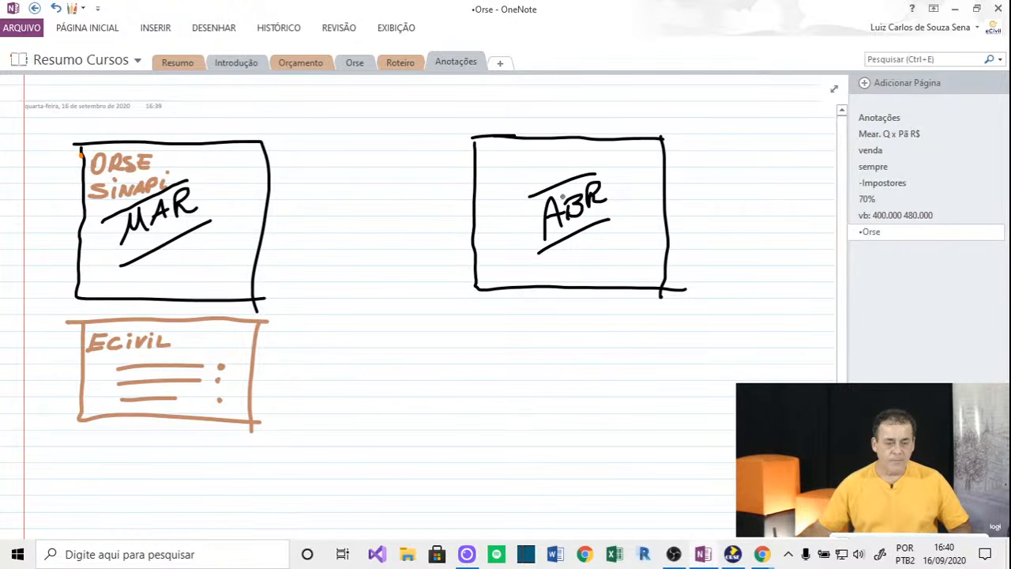
{"action": "left_click_drag", "start_coordinate": [493, 153], "coordinate": [497, 157]}
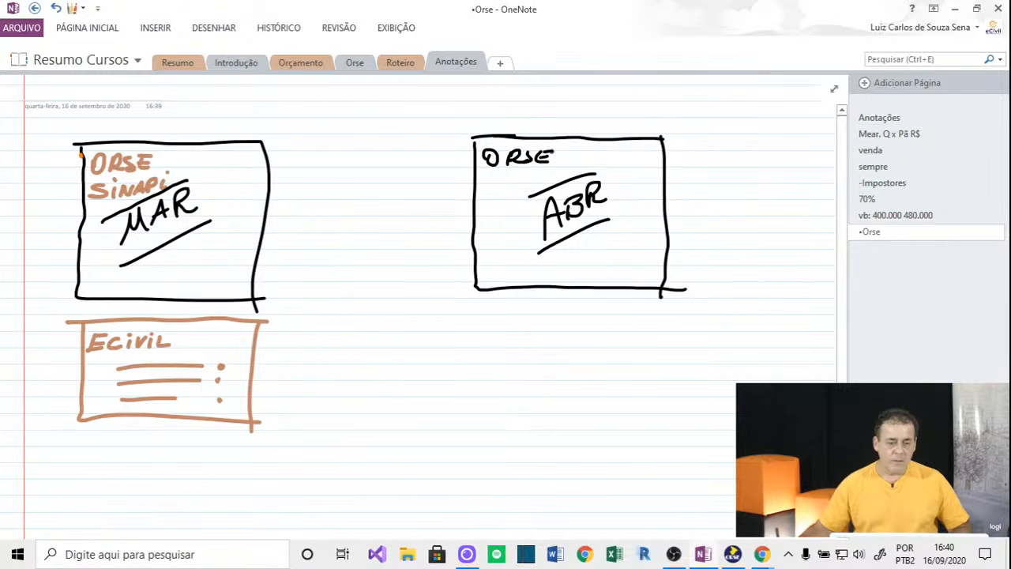
{"action": "left_click_drag", "start_coordinate": [485, 181], "coordinate": [482, 190]}
{"action": "left_click_drag", "start_coordinate": [505, 181], "coordinate": [506, 190]}
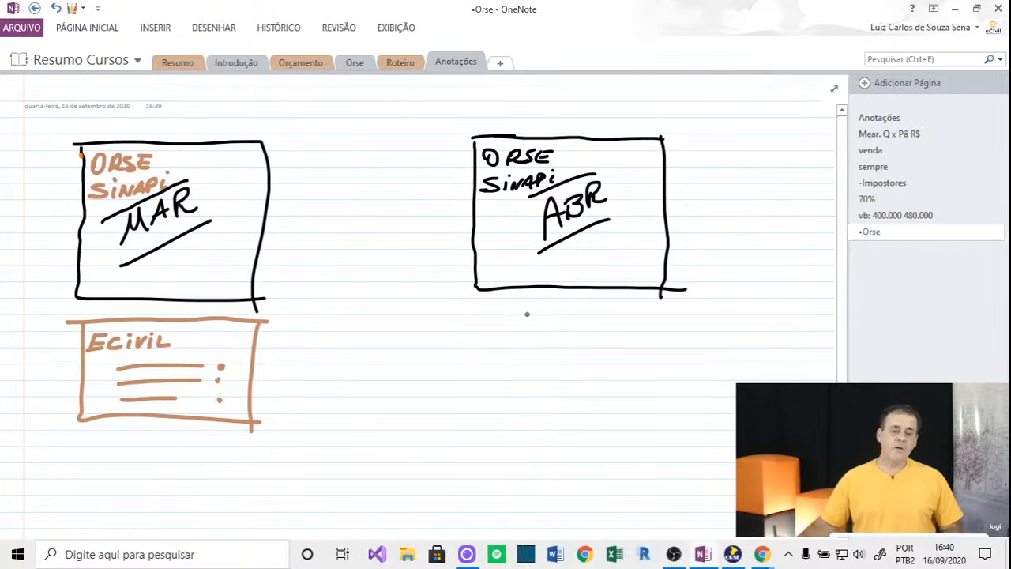
Add an empty box below ABR, a circled 'F4' with a downward arrow, and retrace the first Ecivil line in black.
{"action": "mouse_move", "coordinate": [483, 323]}
{"action": "left_mouse_down"}
{"action": "mouse_move", "coordinate": [646, 321]}
{"action": "mouse_move", "coordinate": [477, 327]}
{"action": "mouse_move", "coordinate": [474, 376]}
{"action": "mouse_move", "coordinate": [675, 378]}
{"action": "left_mouse_up"}
{"action": "left_click_drag", "start_coordinate": [641, 322], "coordinate": [654, 373]}
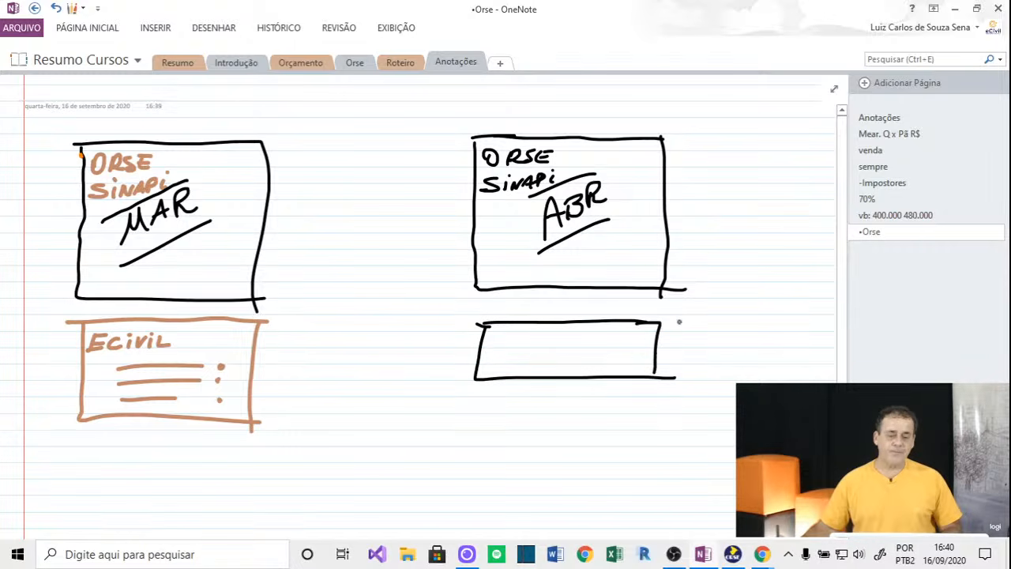
{"action": "left_click_drag", "start_coordinate": [708, 183], "coordinate": [705, 209]}
{"action": "mouse_move", "coordinate": [706, 182]}
{"action": "left_mouse_down"}
{"action": "mouse_move", "coordinate": [725, 177]}
{"action": "mouse_move", "coordinate": [725, 191]}
{"action": "left_mouse_up"}
{"action": "left_click_drag", "start_coordinate": [734, 176], "coordinate": [747, 191]}
{"action": "left_click_drag", "start_coordinate": [742, 178], "coordinate": [743, 199]}
{"action": "mouse_move", "coordinate": [709, 168]}
{"action": "left_mouse_down"}
{"action": "mouse_move", "coordinate": [759, 166]}
{"action": "mouse_move", "coordinate": [759, 207]}
{"action": "mouse_move", "coordinate": [756, 167]}
{"action": "left_mouse_up"}
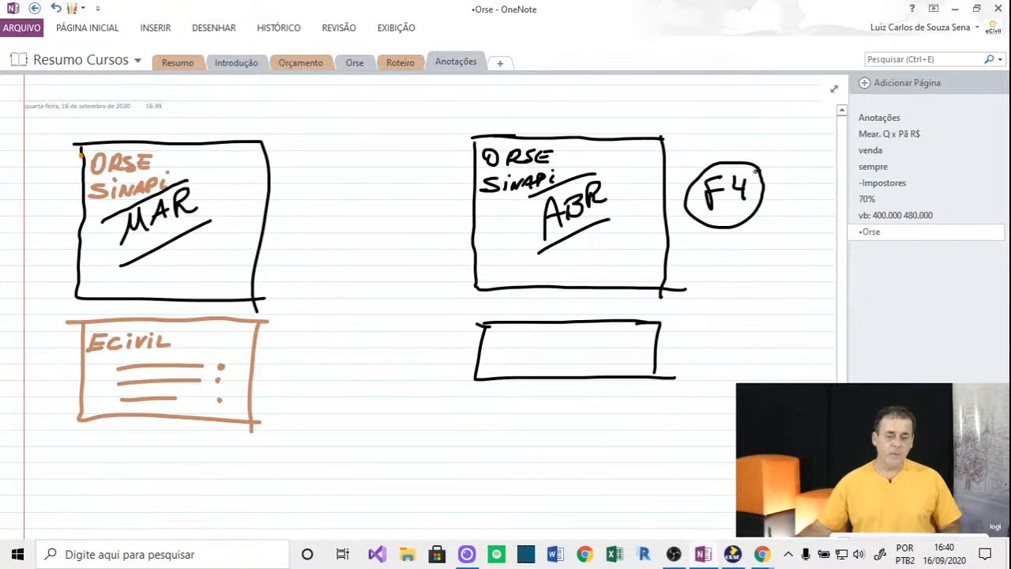
{"action": "mouse_move", "coordinate": [746, 243]}
{"action": "left_mouse_down"}
{"action": "mouse_move", "coordinate": [718, 320]}
{"action": "mouse_move", "coordinate": [739, 314]}
{"action": "left_mouse_up"}
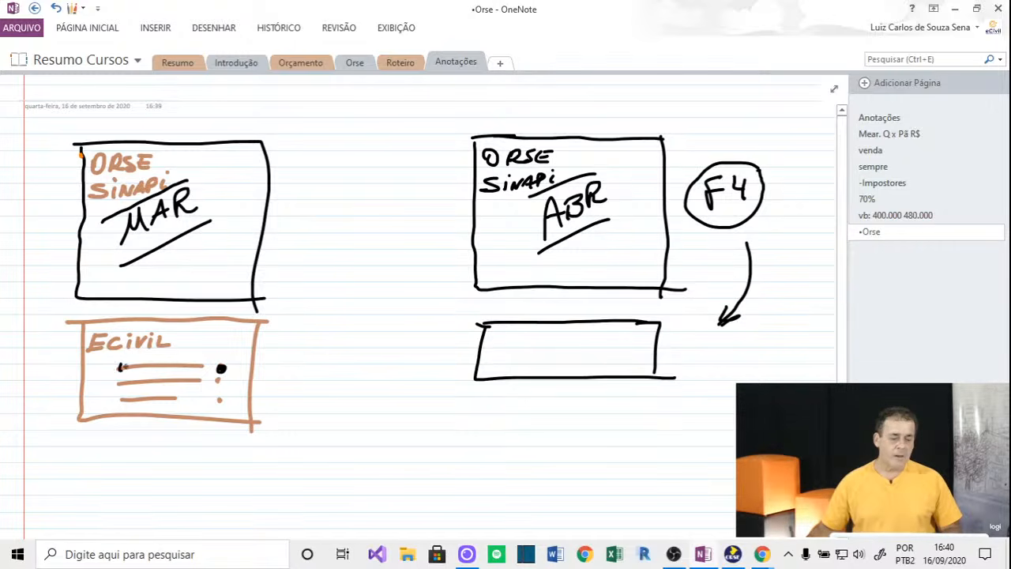
{"action": "left_click_drag", "start_coordinate": [120, 366], "coordinate": [212, 366]}
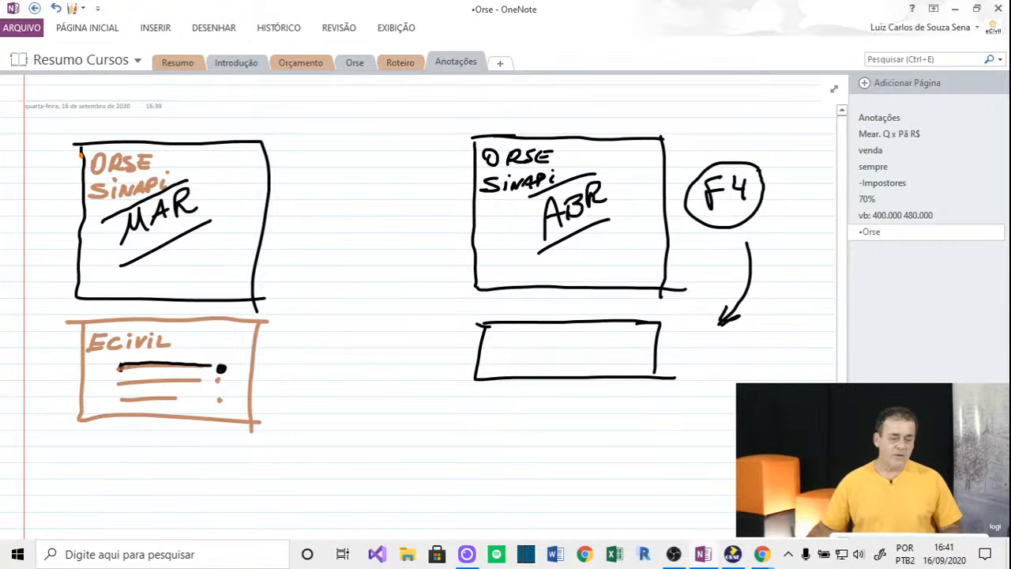
{"action": "left_click_drag", "start_coordinate": [117, 366], "coordinate": [194, 366]}
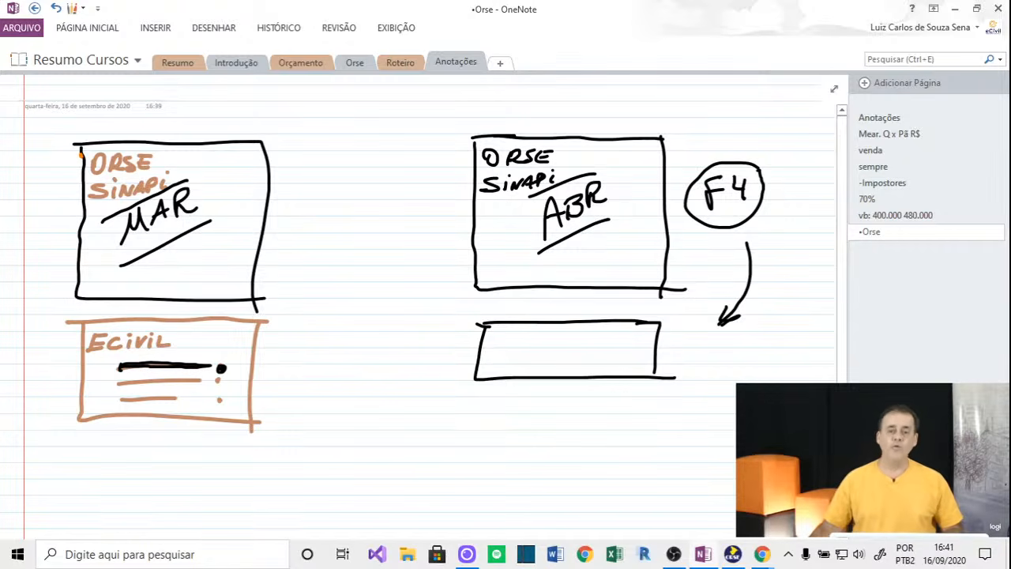
Erase the empty rectangle under the ABR box with the eraser, then reselect the thick black pen.
{"action": "left_click", "coordinate": [224, 30]}
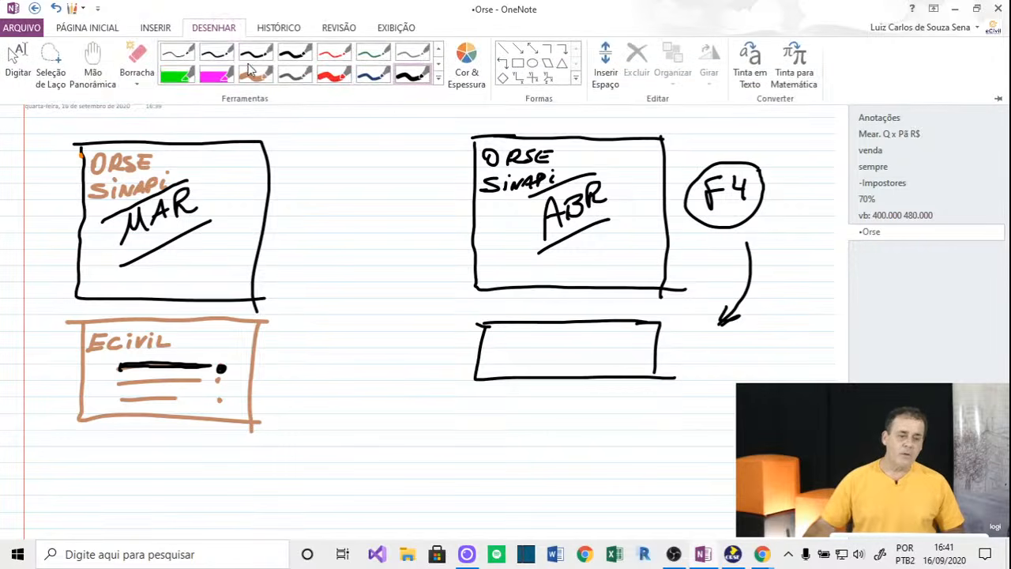
{"action": "left_click", "coordinate": [136, 55]}
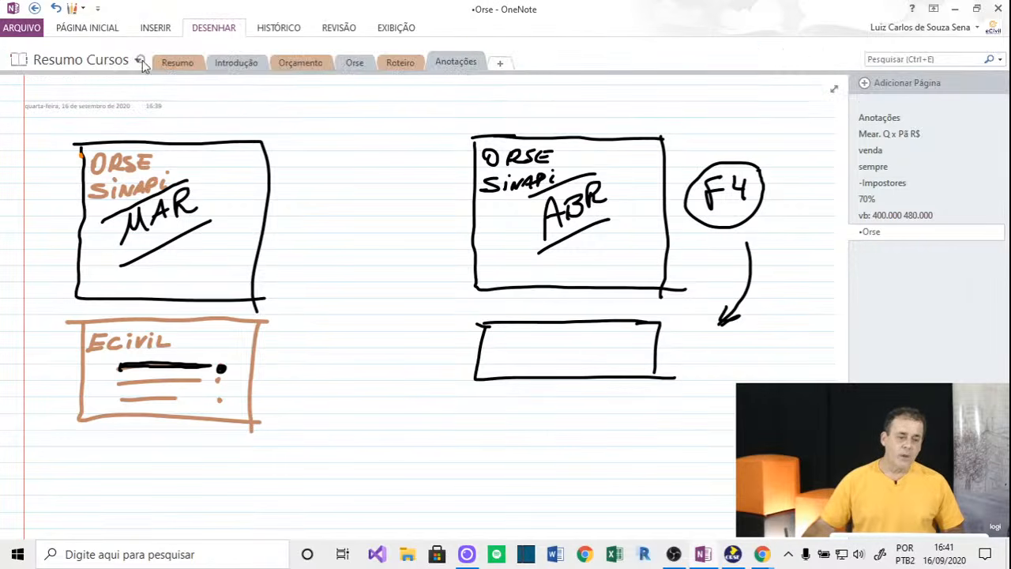
{"action": "left_click", "coordinate": [569, 318]}
{"action": "left_click", "coordinate": [655, 332]}
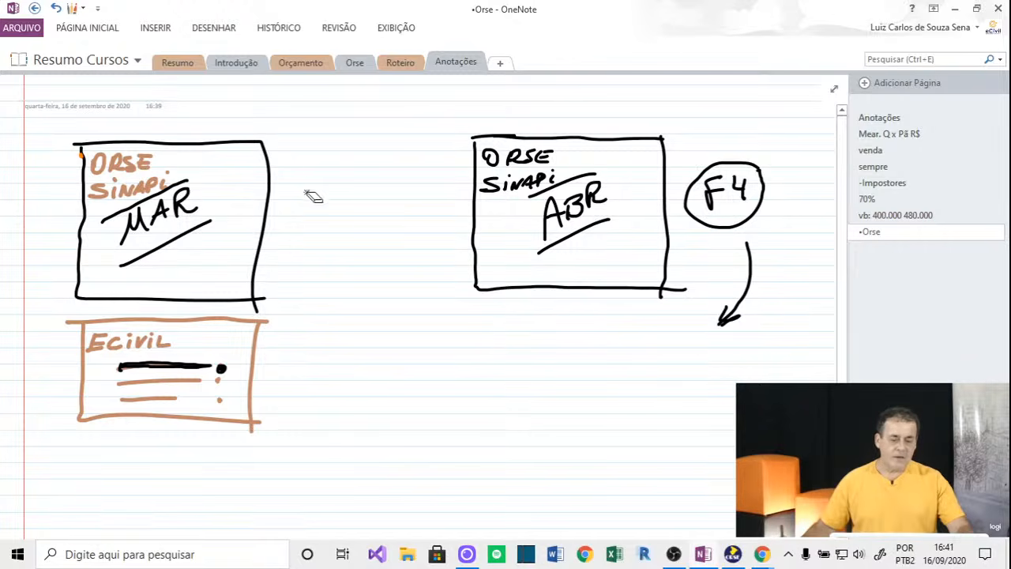
{"action": "left_click", "coordinate": [216, 30]}
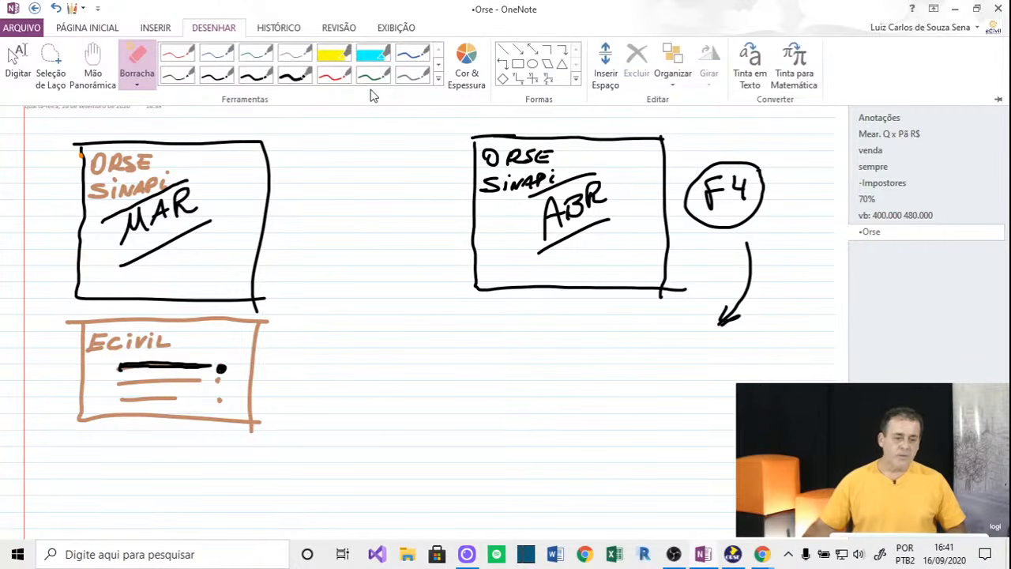
{"action": "left_click", "coordinate": [294, 75]}
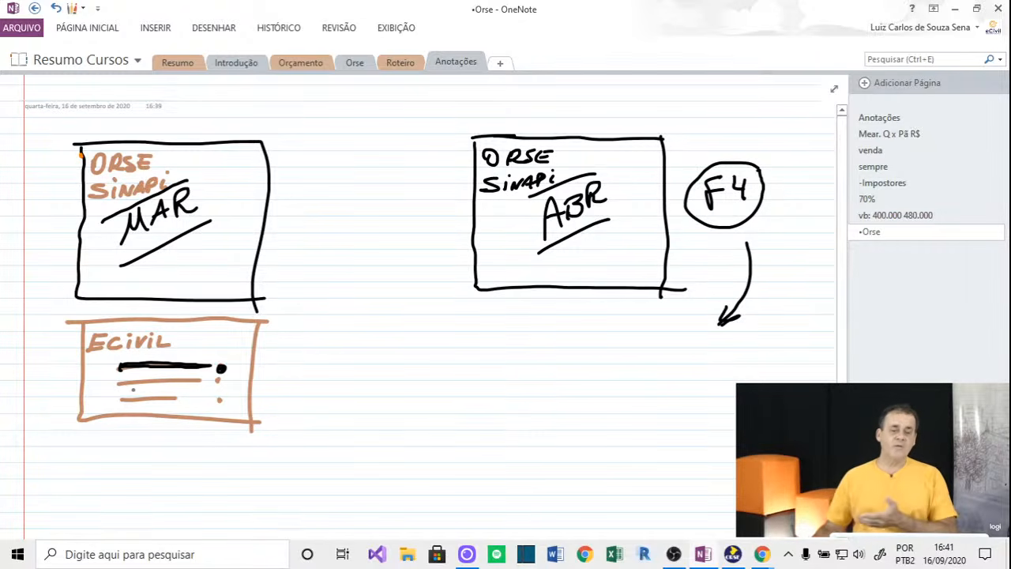
Draw a MAR-to-ABR arrow and a dashed arrow into a new box below ABR, then bring ORSE forward.
{"action": "left_click_drag", "start_coordinate": [294, 223], "coordinate": [454, 209]}
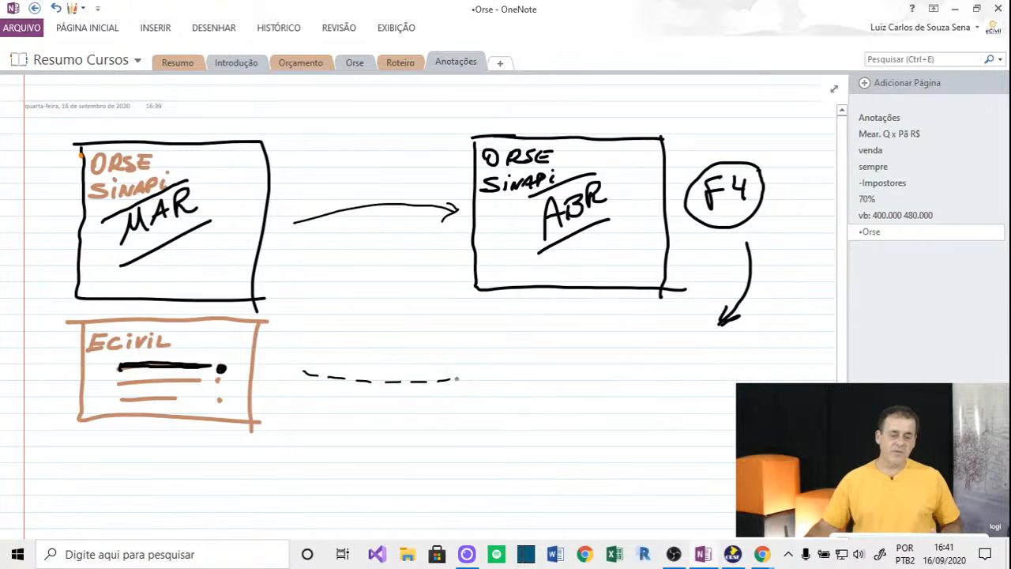
{"action": "left_click_drag", "start_coordinate": [471, 370], "coordinate": [478, 377]}
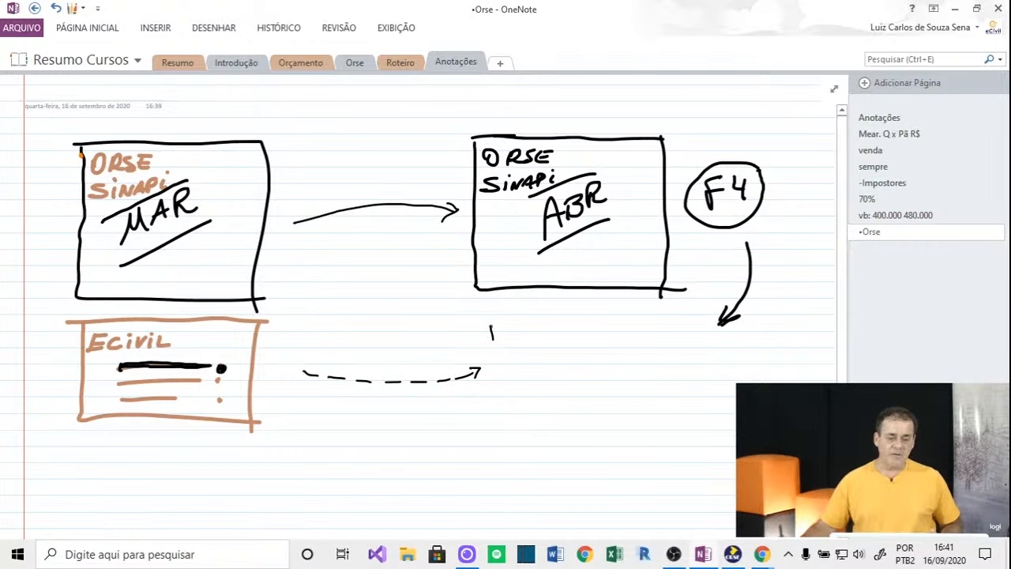
{"action": "mouse_move", "coordinate": [491, 338]}
{"action": "left_mouse_down"}
{"action": "mouse_move", "coordinate": [529, 424]}
{"action": "mouse_move", "coordinate": [671, 420]}
{"action": "left_mouse_up"}
{"action": "mouse_move", "coordinate": [489, 329]}
{"action": "left_mouse_down"}
{"action": "mouse_move", "coordinate": [665, 331]}
{"action": "mouse_move", "coordinate": [661, 423]}
{"action": "left_mouse_up"}
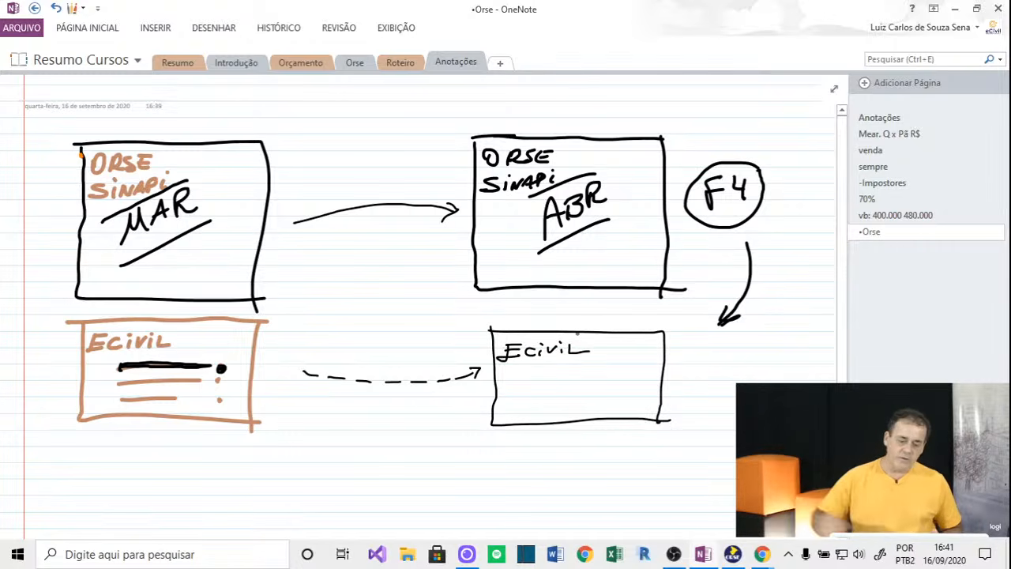
{"action": "left_click", "coordinate": [731, 553]}
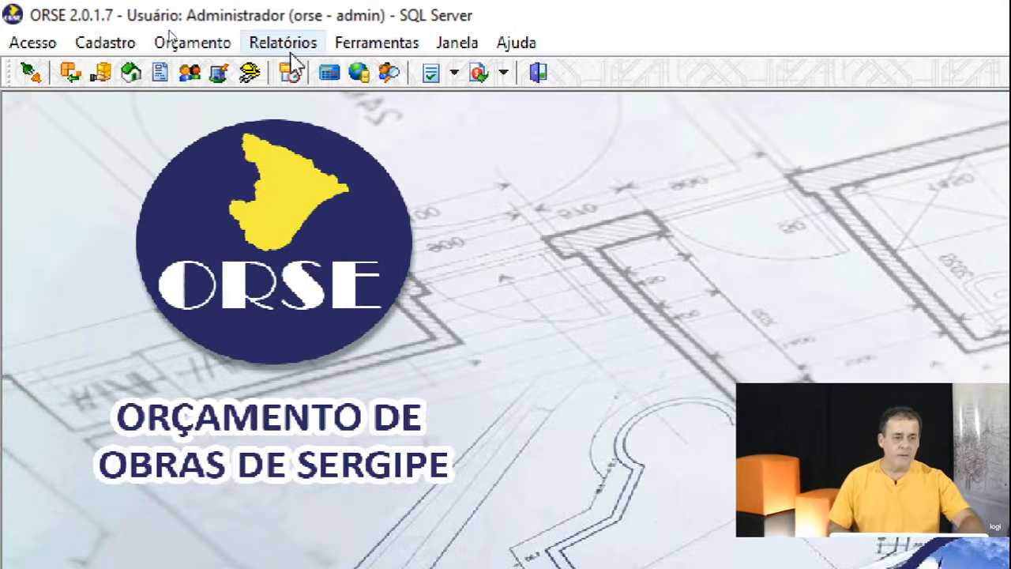
Start Cálculo de Composições de Preço for março/2020-1 with eCivil as the source, then return to OneNote.
{"action": "left_click", "coordinate": [353, 45]}
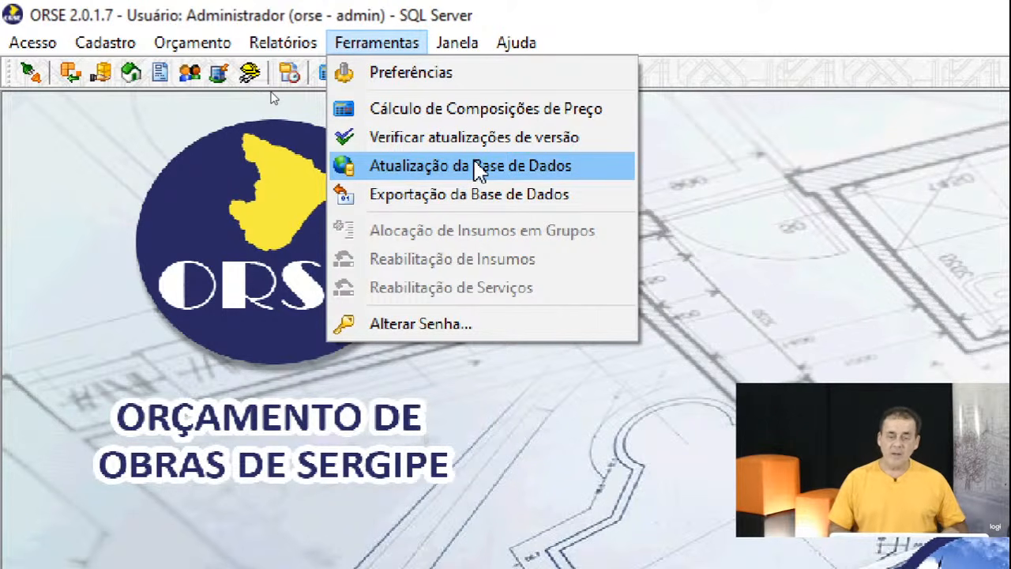
{"action": "left_click", "coordinate": [470, 108]}
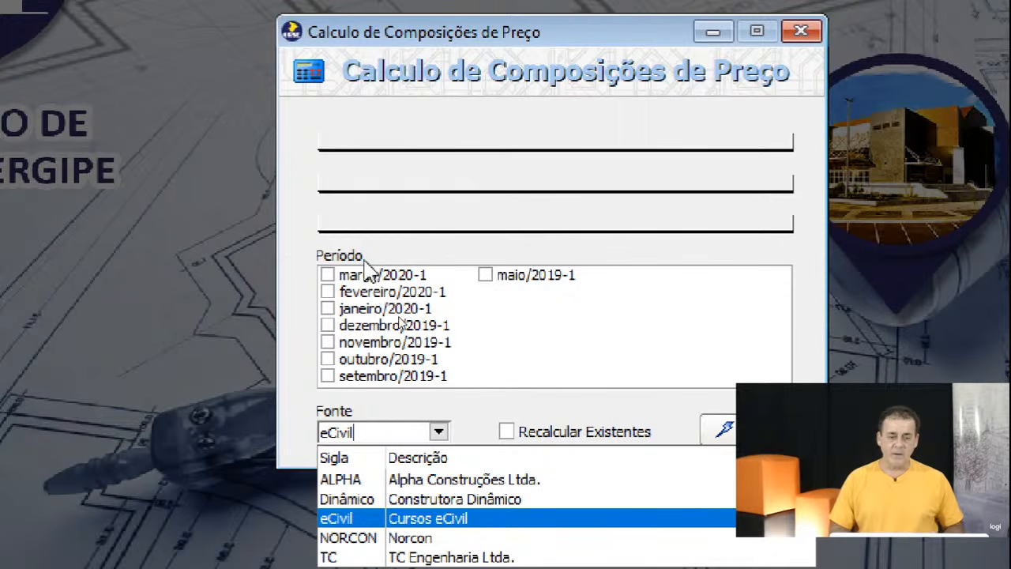
{"action": "left_click", "coordinate": [326, 274]}
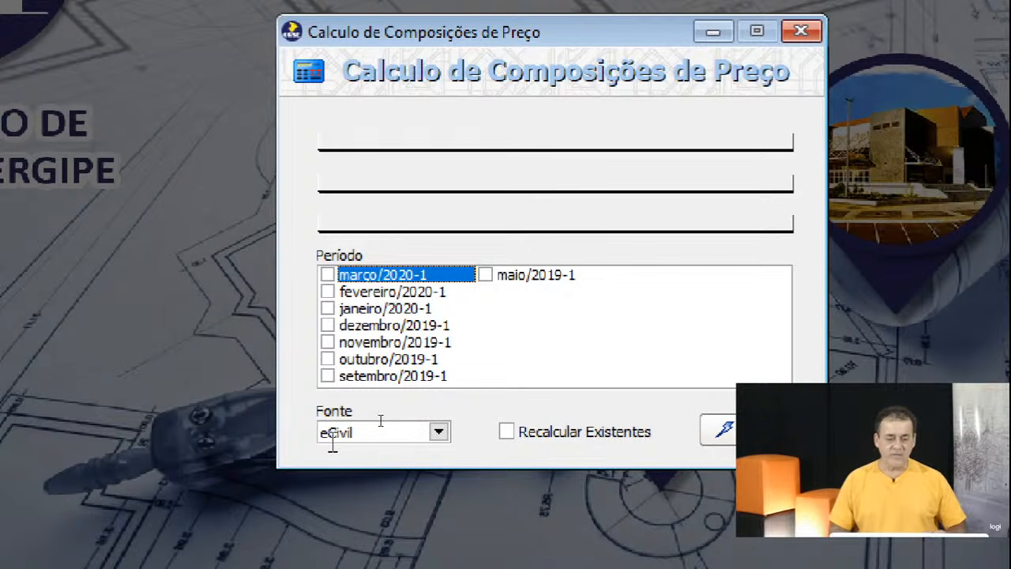
{"action": "left_click", "coordinate": [329, 276]}
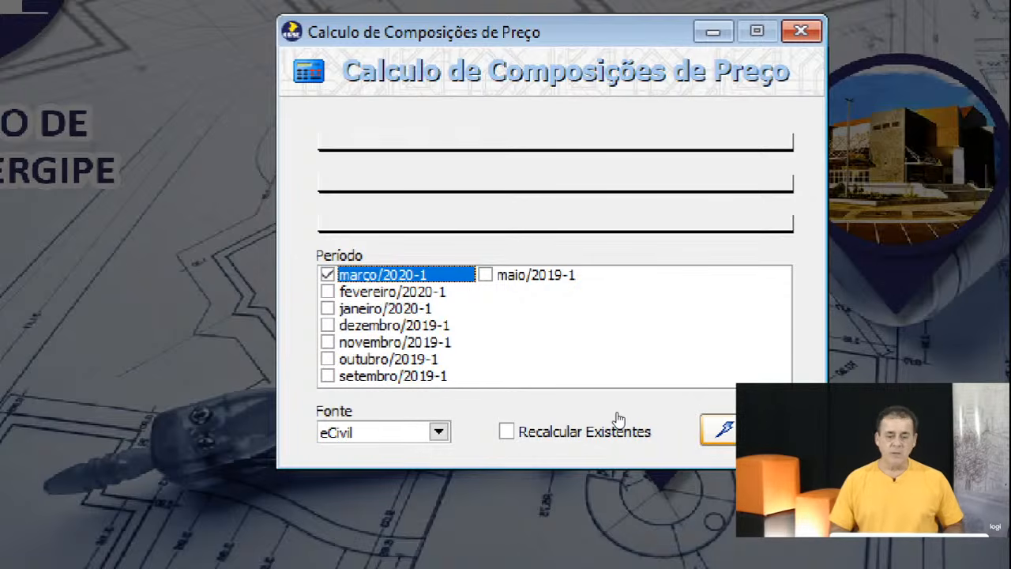
{"action": "key", "text": "Return"}
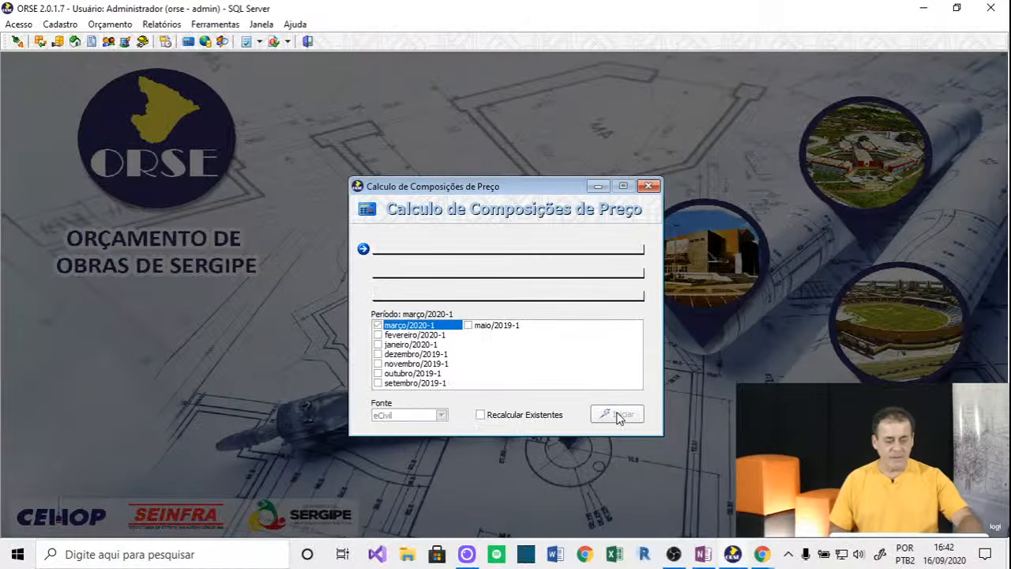
{"action": "left_click", "coordinate": [702, 554]}
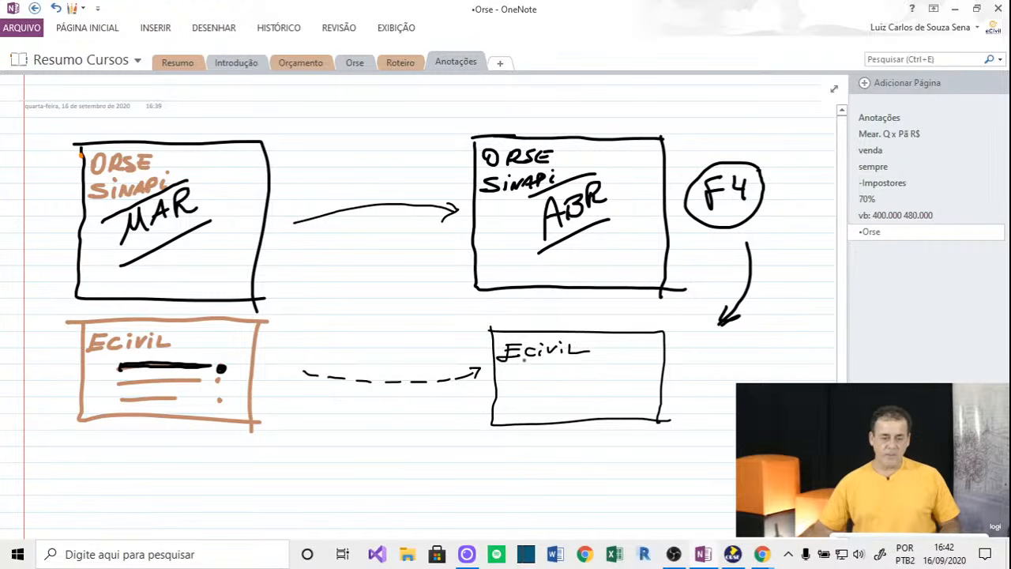
Underline the new box's Ecivil label and draw an arrow into the top of the ABR box.
{"action": "left_click_drag", "start_coordinate": [495, 364], "coordinate": [608, 365]}
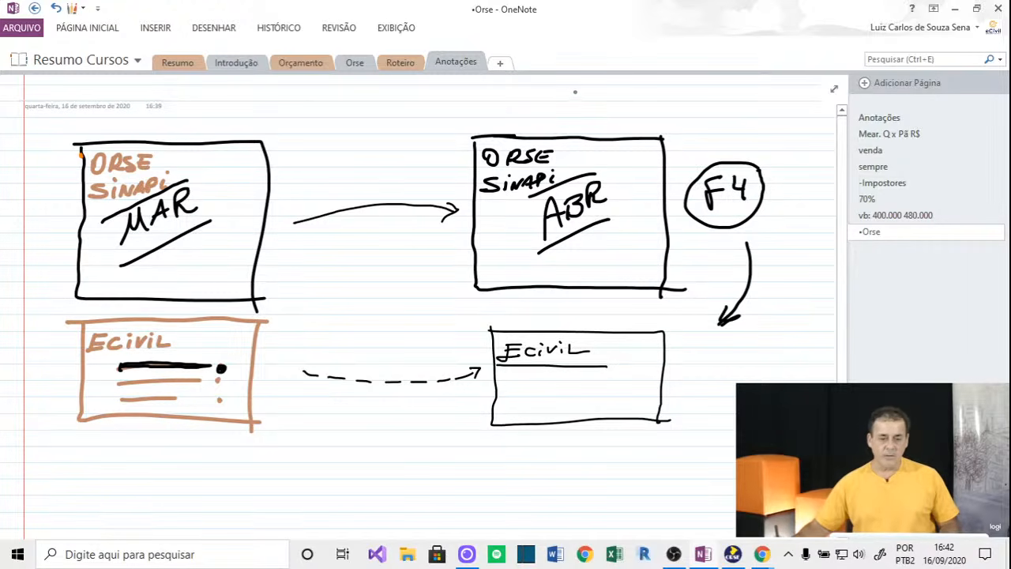
{"action": "left_click_drag", "start_coordinate": [575, 91], "coordinate": [579, 123]}
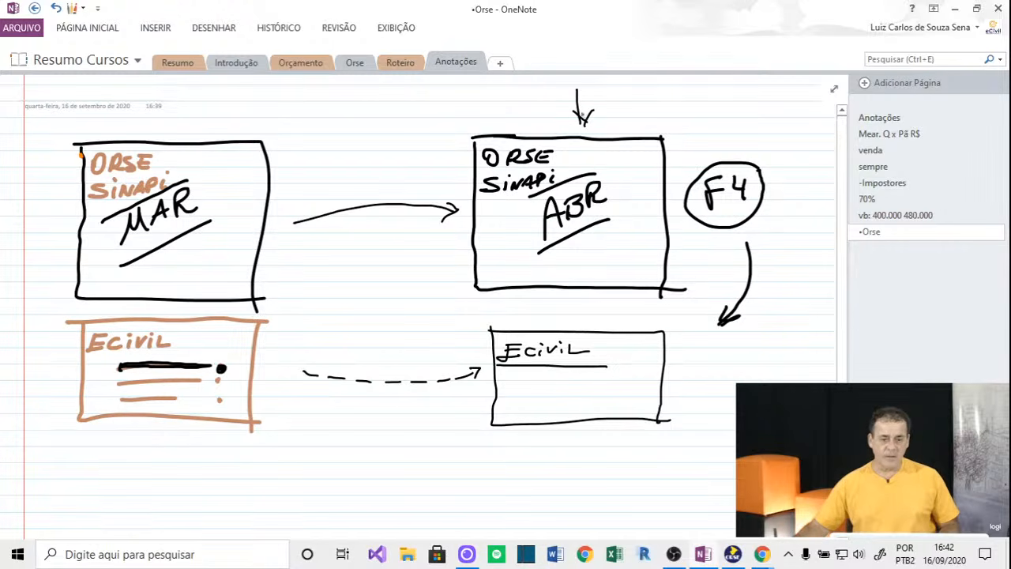
{"action": "key", "text": "ctrl+z"}
{"action": "key", "text": "ctrl+z"}
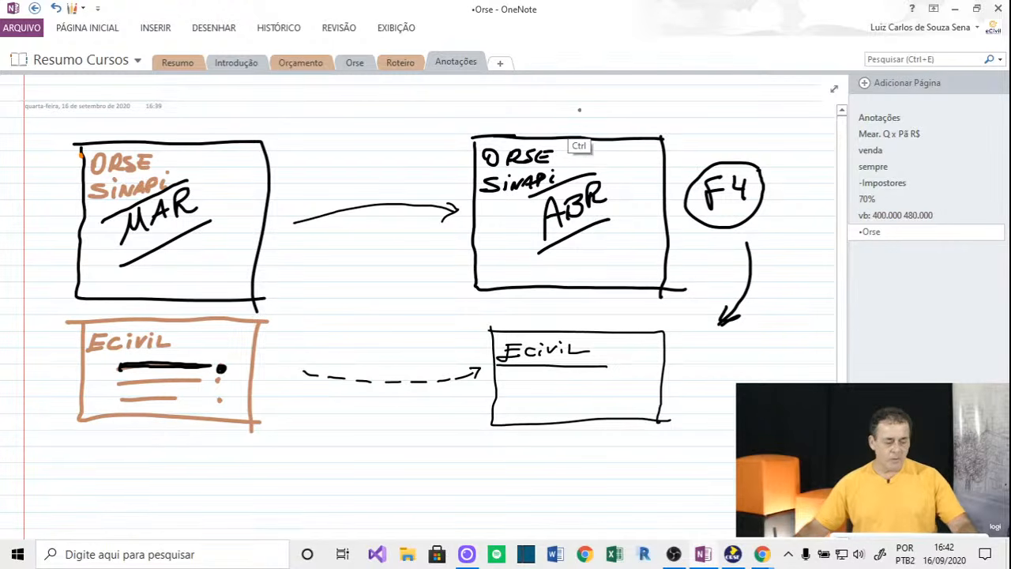
{"action": "left_click_drag", "start_coordinate": [575, 88], "coordinate": [578, 120]}
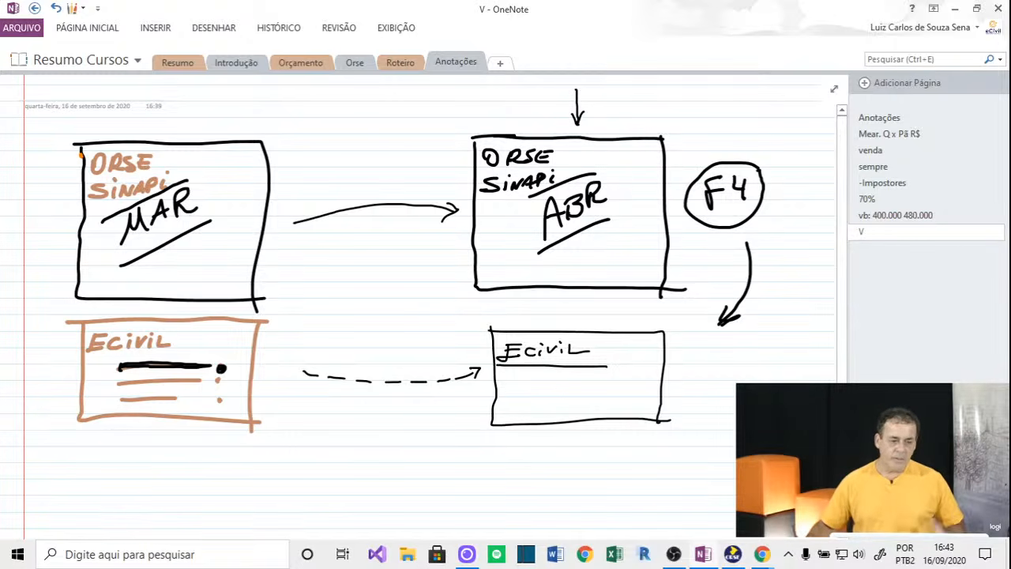
Circle the orange Ecivil box, write 'ABRIL' in the new Ecivil box, and mark a line in the orange box.
{"action": "mouse_move", "coordinate": [232, 325]}
{"action": "left_mouse_down"}
{"action": "mouse_move", "coordinate": [81, 354]}
{"action": "mouse_move", "coordinate": [250, 326]}
{"action": "left_mouse_up"}
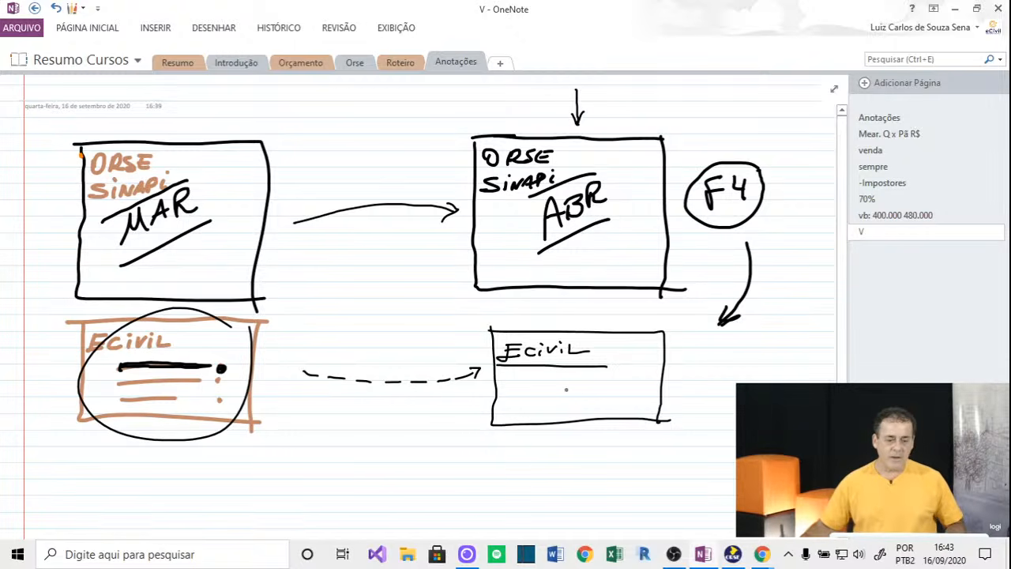
{"action": "mouse_move", "coordinate": [563, 388]}
{"action": "left_mouse_down"}
{"action": "mouse_move", "coordinate": [551, 418]}
{"action": "mouse_move", "coordinate": [567, 410]}
{"action": "left_mouse_up"}
{"action": "left_click_drag", "start_coordinate": [555, 404], "coordinate": [607, 393]}
{"action": "left_click_drag", "start_coordinate": [615, 377], "coordinate": [626, 382]}
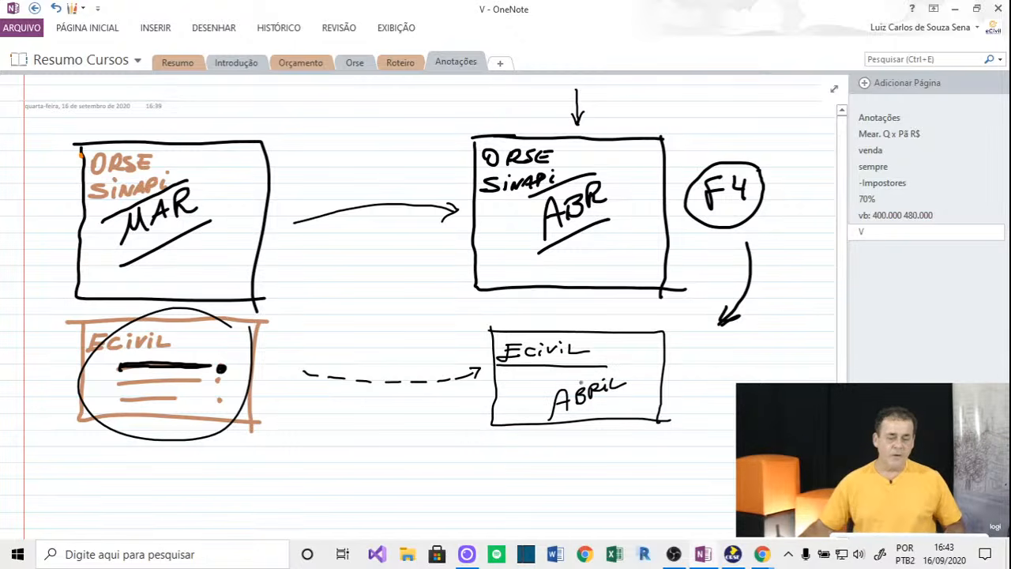
{"action": "left_click_drag", "start_coordinate": [147, 381], "coordinate": [175, 383]}
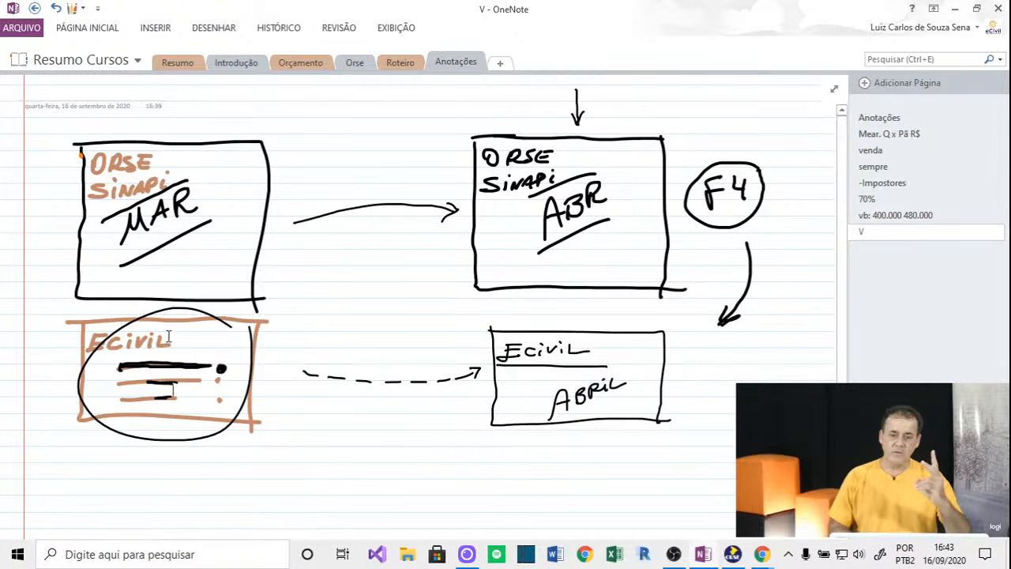
Back in ORSE, dismiss the error and close the calculation window after the success message.
{"action": "left_click", "coordinate": [732, 555]}
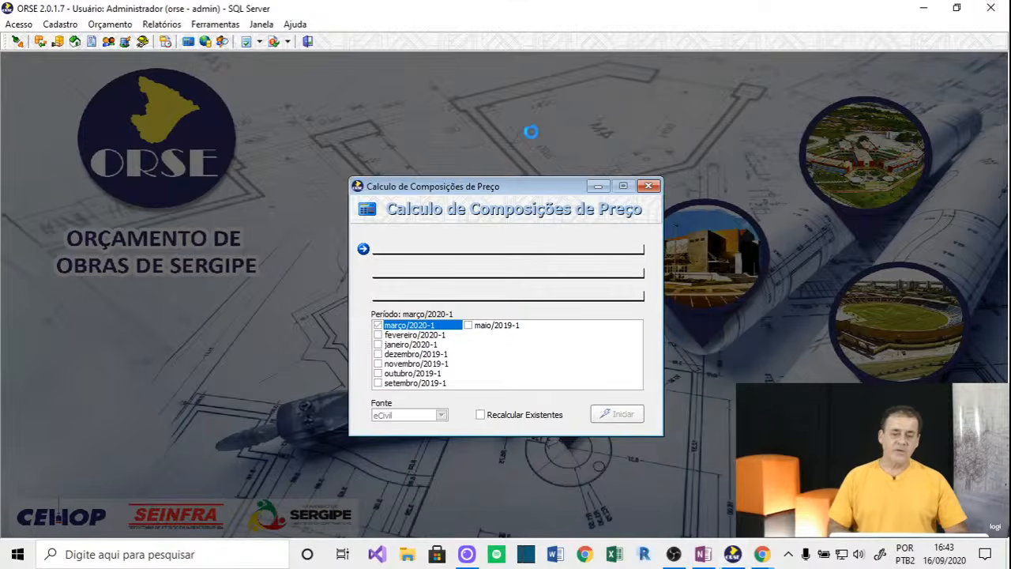
{"action": "key", "text": "Return"}
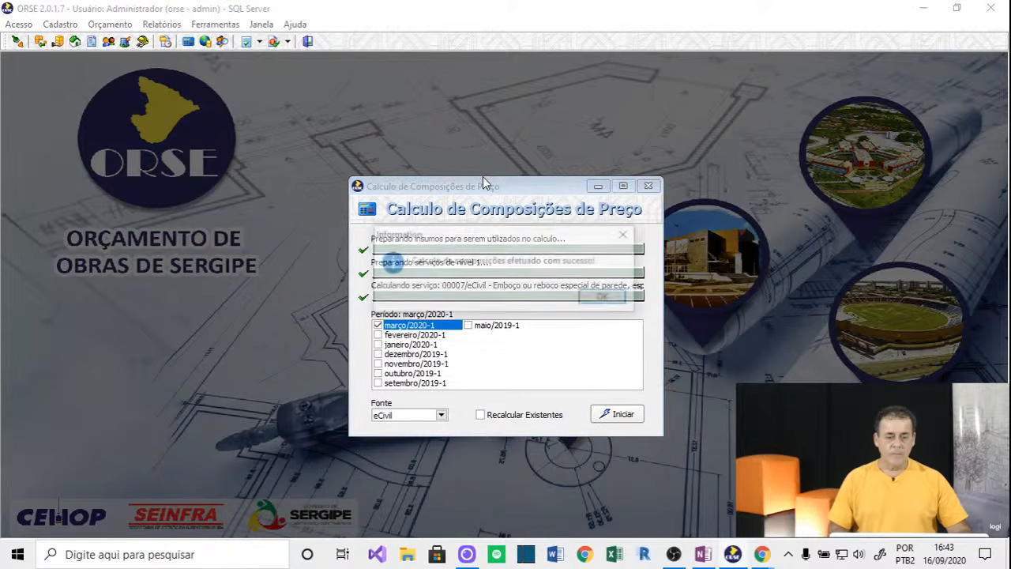
{"action": "left_click", "coordinate": [602, 297]}
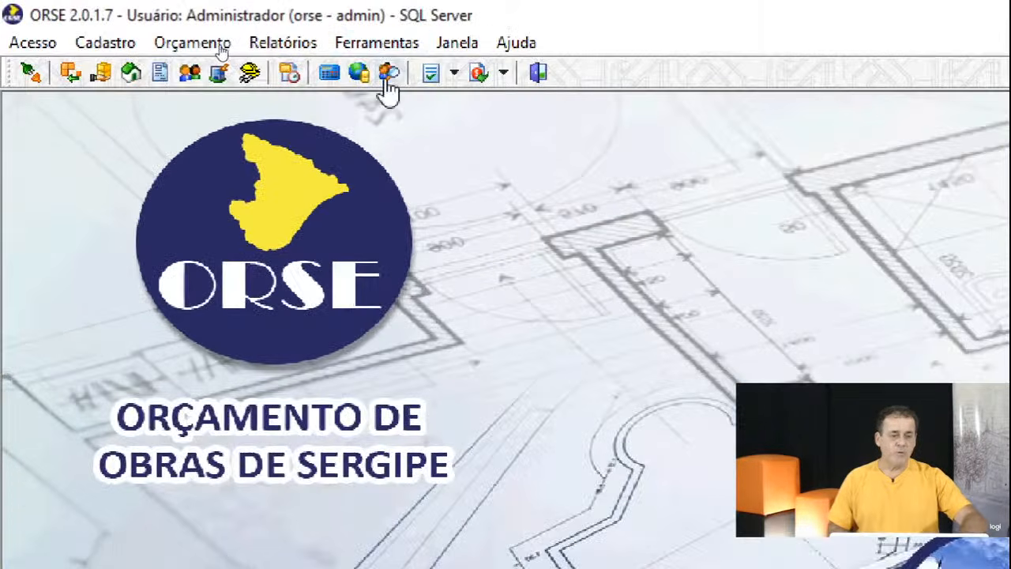
{"action": "left_click", "coordinate": [382, 41]}
{"action": "left_click", "coordinate": [382, 42]}
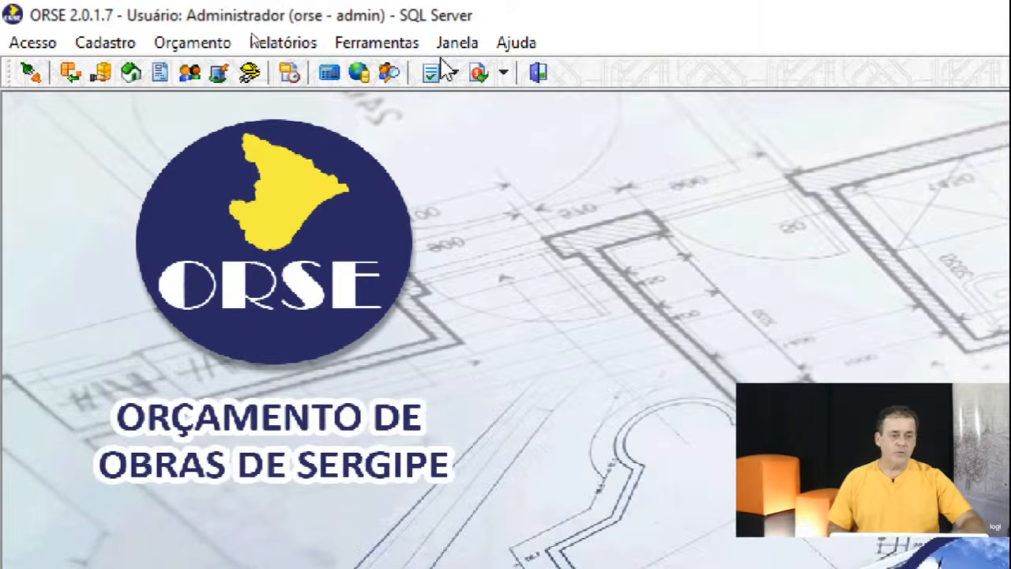
{"action": "left_click", "coordinate": [362, 42]}
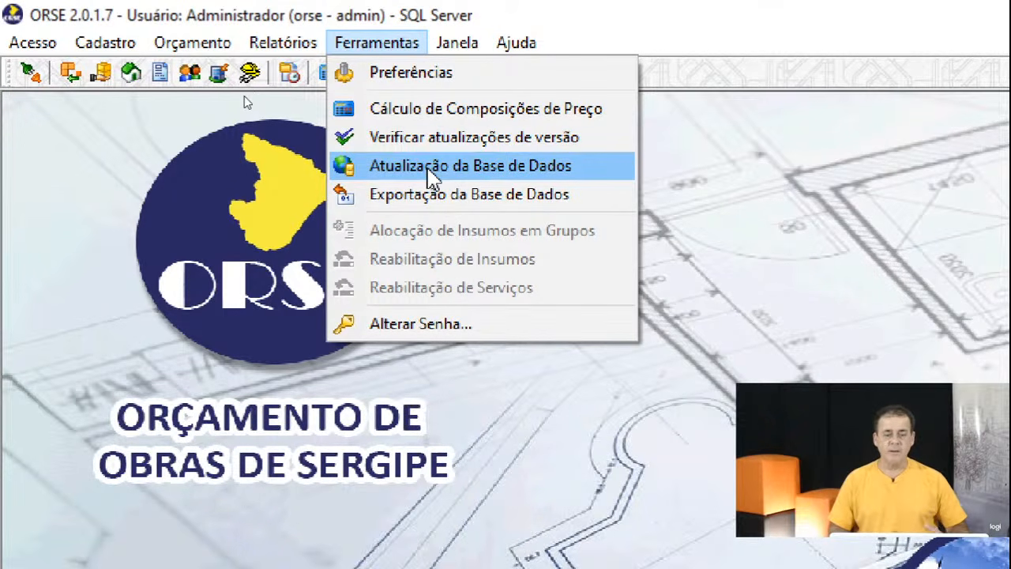
{"action": "left_click", "coordinate": [422, 112]}
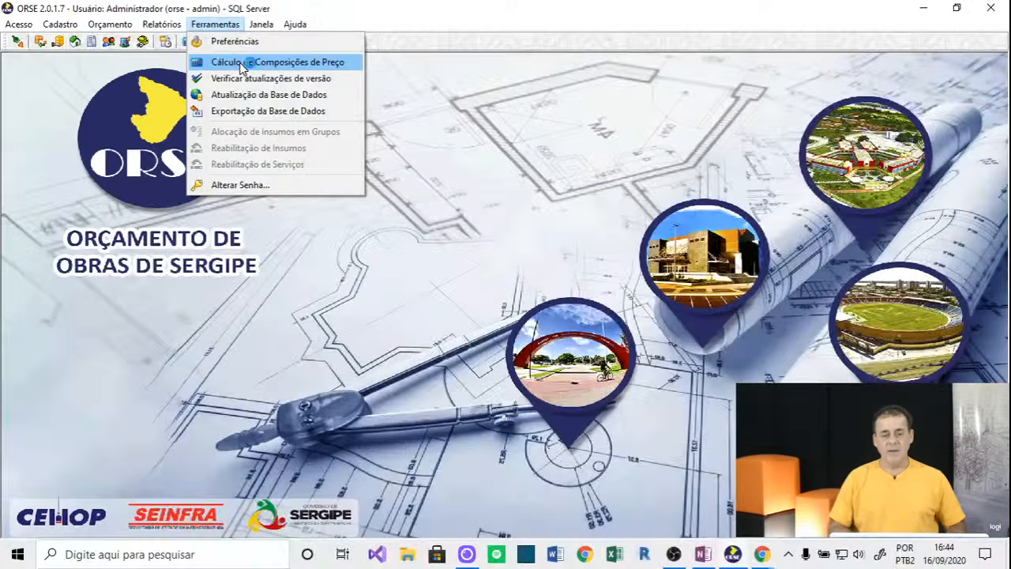
{"action": "left_click", "coordinate": [241, 67]}
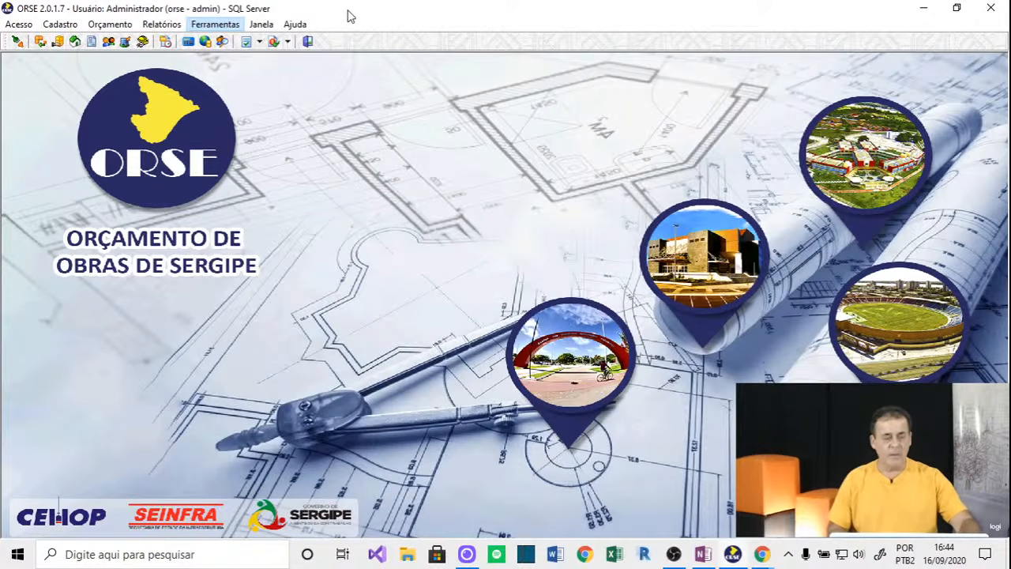